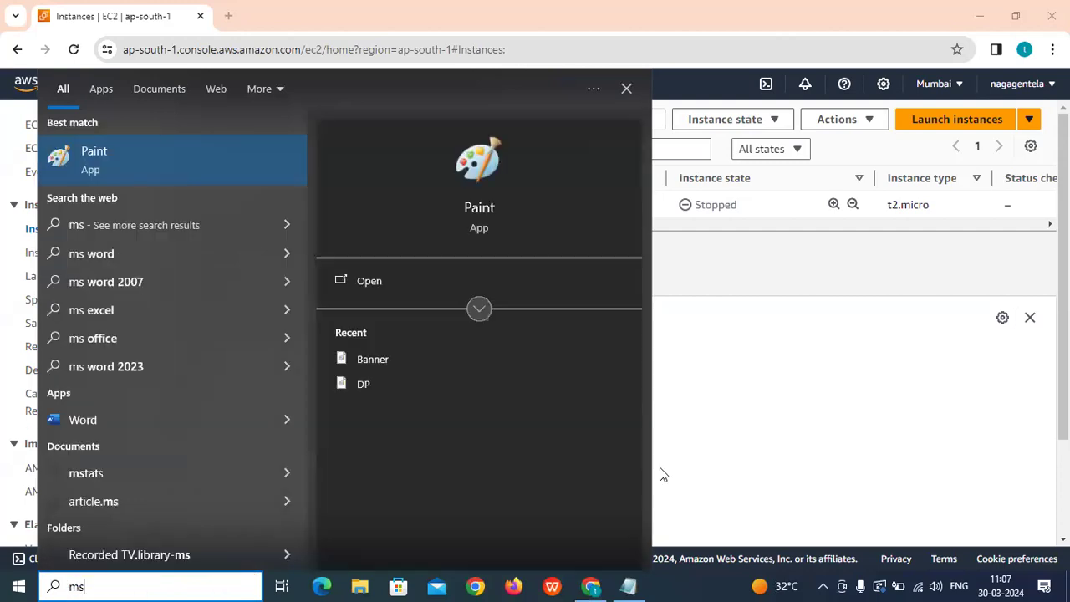
Open Paint and hand-letter 'CI/CD' in black with the brush.
{"action": "left_click", "coordinate": [456, 214]}
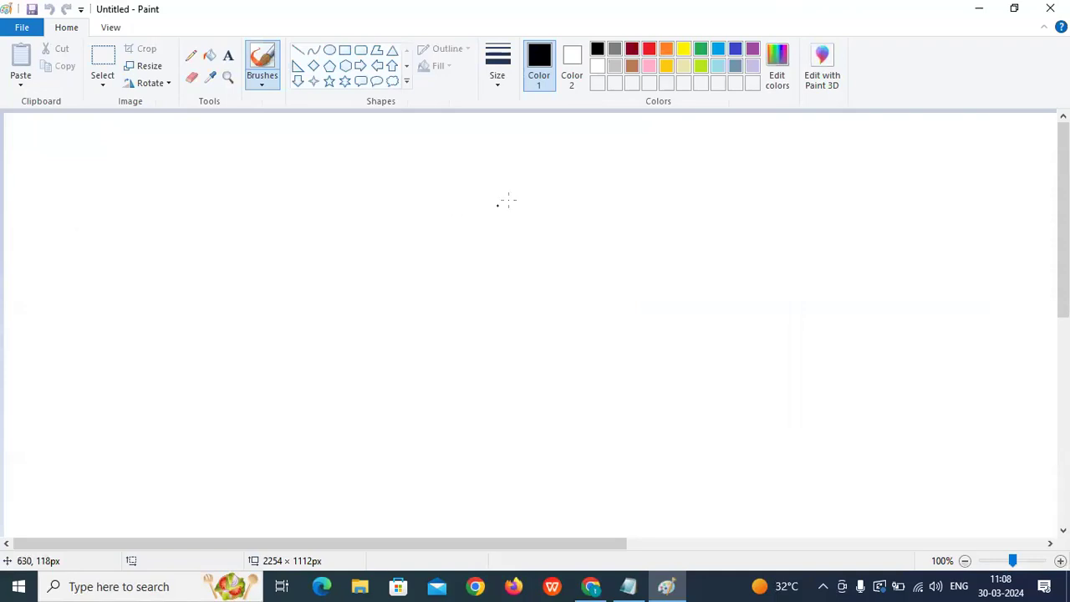
{"action": "left_click_drag", "start_coordinate": [496, 190], "coordinate": [501, 214]}
{"action": "mouse_move", "coordinate": [548, 183]}
{"action": "left_mouse_down"}
{"action": "mouse_move", "coordinate": [552, 204]}
{"action": "mouse_move", "coordinate": [591, 178]}
{"action": "mouse_move", "coordinate": [594, 203]}
{"action": "left_mouse_up"}
{"action": "left_click_drag", "start_coordinate": [616, 163], "coordinate": [630, 221]}
{"action": "left_click_drag", "start_coordinate": [662, 177], "coordinate": [657, 212]}
{"action": "left_click_drag", "start_coordinate": [692, 173], "coordinate": [696, 211]}
{"action": "left_click_drag", "start_coordinate": [708, 169], "coordinate": [686, 219]}
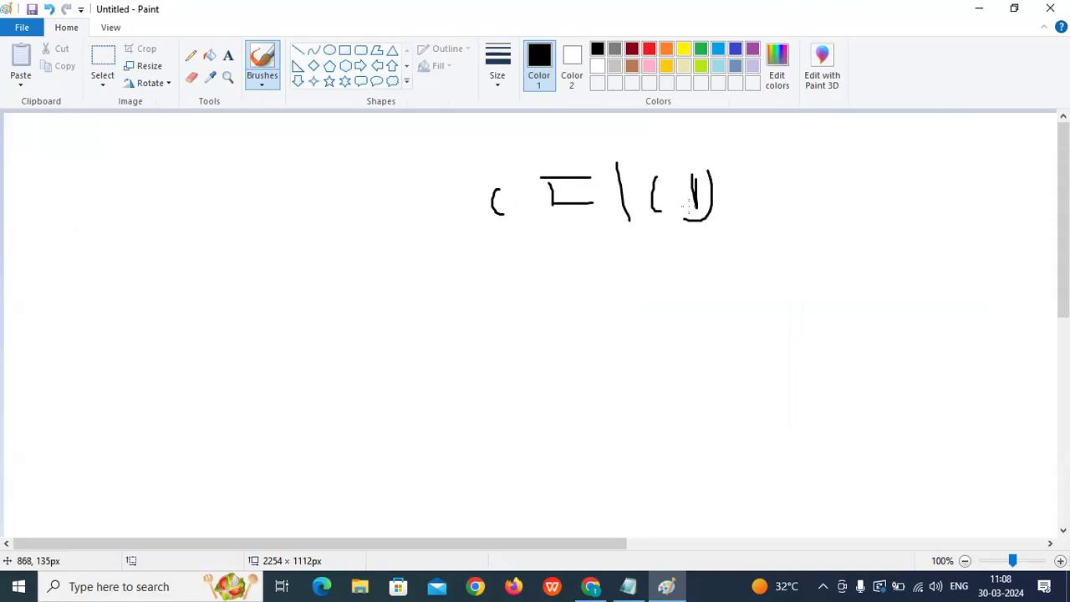
Underline it in red, write 'AWS CodeCatalyst' below, and return to the EC2 console search.
{"action": "left_click", "coordinate": [649, 49]}
{"action": "left_click_drag", "start_coordinate": [532, 245], "coordinate": [700, 244]}
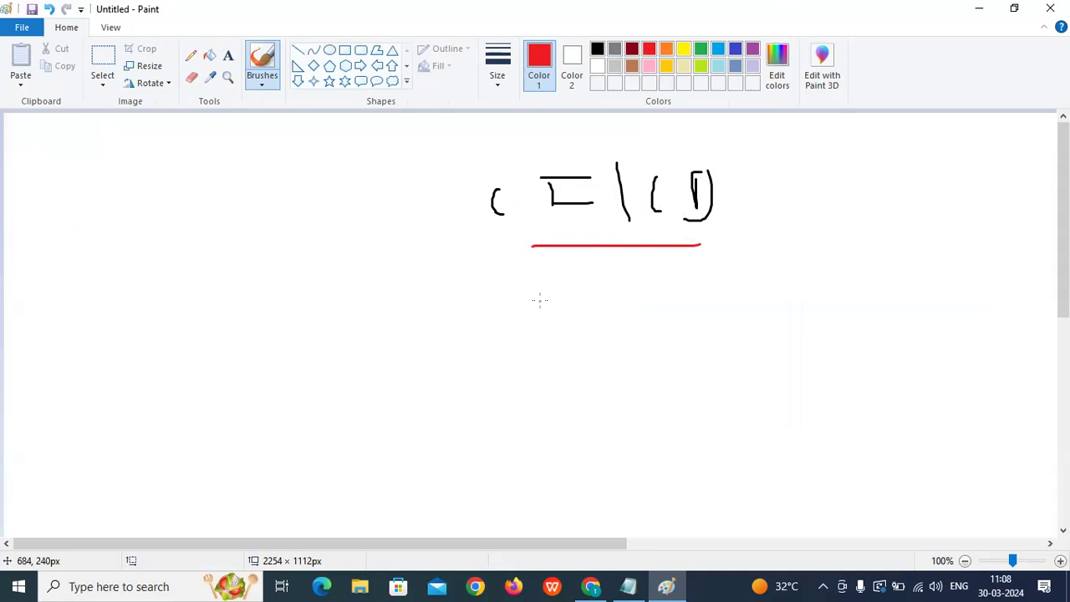
{"action": "mouse_move", "coordinate": [546, 322]}
{"action": "left_mouse_down"}
{"action": "mouse_move", "coordinate": [588, 296]}
{"action": "mouse_move", "coordinate": [614, 318]}
{"action": "left_mouse_up"}
{"action": "mouse_move", "coordinate": [681, 291]}
{"action": "left_mouse_down"}
{"action": "mouse_move", "coordinate": [680, 319]}
{"action": "mouse_move", "coordinate": [707, 303]}
{"action": "mouse_move", "coordinate": [764, 321]}
{"action": "mouse_move", "coordinate": [776, 315]}
{"action": "left_mouse_up"}
{"action": "mouse_move", "coordinate": [769, 249]}
{"action": "left_mouse_down"}
{"action": "mouse_move", "coordinate": [782, 306]}
{"action": "mouse_move", "coordinate": [791, 275]}
{"action": "mouse_move", "coordinate": [801, 300]}
{"action": "left_mouse_up"}
{"action": "mouse_move", "coordinate": [804, 248]}
{"action": "left_mouse_down"}
{"action": "mouse_move", "coordinate": [808, 286]}
{"action": "mouse_move", "coordinate": [837, 294]}
{"action": "left_mouse_up"}
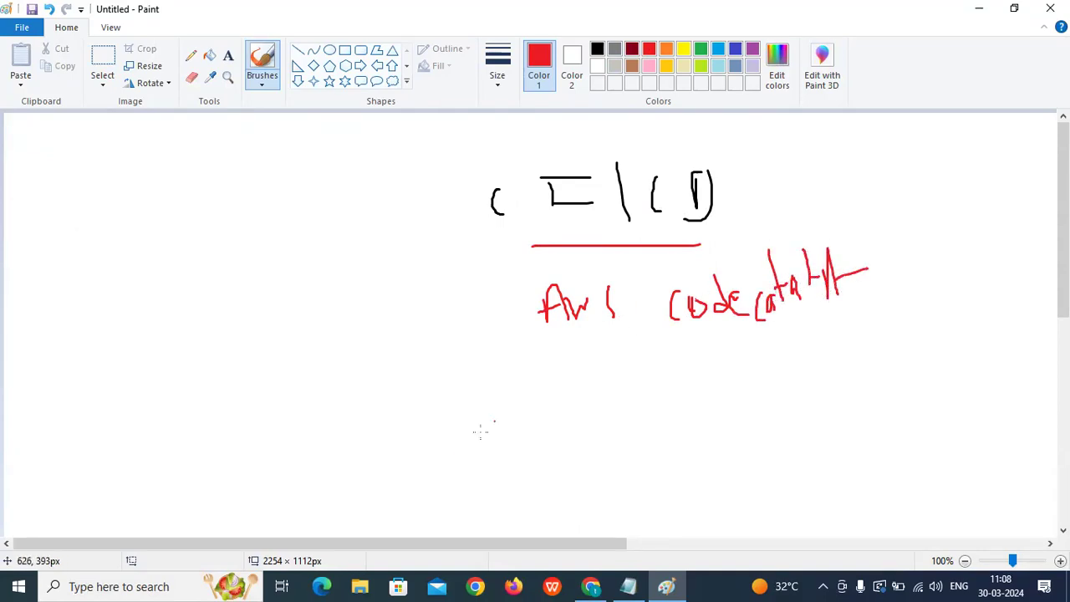
{"action": "left_click", "coordinate": [590, 586]}
{"action": "left_click", "coordinate": [270, 86]}
Search the console for 'aws codecatalyst' and open the 'Module: Aws::CodeCatalyst' documentation.
{"action": "type", "text": "aws "}
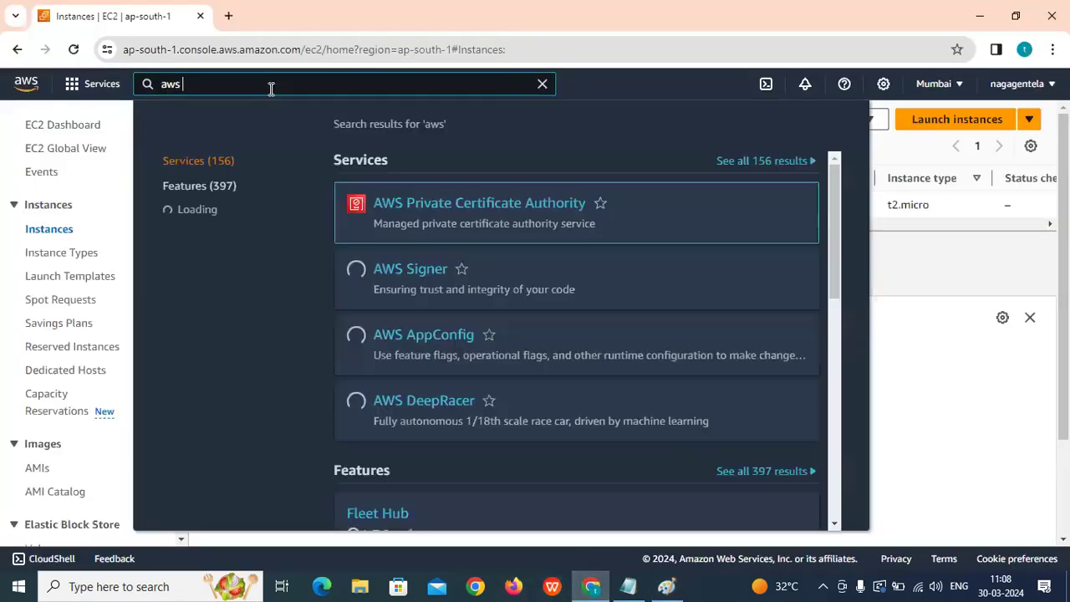
{"action": "type", "text": "code"}
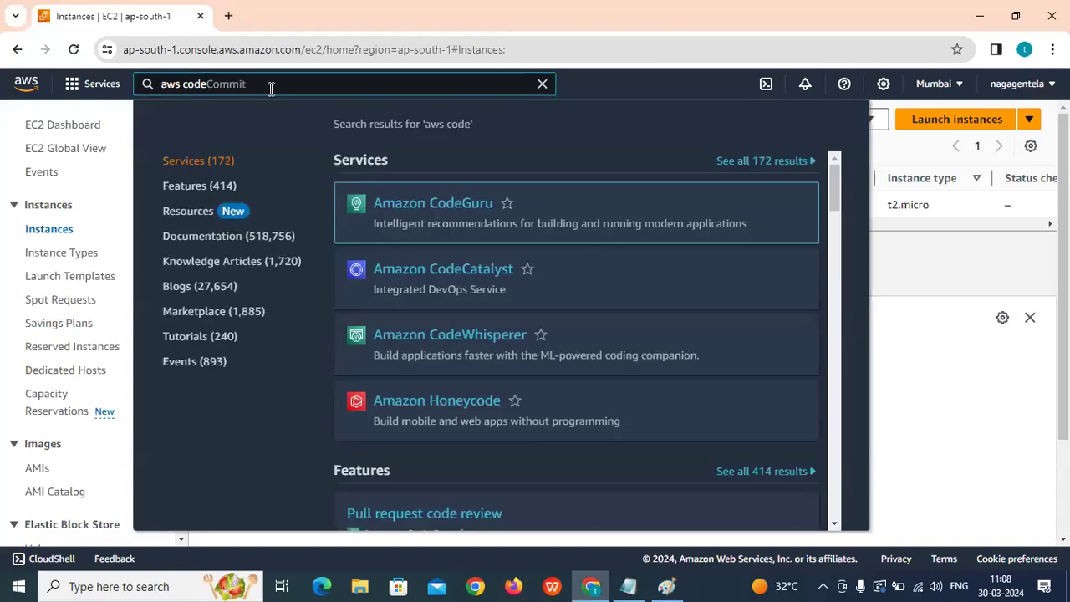
{"action": "type", "text": "cta"}
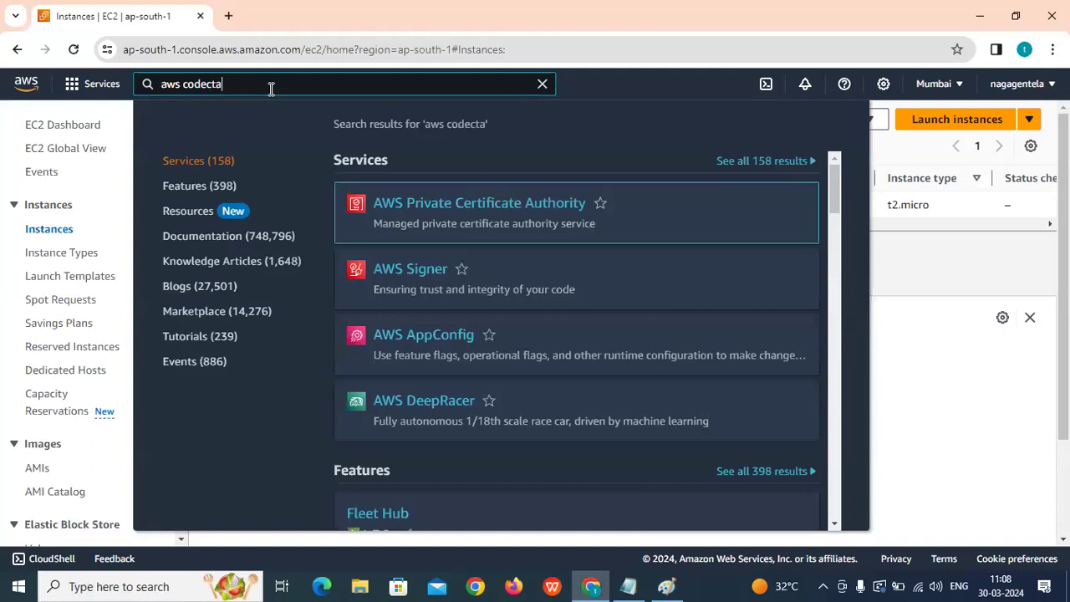
{"action": "type", "text": "lys"}
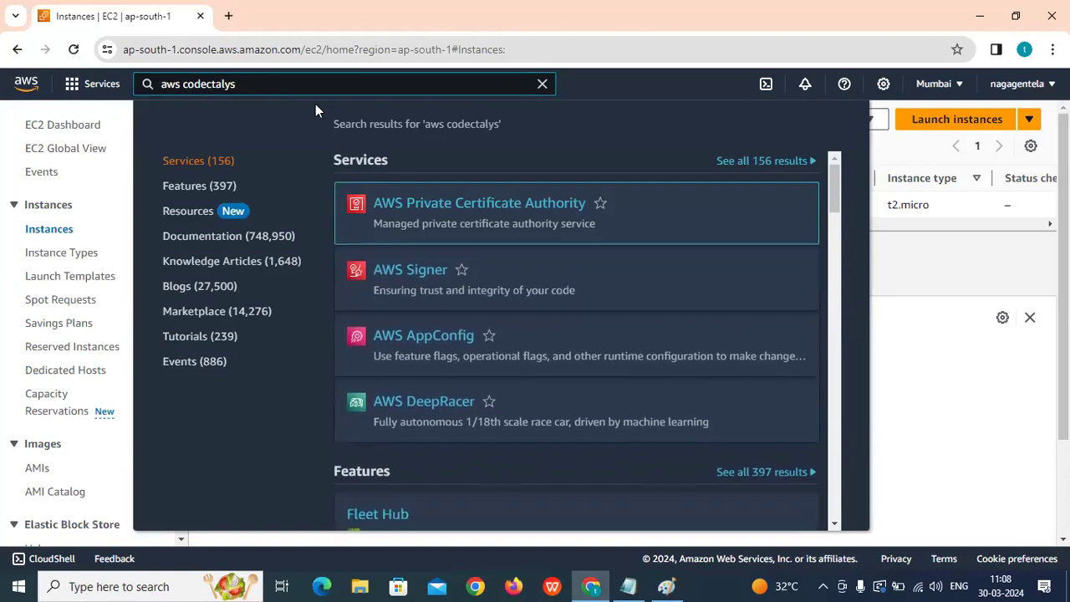
{"action": "type", "text": "t"}
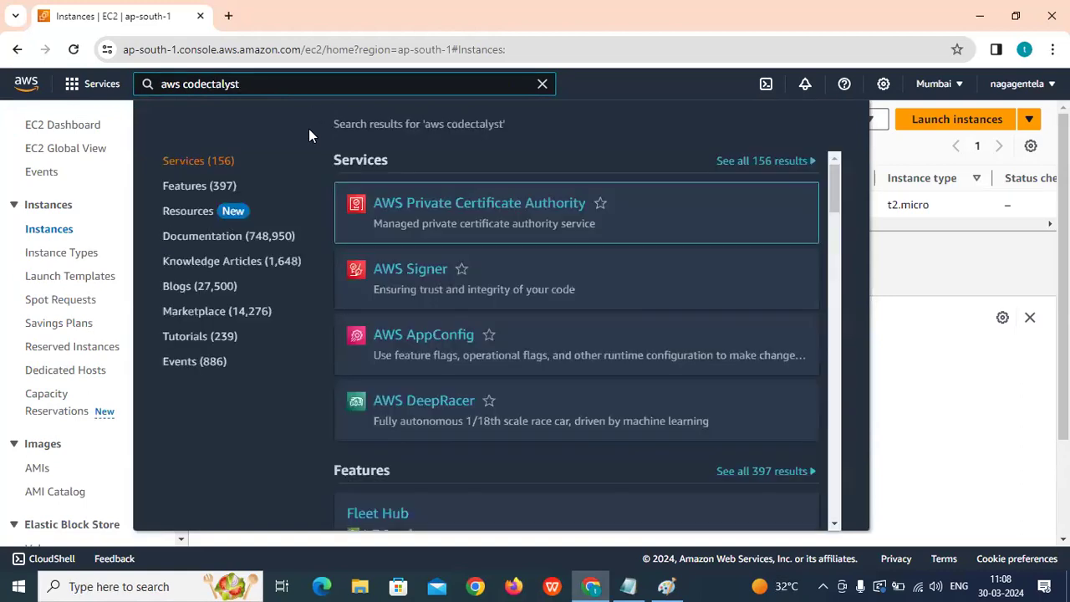
{"action": "scroll", "coordinate": [405, 285], "scroll_direction": "down", "scroll_amount": 3}
{"action": "scroll", "coordinate": [404, 284], "scroll_direction": "down", "scroll_amount": 3}
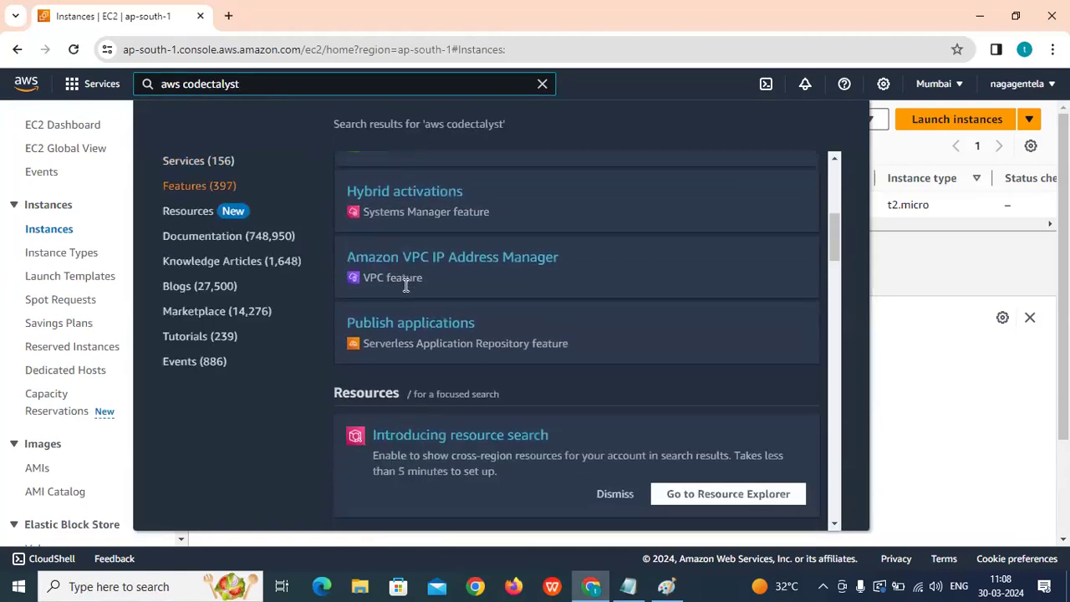
{"action": "scroll", "coordinate": [426, 308], "scroll_direction": "down", "scroll_amount": 5}
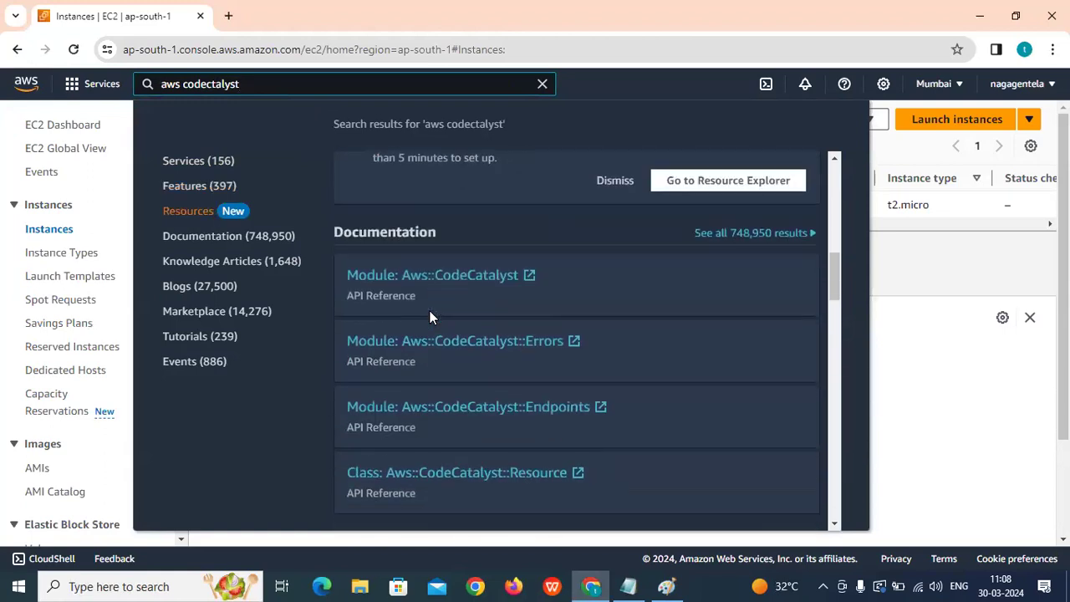
{"action": "scroll", "coordinate": [429, 309], "scroll_direction": "down", "scroll_amount": 2}
{"action": "scroll", "coordinate": [429, 309], "scroll_direction": "up", "scroll_amount": 2}
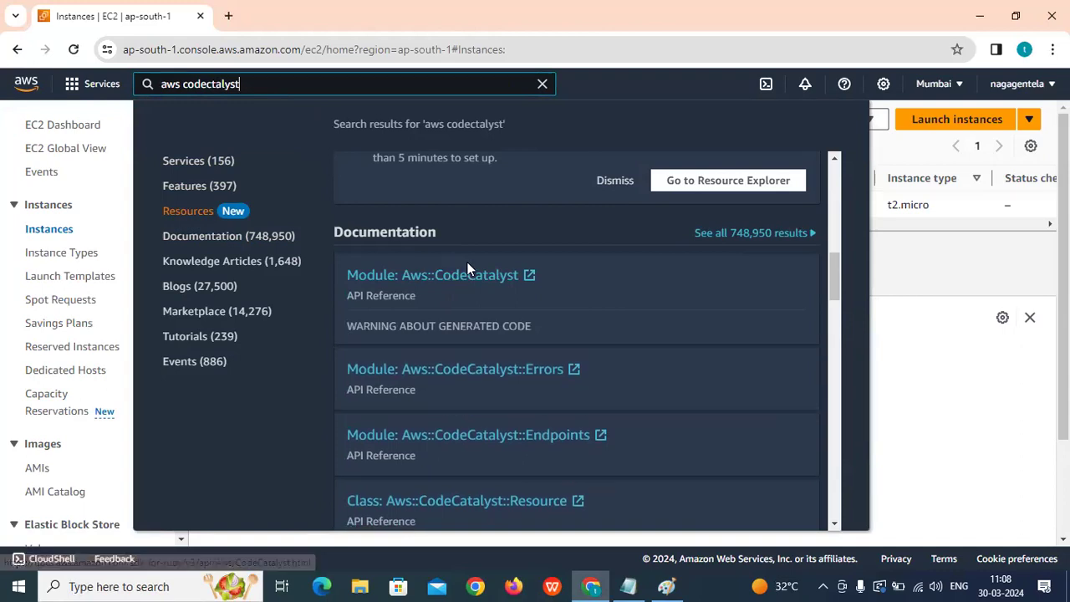
{"action": "left_click", "coordinate": [464, 272]}
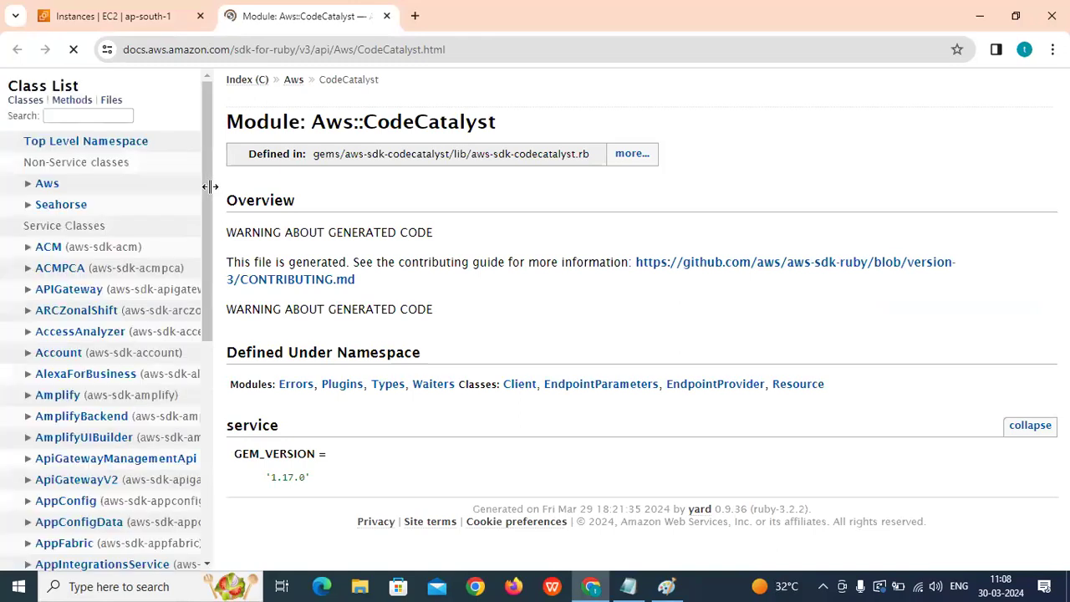
Copy 'CodeCatalyst' from the docs title and paste it into the EC2 console search.
{"action": "left_click_drag", "start_coordinate": [498, 125], "coordinate": [363, 122]}
{"action": "right_click", "coordinate": [380, 130]}
{"action": "left_click", "coordinate": [403, 142]}
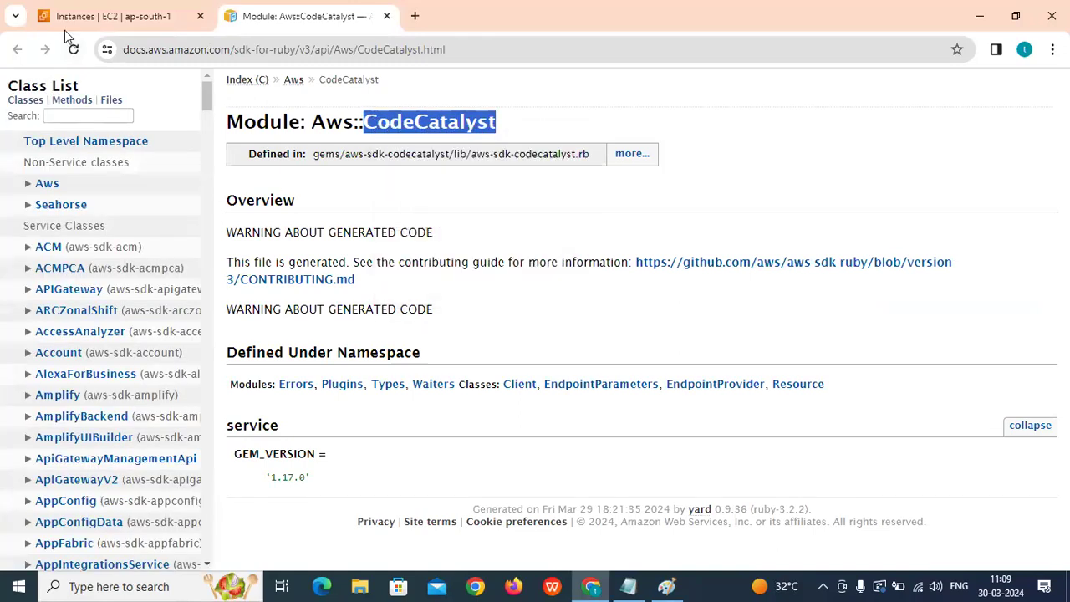
{"action": "left_click", "coordinate": [113, 16]}
{"action": "key", "text": "ctrl+v"}
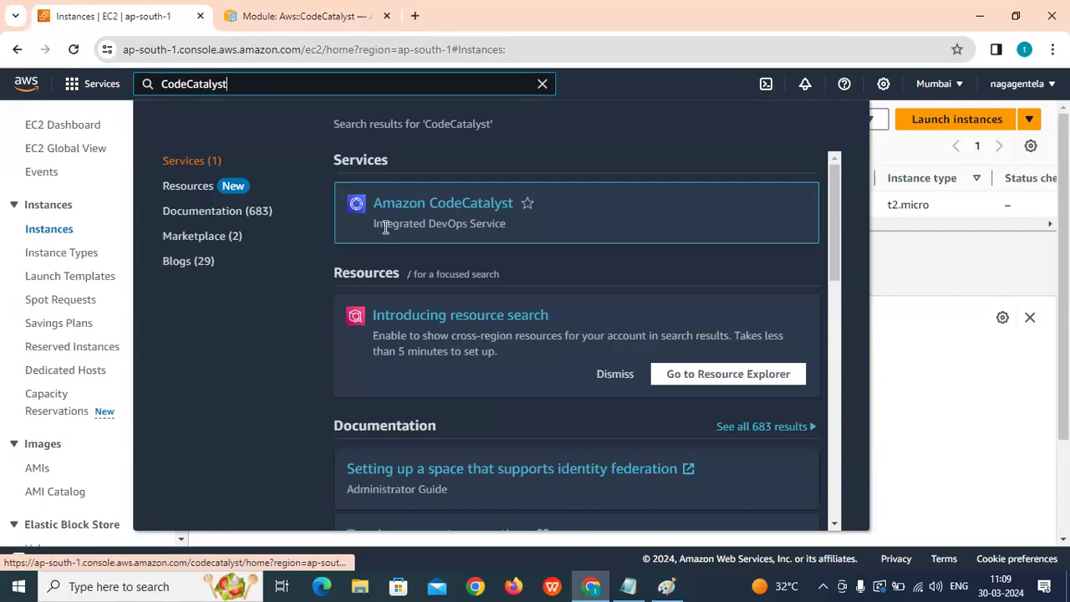
Highlight the Integrated DevOps Service description and close the documentation tab.
{"action": "mouse_move", "coordinate": [374, 223]}
{"action": "left_mouse_down"}
{"action": "mouse_move", "coordinate": [520, 224]}
{"action": "mouse_move", "coordinate": [382, 224]}
{"action": "left_mouse_up"}
{"action": "left_click", "coordinate": [520, 222]}
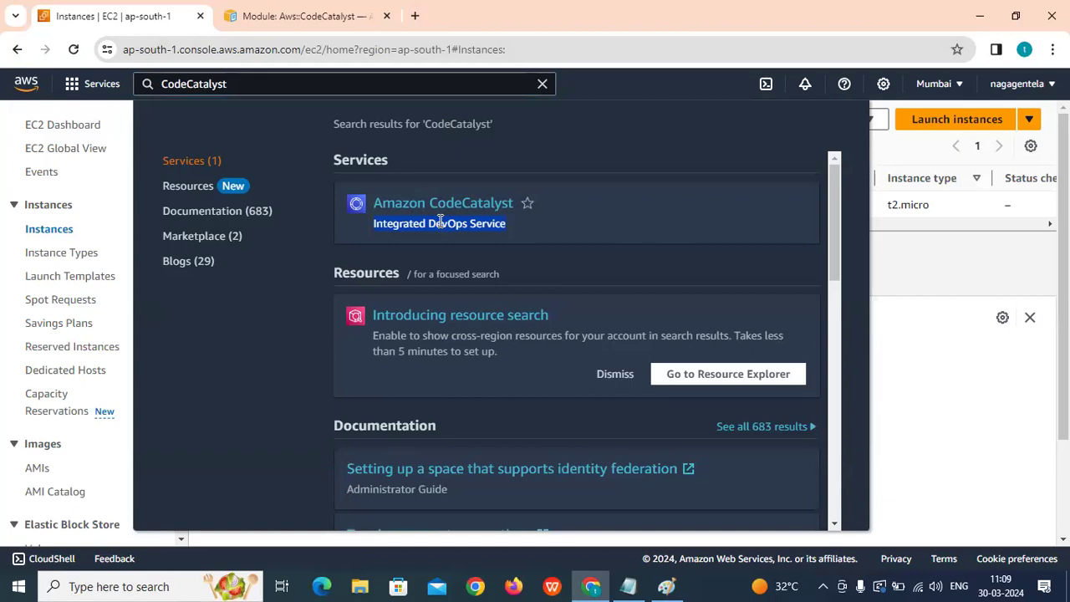
{"action": "left_click", "coordinate": [318, 16]}
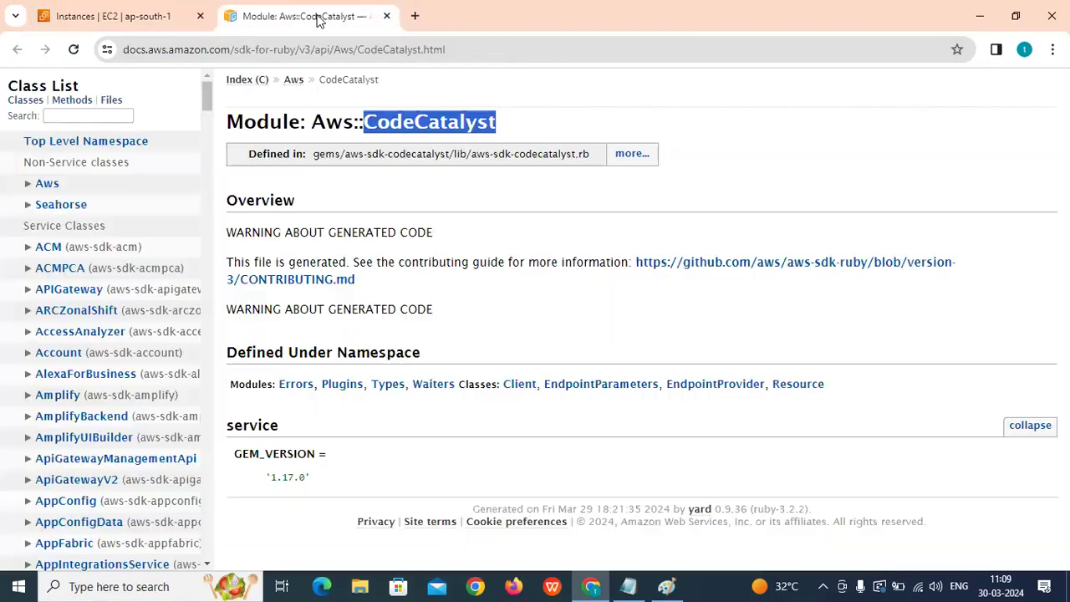
{"action": "left_click", "coordinate": [387, 16]}
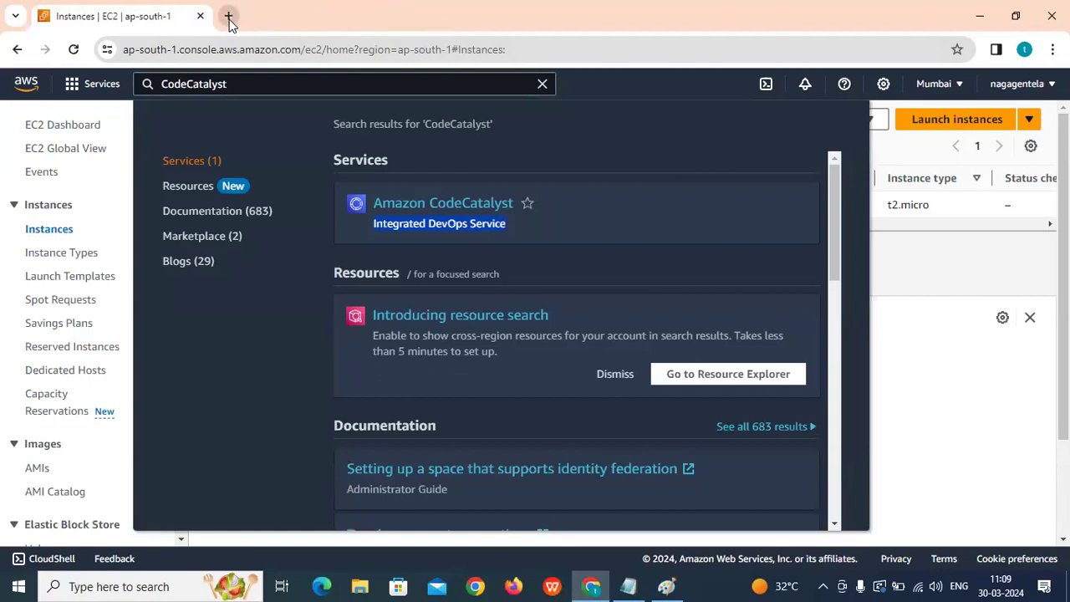
{"action": "left_click", "coordinate": [229, 16]}
Search the web for 'install jenkins'.
{"action": "type", "text": "inst"}
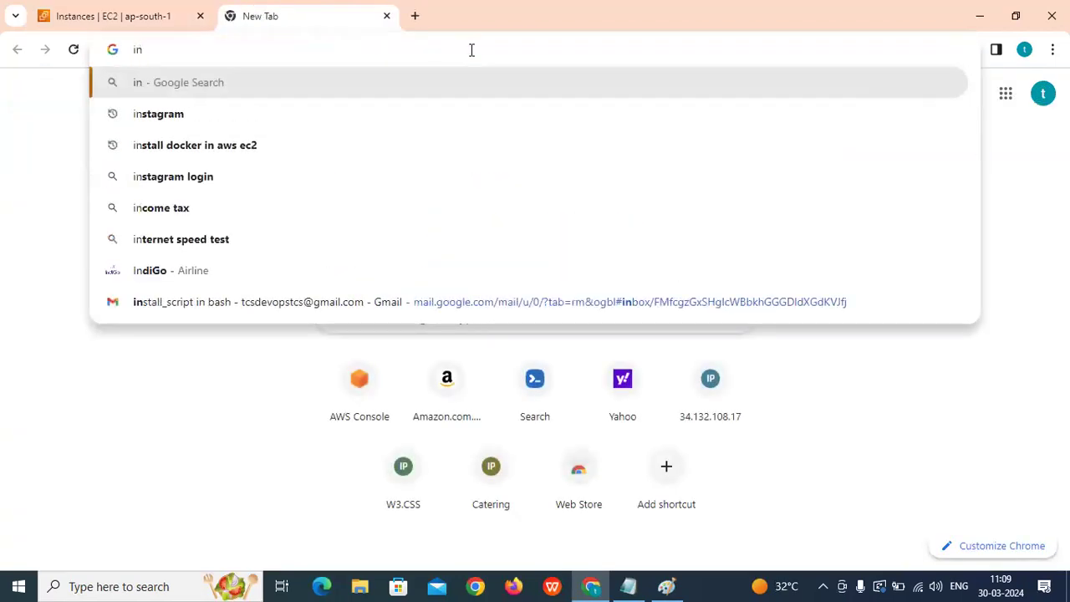
{"action": "key", "text": "BackSpace"}
{"action": "key", "text": "BackSpace"}
{"action": "key", "text": "BackSpace"}
{"action": "key", "text": "BackSpace"}
{"action": "key", "text": "BackSpace"}
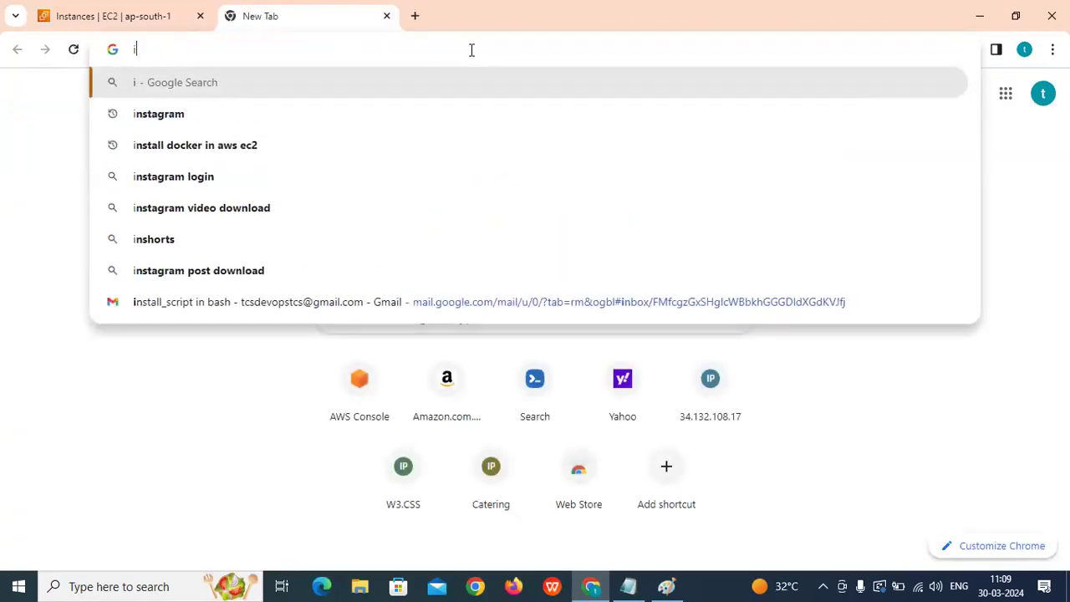
{"action": "type", "text": "in"}
{"action": "key", "text": "BackSpace"}
{"action": "key", "text": "BackSpace"}
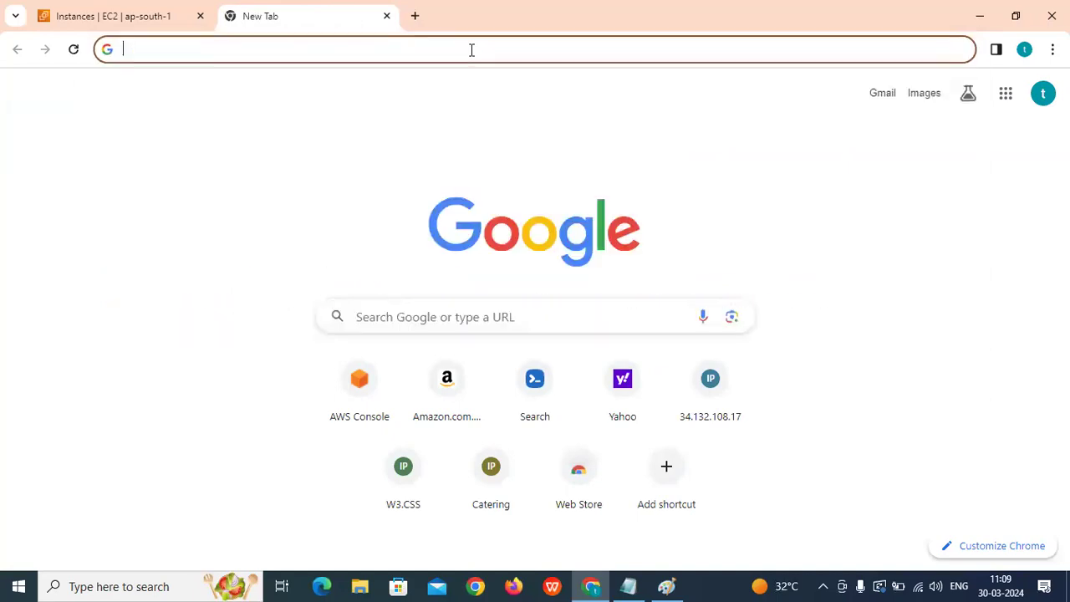
{"action": "type", "text": "install"}
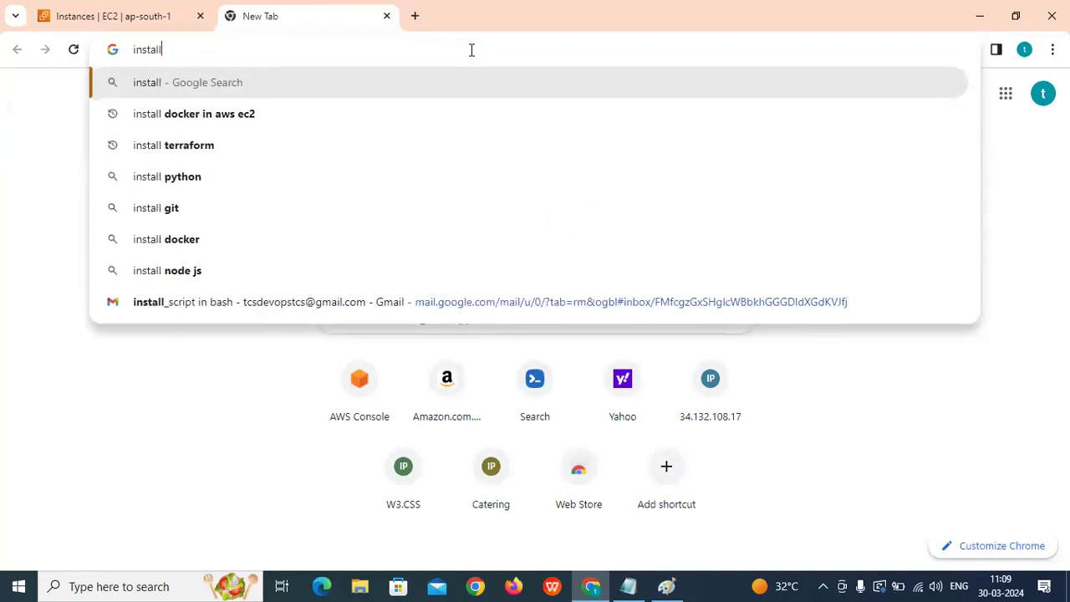
{"action": "type", "text": " je"}
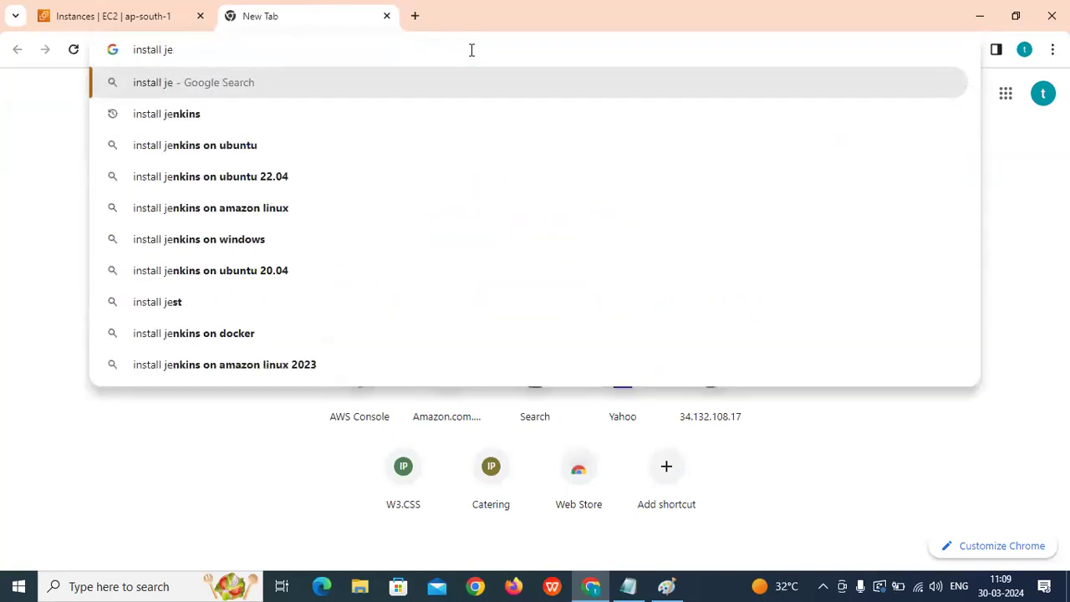
{"action": "type", "text": "nkins"}
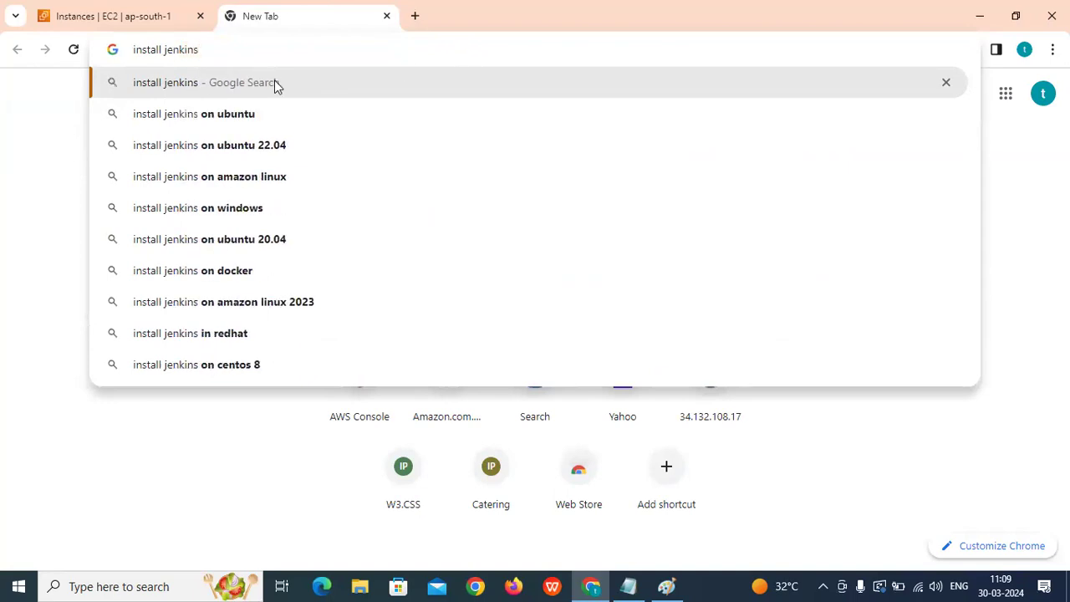
{"action": "key", "text": "Return"}
Open the jenkins.io Installing Jenkins guide and highlight its heading.
{"action": "scroll", "coordinate": [389, 406], "scroll_direction": "down", "scroll_amount": 5}
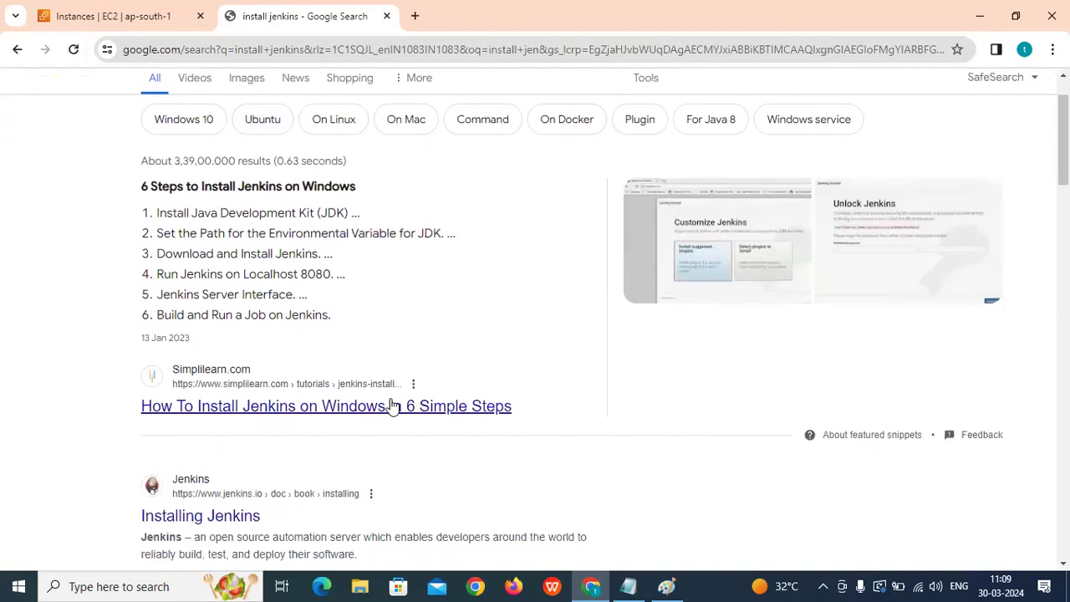
{"action": "scroll", "coordinate": [232, 203], "scroll_direction": "up", "scroll_amount": 1}
{"action": "left_click", "coordinate": [222, 205]}
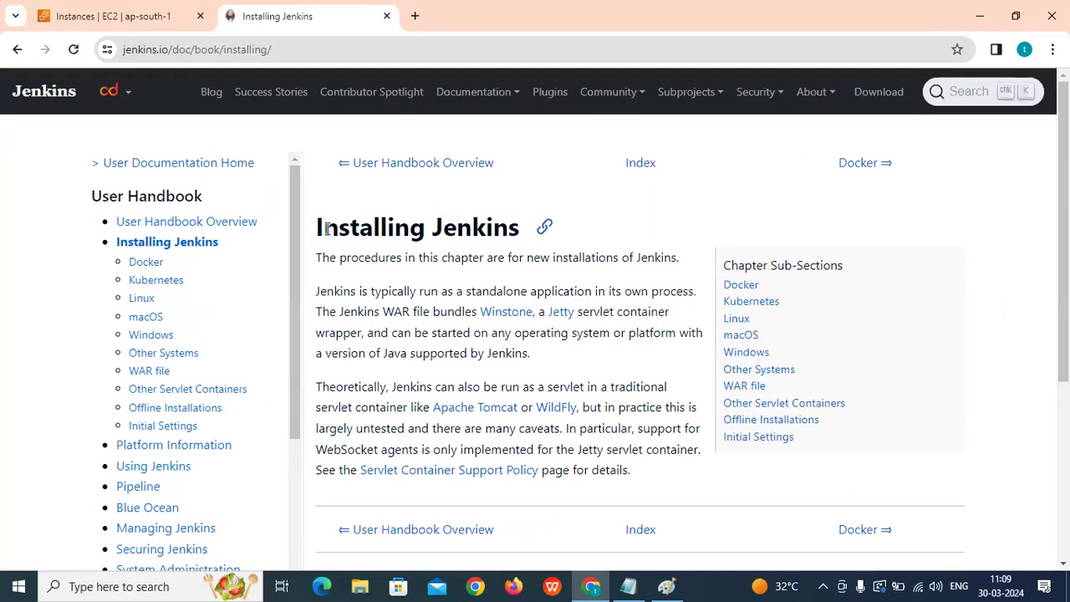
{"action": "left_click_drag", "start_coordinate": [316, 227], "coordinate": [520, 234]}
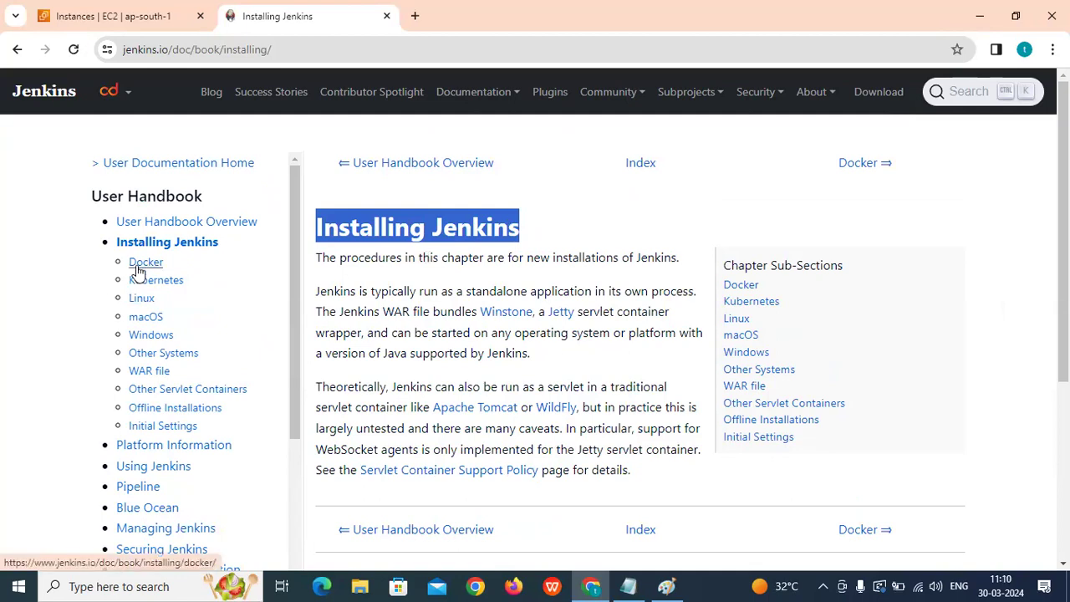
{"action": "scroll", "coordinate": [420, 304], "scroll_direction": "down", "scroll_amount": 3}
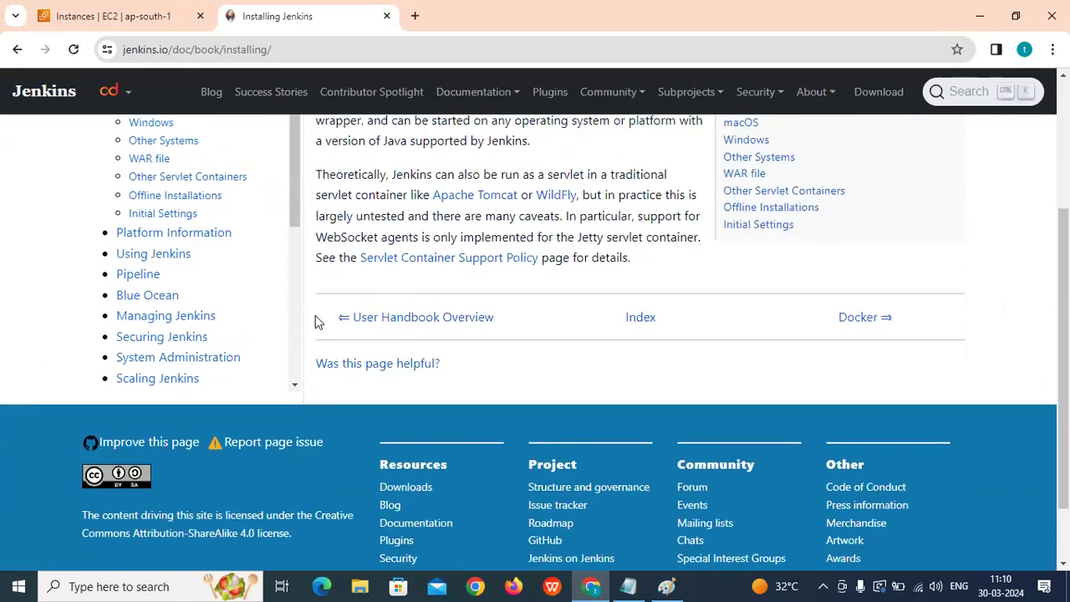
{"action": "scroll", "coordinate": [313, 324], "scroll_direction": "up", "scroll_amount": 3}
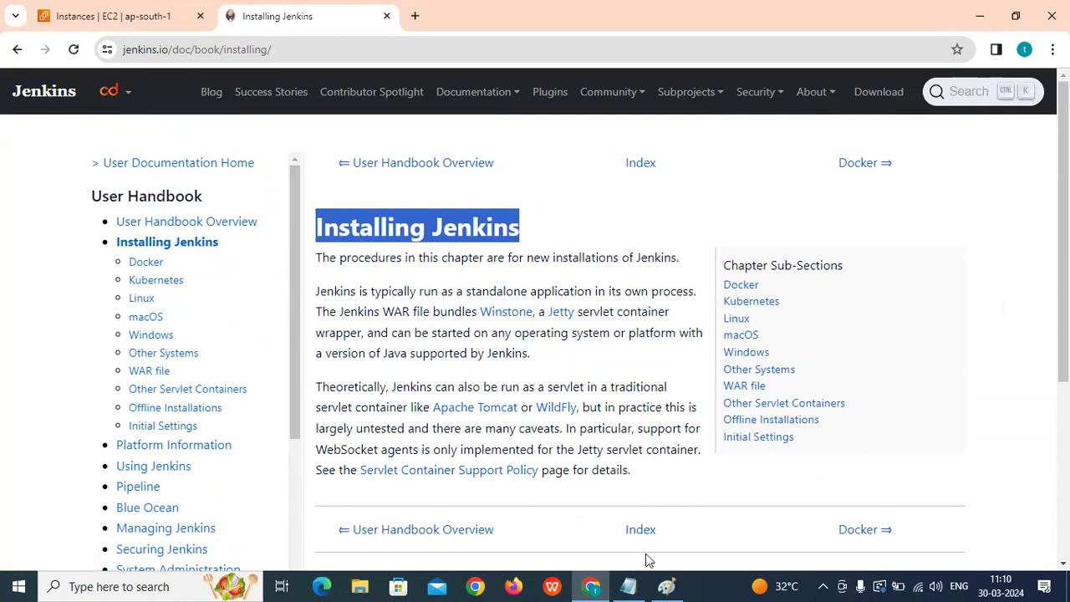
{"action": "left_click", "coordinate": [664, 585]}
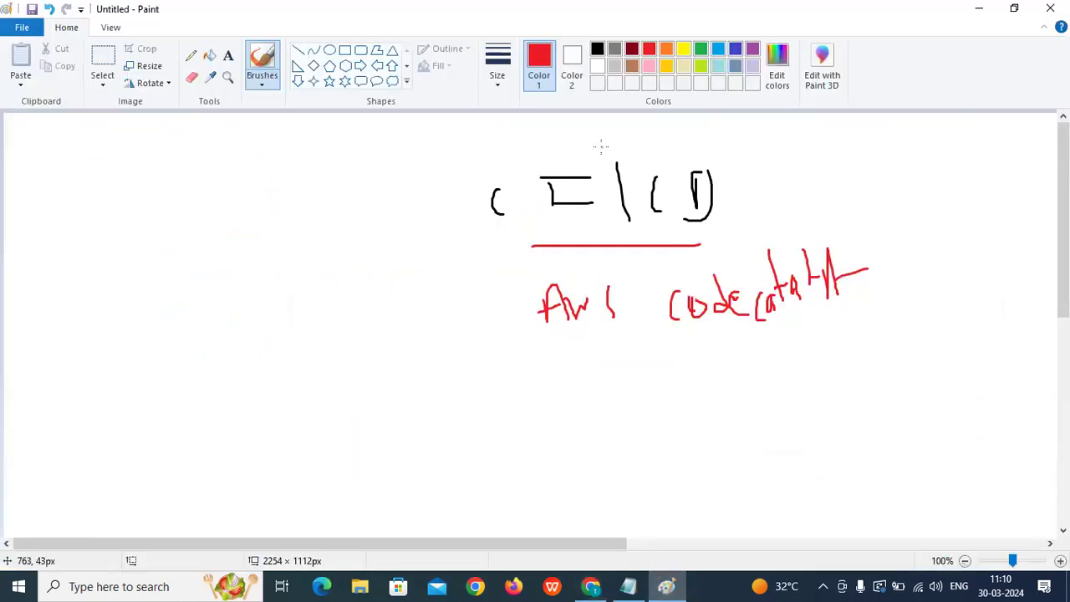
Discard the old sketch without saving and reopen a blank Paint canvas with red selected.
{"action": "left_click", "coordinate": [1050, 8]}
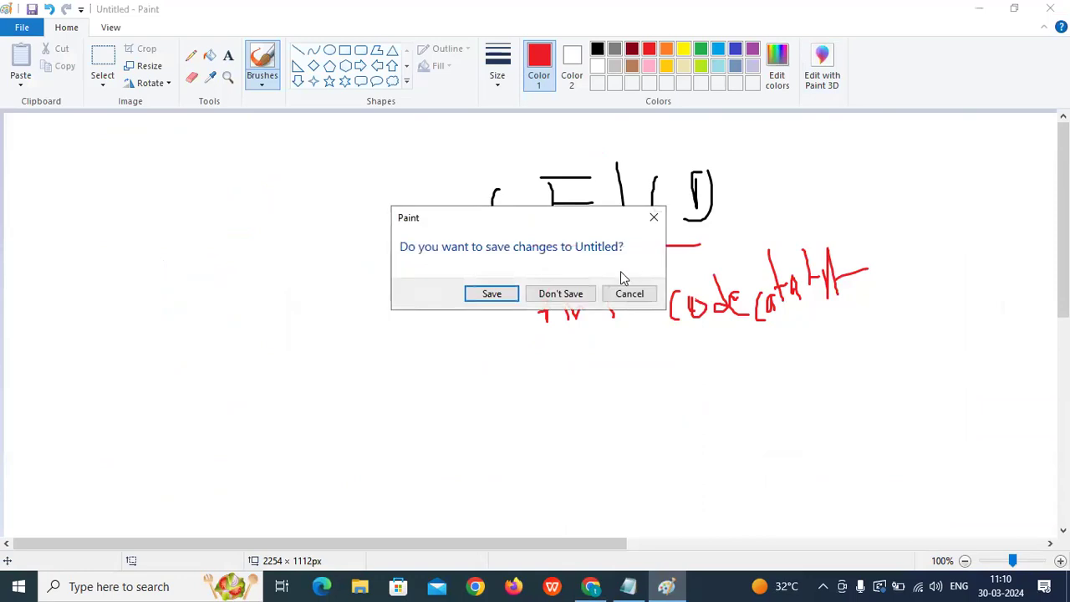
{"action": "left_click", "coordinate": [559, 296]}
{"action": "left_click", "coordinate": [142, 586]}
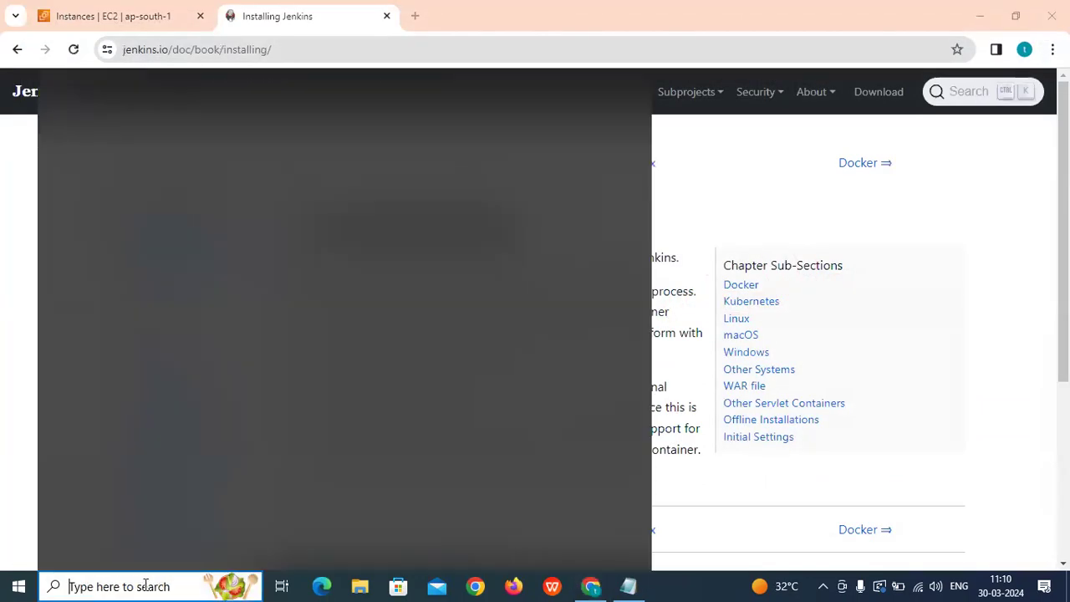
{"action": "type", "text": "mspai"}
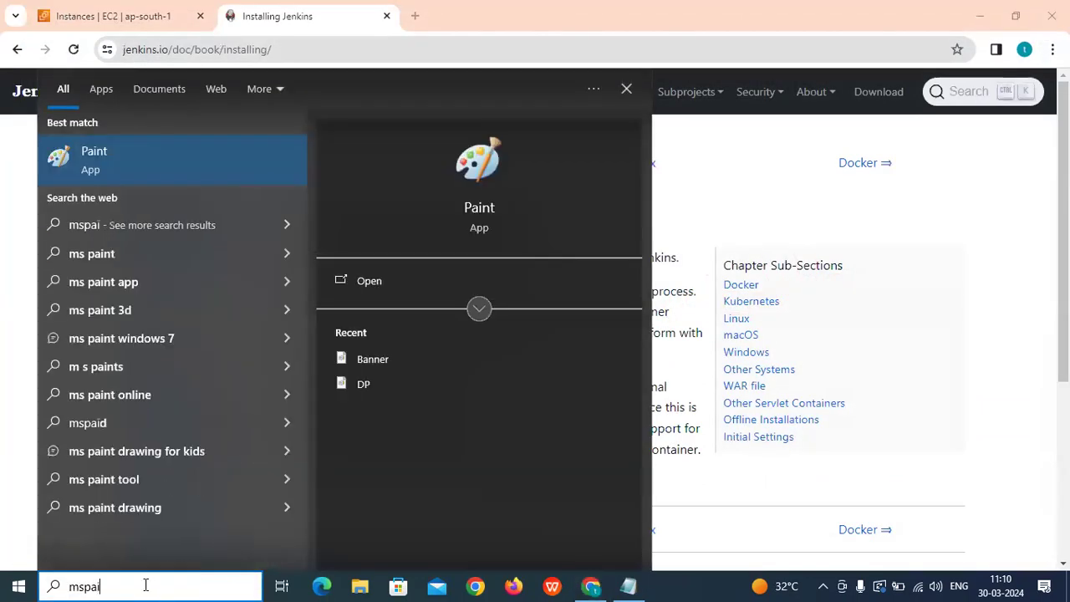
{"action": "left_click", "coordinate": [468, 214]}
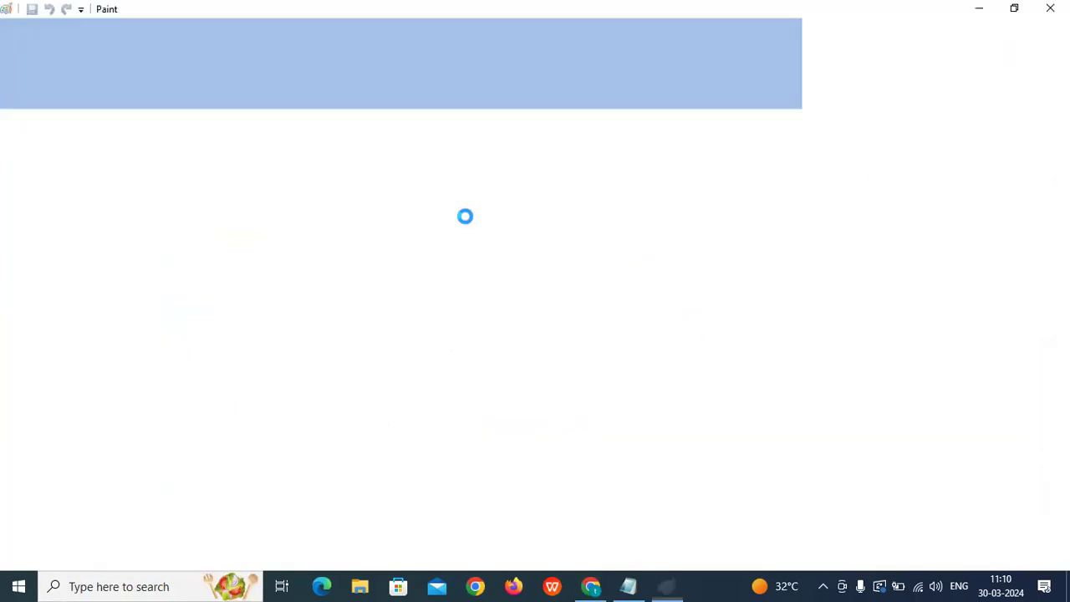
{"action": "left_click", "coordinate": [649, 49]}
Draw a red boxed J at the top and a row of five blobs below.
{"action": "mouse_move", "coordinate": [457, 173]}
{"action": "left_mouse_down"}
{"action": "mouse_move", "coordinate": [456, 199]}
{"action": "mouse_move", "coordinate": [438, 207]}
{"action": "left_mouse_up"}
{"action": "mouse_move", "coordinate": [436, 159]}
{"action": "left_mouse_down"}
{"action": "mouse_move", "coordinate": [478, 159]}
{"action": "mouse_move", "coordinate": [428, 208]}
{"action": "left_mouse_up"}
{"action": "mouse_move", "coordinate": [289, 287]}
{"action": "left_mouse_down"}
{"action": "mouse_move", "coordinate": [263, 316]}
{"action": "mouse_move", "coordinate": [306, 340]}
{"action": "mouse_move", "coordinate": [307, 285]}
{"action": "left_mouse_up"}
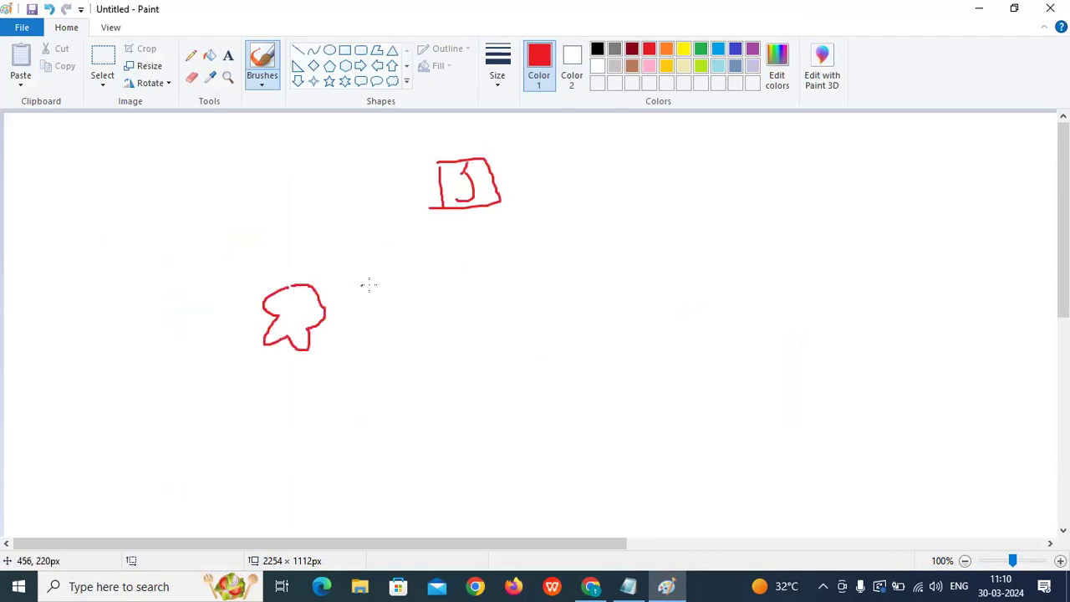
{"action": "mouse_move", "coordinate": [403, 287]}
{"action": "left_mouse_down"}
{"action": "mouse_move", "coordinate": [414, 341]}
{"action": "mouse_move", "coordinate": [459, 299]}
{"action": "mouse_move", "coordinate": [403, 285]}
{"action": "left_mouse_up"}
{"action": "mouse_move", "coordinate": [543, 270]}
{"action": "left_mouse_down"}
{"action": "mouse_move", "coordinate": [505, 281]}
{"action": "mouse_move", "coordinate": [519, 329]}
{"action": "mouse_move", "coordinate": [511, 267]}
{"action": "left_mouse_up"}
{"action": "mouse_move", "coordinate": [663, 264]}
{"action": "left_mouse_down"}
{"action": "mouse_move", "coordinate": [620, 313]}
{"action": "mouse_move", "coordinate": [726, 284]}
{"action": "mouse_move", "coordinate": [699, 260]}
{"action": "left_mouse_up"}
{"action": "mouse_move", "coordinate": [861, 246]}
{"action": "left_mouse_down"}
{"action": "mouse_move", "coordinate": [817, 301]}
{"action": "mouse_move", "coordinate": [855, 258]}
{"action": "left_mouse_up"}
Connect the boxed J to all five blobs and enclose the blobs in one outline.
{"action": "mouse_move", "coordinate": [457, 199]}
{"action": "left_mouse_down"}
{"action": "mouse_move", "coordinate": [320, 297]}
{"action": "mouse_move", "coordinate": [418, 309]}
{"action": "left_mouse_up"}
{"action": "mouse_move", "coordinate": [468, 209]}
{"action": "left_mouse_down"}
{"action": "mouse_move", "coordinate": [549, 304]}
{"action": "mouse_move", "coordinate": [671, 277]}
{"action": "left_mouse_up"}
{"action": "left_click_drag", "start_coordinate": [481, 178], "coordinate": [912, 284]}
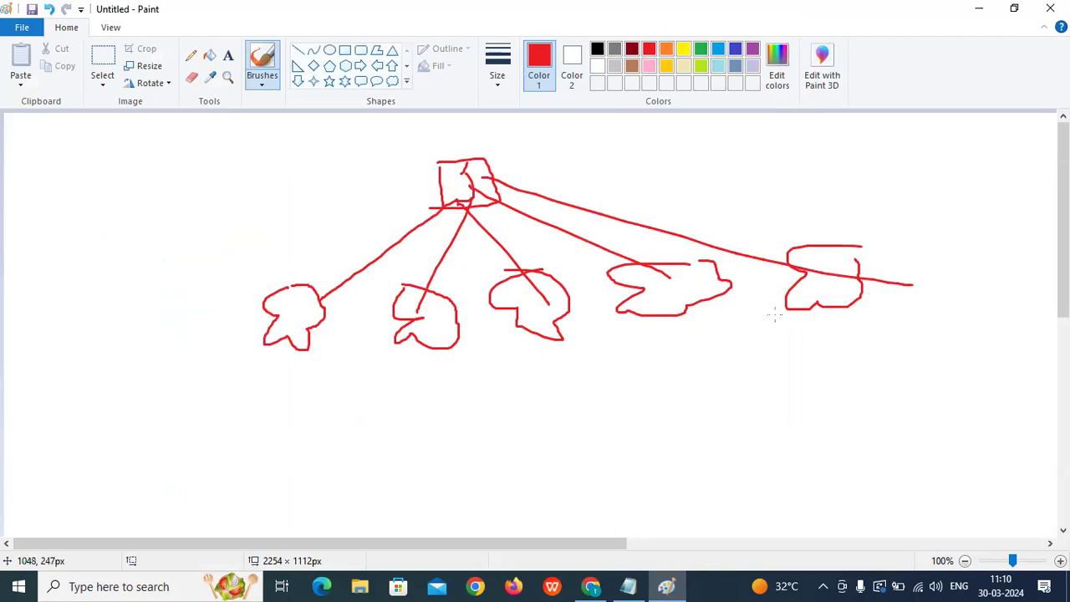
{"action": "mouse_move", "coordinate": [257, 278]}
{"action": "left_mouse_down"}
{"action": "mouse_move", "coordinate": [258, 380]}
{"action": "mouse_move", "coordinate": [550, 246]}
{"action": "mouse_move", "coordinate": [836, 230]}
{"action": "mouse_move", "coordinate": [880, 303]}
{"action": "mouse_move", "coordinate": [364, 366]}
{"action": "left_mouse_up"}
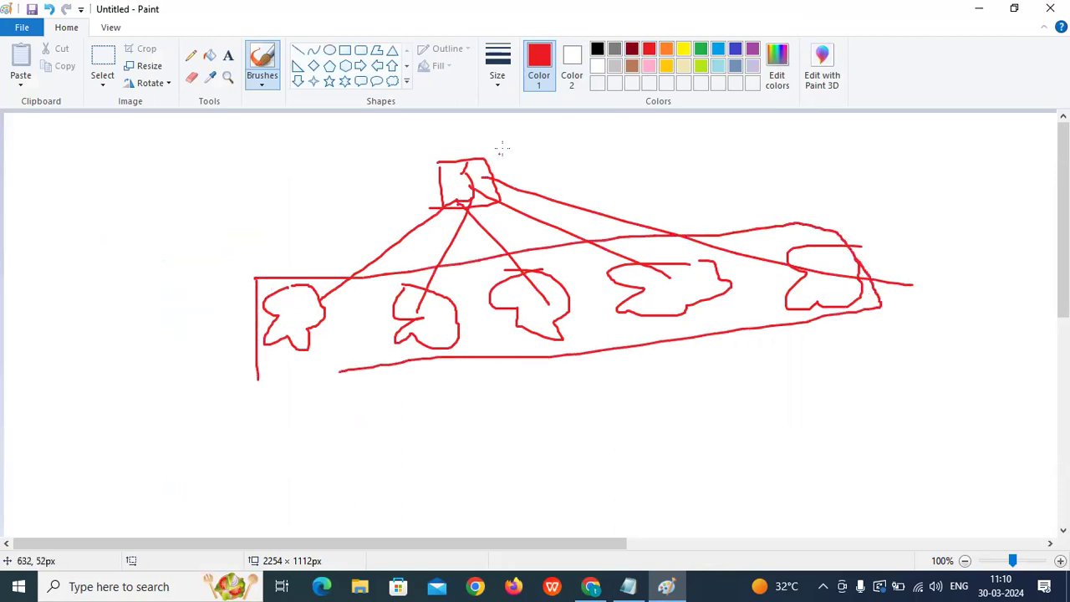
Add a line, an 'E' label, an arc and short strokes around the top box.
{"action": "mouse_move", "coordinate": [497, 167]}
{"action": "left_mouse_down"}
{"action": "mouse_move", "coordinate": [563, 149]}
{"action": "mouse_move", "coordinate": [585, 157]}
{"action": "left_mouse_up"}
{"action": "mouse_move", "coordinate": [604, 131]}
{"action": "left_mouse_down"}
{"action": "mouse_move", "coordinate": [601, 158]}
{"action": "mouse_move", "coordinate": [620, 147]}
{"action": "left_mouse_up"}
{"action": "left_click_drag", "start_coordinate": [629, 124], "coordinate": [632, 144]}
{"action": "left_click_drag", "start_coordinate": [365, 161], "coordinate": [444, 188]}
{"action": "left_click_drag", "start_coordinate": [416, 208], "coordinate": [441, 205]}
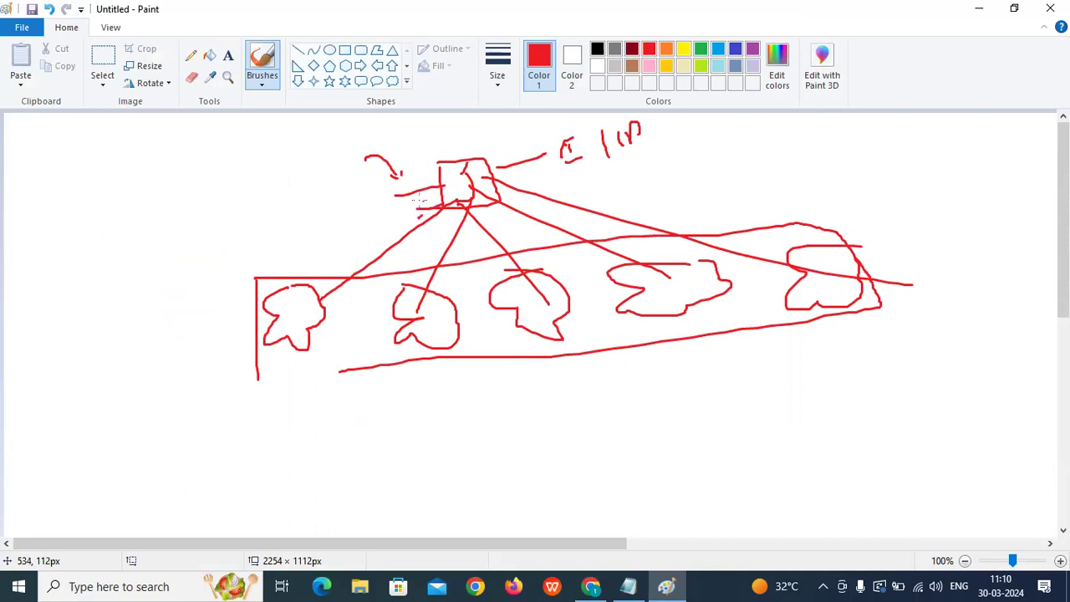
Highlight Real Time Projects lines 34–39, including the Jenkins entries 36–39, in the AWS-Concepts notes.
{"action": "left_click", "coordinate": [627, 586]}
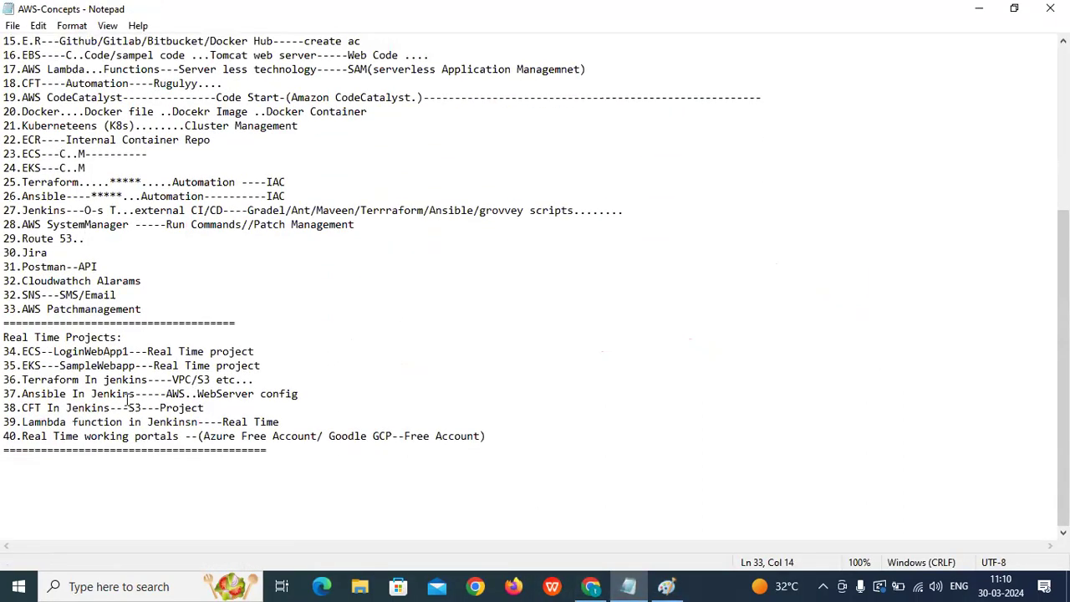
{"action": "left_click_drag", "start_coordinate": [3, 351], "coordinate": [286, 420]}
{"action": "left_click", "coordinate": [286, 368]}
{"action": "left_click", "coordinate": [124, 394]}
{"action": "left_click_drag", "start_coordinate": [19, 394], "coordinate": [125, 422]}
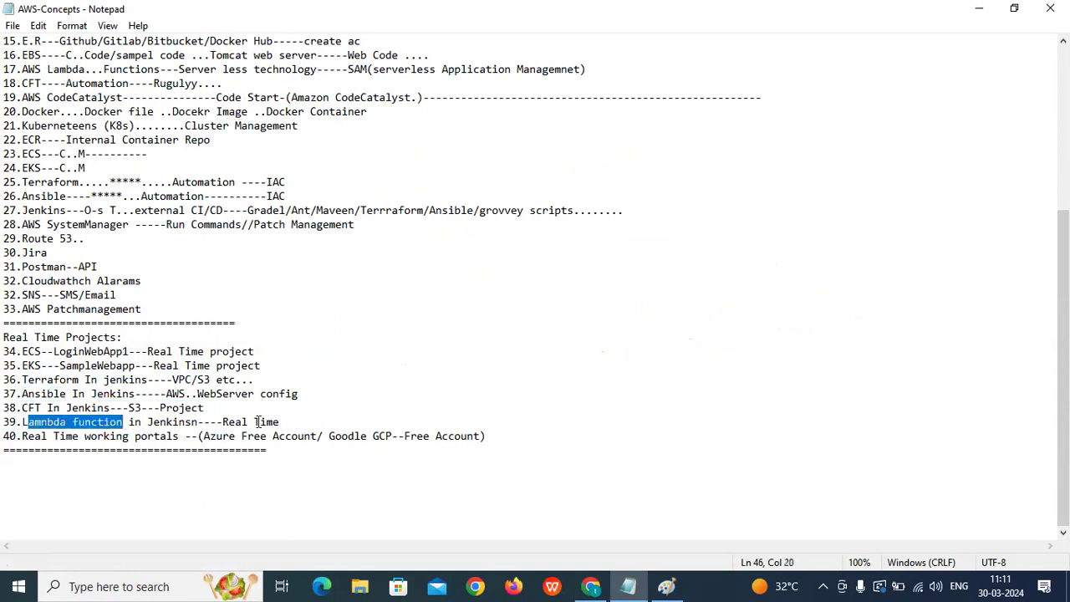
{"action": "left_click_drag", "start_coordinate": [198, 422], "coordinate": [7, 382]}
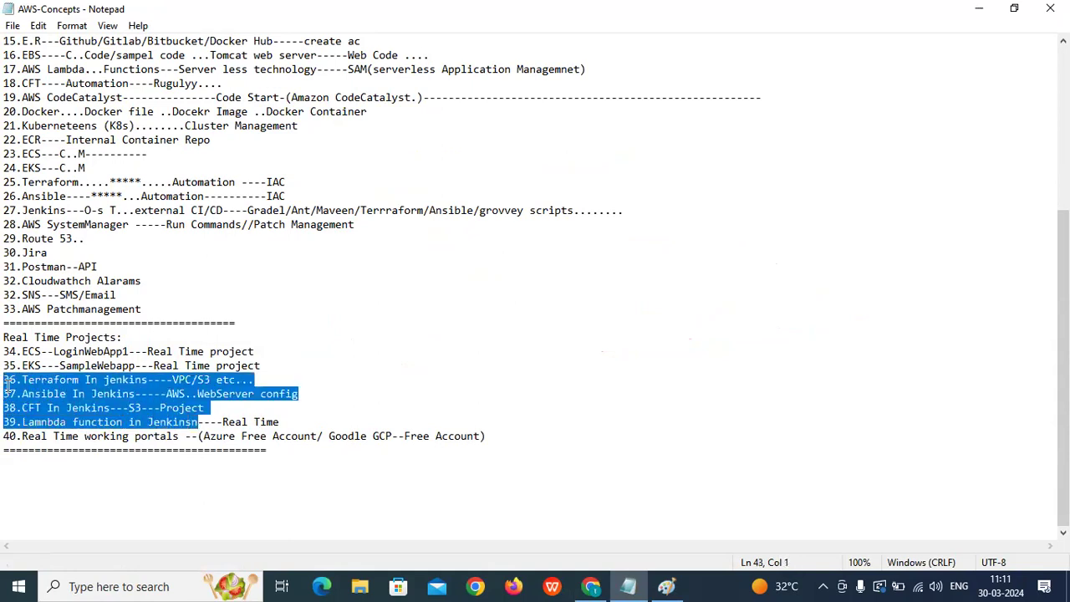
{"action": "left_click", "coordinate": [7, 384]}
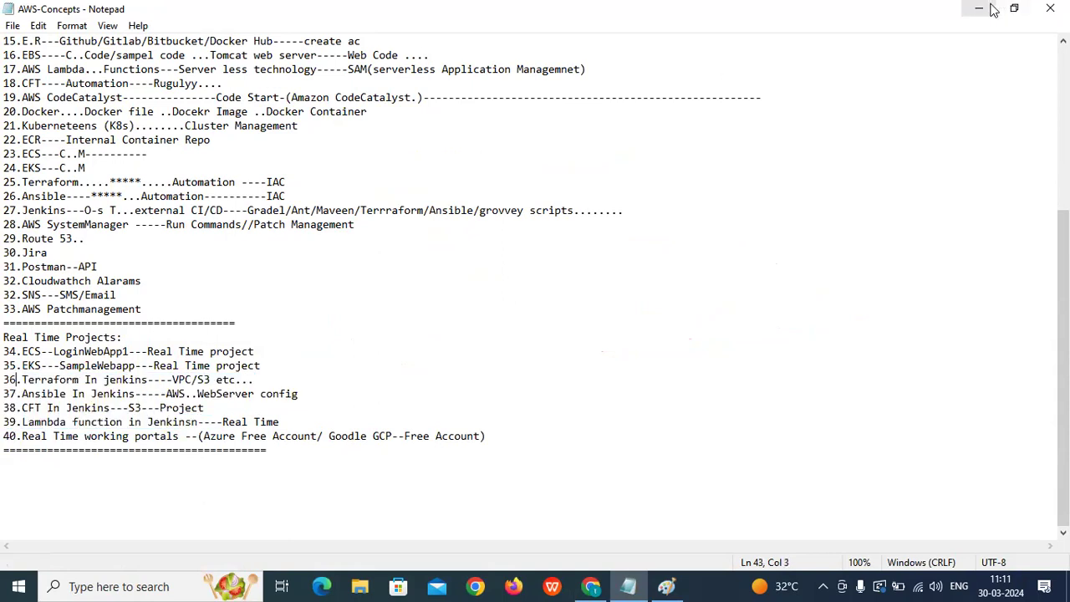
{"action": "left_click", "coordinate": [959, 12]}
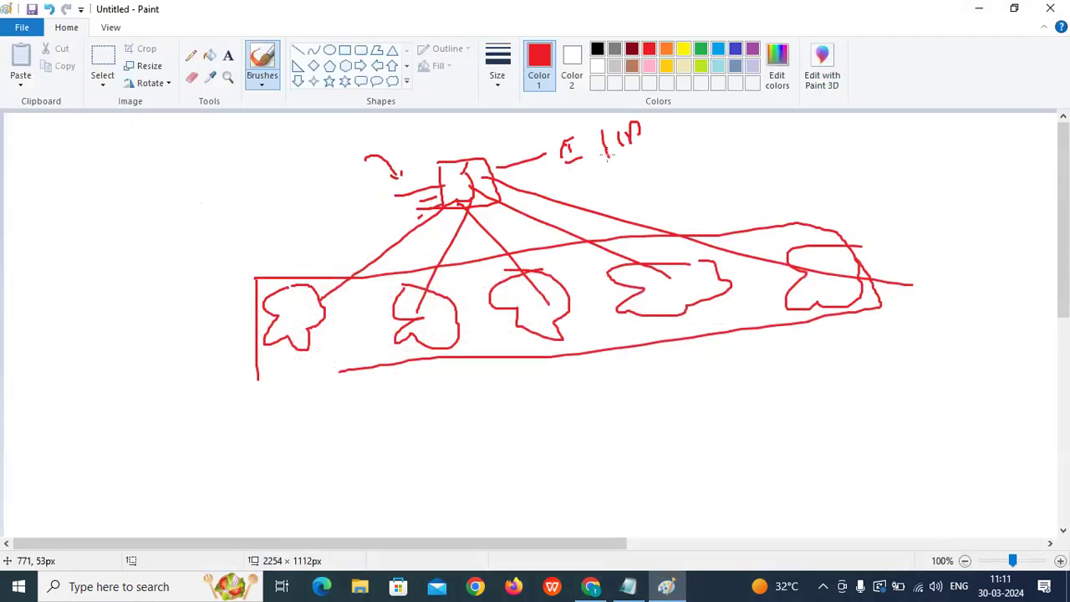
Draw three red ticks and a short slash left of the top box.
{"action": "left_click_drag", "start_coordinate": [274, 178], "coordinate": [345, 149]}
{"action": "left_click_drag", "start_coordinate": [208, 183], "coordinate": [235, 171]}
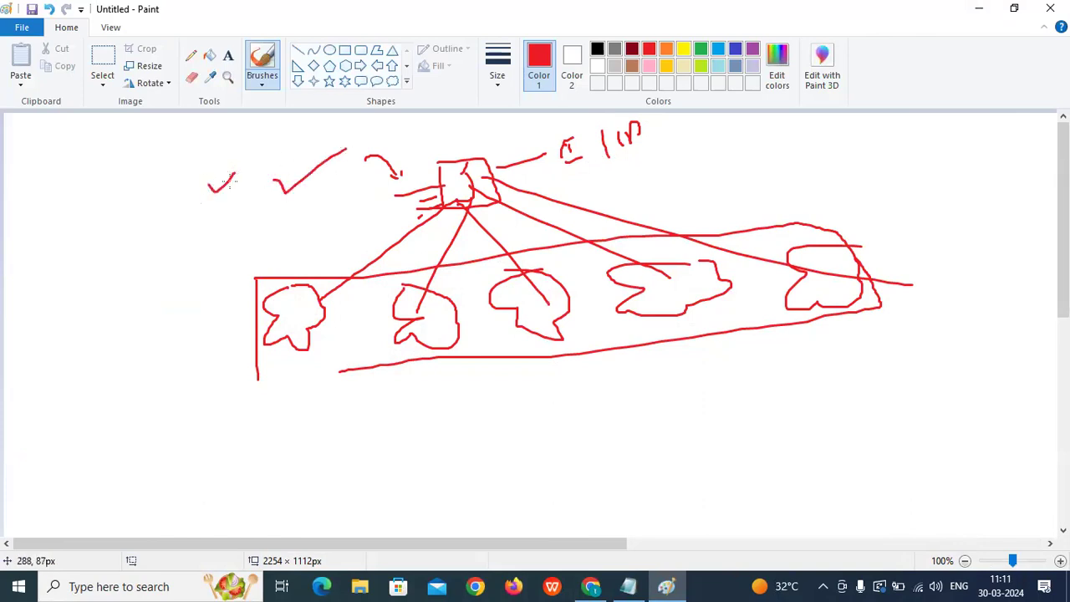
{"action": "left_click_drag", "start_coordinate": [220, 207], "coordinate": [241, 194]}
{"action": "left_click_drag", "start_coordinate": [228, 232], "coordinate": [245, 220]}
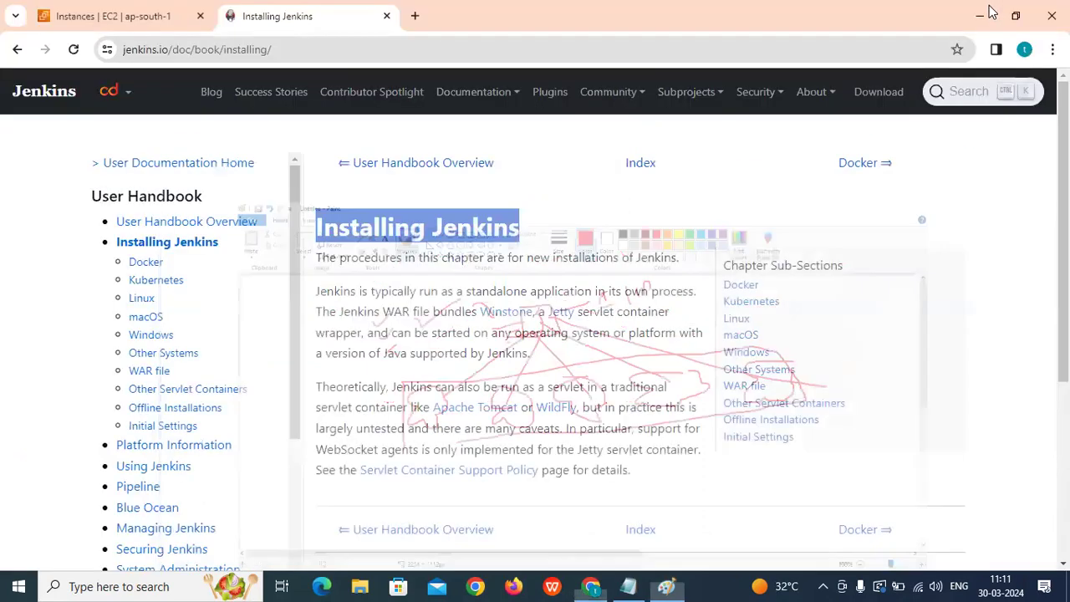
Switch the EC2 Instances page from Mumbai to the Asia Pacific (Singapore) region.
{"action": "left_click", "coordinate": [978, 8]}
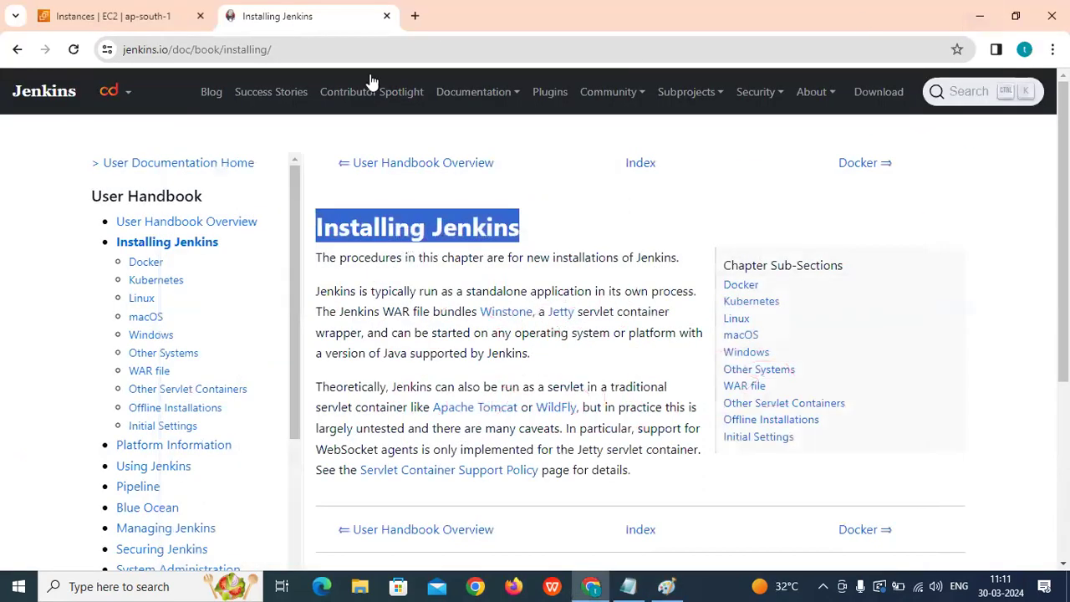
{"action": "left_click", "coordinate": [126, 16]}
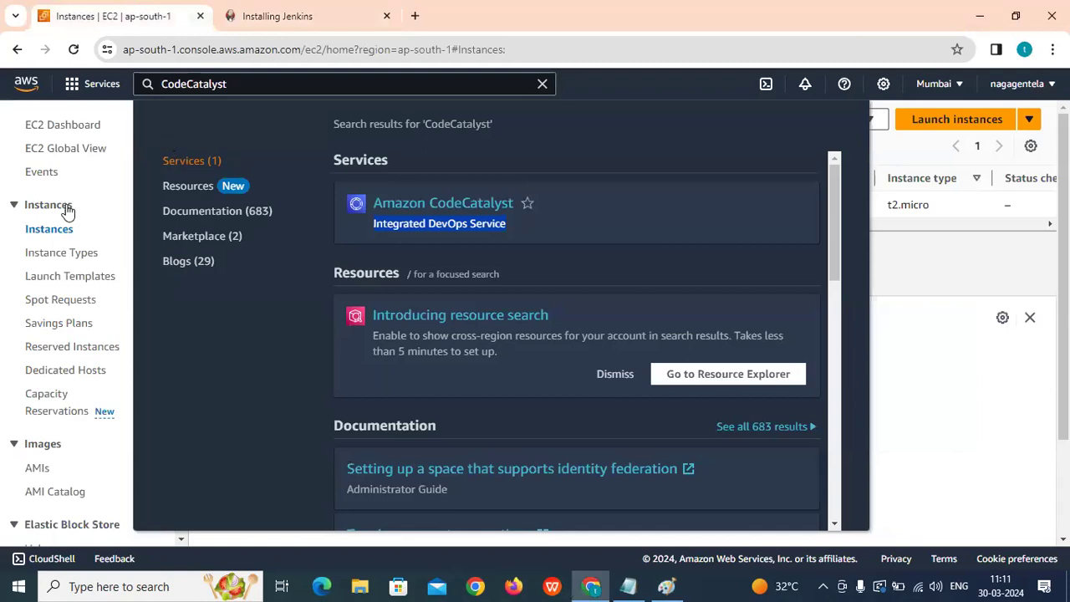
{"action": "left_click", "coordinate": [939, 86]}
{"action": "scroll", "coordinate": [896, 307], "scroll_direction": "down", "scroll_amount": 3}
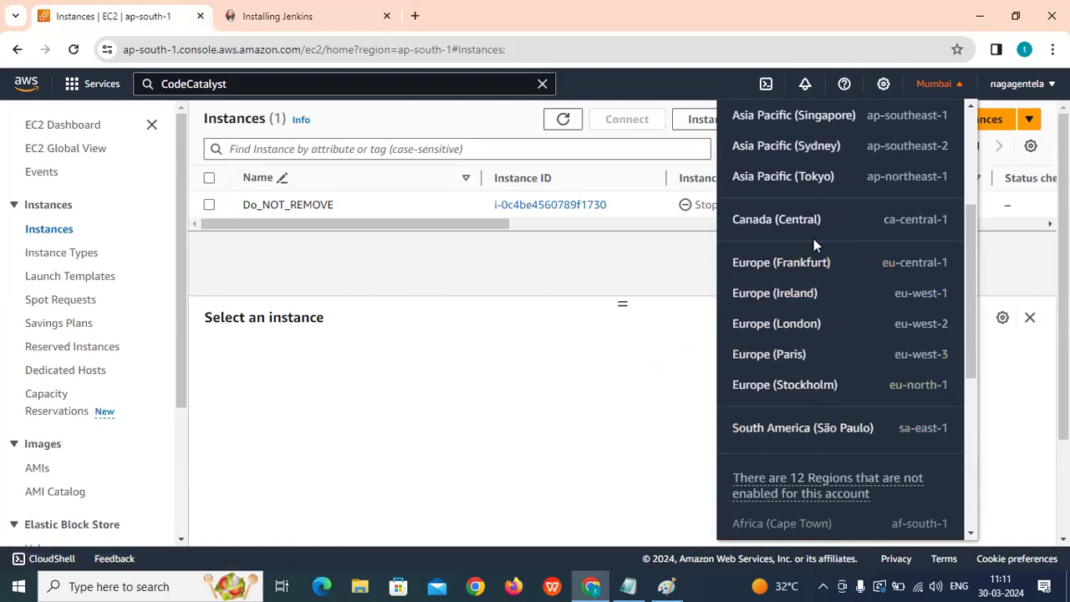
{"action": "scroll", "coordinate": [809, 288], "scroll_direction": "up", "scroll_amount": 2}
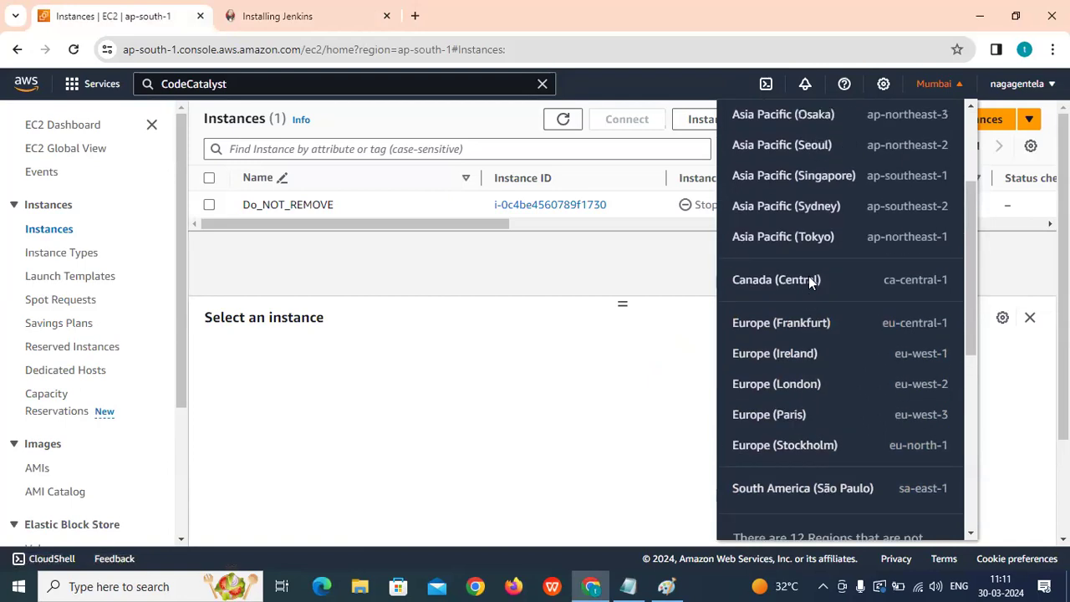
{"action": "left_click", "coordinate": [826, 200]}
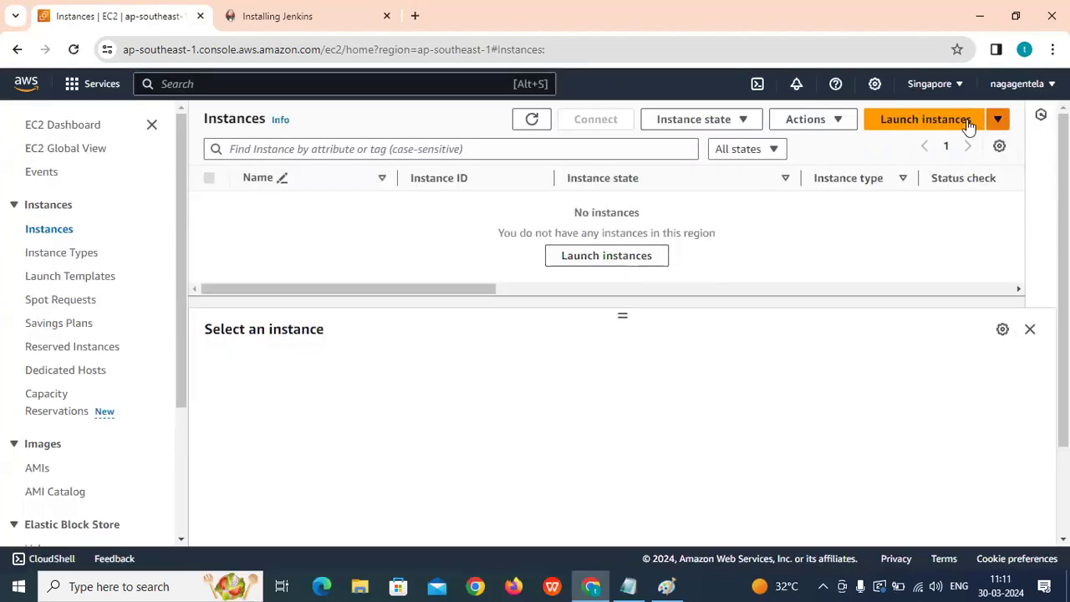
Start a new instance named Jenkins-Server, keeping the Amazon Linux 2023 AMI on t2.micro.
{"action": "left_click", "coordinate": [922, 125]}
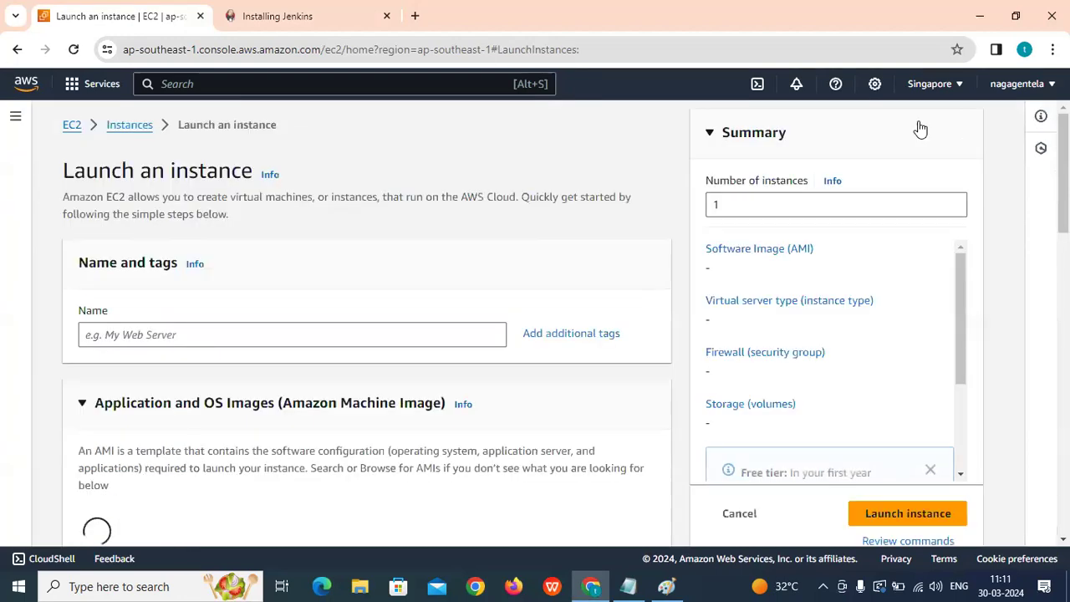
{"action": "left_click", "coordinate": [251, 329]}
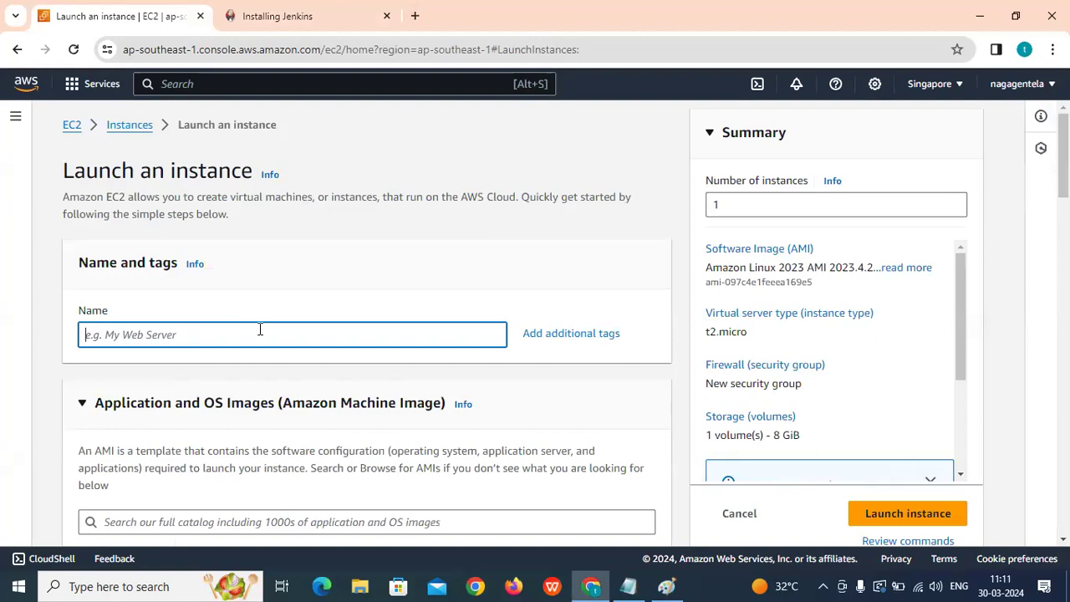
{"action": "type", "text": "Jenkins-Server"}
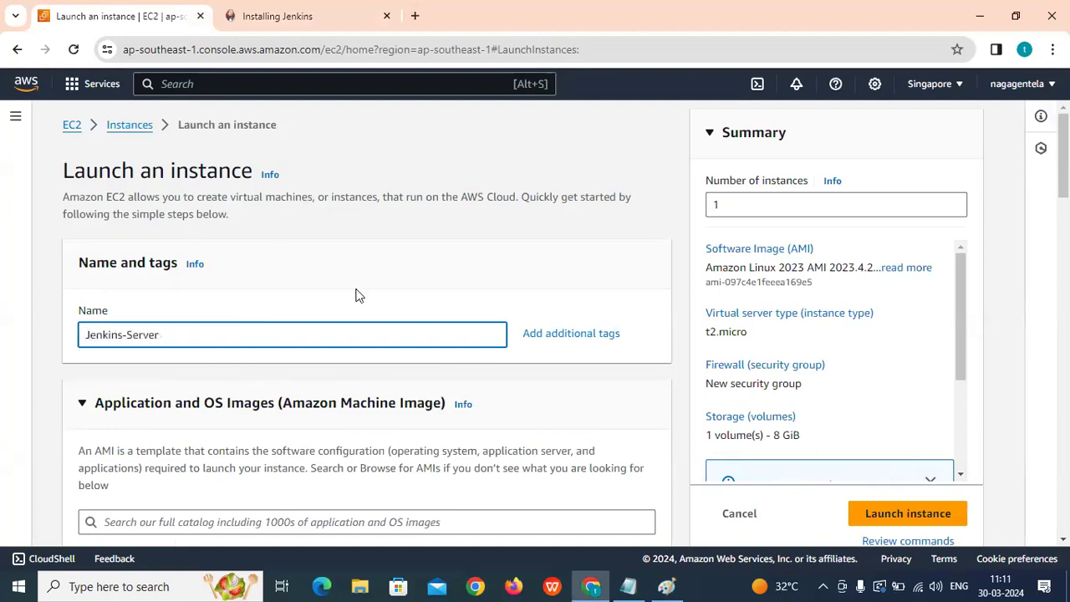
{"action": "scroll", "coordinate": [355, 295], "scroll_direction": "down", "scroll_amount": 4}
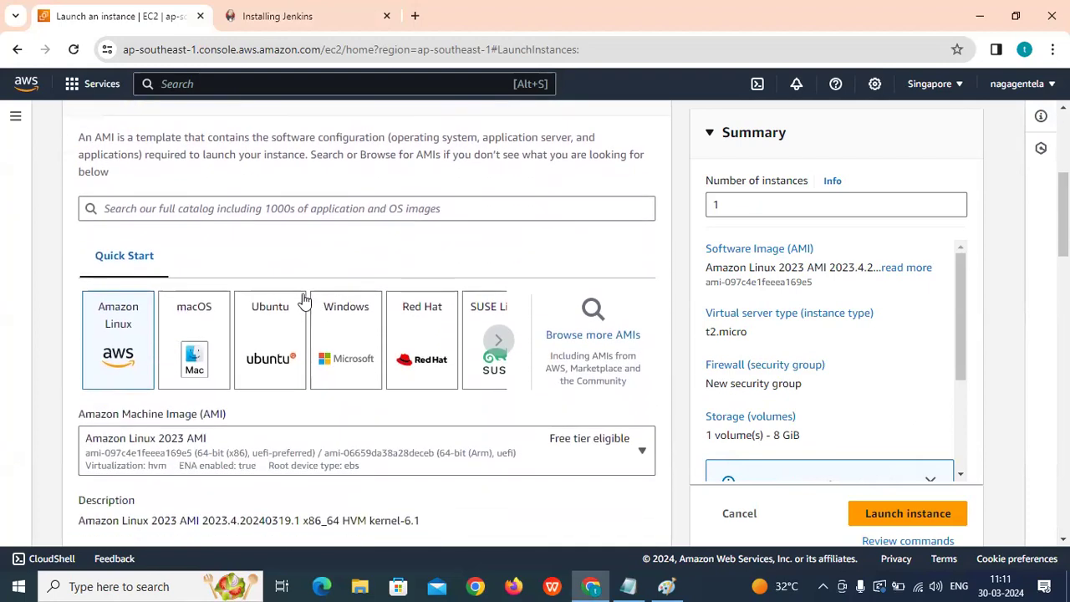
{"action": "left_click", "coordinate": [259, 15]}
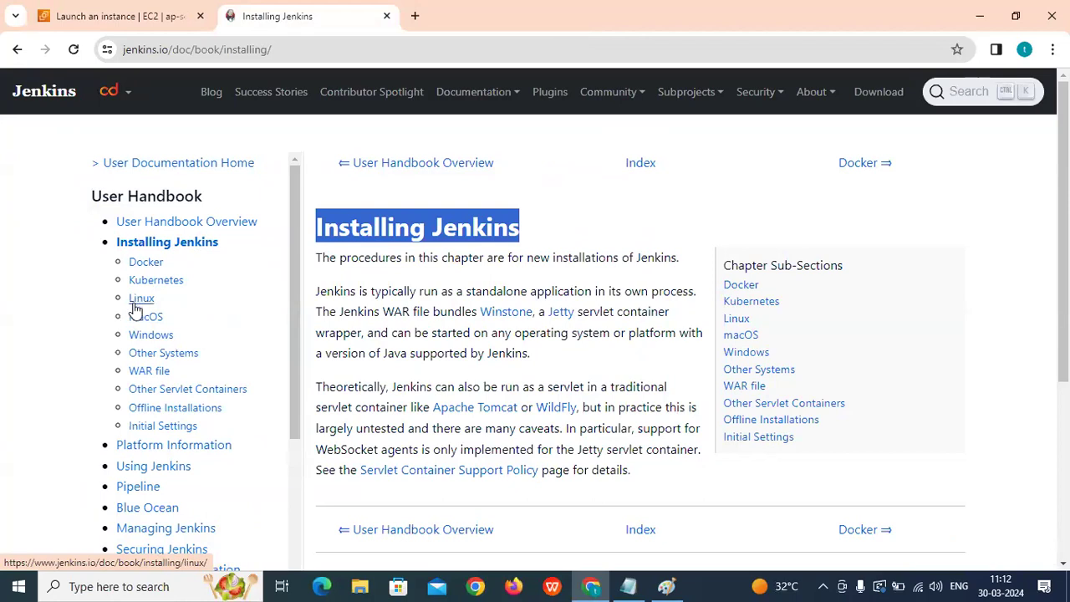
{"action": "left_click", "coordinate": [100, 14]}
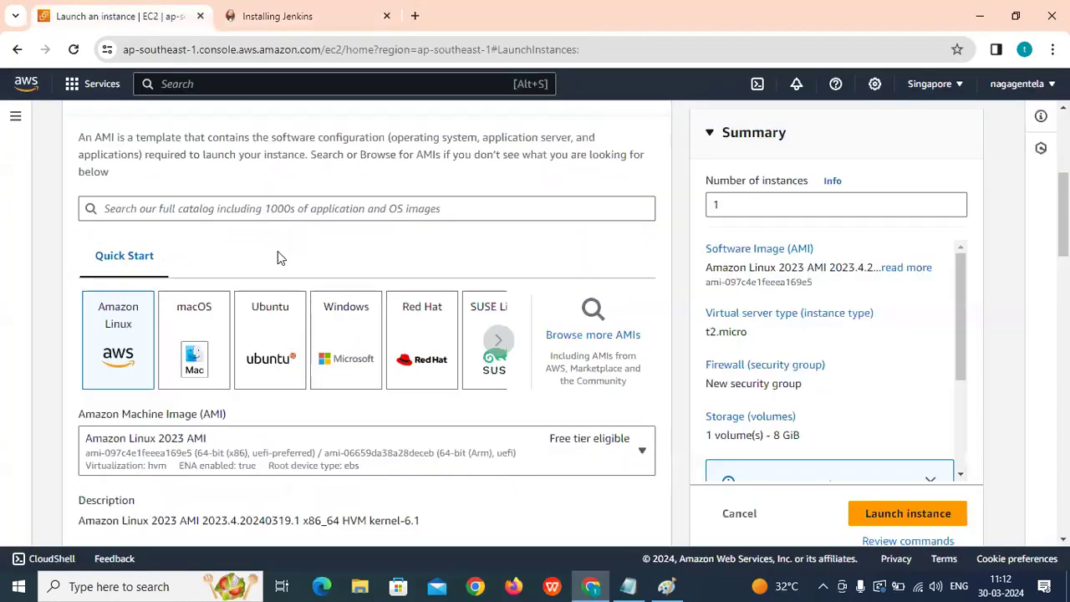
{"action": "scroll", "coordinate": [142, 288], "scroll_direction": "down", "scroll_amount": 5}
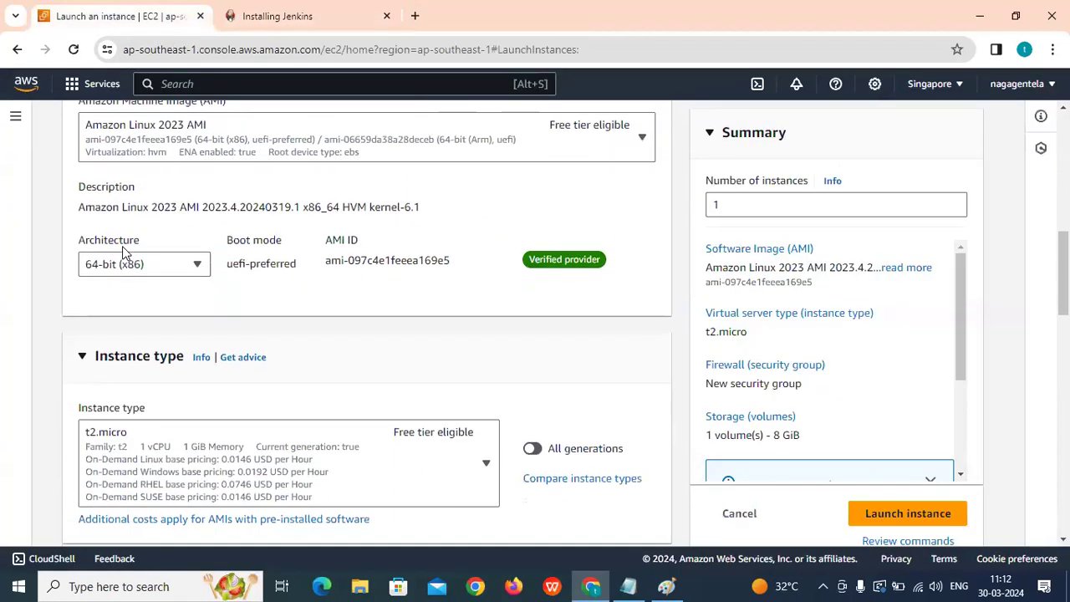
{"action": "scroll", "coordinate": [83, 286], "scroll_direction": "down", "scroll_amount": 4}
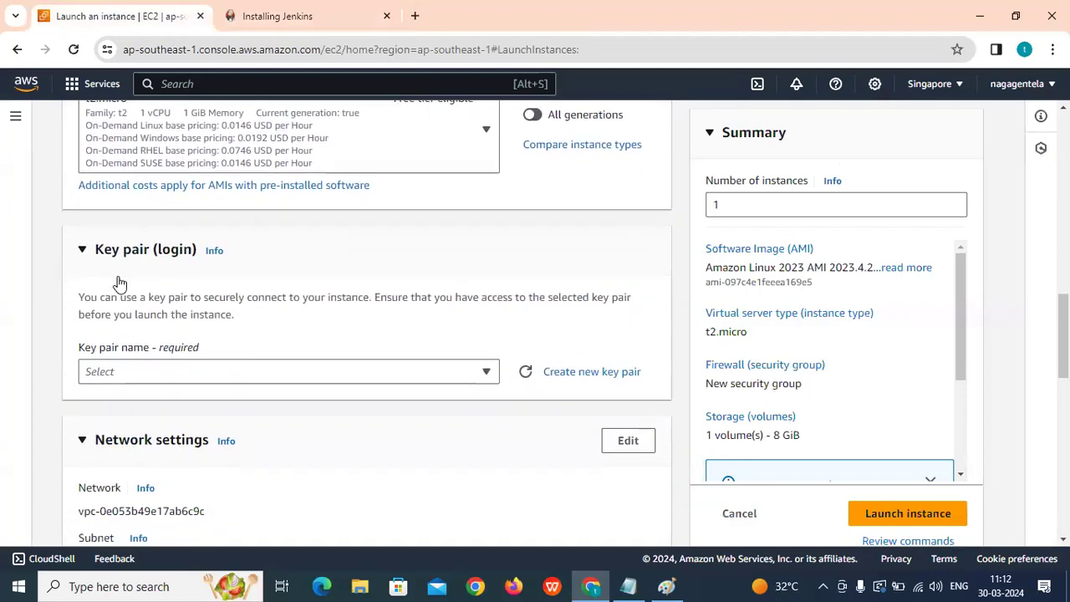
Create and download a new key pair named Jenkins-Key.
{"action": "left_click", "coordinate": [556, 238]}
{"action": "left_click", "coordinate": [399, 217]}
{"action": "type", "text": "Jenkins-Key"}
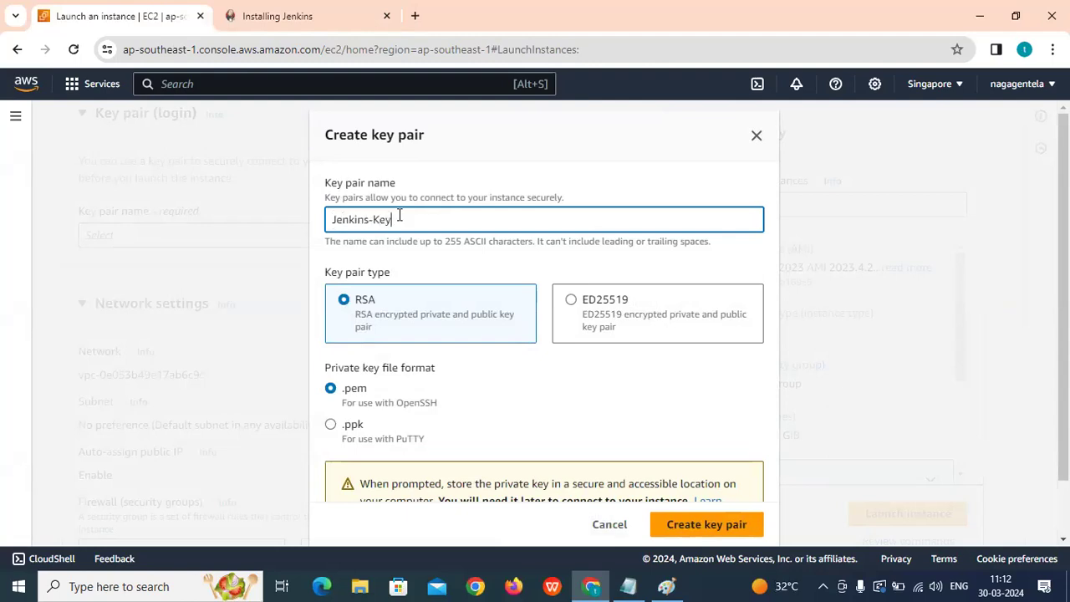
{"action": "scroll", "coordinate": [437, 288], "scroll_direction": "down", "scroll_amount": 1}
{"action": "left_click", "coordinate": [708, 513]}
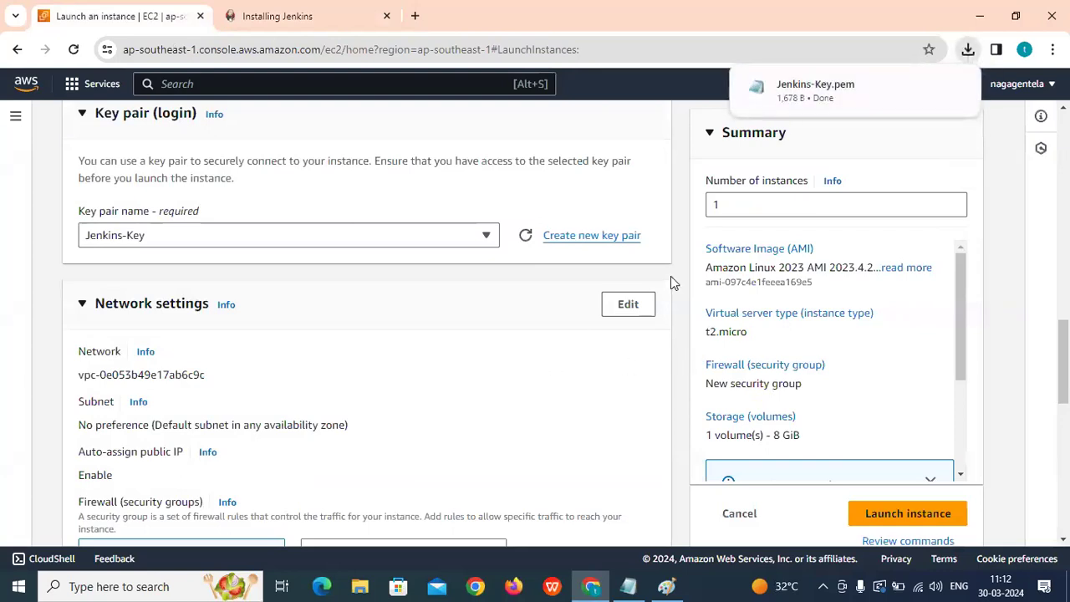
Set the network to the default VPC and subnet-05c54dc354f40b413 in ap-southeast-1a.
{"action": "scroll", "coordinate": [358, 220], "scroll_direction": "down", "scroll_amount": 2}
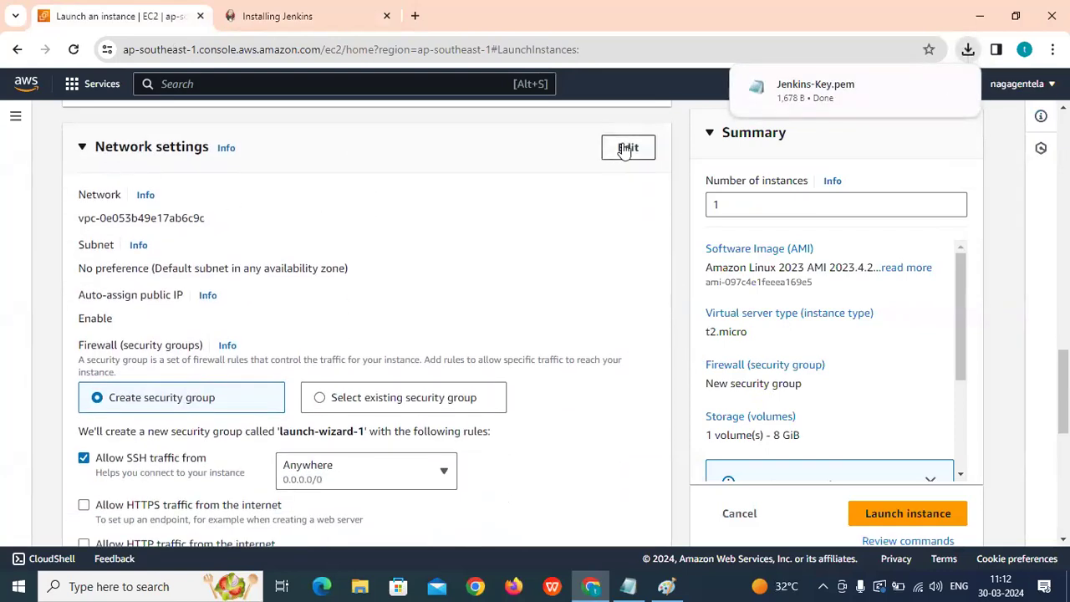
{"action": "left_click", "coordinate": [625, 148]}
{"action": "left_click", "coordinate": [235, 224]}
{"action": "left_click", "coordinate": [186, 291]}
{"action": "left_click", "coordinate": [191, 286]}
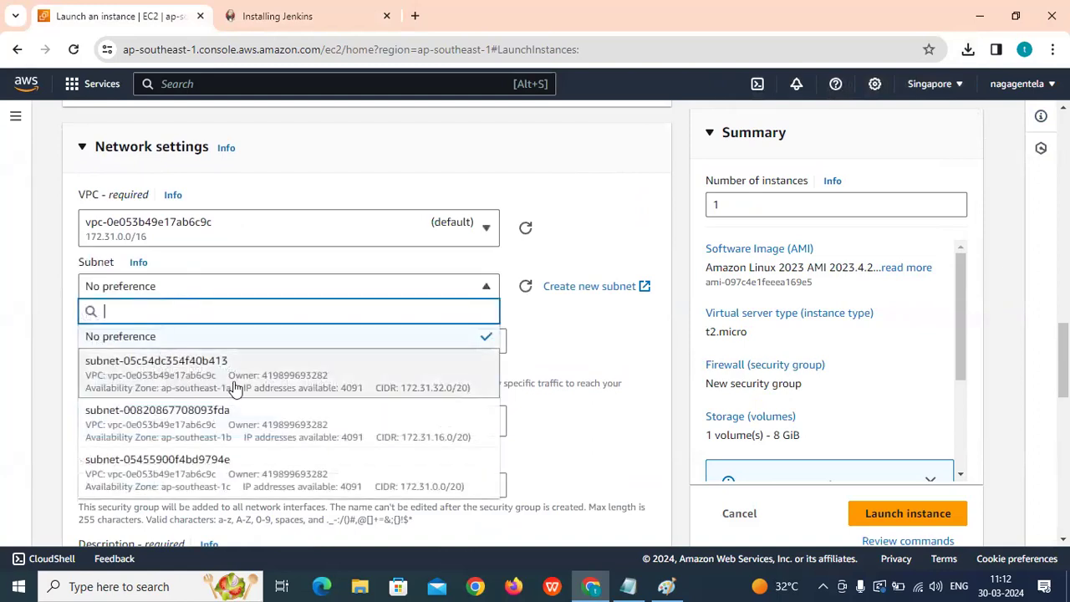
{"action": "scroll", "coordinate": [329, 387], "scroll_direction": "down", "scroll_amount": 1}
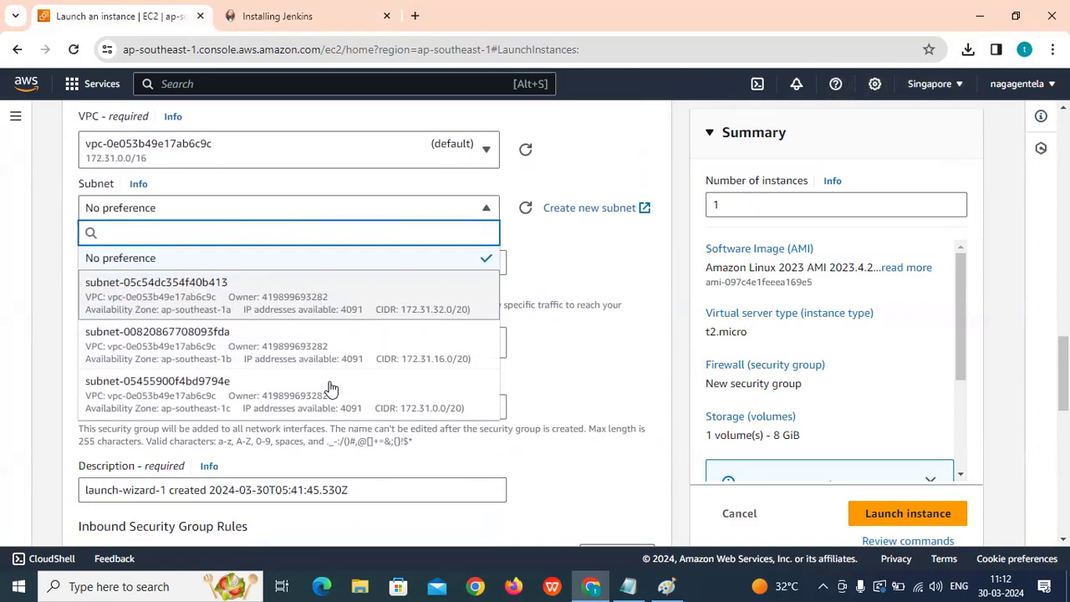
{"action": "left_click", "coordinate": [237, 309]}
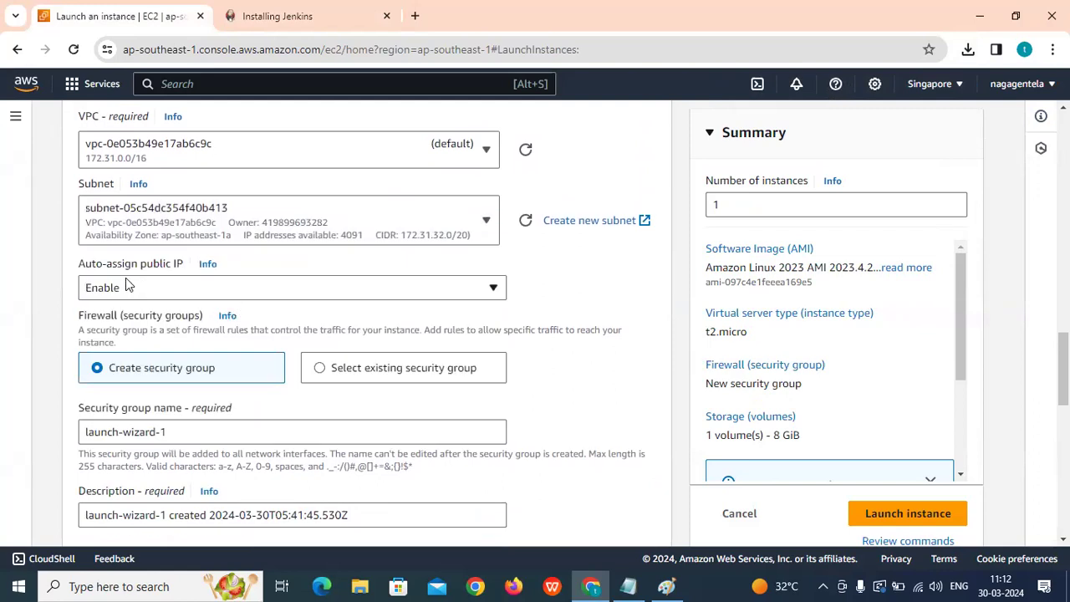
Rename the security group from launch-wizard-1 to Jenkins-SG.
{"action": "scroll", "coordinate": [128, 286], "scroll_direction": "down", "scroll_amount": 2}
{"action": "left_click", "coordinate": [199, 274]}
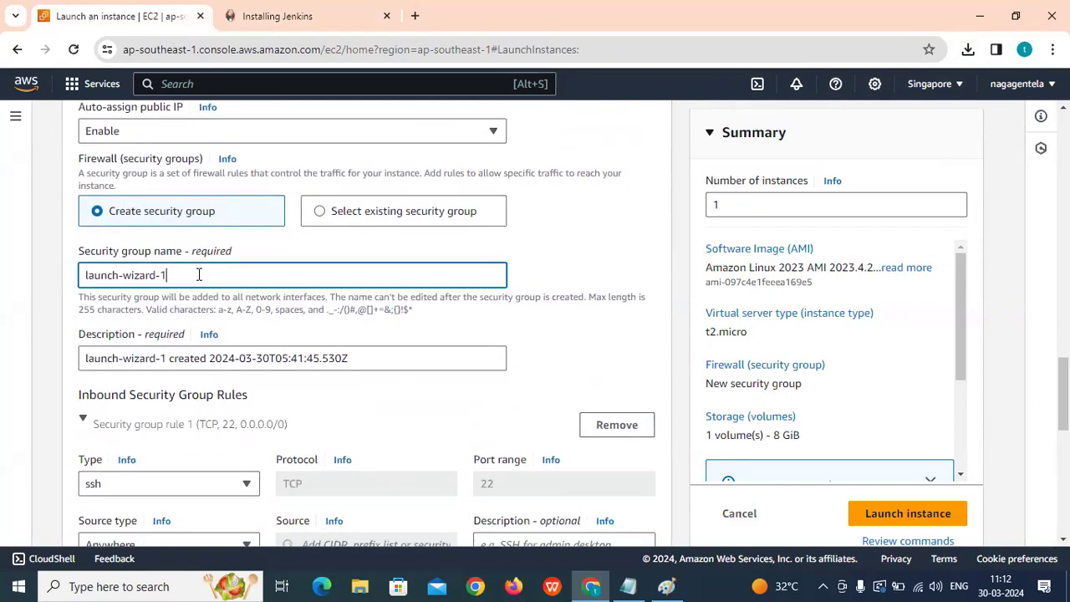
{"action": "left_click_drag", "start_coordinate": [199, 274], "coordinate": [40, 270]}
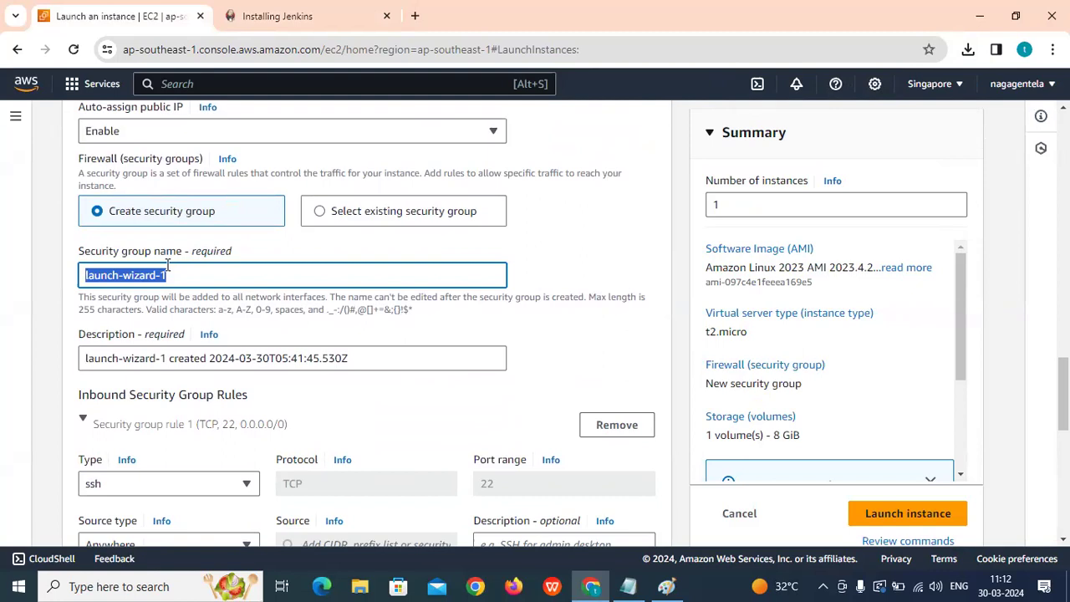
{"action": "key", "text": "BackSpace"}
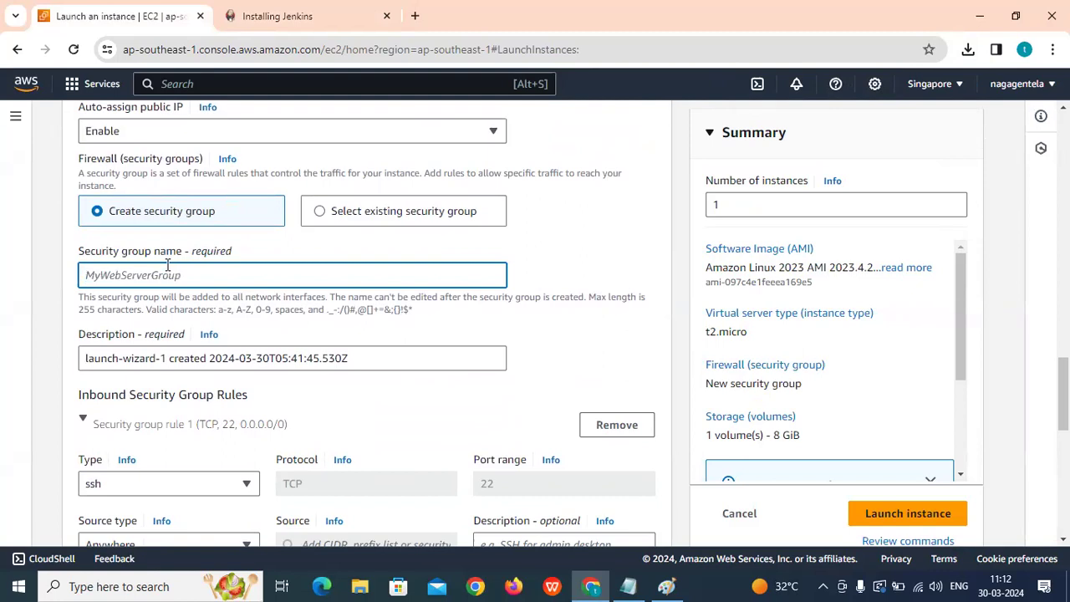
{"action": "type", "text": "Jenkins-SG"}
{"action": "scroll", "coordinate": [167, 265], "scroll_direction": "down", "scroll_amount": 6}
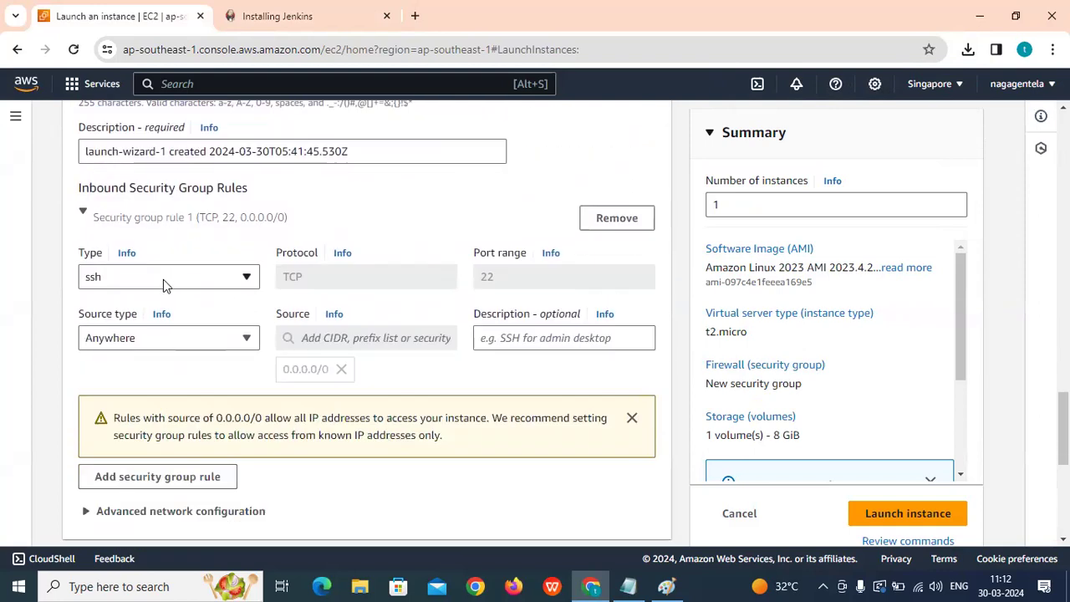
{"action": "scroll", "coordinate": [200, 313], "scroll_direction": "down", "scroll_amount": 1}
Set the root volume to 30 GiB and launch the instance.
{"action": "left_click", "coordinate": [118, 217]}
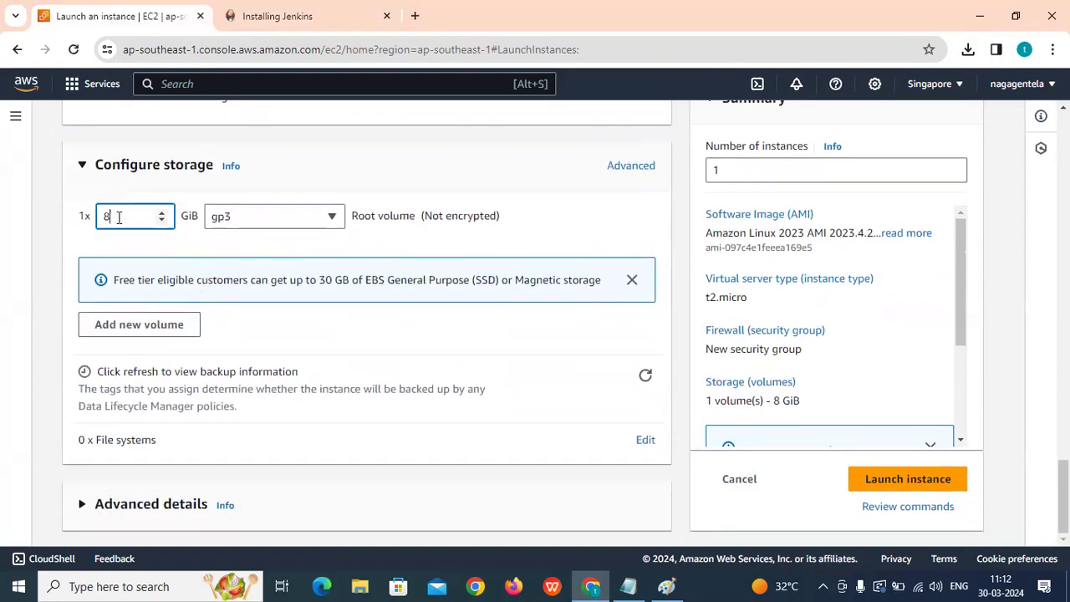
{"action": "type", "text": "30"}
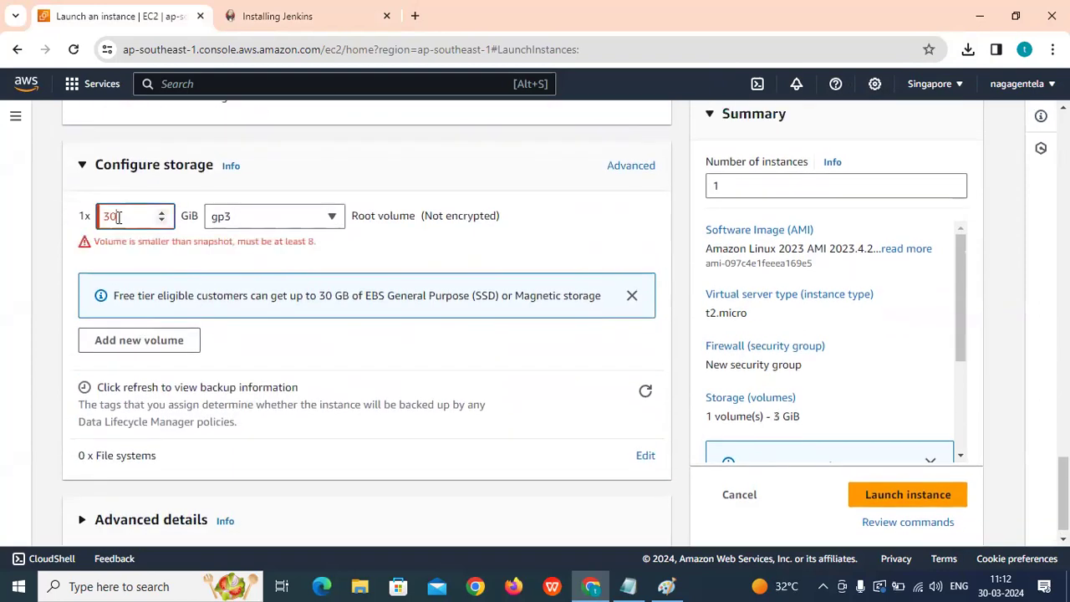
{"action": "scroll", "coordinate": [299, 308], "scroll_direction": "up", "scroll_amount": 5}
{"action": "left_click", "coordinate": [827, 205]}
{"action": "left_click", "coordinate": [895, 512]}
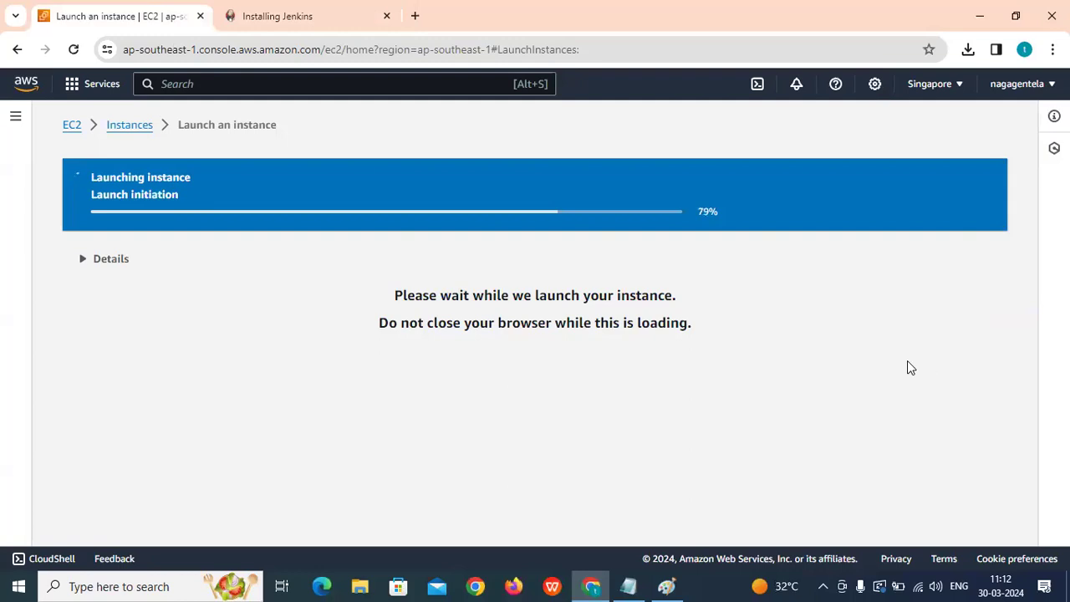
Finish the launch and list all instances, refreshing until Jenkins-Server appears as Pending.
{"action": "scroll", "coordinate": [538, 192], "scroll_direction": "down", "scroll_amount": 2}
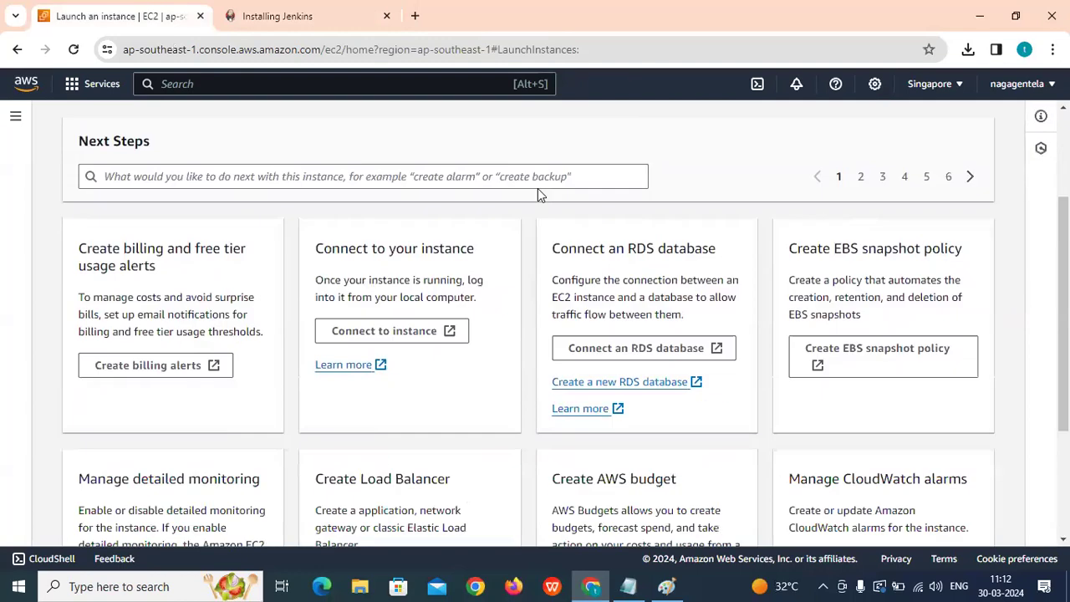
{"action": "scroll", "coordinate": [538, 188], "scroll_direction": "down", "scroll_amount": 3}
{"action": "left_click", "coordinate": [894, 516]}
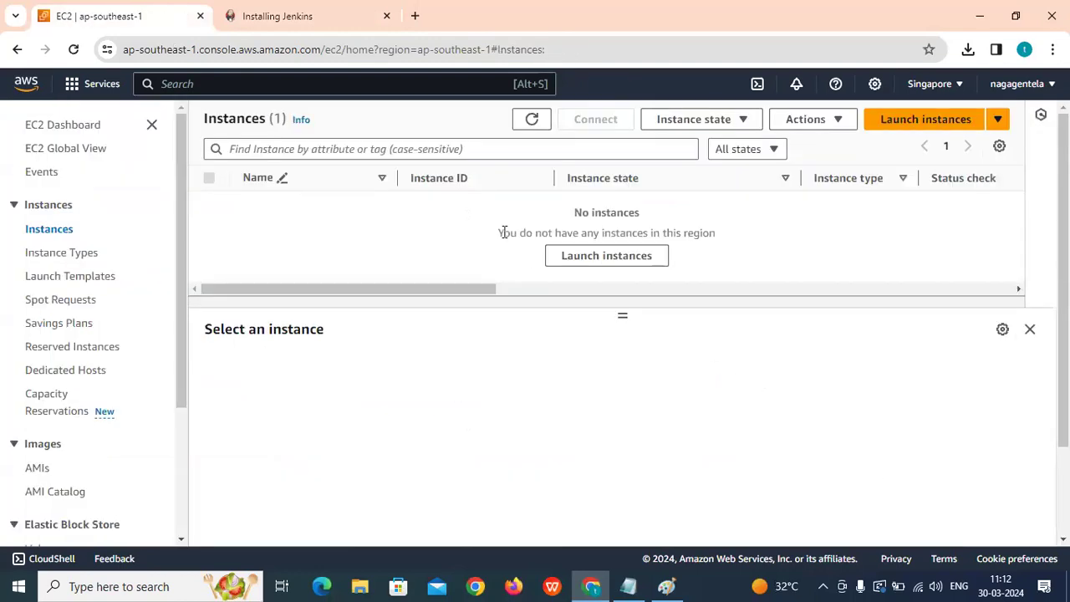
{"action": "left_click", "coordinate": [532, 119]}
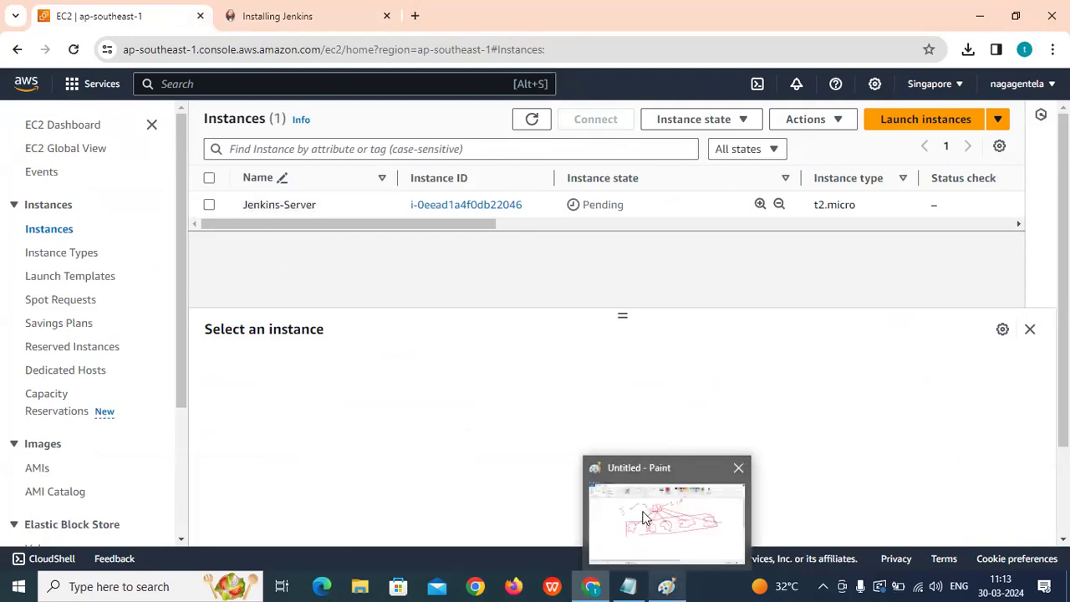
{"action": "left_click", "coordinate": [673, 583]}
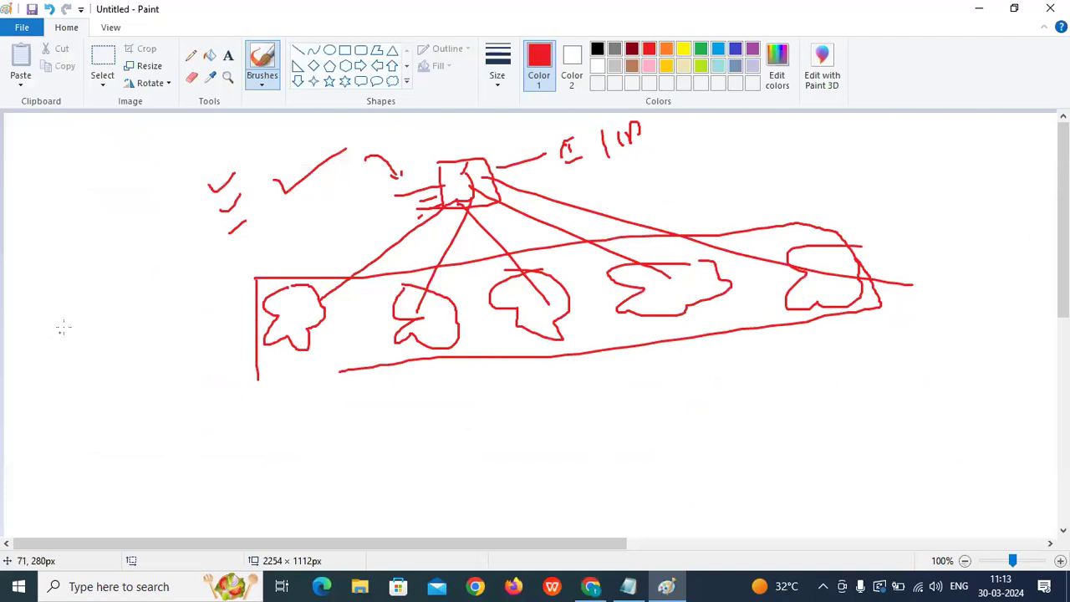
In green, draw a triangle linked to a cloud labelled R1 with VM inside.
{"action": "scroll", "coordinate": [53, 316], "scroll_direction": "down", "scroll_amount": 5}
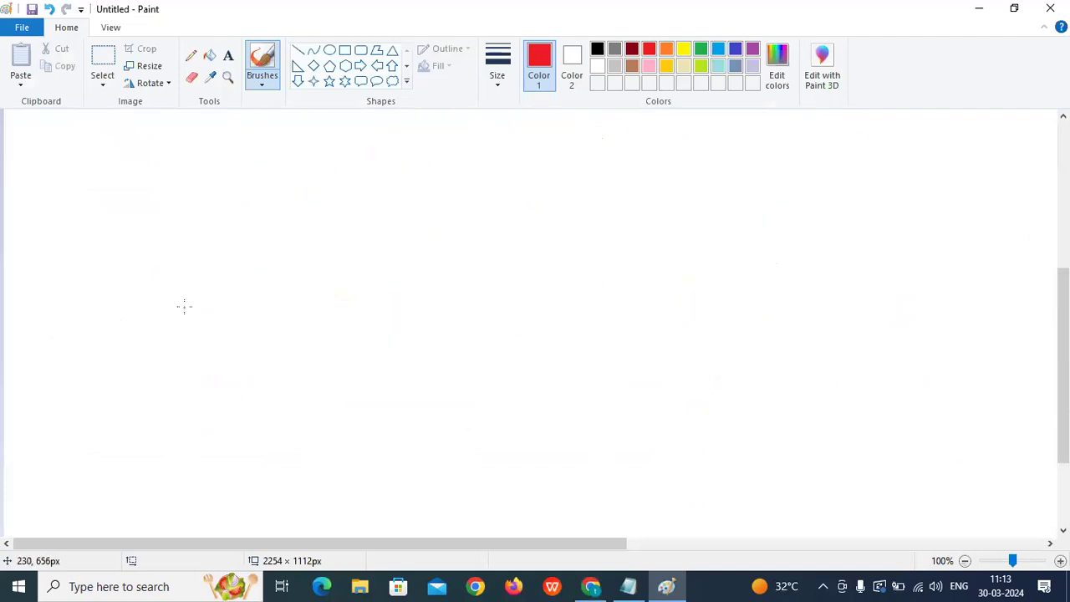
{"action": "left_click", "coordinate": [700, 49]}
{"action": "left_click_drag", "start_coordinate": [331, 207], "coordinate": [278, 291]}
{"action": "mouse_move", "coordinate": [331, 206]}
{"action": "left_mouse_down"}
{"action": "mouse_move", "coordinate": [377, 267]}
{"action": "mouse_move", "coordinate": [295, 271]}
{"action": "mouse_move", "coordinate": [403, 174]}
{"action": "mouse_move", "coordinate": [541, 171]}
{"action": "left_mouse_up"}
{"action": "mouse_move", "coordinate": [595, 144]}
{"action": "left_mouse_down"}
{"action": "mouse_move", "coordinate": [534, 229]}
{"action": "mouse_move", "coordinate": [795, 270]}
{"action": "mouse_move", "coordinate": [605, 144]}
{"action": "left_mouse_up"}
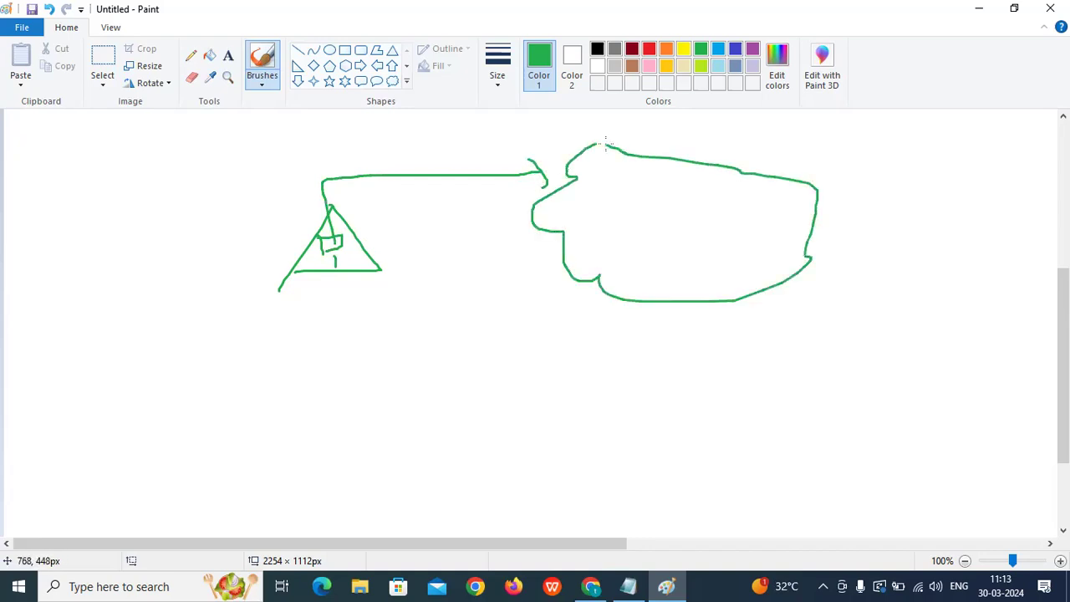
{"action": "mouse_move", "coordinate": [595, 218]}
{"action": "left_mouse_down"}
{"action": "mouse_move", "coordinate": [607, 211]}
{"action": "mouse_move", "coordinate": [670, 236]}
{"action": "left_mouse_up"}
{"action": "mouse_move", "coordinate": [603, 256]}
{"action": "left_mouse_down"}
{"action": "mouse_move", "coordinate": [616, 276]}
{"action": "mouse_move", "coordinate": [668, 250]}
{"action": "left_mouse_up"}
Write VM below the triangle, box it, and start the list with AWS CLI.
{"action": "left_click_drag", "start_coordinate": [407, 315], "coordinate": [438, 321]}
{"action": "left_click_drag", "start_coordinate": [457, 324], "coordinate": [489, 322]}
{"action": "mouse_move", "coordinate": [392, 313]}
{"action": "left_mouse_down"}
{"action": "mouse_move", "coordinate": [417, 361]}
{"action": "mouse_move", "coordinate": [435, 306]}
{"action": "mouse_move", "coordinate": [443, 388]}
{"action": "left_mouse_up"}
{"action": "left_click_drag", "start_coordinate": [466, 385], "coordinate": [485, 381]}
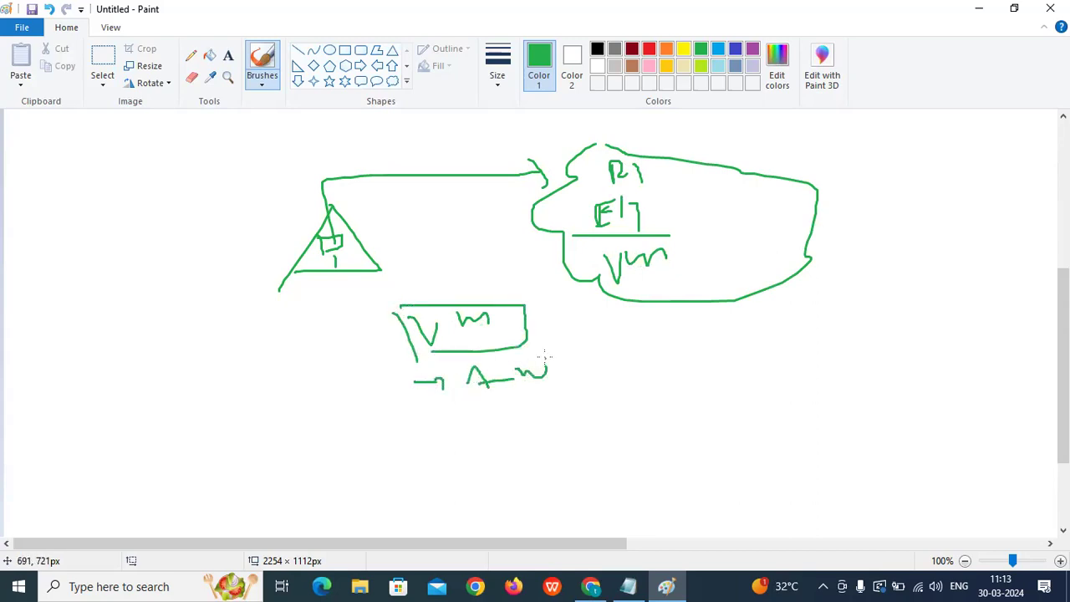
{"action": "left_click_drag", "start_coordinate": [601, 346], "coordinate": [600, 365]}
{"action": "left_click_drag", "start_coordinate": [615, 331], "coordinate": [631, 372]}
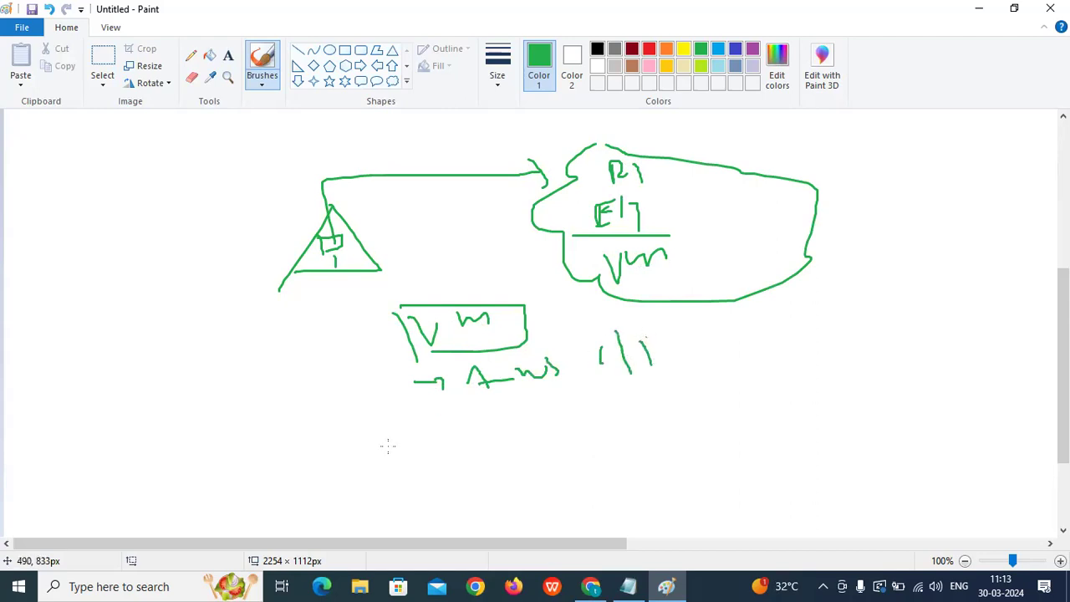
Add Azure CLI and further arrowed entries to the tools list.
{"action": "left_click_drag", "start_coordinate": [515, 427], "coordinate": [577, 405]}
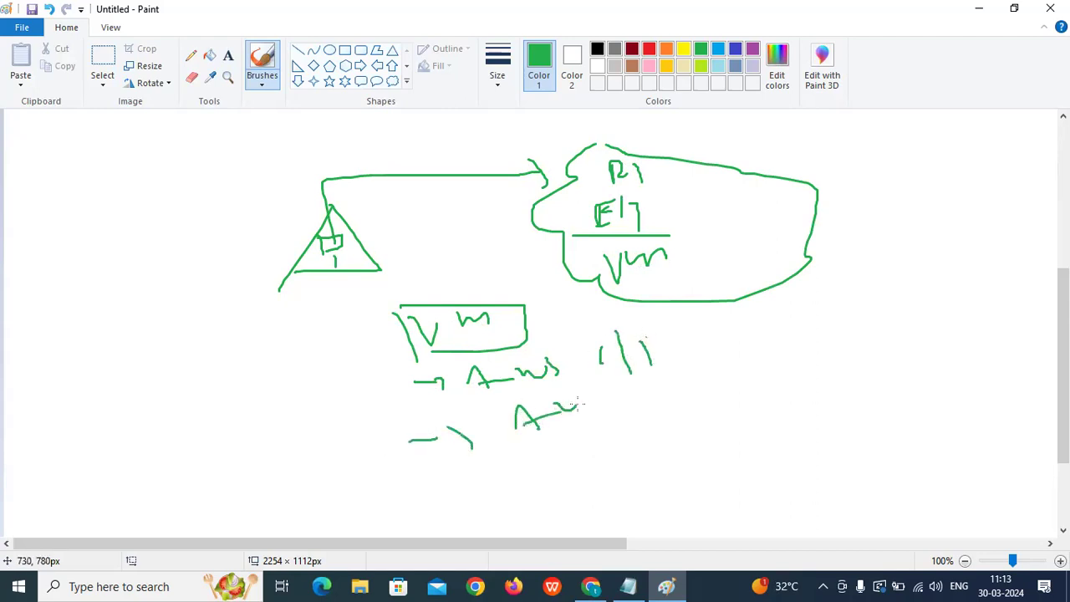
{"action": "left_click_drag", "start_coordinate": [619, 378], "coordinate": [628, 410]}
{"action": "left_click_drag", "start_coordinate": [637, 385], "coordinate": [649, 409]}
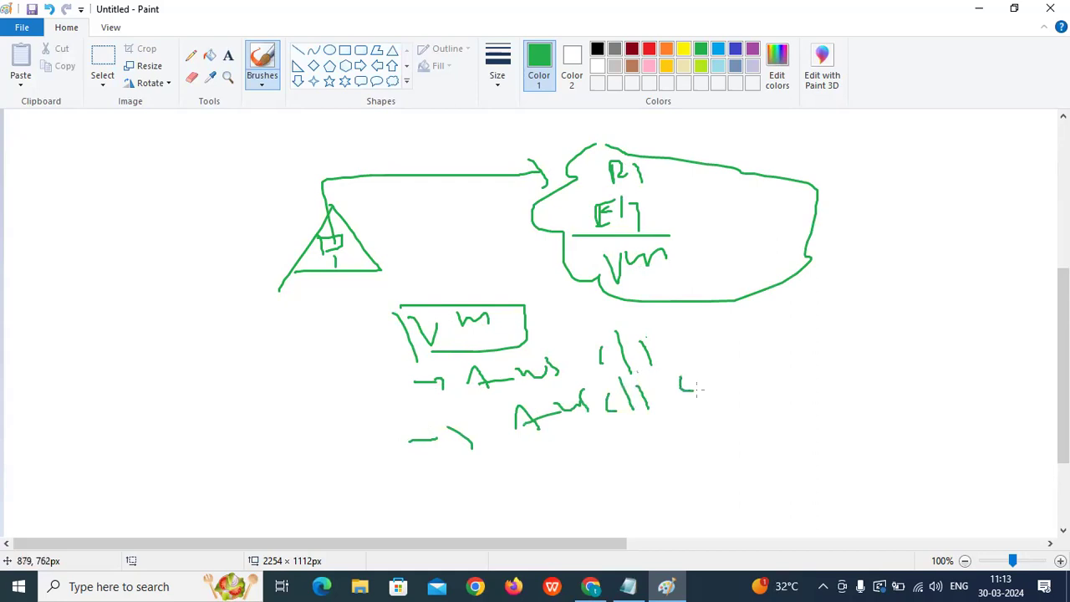
{"action": "left_click_drag", "start_coordinate": [423, 480], "coordinate": [489, 482]}
{"action": "left_click_drag", "start_coordinate": [535, 473], "coordinate": [553, 475]}
{"action": "left_click_drag", "start_coordinate": [557, 455], "coordinate": [563, 469]}
{"action": "mouse_move", "coordinate": [578, 427]}
{"action": "left_mouse_down"}
{"action": "mouse_move", "coordinate": [597, 464]}
{"action": "mouse_move", "coordinate": [608, 453]}
{"action": "left_mouse_up"}
{"action": "scroll", "coordinate": [597, 439], "scroll_direction": "down", "scroll_amount": 2}
{"action": "left_click_drag", "start_coordinate": [459, 435], "coordinate": [526, 457]}
{"action": "mouse_move", "coordinate": [611, 421]}
{"action": "left_mouse_down"}
{"action": "mouse_move", "coordinate": [611, 378]}
{"action": "mouse_move", "coordinate": [646, 386]}
{"action": "mouse_move", "coordinate": [669, 368]}
{"action": "left_mouse_up"}
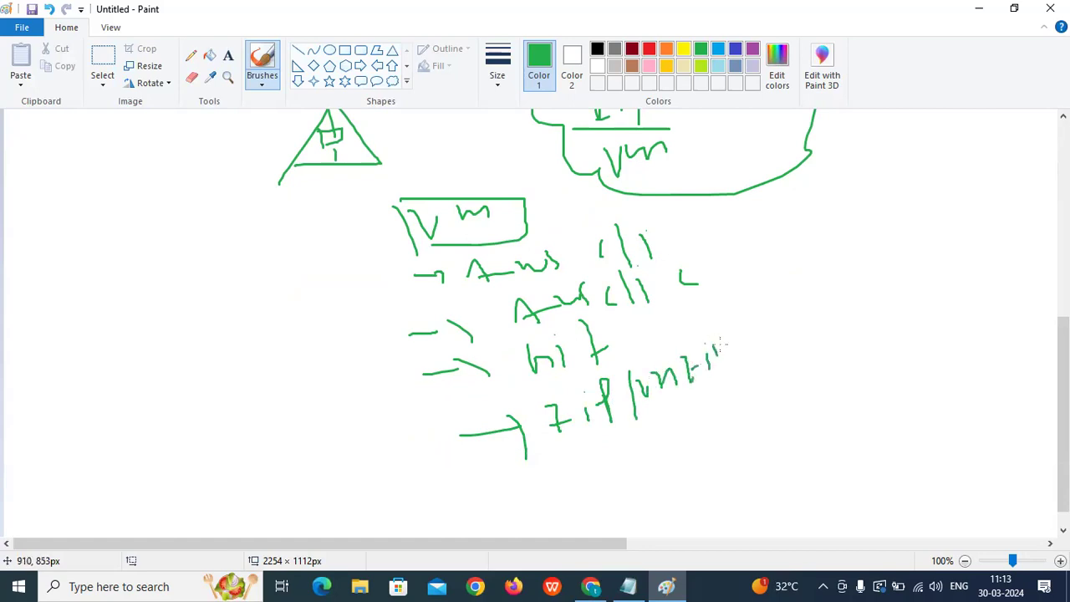
{"action": "mouse_move", "coordinate": [497, 479]}
{"action": "left_mouse_down"}
{"action": "mouse_move", "coordinate": [533, 465]}
{"action": "mouse_move", "coordinate": [549, 488]}
{"action": "left_mouse_up"}
{"action": "mouse_move", "coordinate": [571, 449]}
{"action": "left_mouse_down"}
{"action": "mouse_move", "coordinate": [559, 473]}
{"action": "mouse_move", "coordinate": [591, 449]}
{"action": "left_mouse_up"}
Write the last entry of the tools list.
{"action": "scroll", "coordinate": [543, 489], "scroll_direction": "down", "scroll_amount": 1}
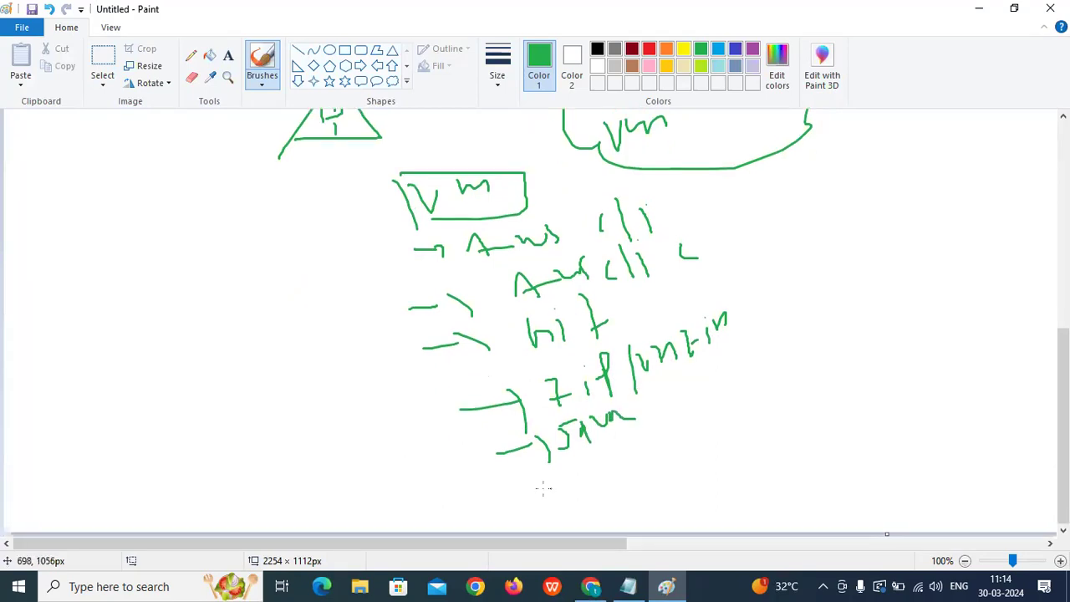
{"action": "left_click_drag", "start_coordinate": [588, 455], "coordinate": [674, 456]}
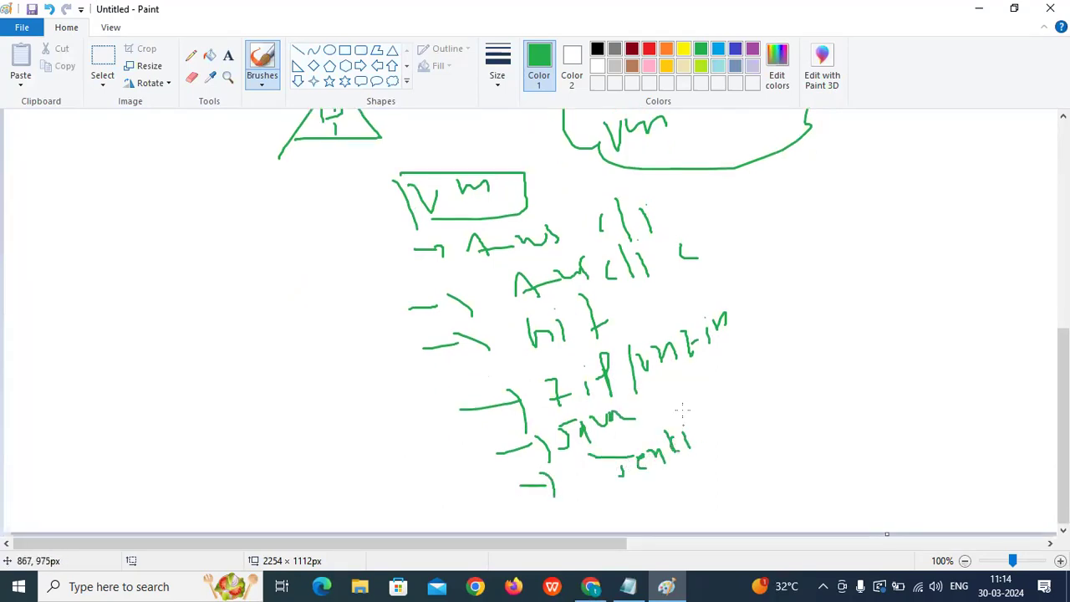
{"action": "left_click_drag", "start_coordinate": [710, 419], "coordinate": [714, 451]}
{"action": "left_click_drag", "start_coordinate": [650, 493], "coordinate": [757, 464]}
{"action": "scroll", "coordinate": [743, 447], "scroll_direction": "up", "scroll_amount": 3}
{"action": "scroll", "coordinate": [743, 446], "scroll_direction": "down", "scroll_amount": 3}
Link the VM box to a second cloud and write an underlined label inside it.
{"action": "mouse_move", "coordinate": [526, 185]}
{"action": "left_mouse_down"}
{"action": "mouse_move", "coordinate": [825, 245]}
{"action": "mouse_move", "coordinate": [832, 267]}
{"action": "mouse_move", "coordinate": [794, 355]}
{"action": "mouse_move", "coordinate": [917, 270]}
{"action": "mouse_move", "coordinate": [845, 221]}
{"action": "left_mouse_up"}
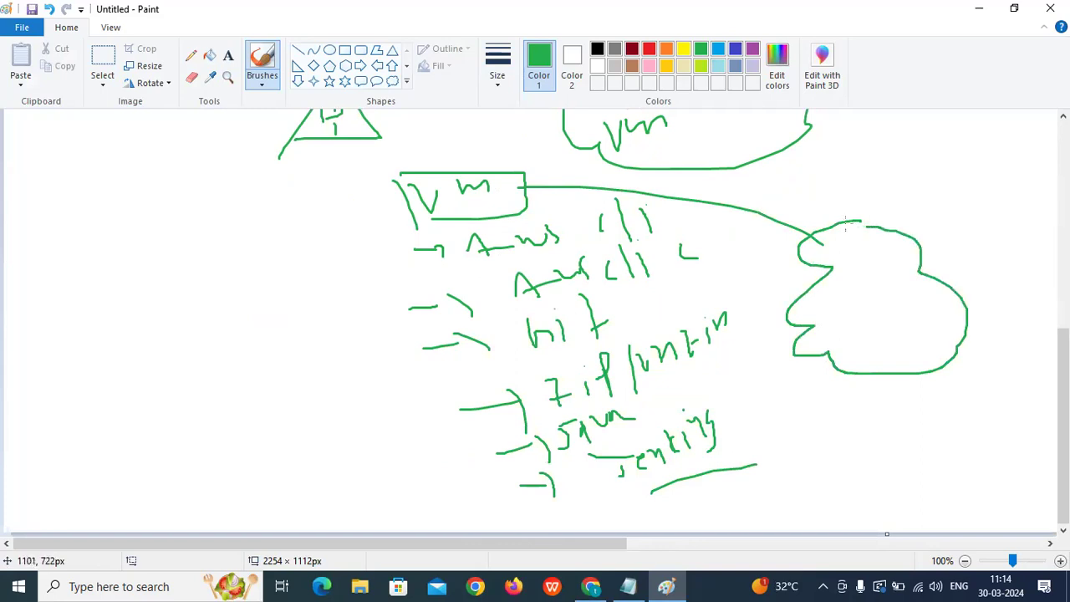
{"action": "left_click_drag", "start_coordinate": [843, 397], "coordinate": [824, 431]}
{"action": "mouse_move", "coordinate": [820, 409]}
{"action": "left_mouse_down"}
{"action": "mouse_move", "coordinate": [852, 403]}
{"action": "mouse_move", "coordinate": [857, 450]}
{"action": "left_mouse_up"}
{"action": "mouse_move", "coordinate": [853, 291]}
{"action": "left_mouse_down"}
{"action": "mouse_move", "coordinate": [830, 320]}
{"action": "mouse_move", "coordinate": [877, 286]}
{"action": "left_mouse_up"}
{"action": "left_click_drag", "start_coordinate": [872, 311], "coordinate": [860, 323]}
{"action": "left_click_drag", "start_coordinate": [893, 283], "coordinate": [895, 312]}
{"action": "left_click_drag", "start_coordinate": [904, 291], "coordinate": [911, 322]}
{"action": "left_click_drag", "start_coordinate": [851, 343], "coordinate": [899, 343]}
Bracket the tools list on its left and right sides.
{"action": "left_click_drag", "start_coordinate": [361, 242], "coordinate": [444, 467]}
{"action": "mouse_move", "coordinate": [669, 200]}
{"action": "left_mouse_down"}
{"action": "mouse_move", "coordinate": [714, 318]}
{"action": "mouse_move", "coordinate": [724, 407]}
{"action": "left_mouse_up"}
{"action": "scroll", "coordinate": [719, 398], "scroll_direction": "up", "scroll_amount": 4}
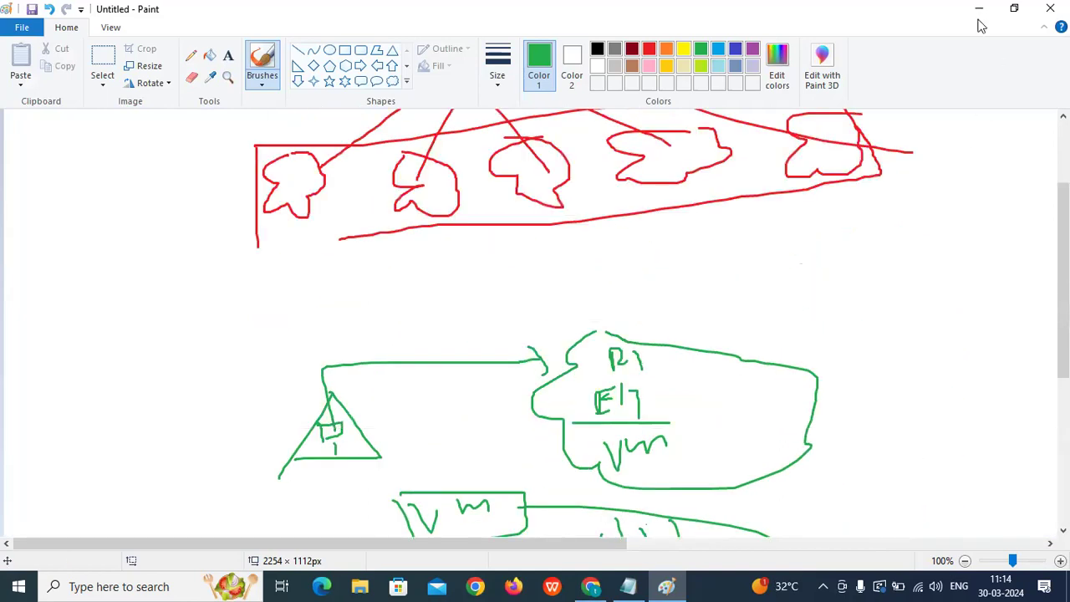
{"action": "left_click", "coordinate": [979, 10]}
Refresh the instances, select Jenkins-Server, and connect to it through EC2 Instance Connect.
{"action": "left_click", "coordinate": [536, 118]}
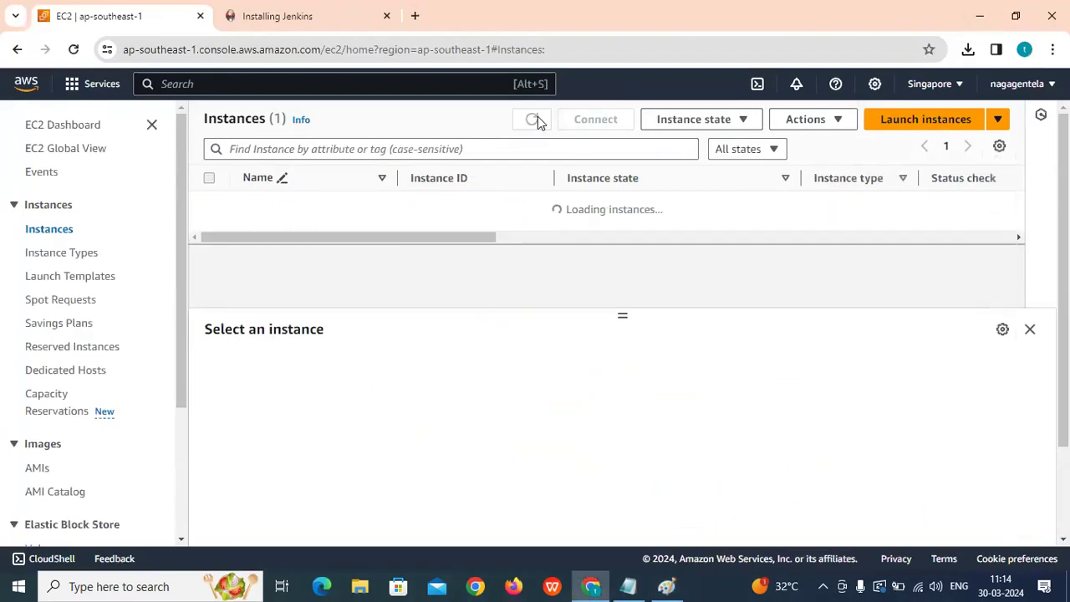
{"action": "left_click", "coordinate": [209, 205]}
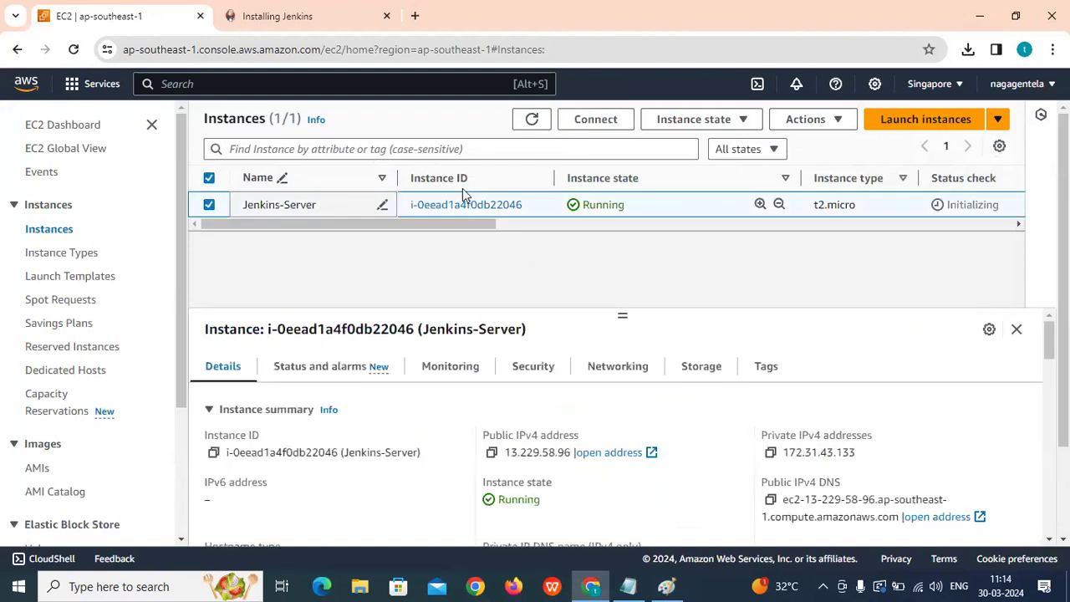
{"action": "left_click", "coordinate": [595, 118]}
{"action": "scroll", "coordinate": [465, 173], "scroll_direction": "down", "scroll_amount": 1}
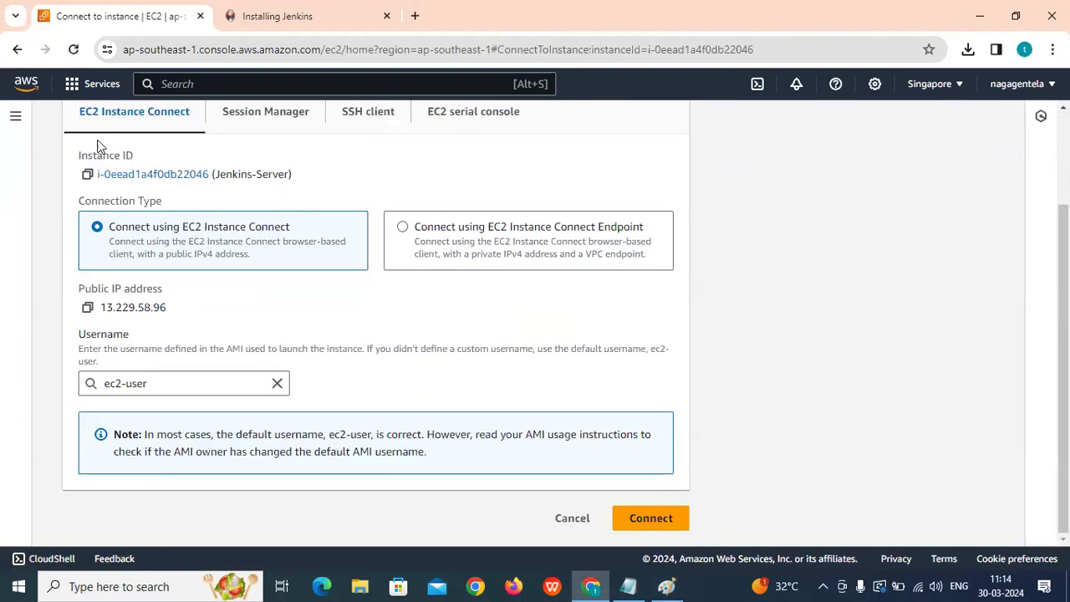
{"action": "left_click", "coordinate": [650, 519]}
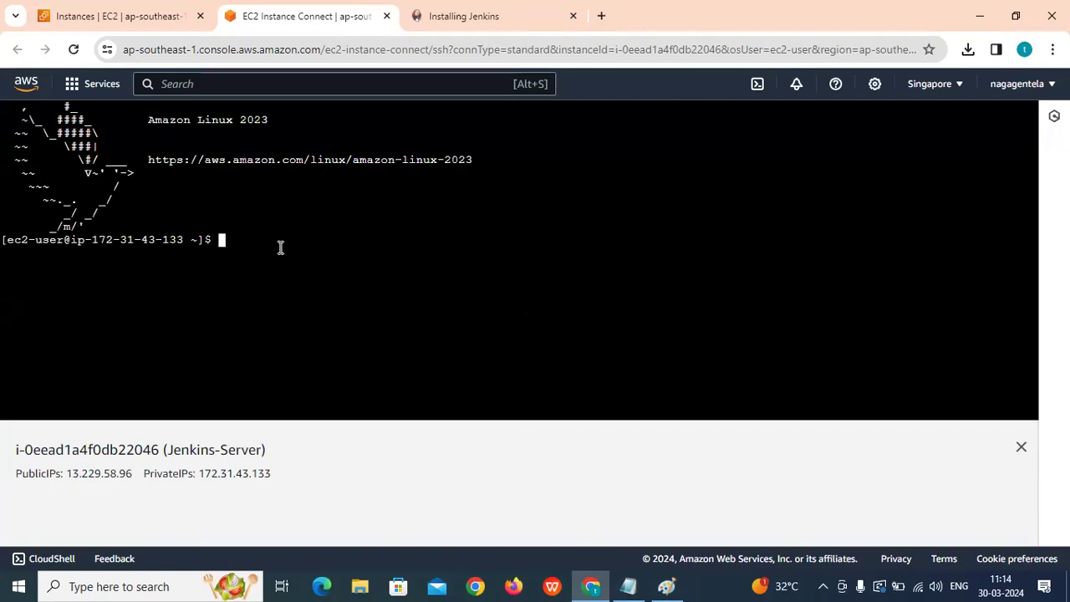
{"action": "key", "text": "Return"}
{"action": "key", "text": "Return"}
Clear the Jenkins-Server terminal.
{"action": "type", "text": "clear"}
{"action": "key", "text": "Return"}
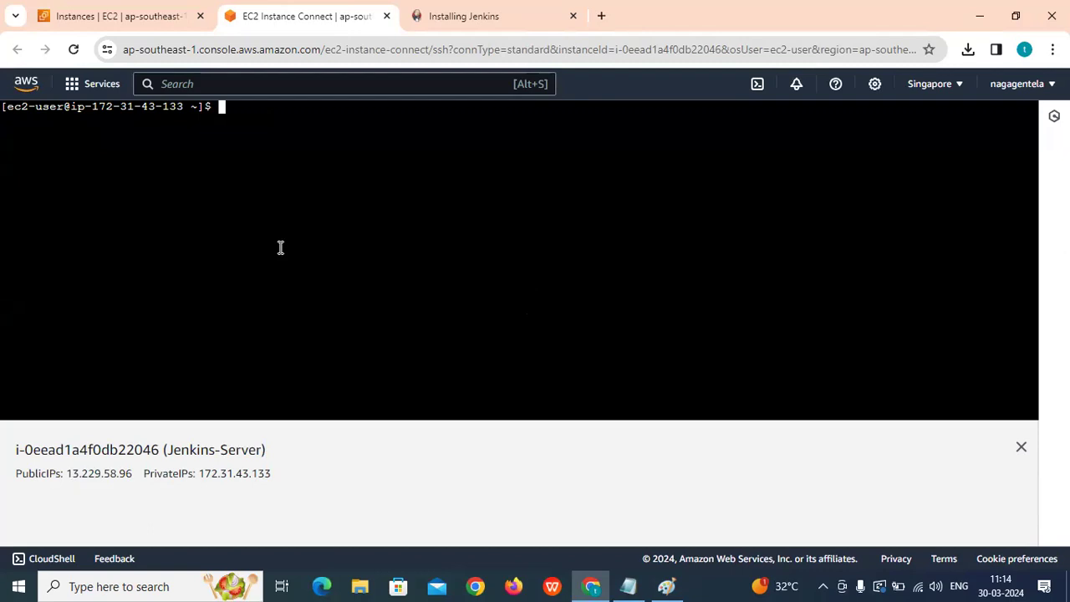
{"action": "key", "text": "Return"}
{"action": "key", "text": "Return"}
Search the web for 'install aws cli' and open the AWS CLI install guide.
{"action": "left_click", "coordinate": [600, 16]}
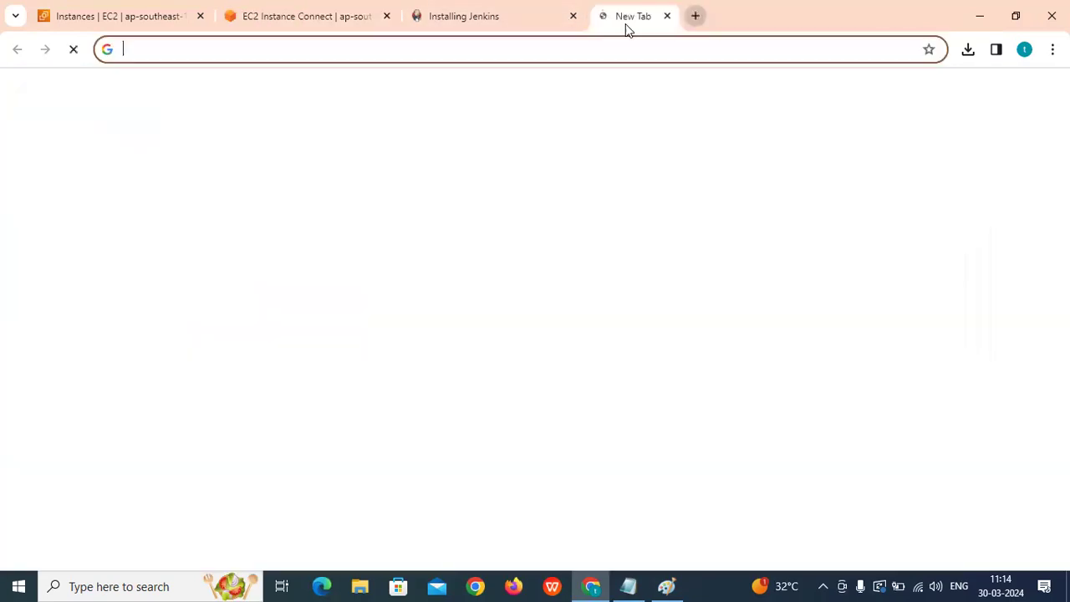
{"action": "type", "text": "instal"}
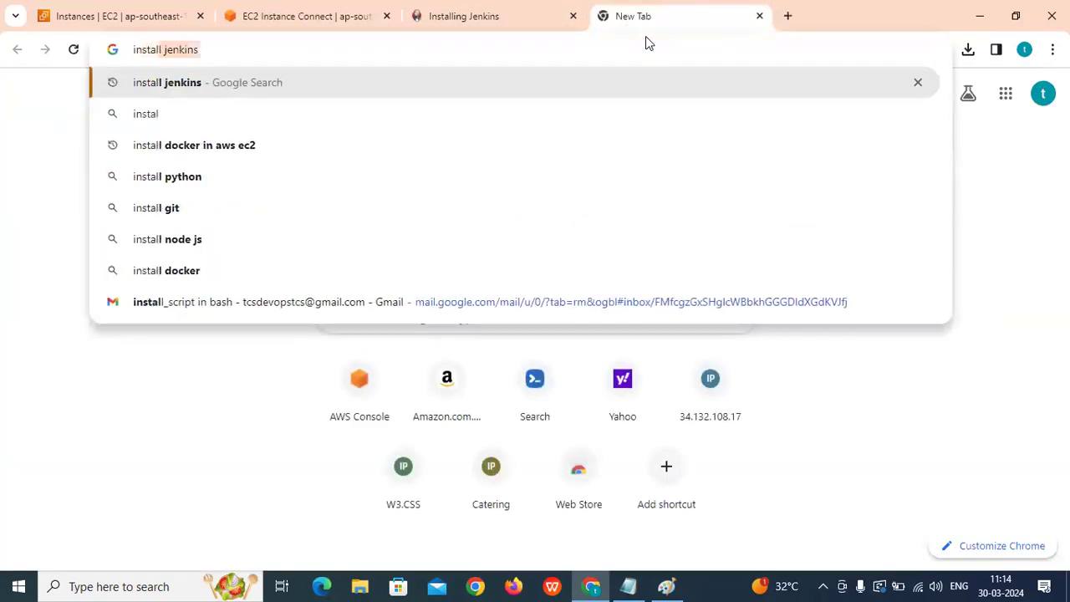
{"action": "type", "text": "l aws cli"}
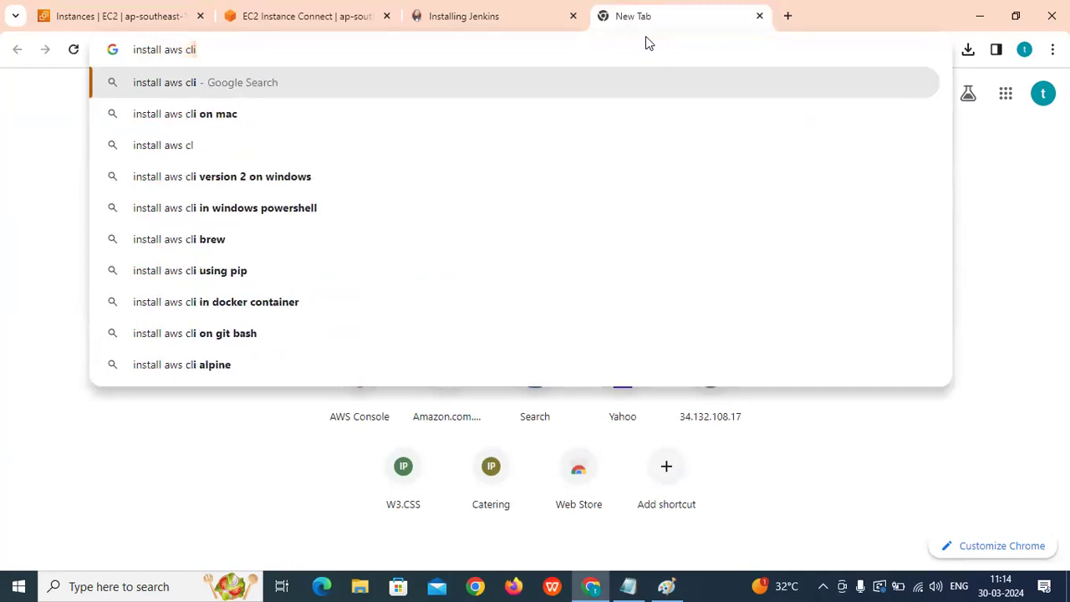
{"action": "key", "text": "Return"}
{"action": "left_click", "coordinate": [410, 309]}
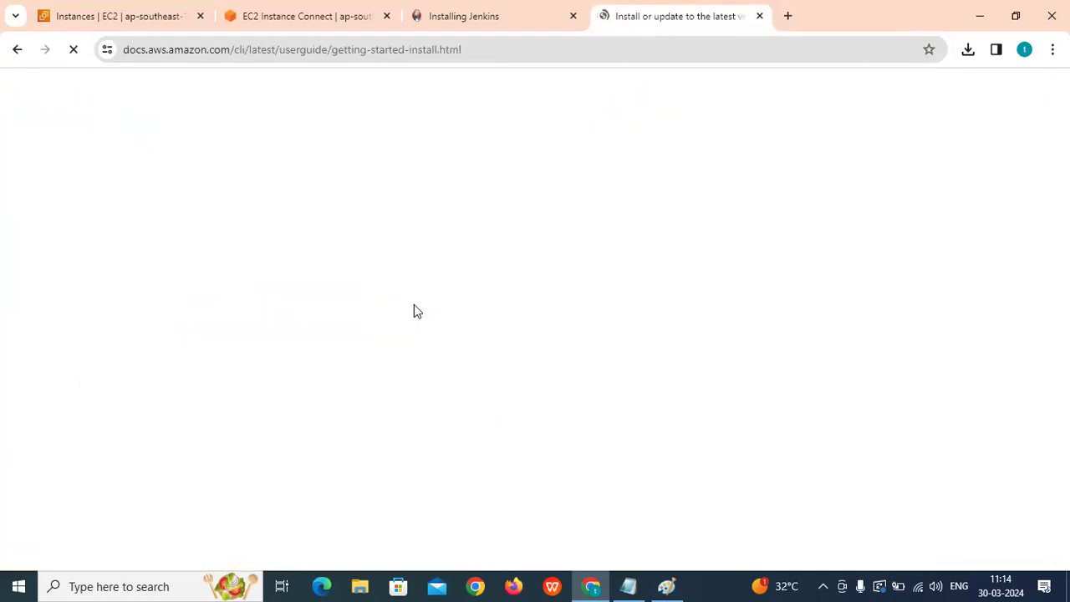
Expand the Linux instructions and copy the AWS CLI install commands.
{"action": "scroll", "coordinate": [418, 313], "scroll_direction": "down", "scroll_amount": 5}
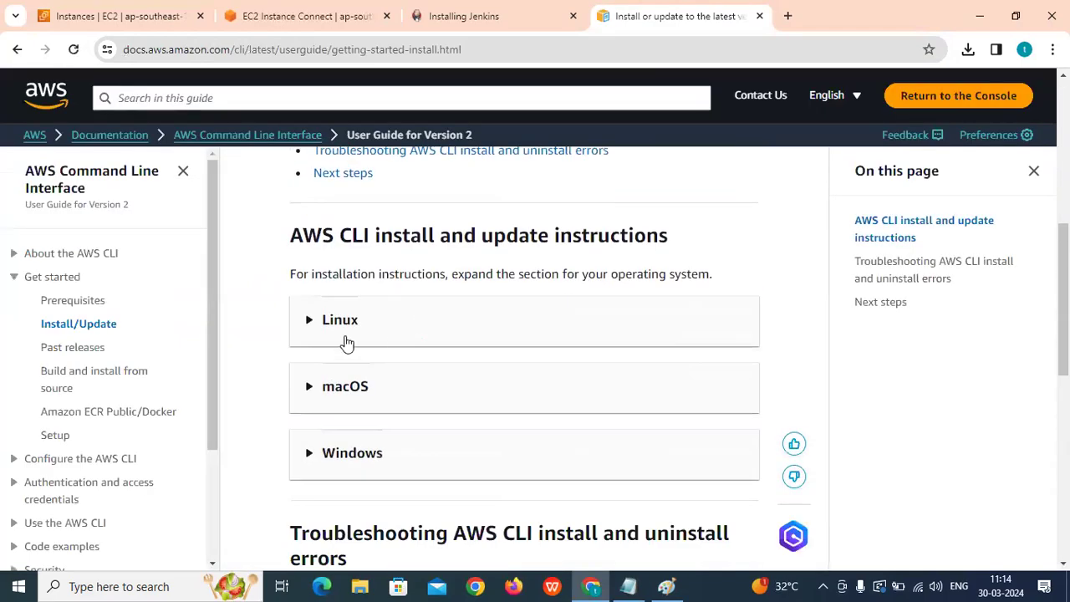
{"action": "left_click", "coordinate": [310, 326]}
{"action": "scroll", "coordinate": [334, 331], "scroll_direction": "down", "scroll_amount": 8}
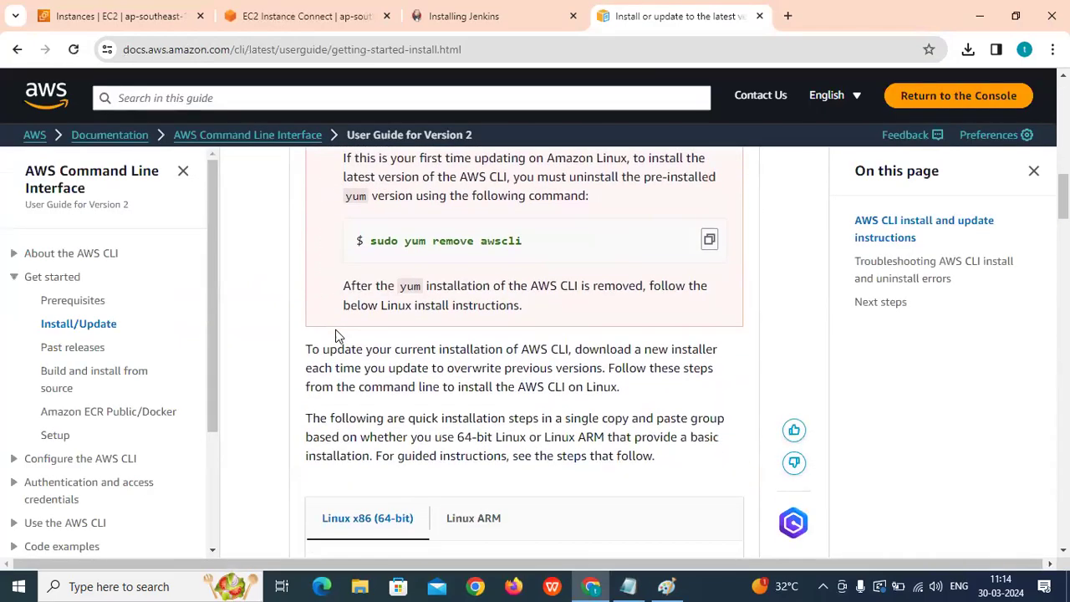
{"action": "scroll", "coordinate": [343, 328], "scroll_direction": "down", "scroll_amount": 3}
{"action": "left_click", "coordinate": [712, 286]}
{"action": "left_click", "coordinate": [303, 17]}
Paste the copied AWS CLI install commands into the instance terminal and run them.
{"action": "right_click", "coordinate": [274, 154]}
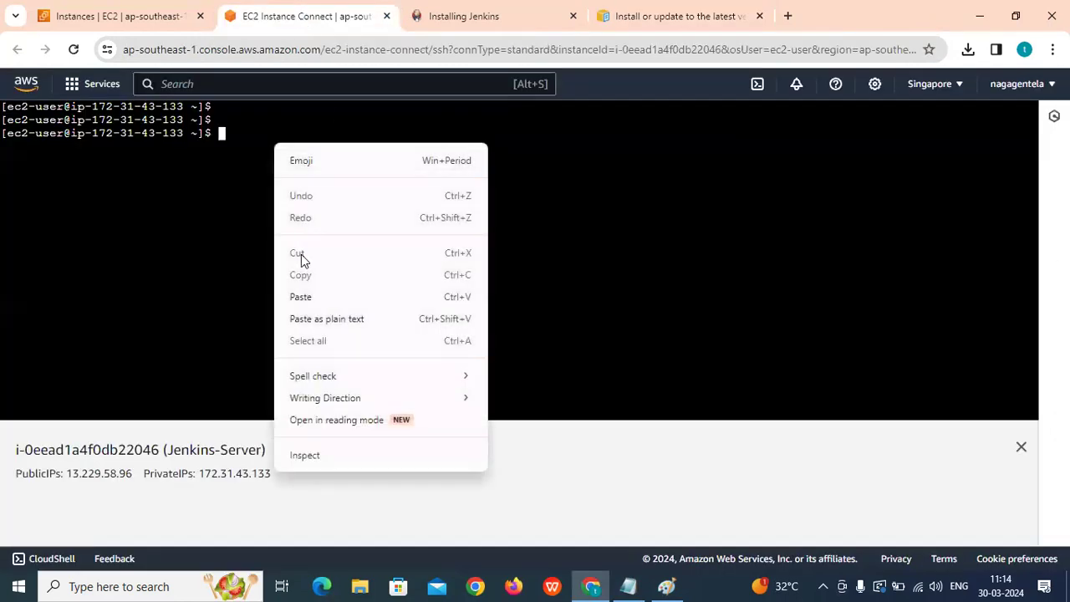
{"action": "left_click", "coordinate": [301, 297]}
{"action": "key", "text": "Return"}
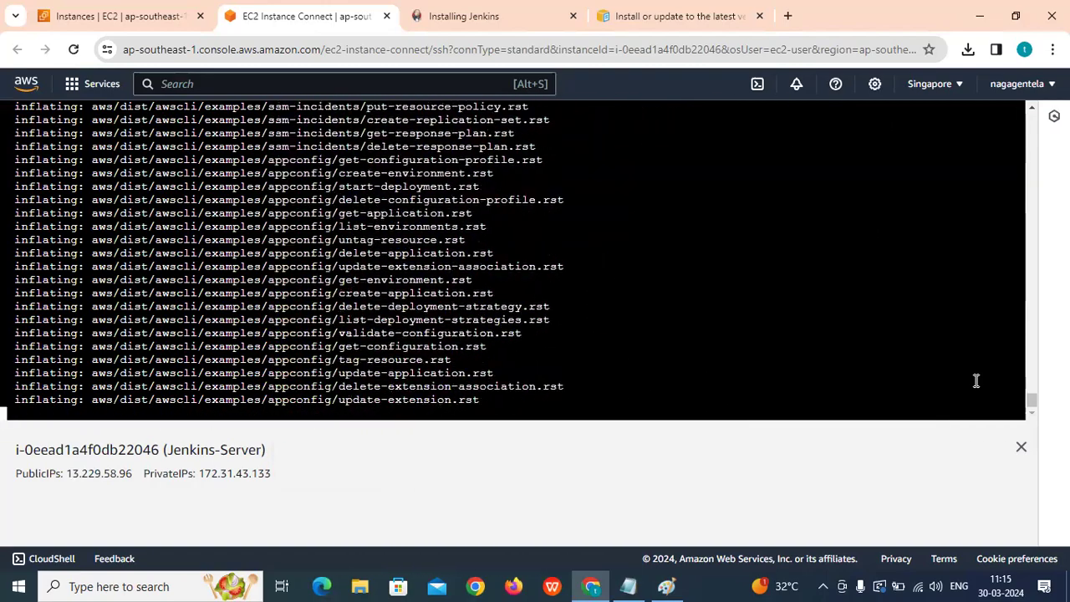
Go to the account's Security credentials page and find the Access keys section.
{"action": "left_click", "coordinate": [115, 17]}
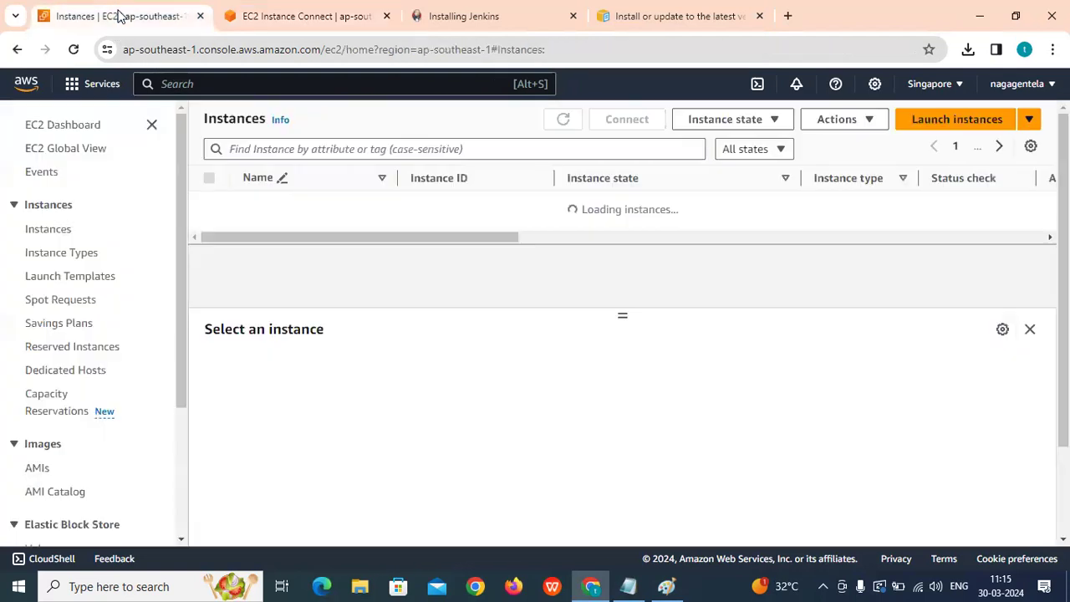
{"action": "left_click", "coordinate": [1015, 84]}
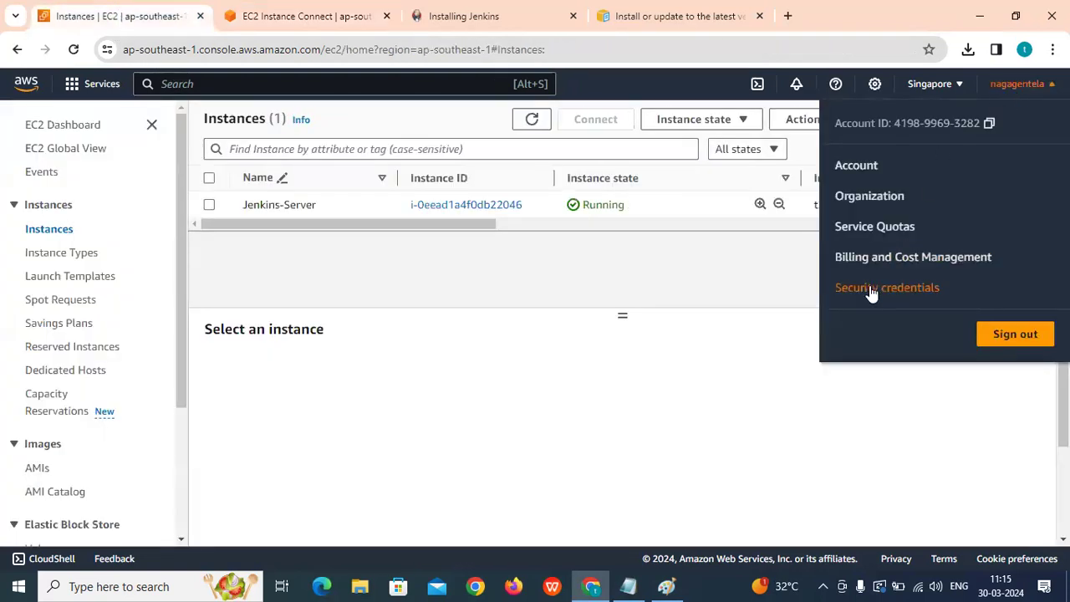
{"action": "left_click", "coordinate": [872, 288]}
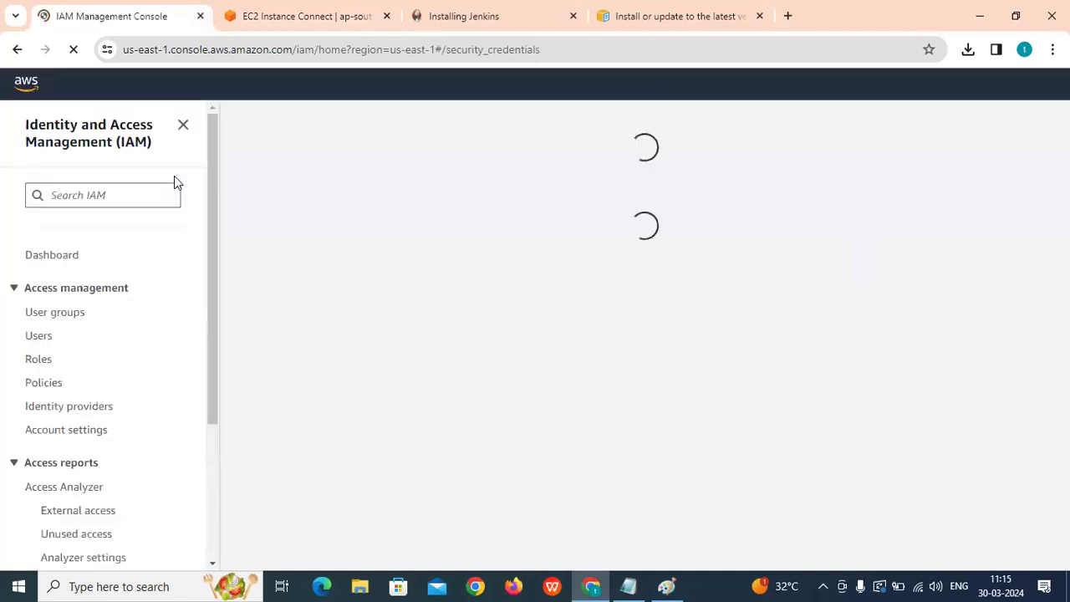
{"action": "scroll", "coordinate": [475, 276], "scroll_direction": "down", "scroll_amount": 5}
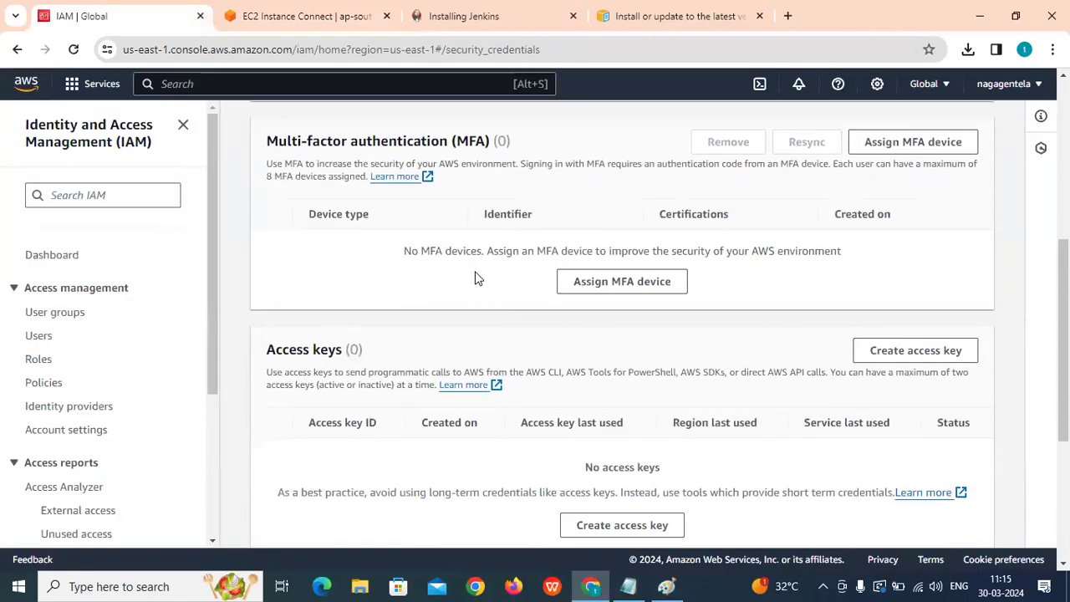
{"action": "triple_click", "coordinate": [286, 270]}
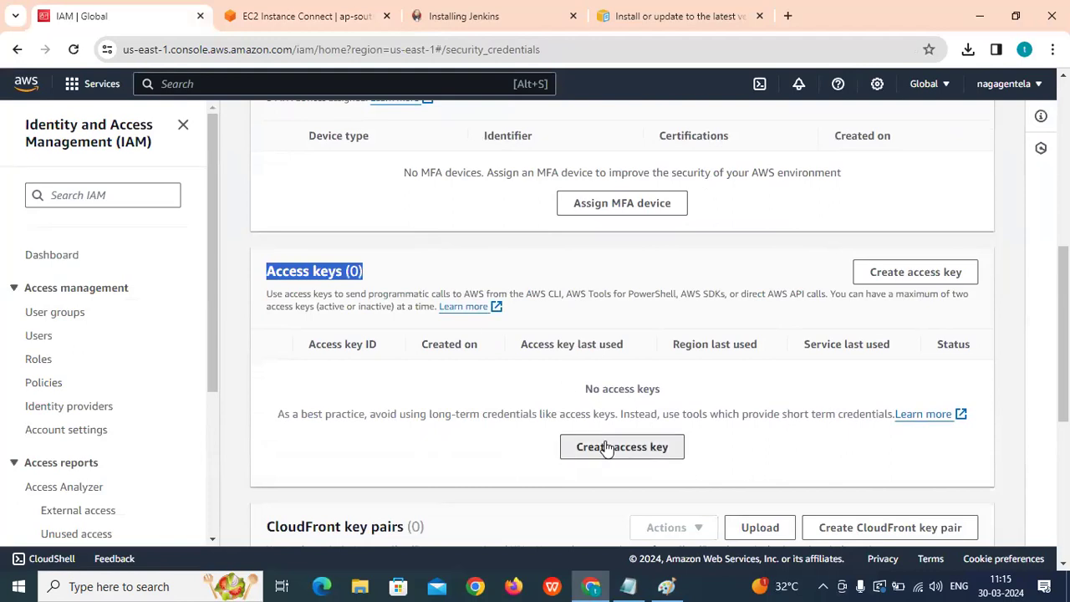
Create a root access key after acknowledging the warning, and copy its access key ID.
{"action": "left_click", "coordinate": [617, 446]}
{"action": "left_click", "coordinate": [306, 446]}
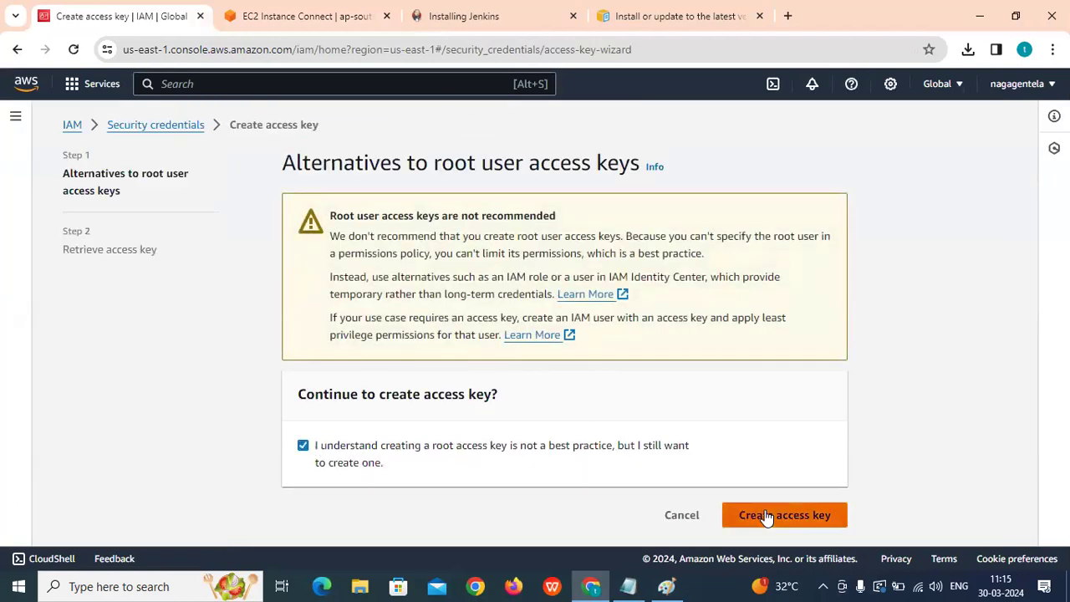
{"action": "left_click", "coordinate": [754, 514]}
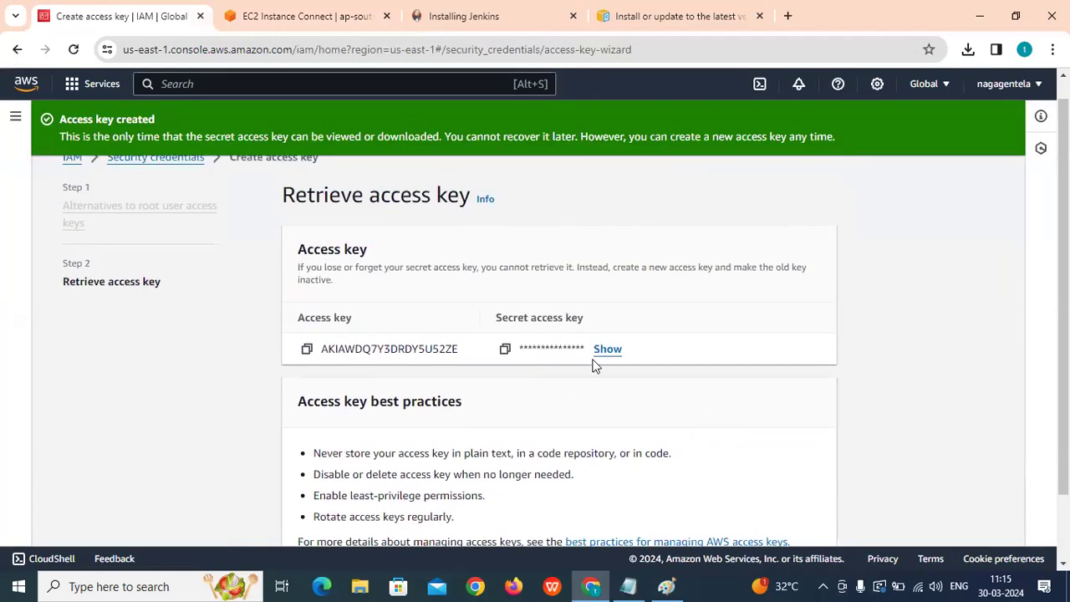
{"action": "scroll", "coordinate": [595, 366], "scroll_direction": "down", "scroll_amount": 1}
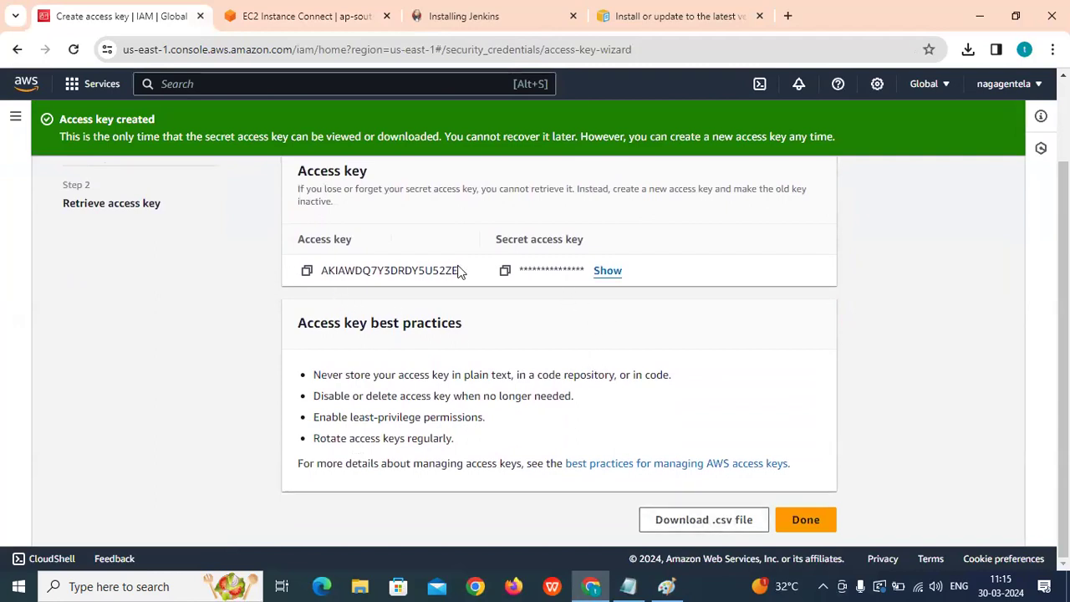
{"action": "left_click", "coordinate": [306, 270]}
{"action": "left_click", "coordinate": [288, 16]}
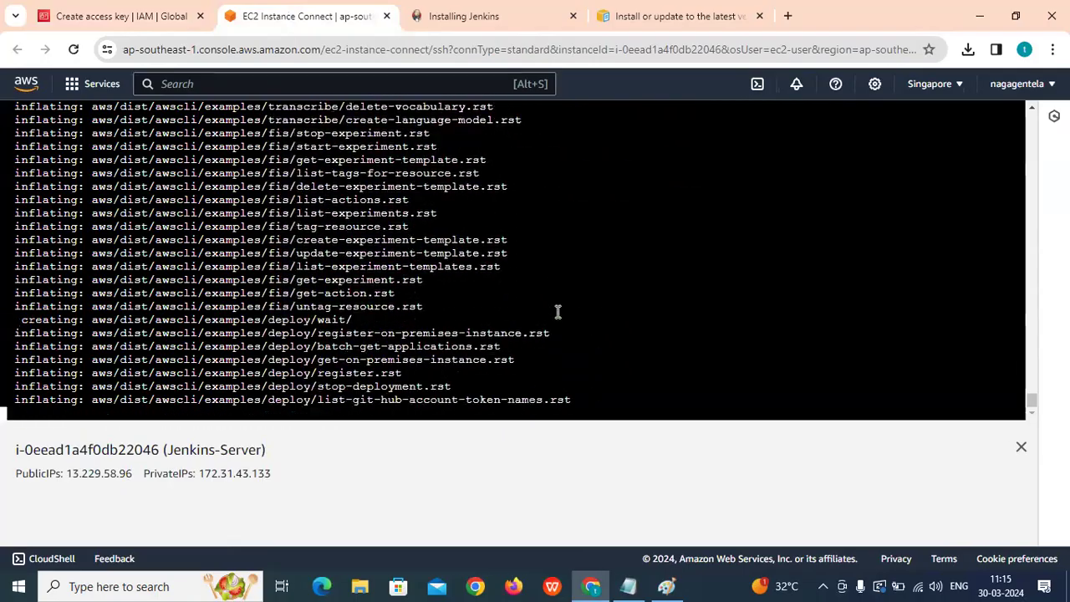
Check the AWS CLI version with aws --v (2.15.34), then clear the terminal.
{"action": "left_click", "coordinate": [1020, 447]}
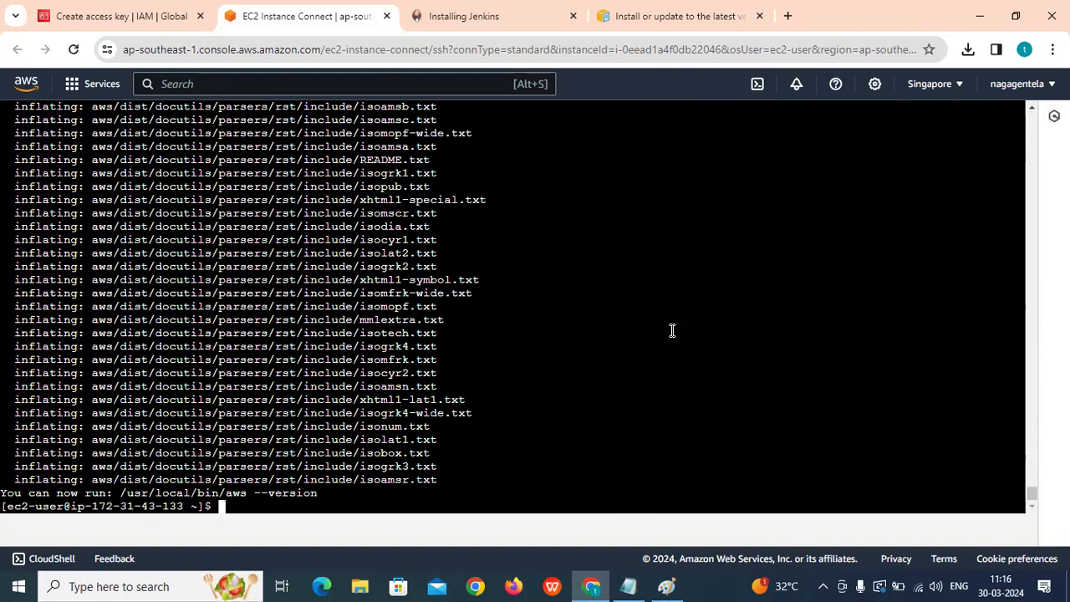
{"action": "key", "text": "Return"}
{"action": "key", "text": "Return"}
{"action": "key", "text": "Return"}
{"action": "type", "text": "aws --"}
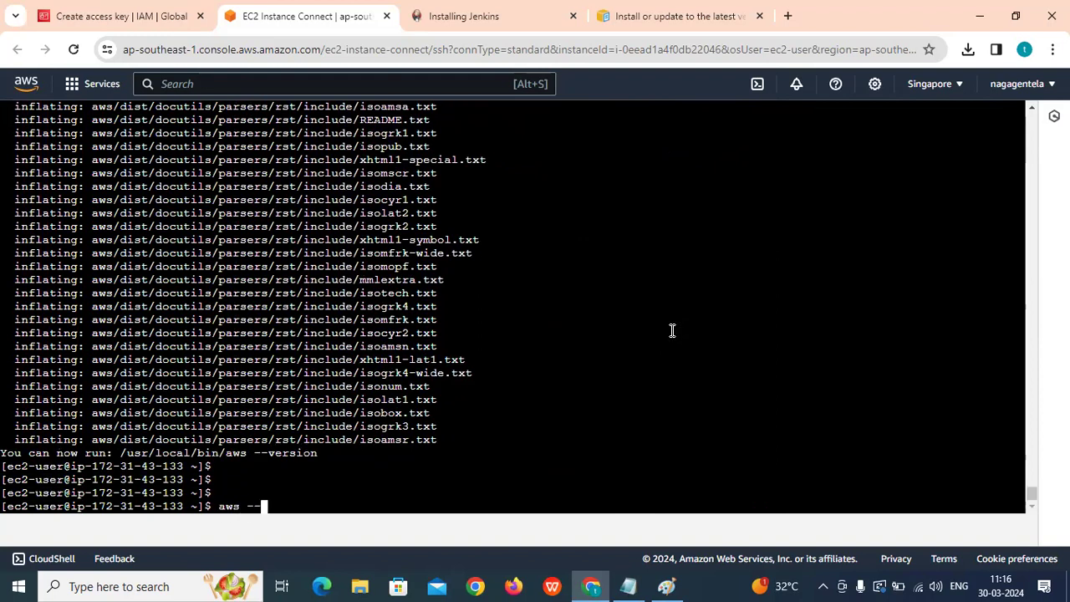
{"action": "type", "text": "v"}
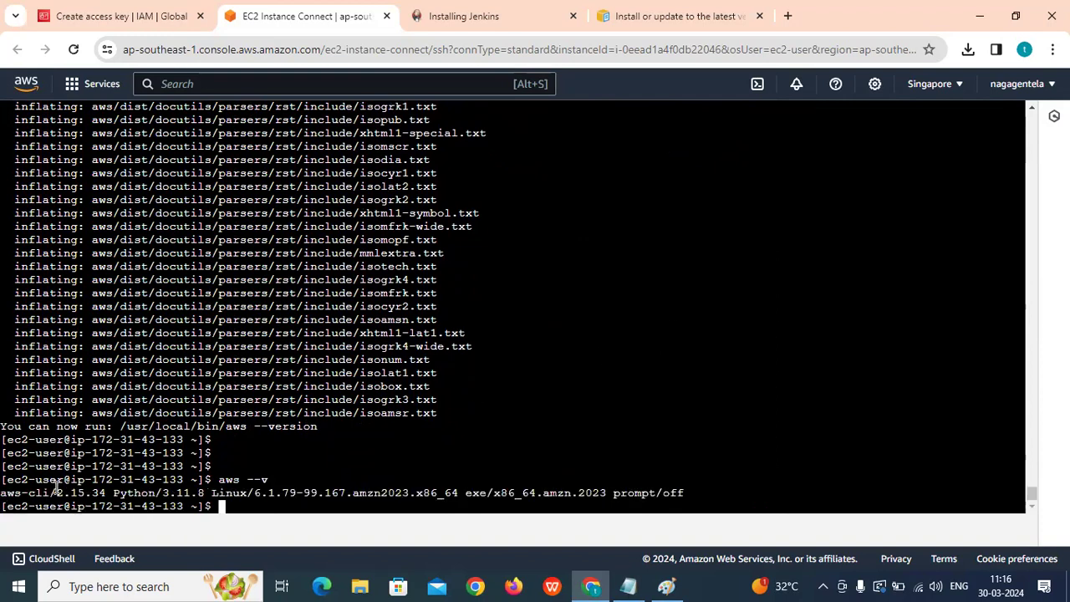
{"action": "left_click_drag", "start_coordinate": [54, 488], "coordinate": [90, 487]}
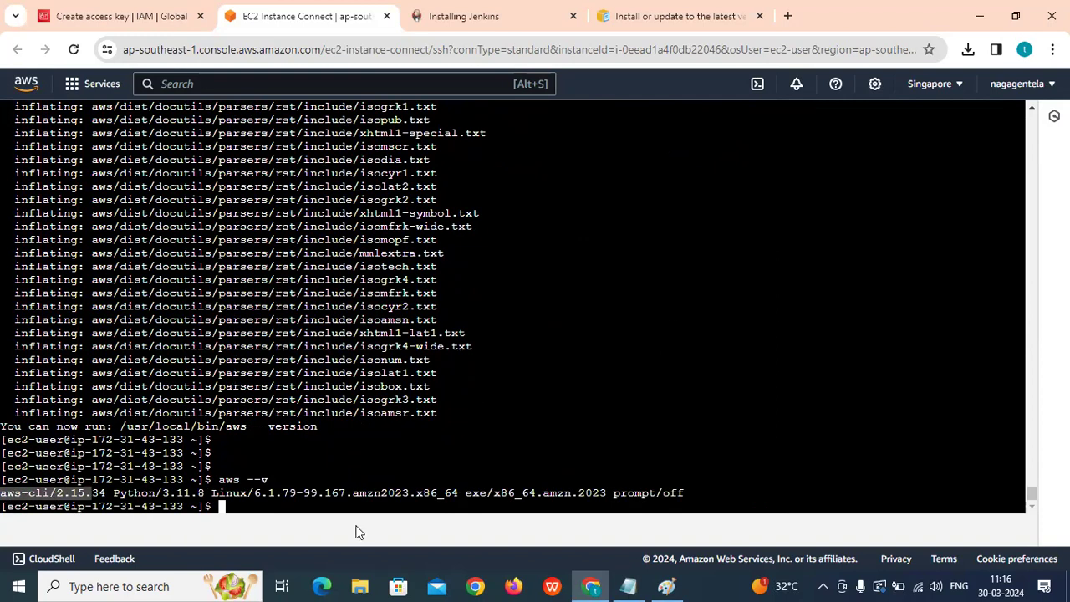
{"action": "left_click", "coordinate": [362, 499]}
{"action": "type", "text": "c"}
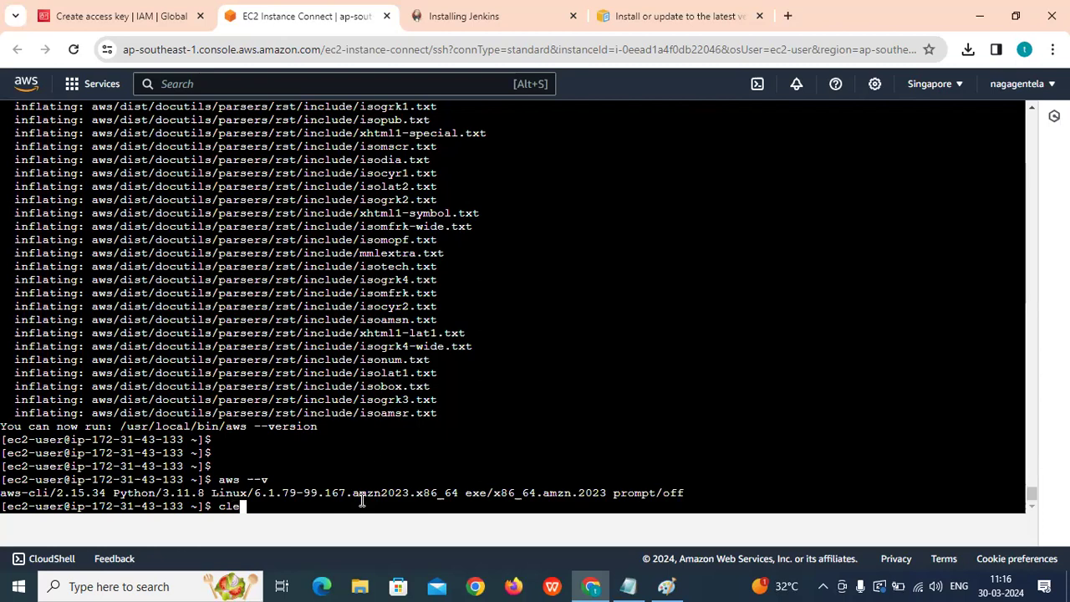
{"action": "type", "text": "lear"}
{"action": "key", "text": "Return"}
{"action": "key", "text": "Return"}
{"action": "key", "text": "Return"}
{"action": "key", "text": "Return"}
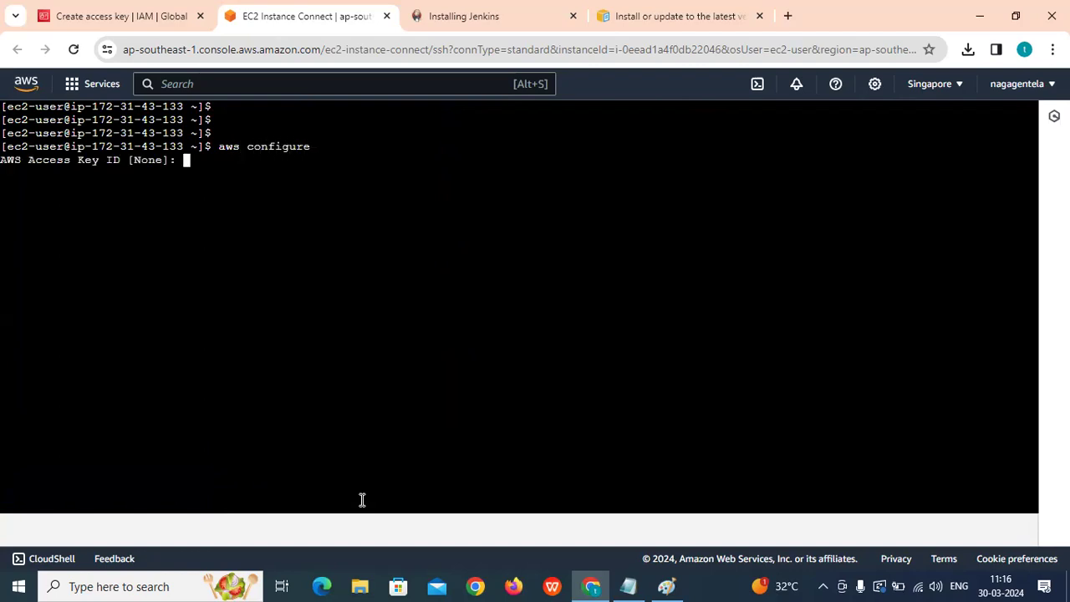
Paste the access key ID and the secret access key into the aws configure prompts.
{"action": "right_click", "coordinate": [244, 243]}
{"action": "left_click", "coordinate": [398, 391]}
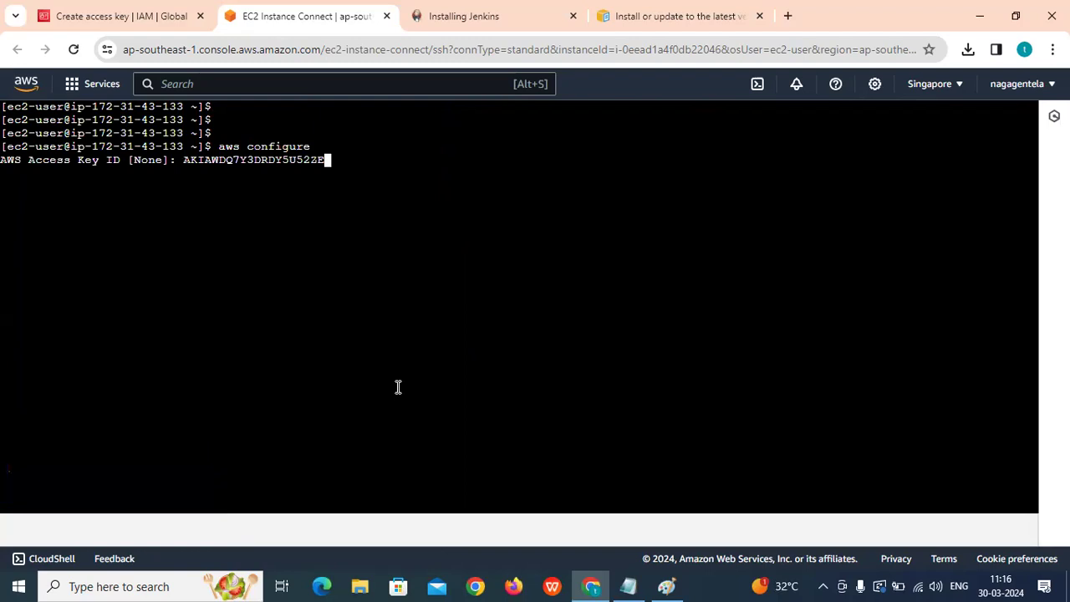
{"action": "key", "text": "Return"}
{"action": "left_click", "coordinate": [93, 20]}
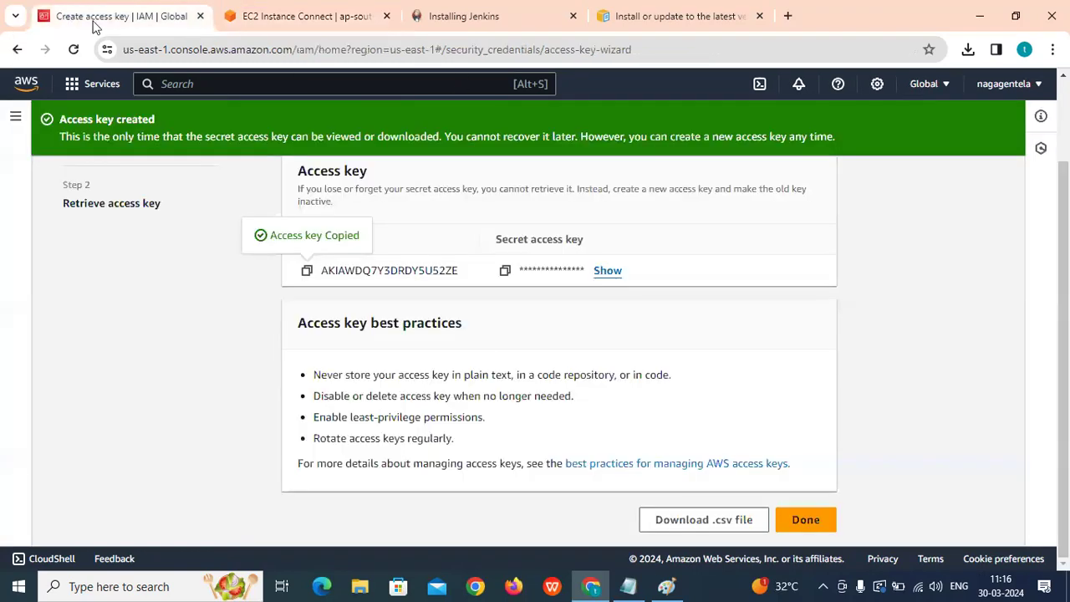
{"action": "left_click", "coordinate": [504, 273]}
{"action": "left_click", "coordinate": [301, 16]}
{"action": "right_click", "coordinate": [240, 224]}
{"action": "left_click", "coordinate": [293, 373]}
{"action": "key", "text": "ctrl+v"}
{"action": "key", "text": "Return"}
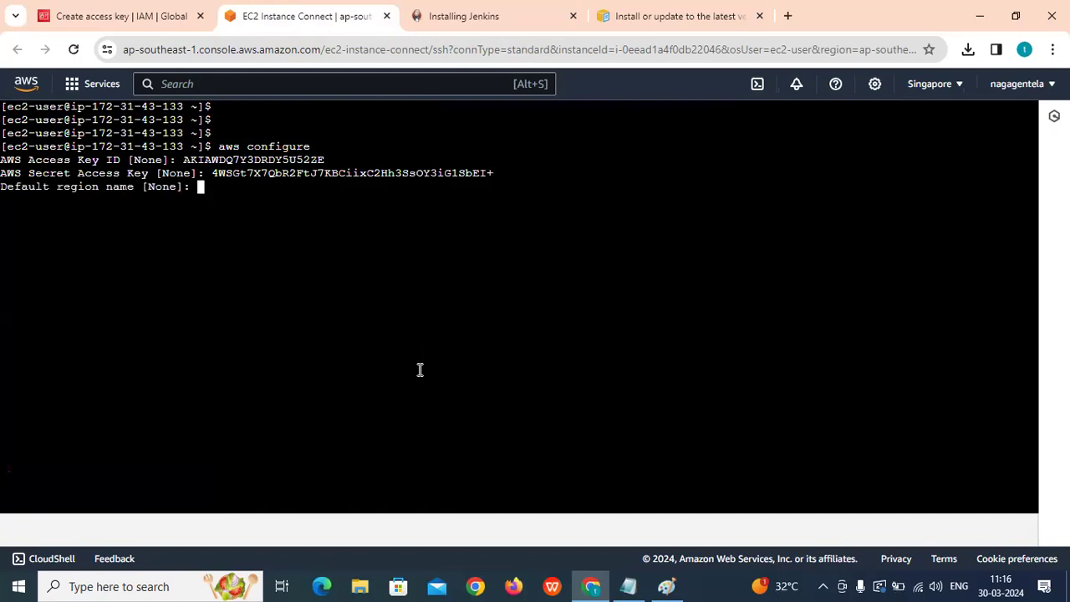
Look up the region code in the console's AWS regions list.
{"action": "left_click", "coordinate": [148, 9]}
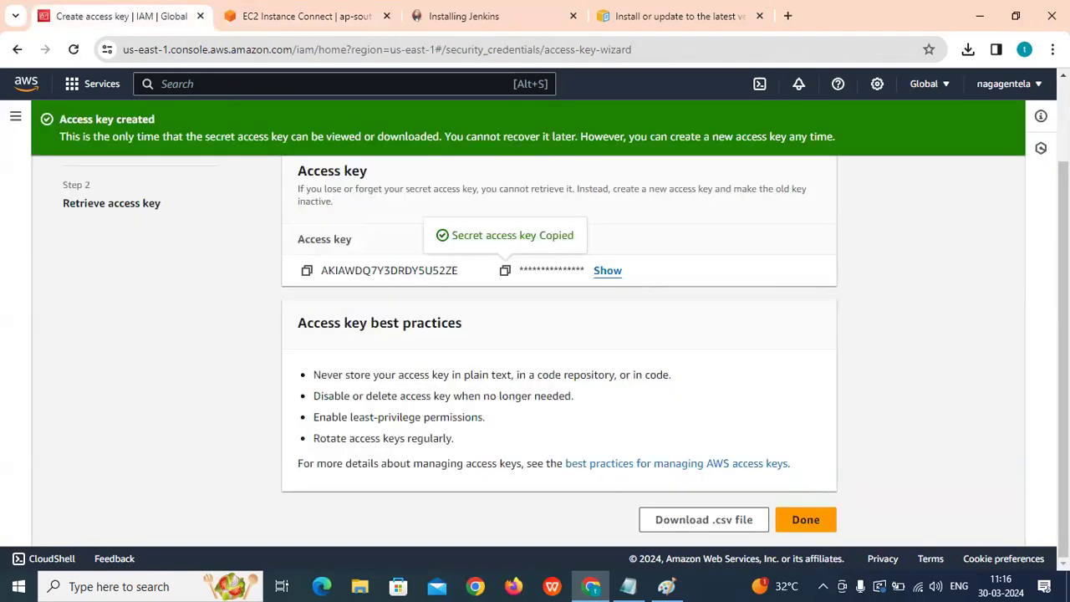
{"action": "left_click", "coordinate": [941, 86]}
{"action": "scroll", "coordinate": [840, 370], "scroll_direction": "down", "scroll_amount": 2}
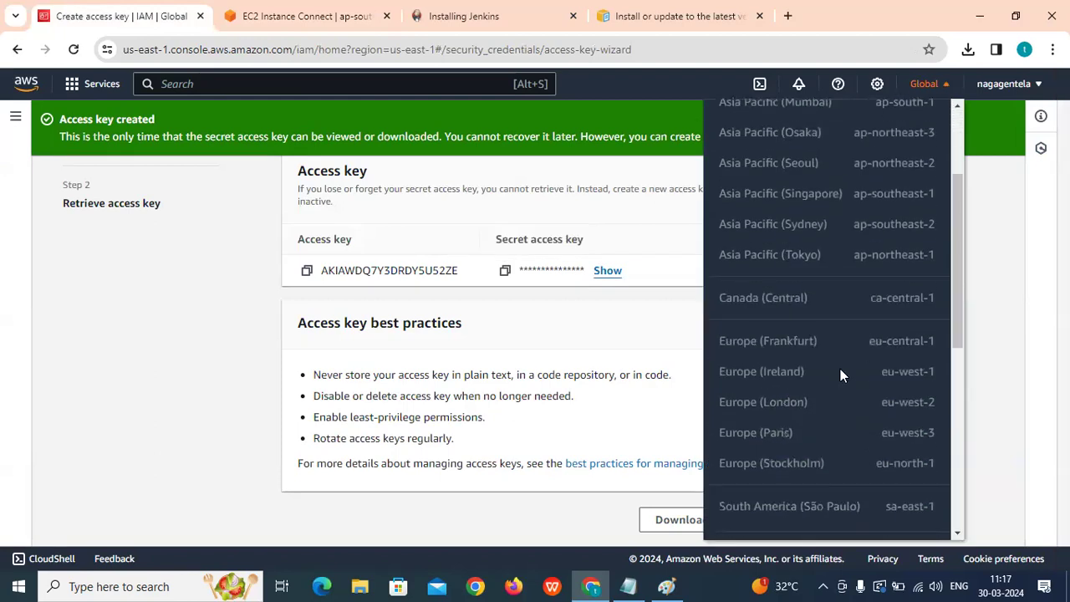
{"action": "scroll", "coordinate": [786, 315], "scroll_direction": "down", "scroll_amount": 3}
{"action": "scroll", "coordinate": [786, 315], "scroll_direction": "up", "scroll_amount": 2}
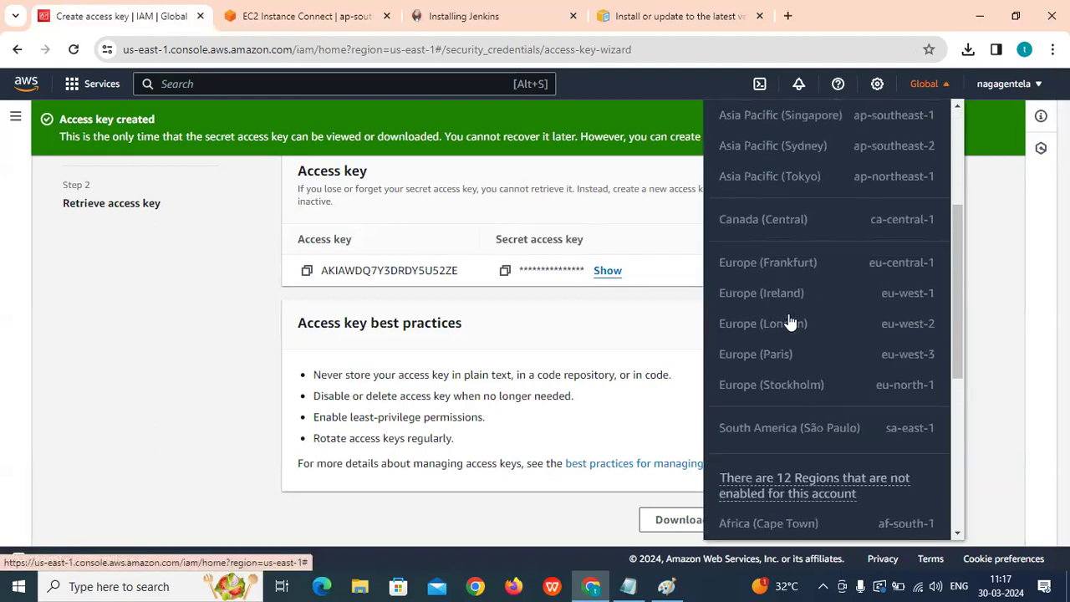
{"action": "scroll", "coordinate": [789, 313], "scroll_direction": "up", "scroll_amount": 2}
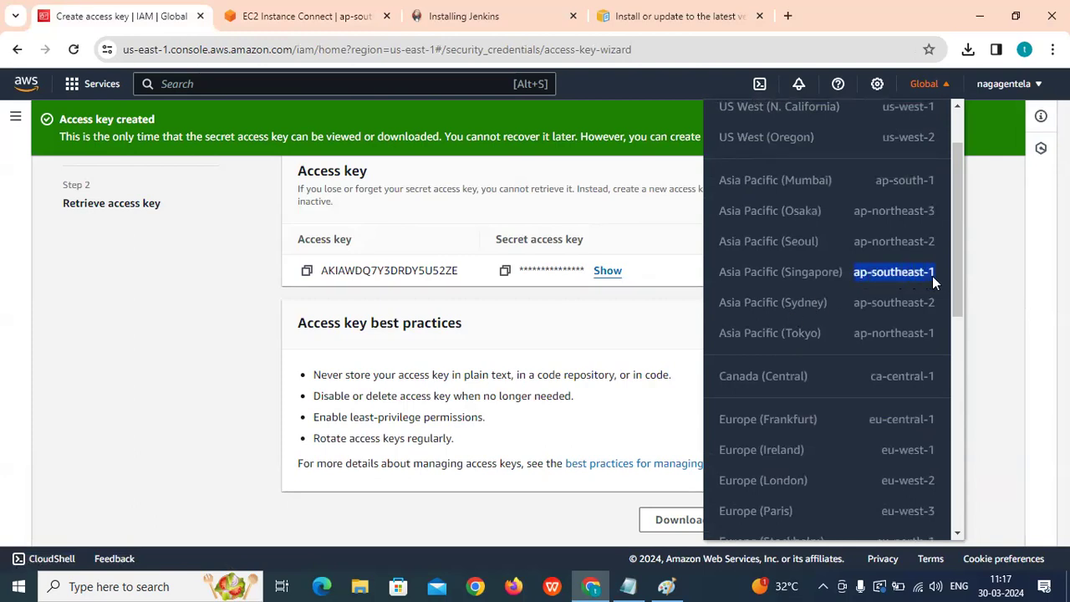
{"action": "left_click", "coordinate": [282, 16]}
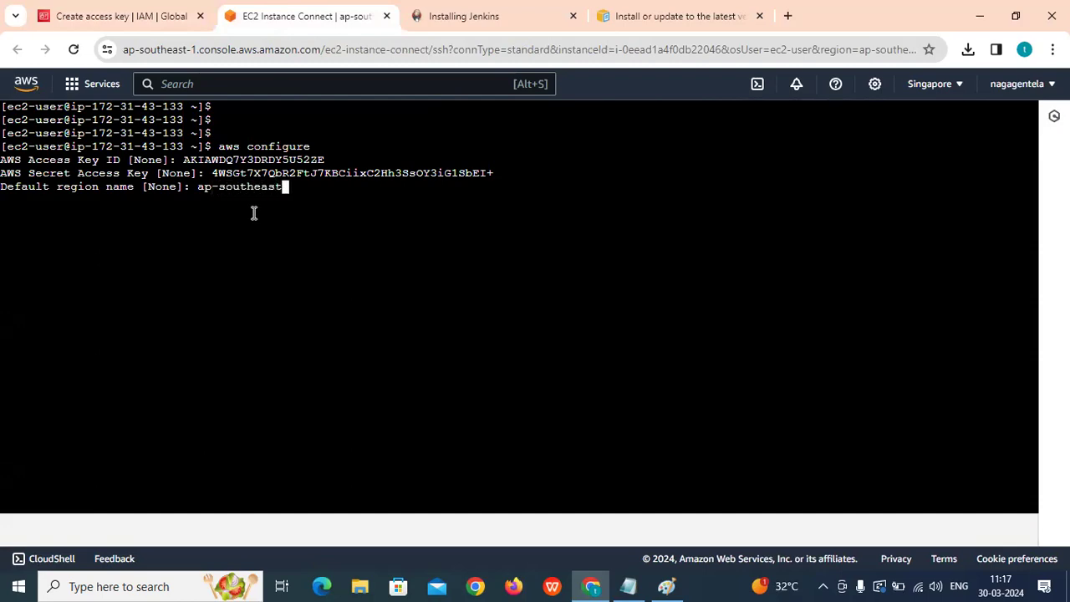
Set default region ap-southeast-1 and output format json, then clear the terminal.
{"action": "type", "text": "ap-southeast-1"}
{"action": "key", "text": "Return"}
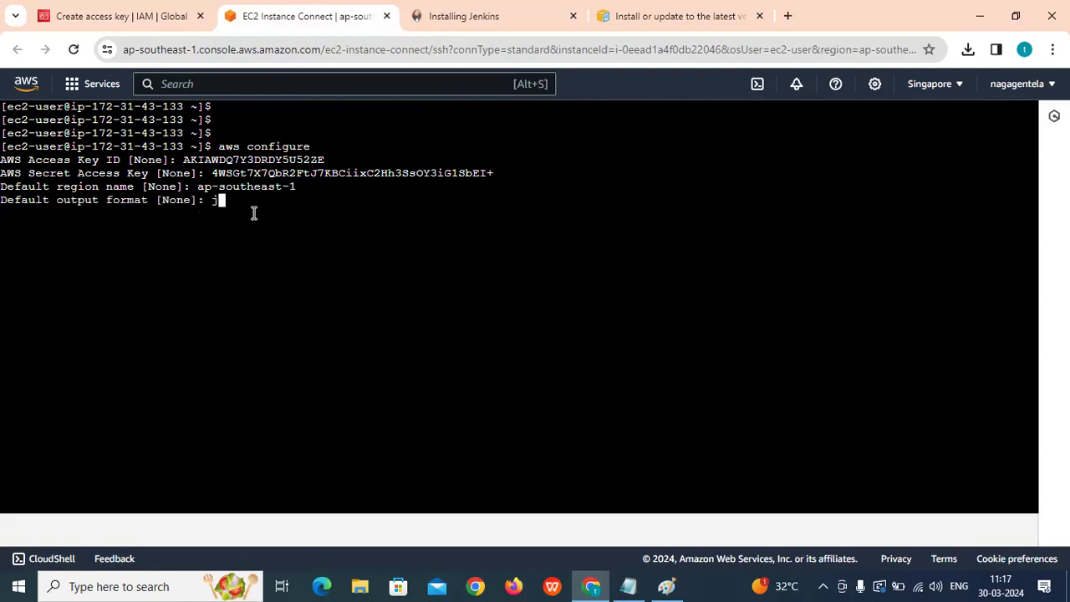
{"action": "type", "text": "json"}
{"action": "key", "text": "Return"}
{"action": "type", "text": "clea"}
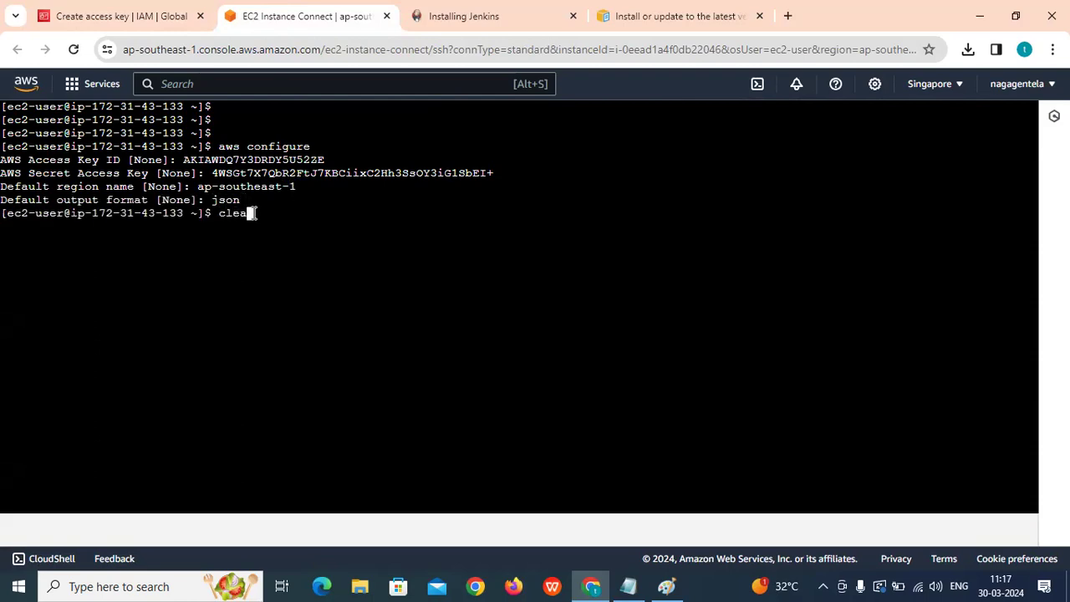
{"action": "type", "text": "r"}
{"action": "key", "text": "Return"}
{"action": "key", "text": "Return"}
{"action": "key", "text": "Return"}
{"action": "key", "text": "Return"}
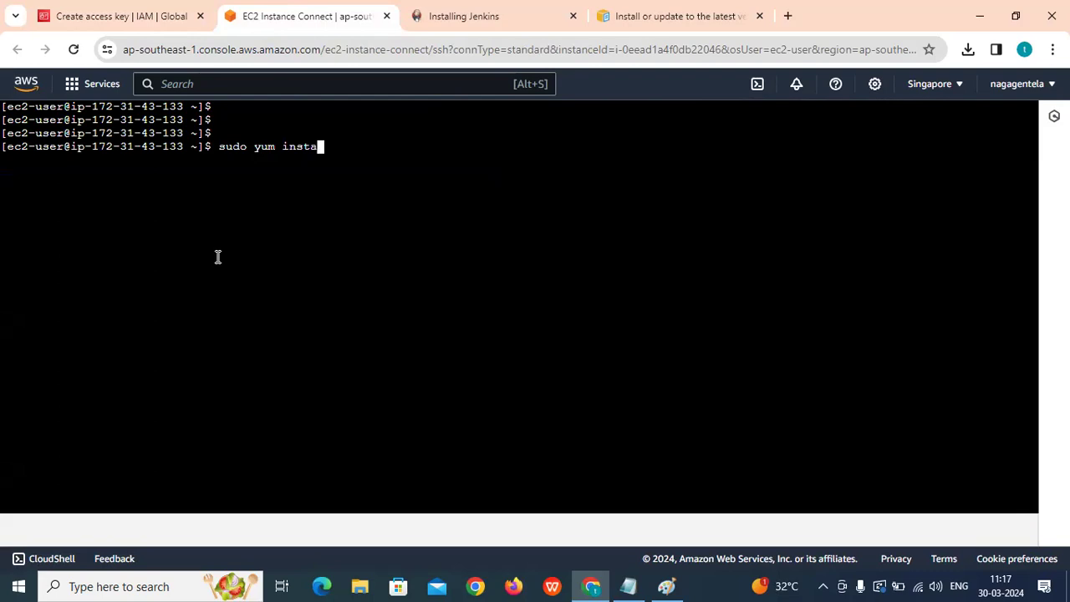
Install git with yum and confirm version 2.40.1 with git -v.
{"action": "type", "text": "y"}
{"action": "key", "text": "Return"}
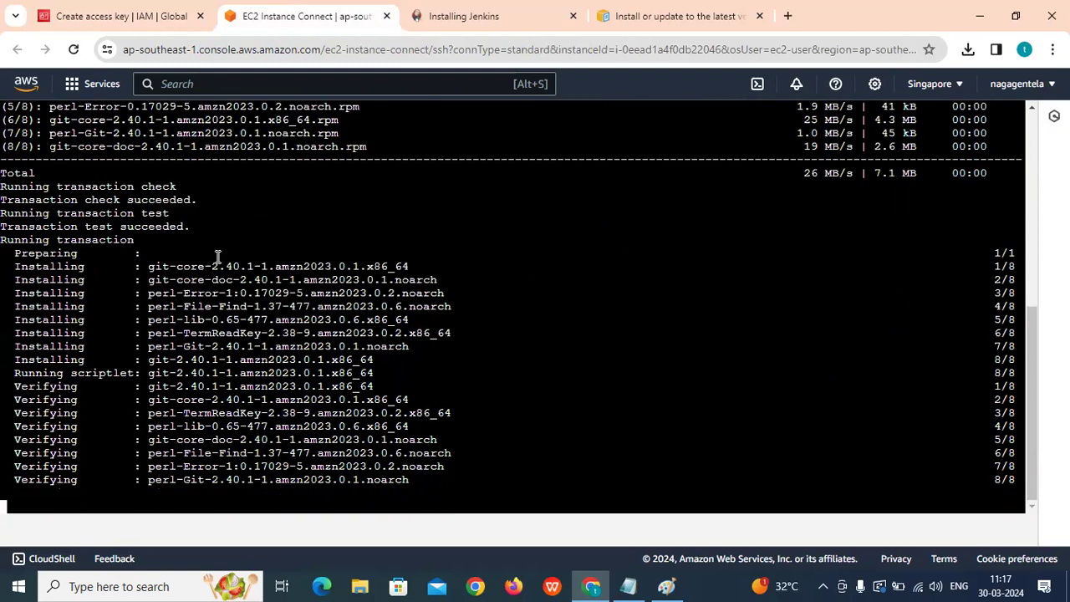
{"action": "type", "text": "git -v"}
{"action": "key", "text": "Return"}
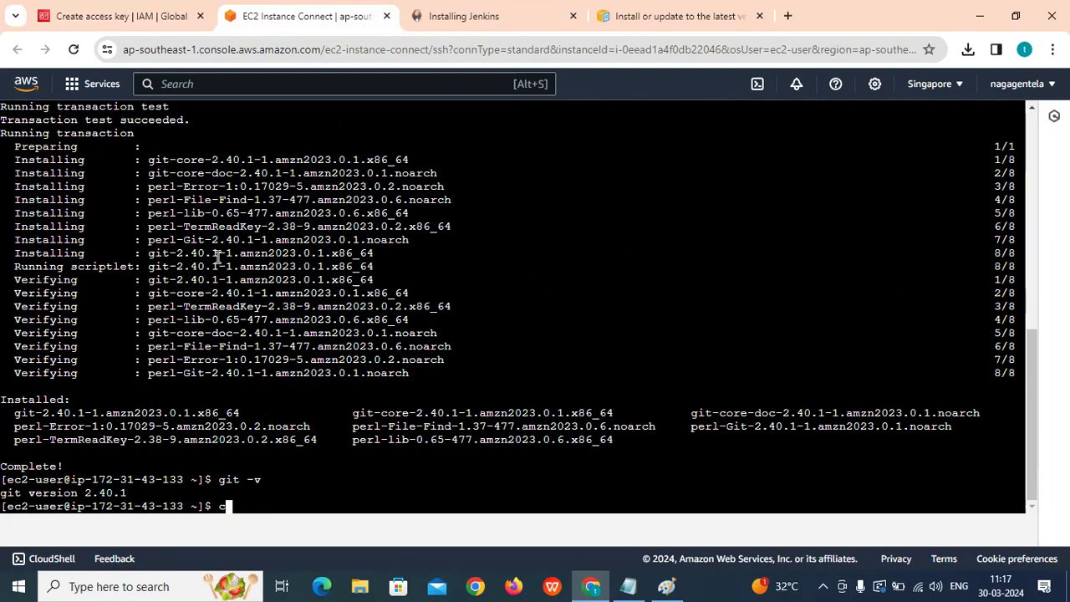
{"action": "type", "text": "clear"}
{"action": "key", "text": "Return"}
{"action": "key", "text": "Return"}
{"action": "key", "text": "Return"}
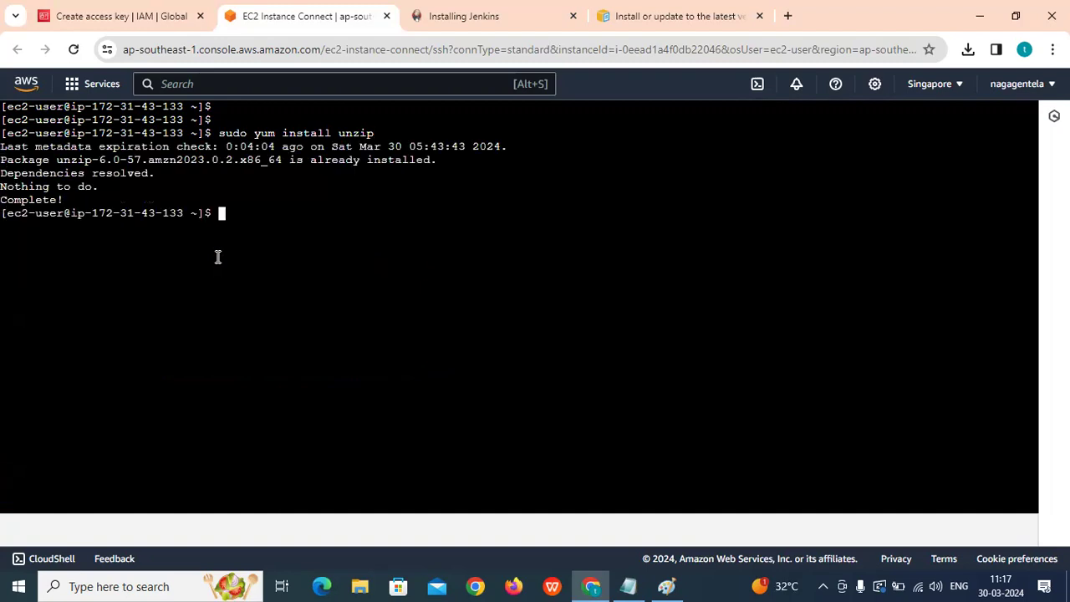
Confirm unzip is present and install Java 21 Amazon Corretto, then clear the terminal.
{"action": "type", "text": "r"}
{"action": "key", "text": "Return"}
{"action": "key", "text": "Return"}
{"action": "key", "text": "Return"}
{"action": "key", "text": "Return"}
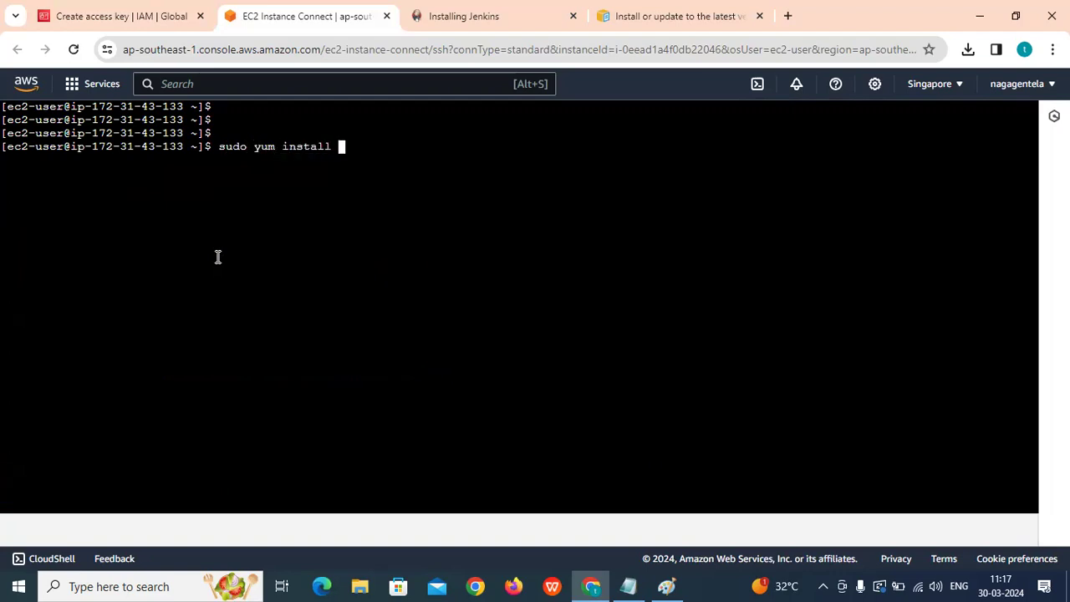
{"action": "type", "text": "y"}
{"action": "key", "text": "Return"}
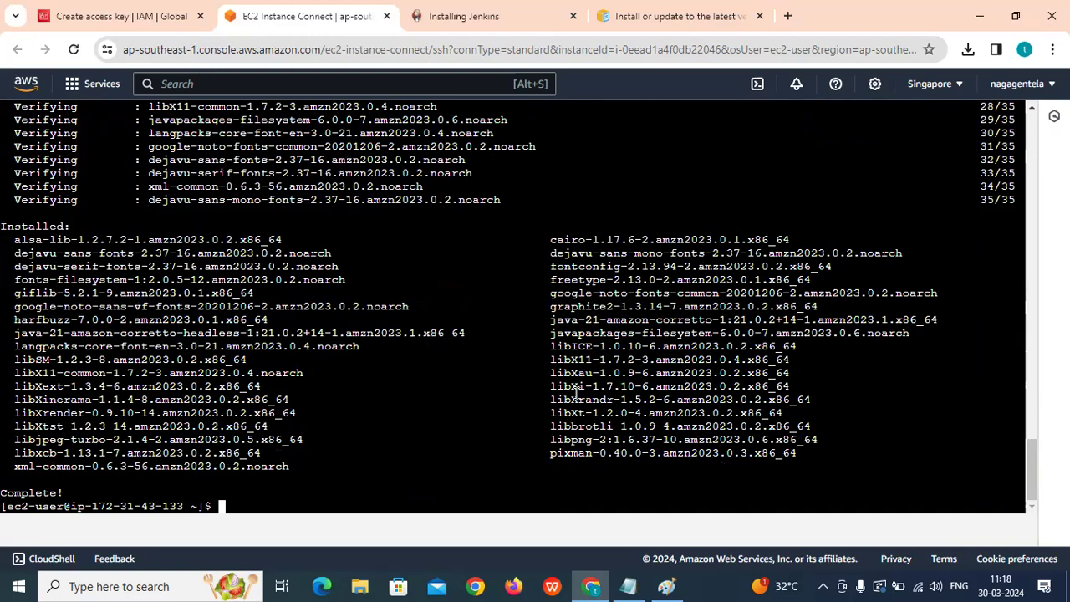
{"action": "type", "text": "clear"}
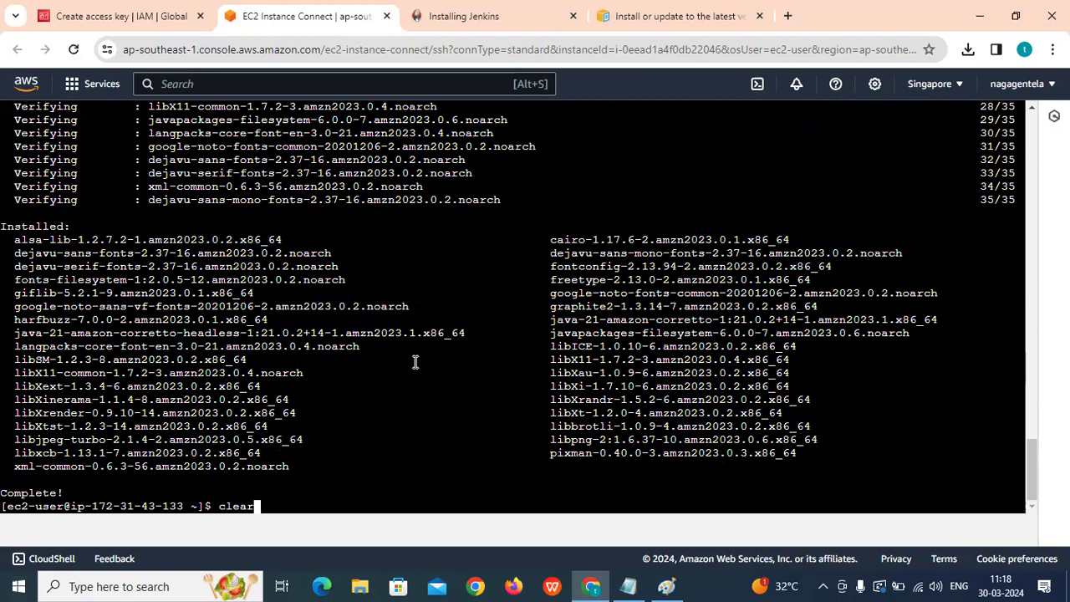
{"action": "key", "text": "Return"}
{"action": "key", "text": "Return"}
{"action": "key", "text": "Return"}
{"action": "key", "text": "Return"}
{"action": "key", "text": "Return"}
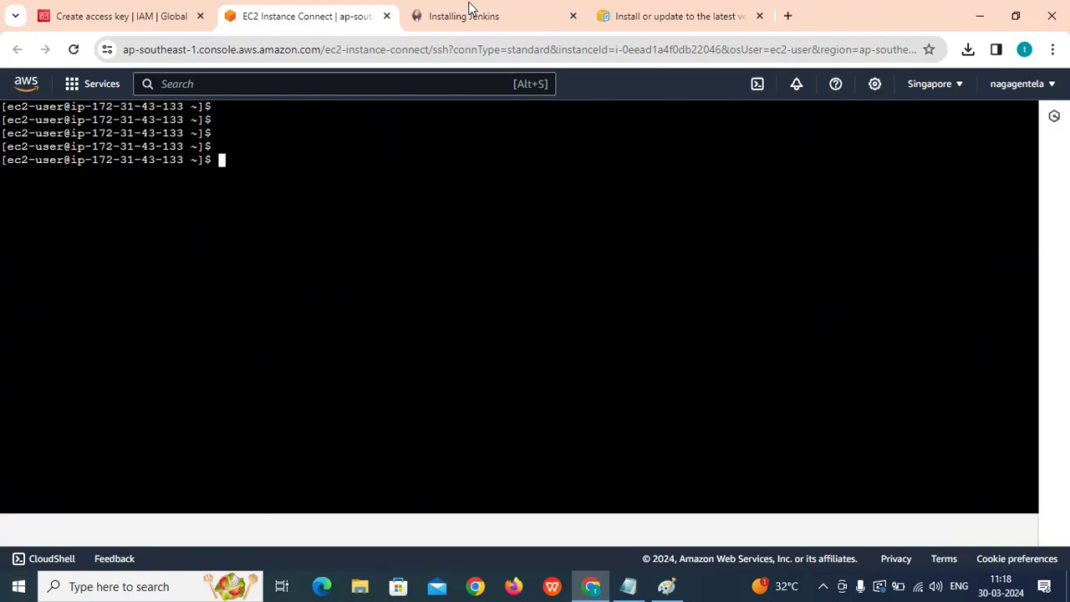
Open the Jenkins Linux install guide at the Red Hat/Alma/Rocky section.
{"action": "left_click", "coordinate": [470, 10]}
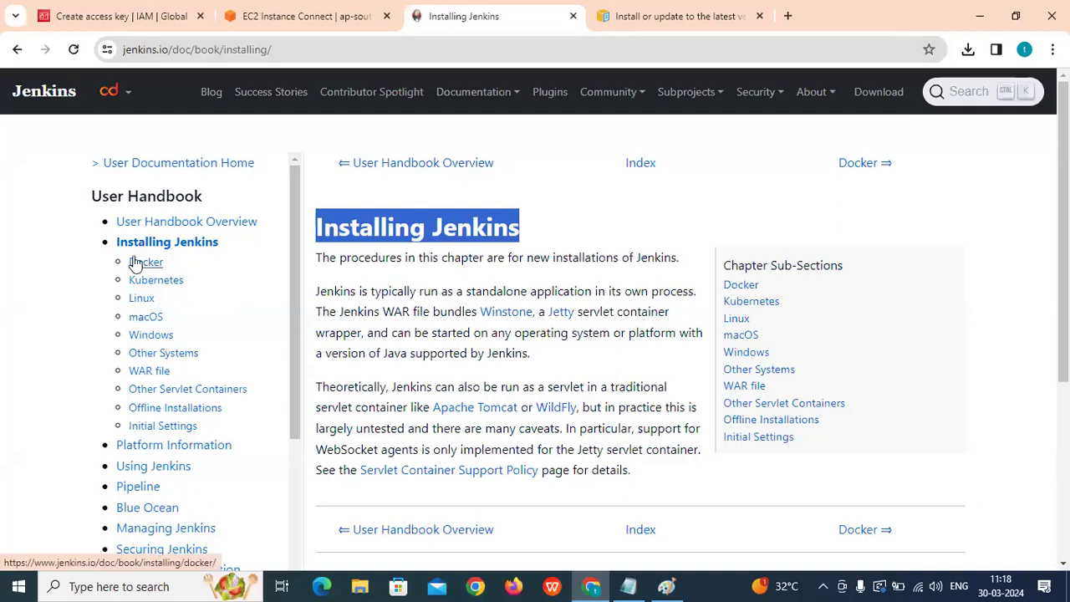
{"action": "left_click", "coordinate": [141, 299]}
{"action": "scroll", "coordinate": [582, 323], "scroll_direction": "down", "scroll_amount": 1}
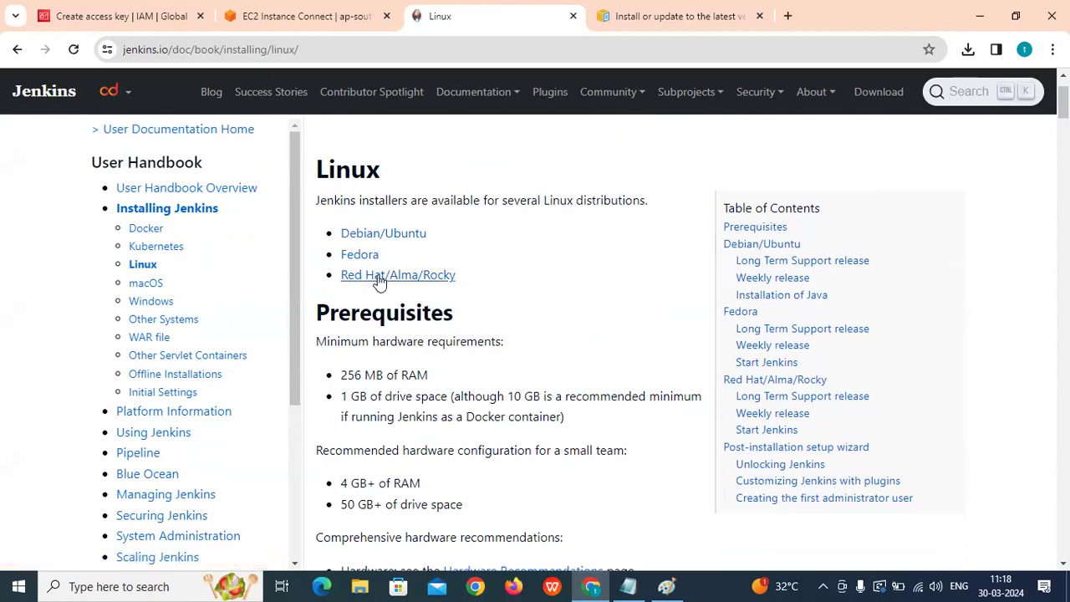
{"action": "left_click", "coordinate": [377, 278]}
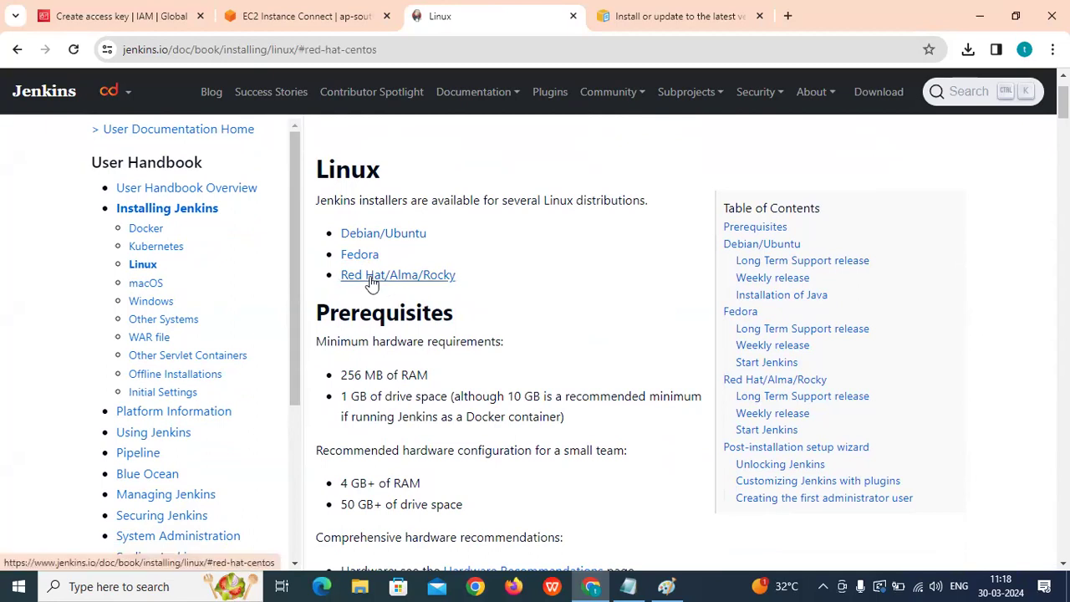
{"action": "scroll", "coordinate": [409, 271], "scroll_direction": "down", "scroll_amount": 2}
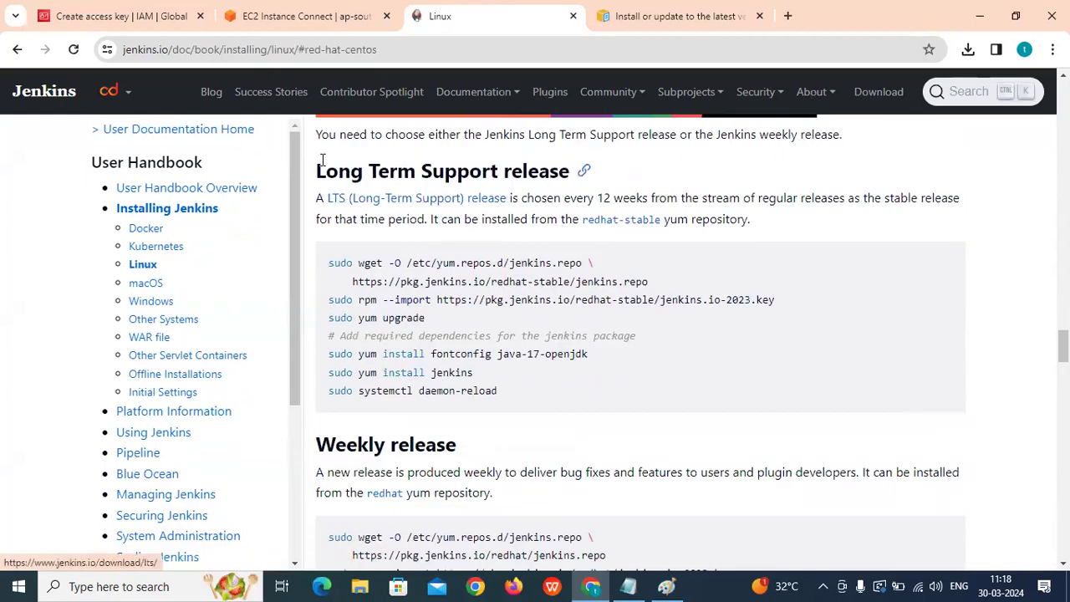
Select and copy the Long Term Support yum install commands.
{"action": "left_click_drag", "start_coordinate": [317, 169], "coordinate": [565, 170]}
{"action": "left_click_drag", "start_coordinate": [498, 392], "coordinate": [320, 257]}
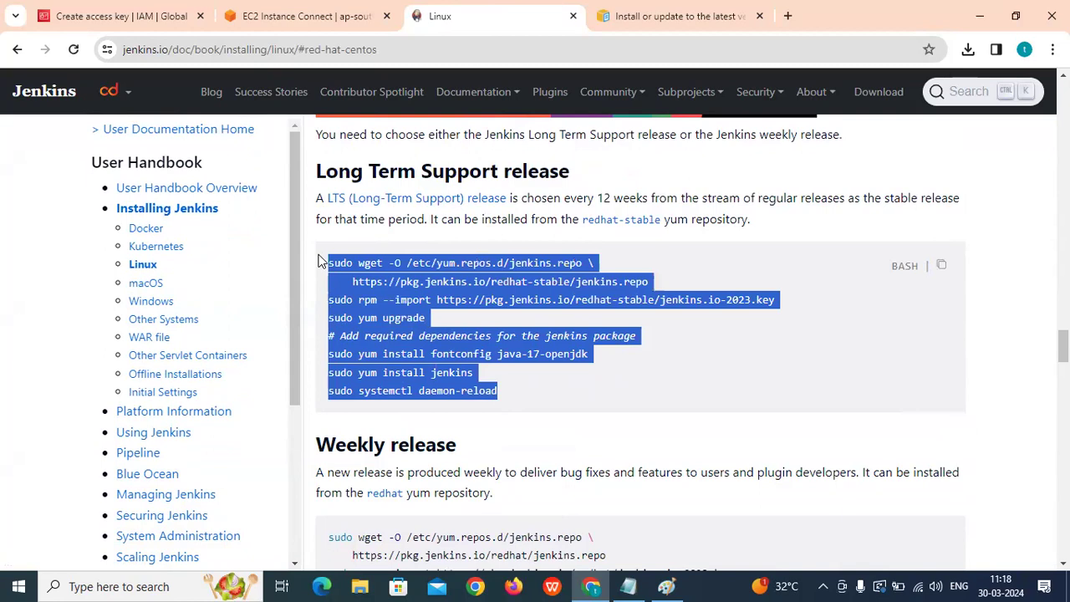
{"action": "right_click", "coordinate": [353, 266]}
{"action": "left_click", "coordinate": [375, 282]}
{"action": "left_click", "coordinate": [284, 15]}
Run the pasted Jenkins 2.440.2-1.1 install commands, confirm with y, then clear the terminal.
{"action": "right_click", "coordinate": [251, 160]}
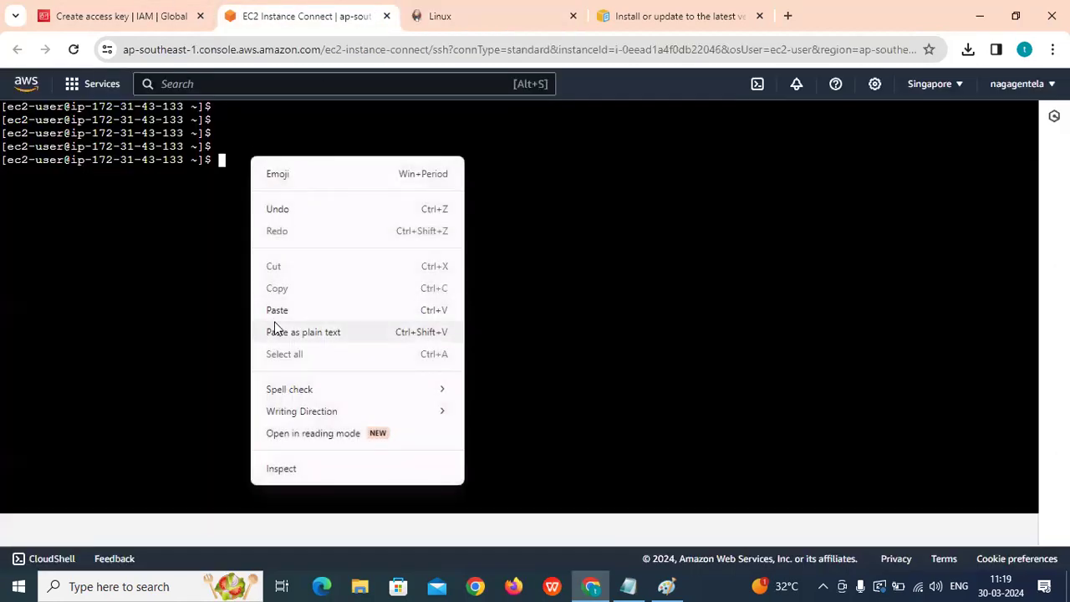
{"action": "left_click", "coordinate": [260, 310]}
{"action": "key", "text": "Return"}
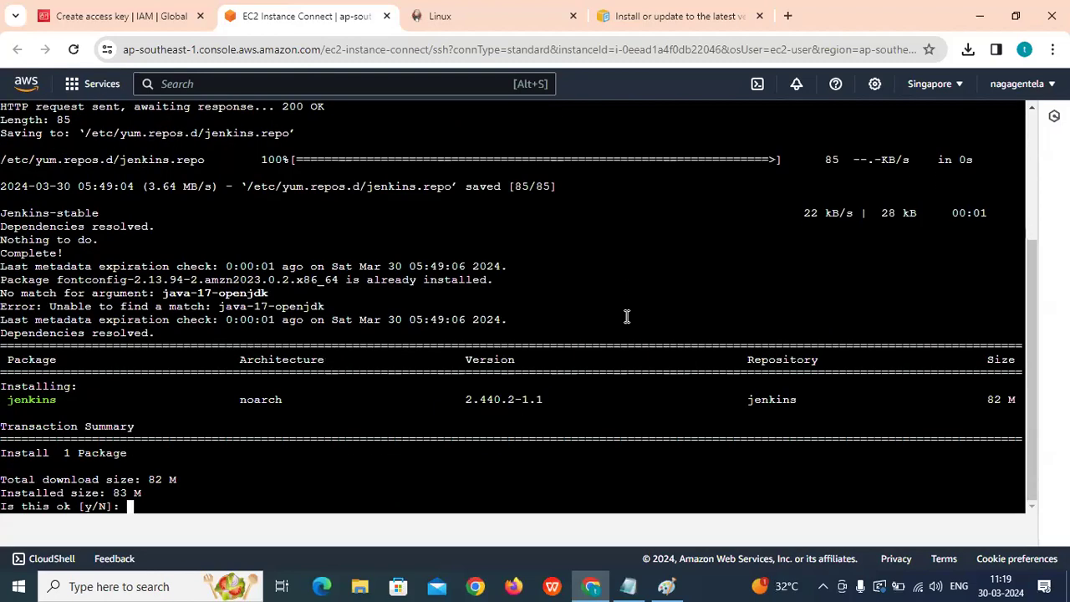
{"action": "type", "text": "y"}
{"action": "key", "text": "Return"}
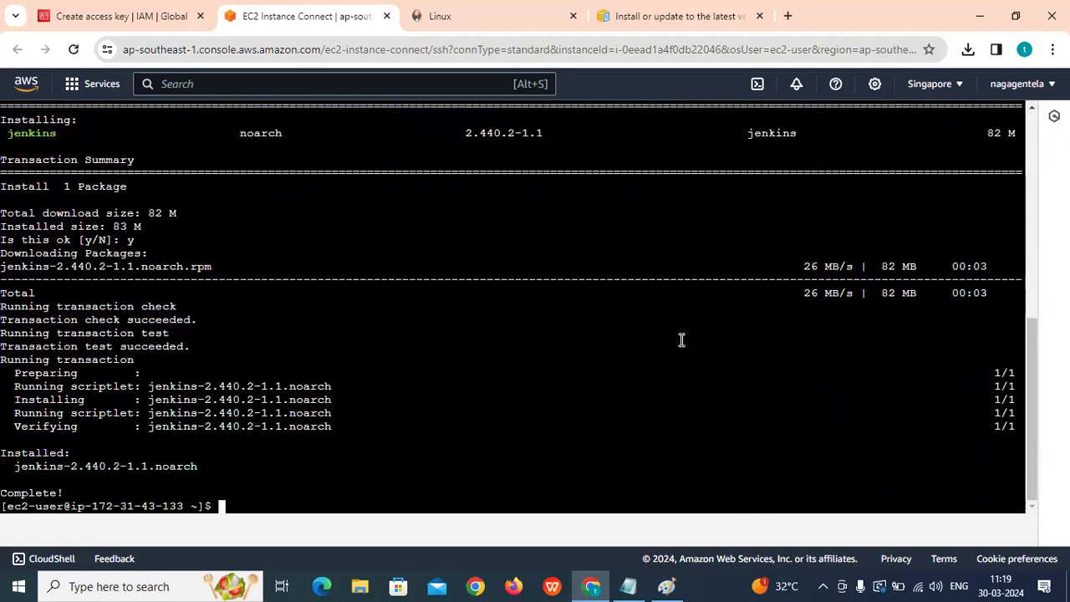
{"action": "key", "text": "Return"}
{"action": "key", "text": "Return"}
{"action": "type", "text": "clear"}
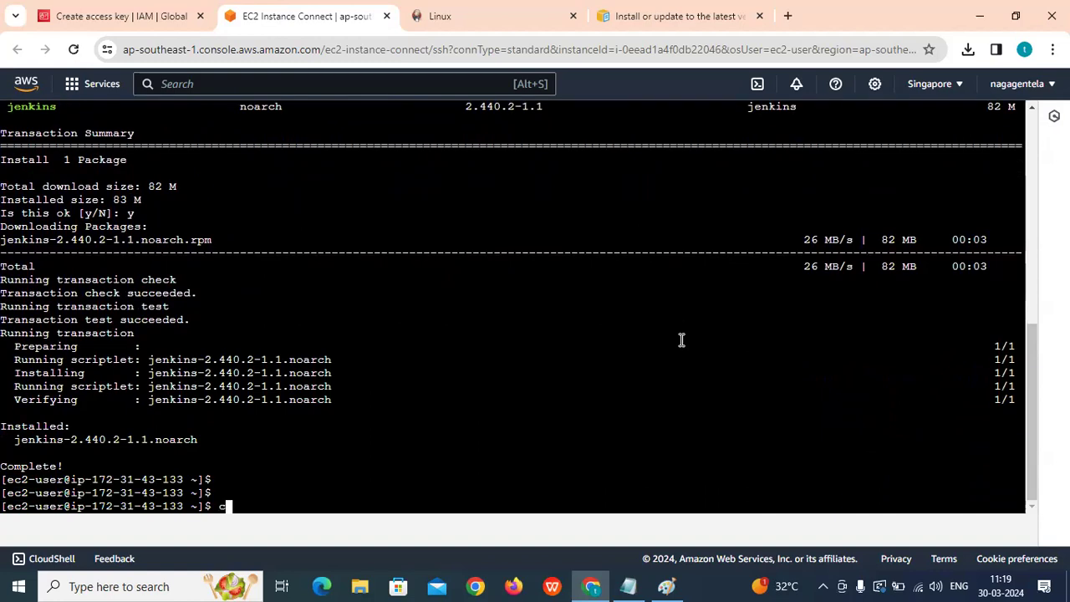
{"action": "key", "text": "Return"}
{"action": "key", "text": "Return"}
{"action": "key", "text": "Return"}
{"action": "key", "text": "Return"}
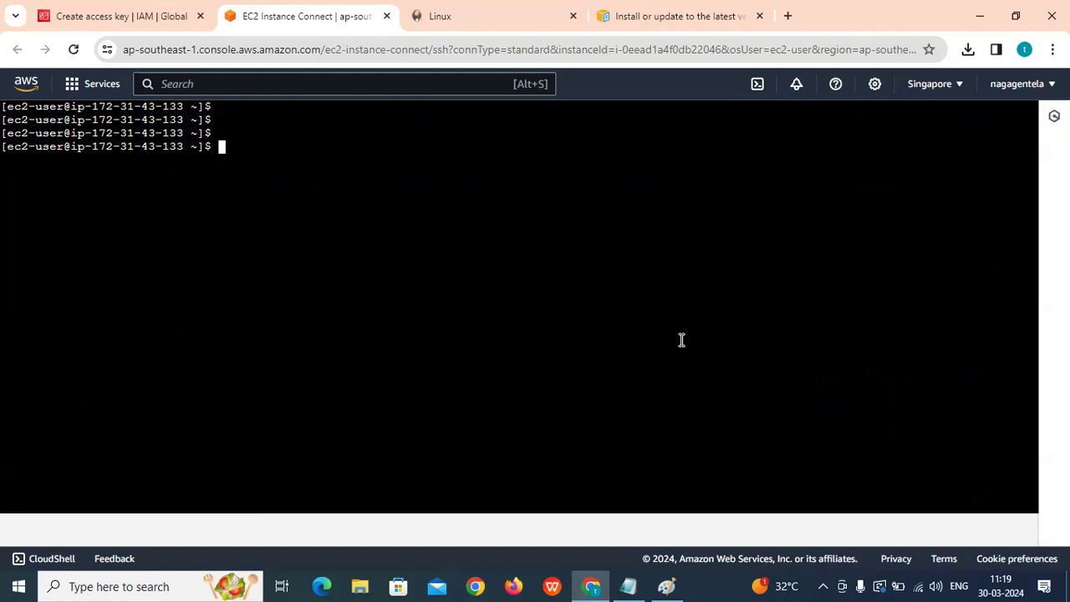
Start the Jenkins service with sudo systemctl start jenkins and highlight the command.
{"action": "type", "text": "sud"}
{"action": "key", "text": "BackSpace"}
{"action": "key", "text": "BackSpace"}
{"action": "key", "text": "BackSpace"}
{"action": "type", "text": "sudo systemctl "}
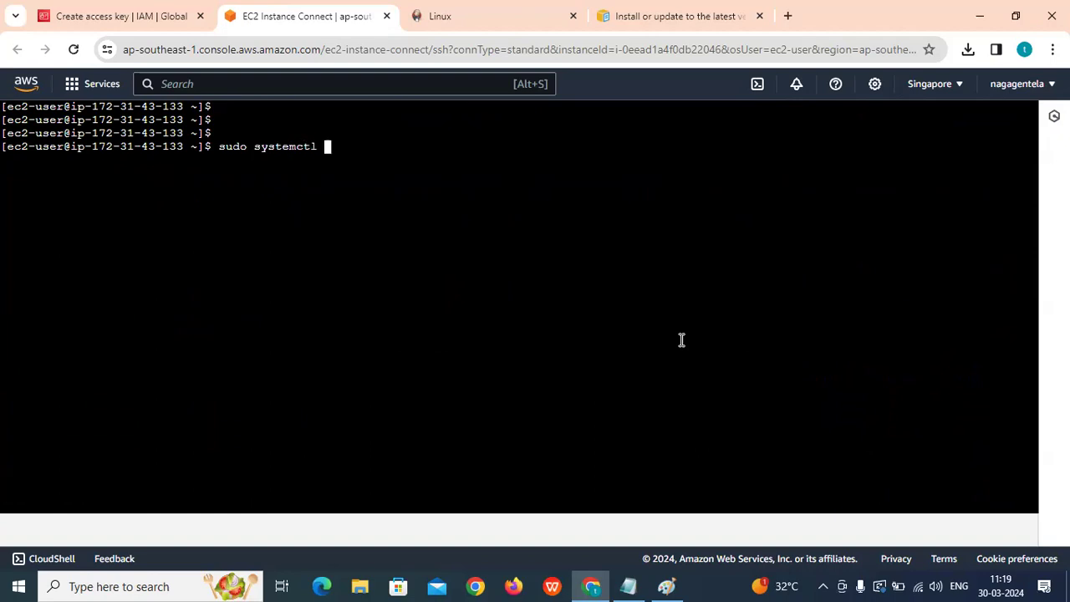
{"action": "type", "text": "start jenkins"}
{"action": "key", "text": "Return"}
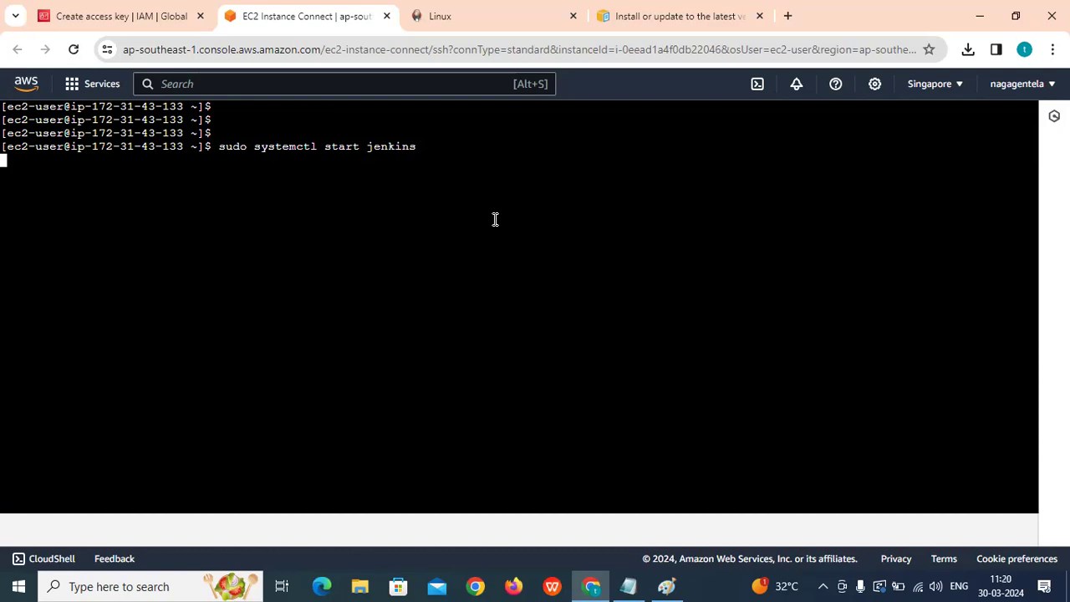
{"action": "left_click_drag", "start_coordinate": [224, 147], "coordinate": [415, 150]}
{"action": "left_click", "coordinate": [337, 172]}
{"action": "left_click_drag", "start_coordinate": [226, 154], "coordinate": [427, 153]}
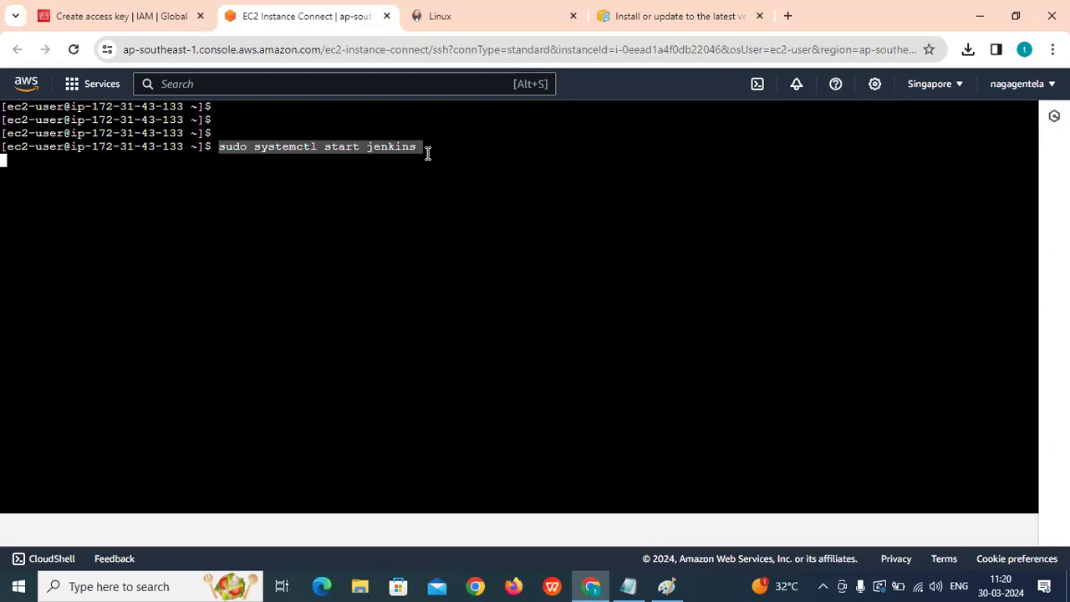
{"action": "left_click", "coordinate": [251, 157]}
{"action": "left_click_drag", "start_coordinate": [223, 148], "coordinate": [412, 156]}
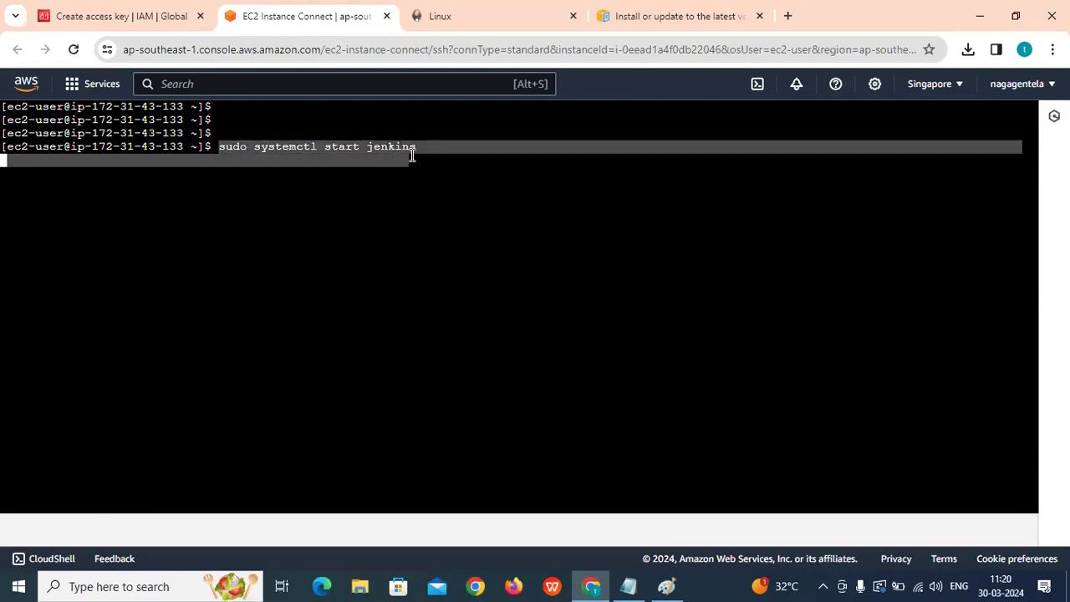
{"action": "left_click", "coordinate": [412, 155]}
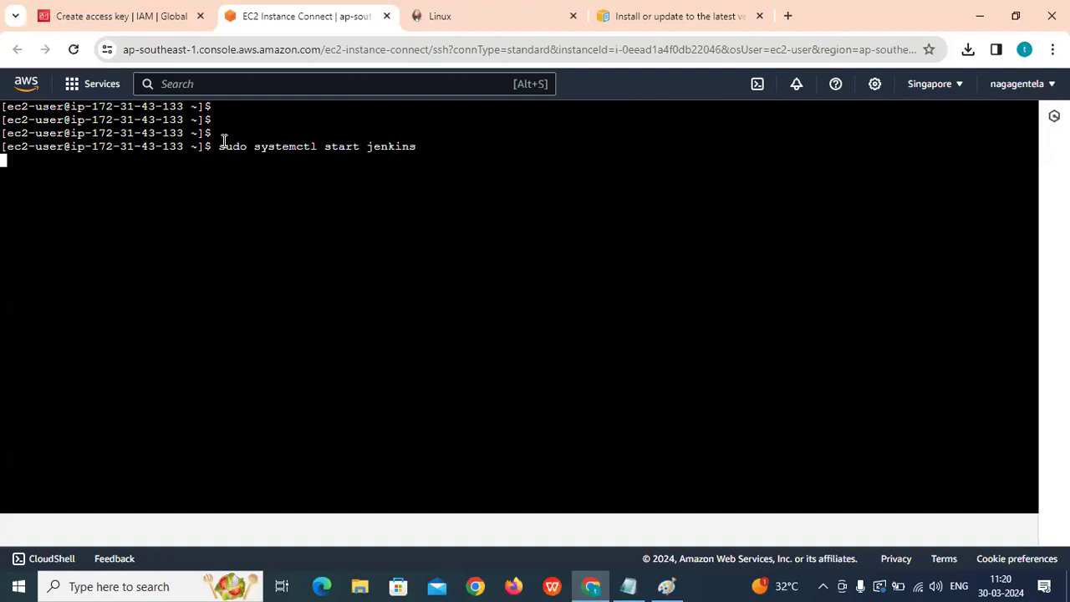
{"action": "left_click_drag", "start_coordinate": [222, 146], "coordinate": [384, 159]}
{"action": "left_click", "coordinate": [384, 159]}
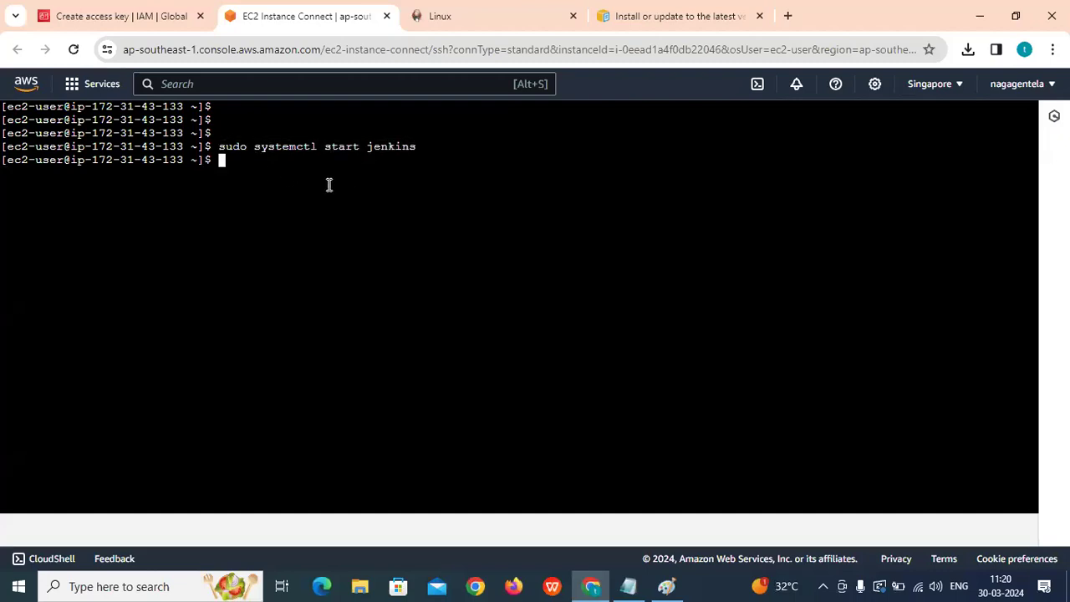
Confirm jenkins.service is active (running) with systemctl status, exit the pager and clear the terminal.
{"action": "type", "text": "sudo systemctl status "}
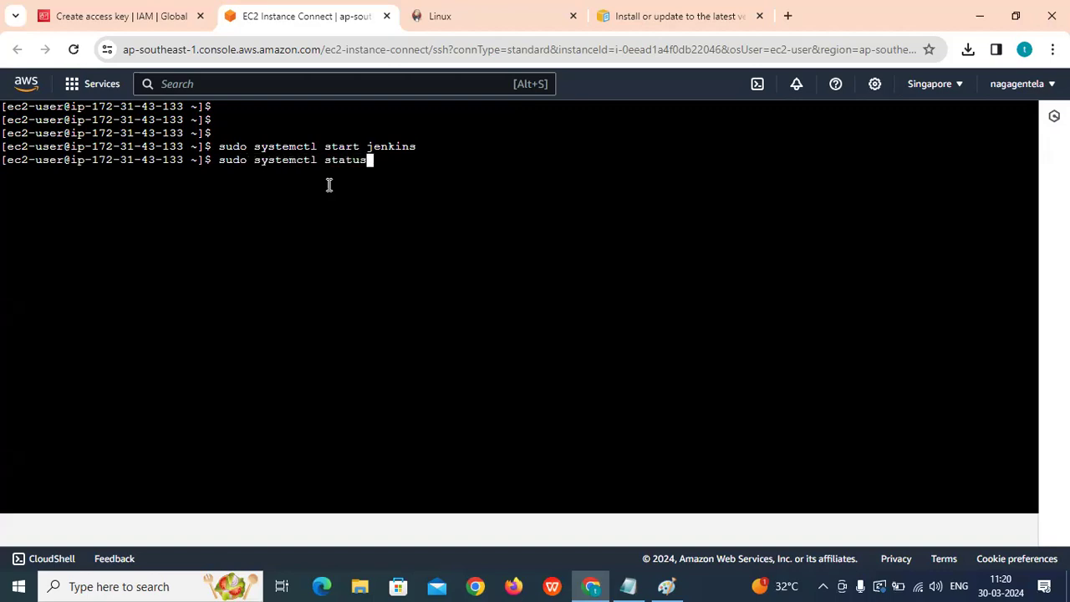
{"action": "type", "text": "jenkins"}
{"action": "key", "text": "Return"}
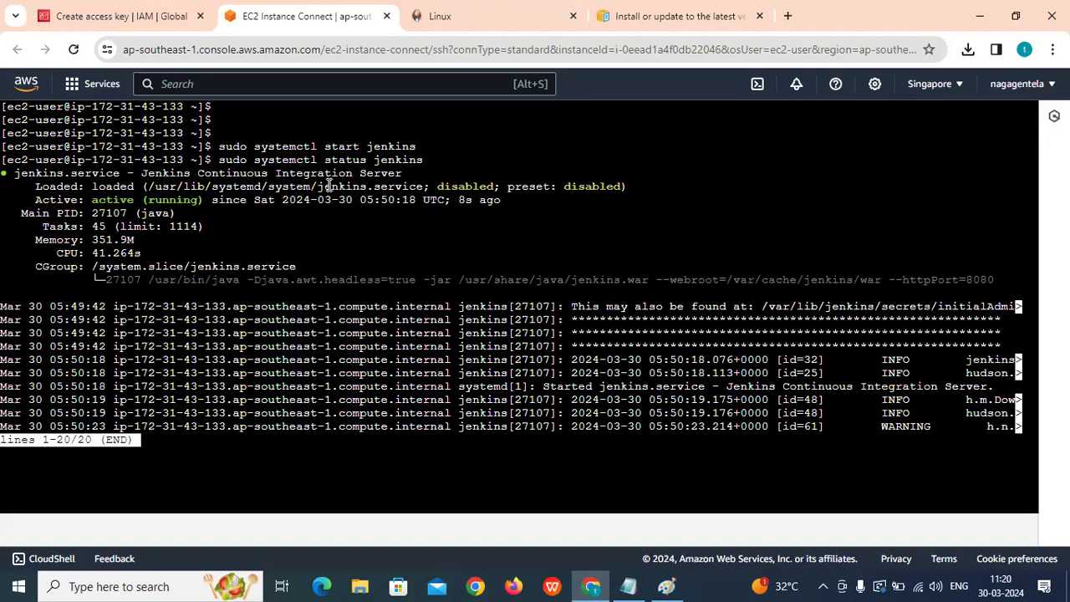
{"action": "key", "text": "q"}
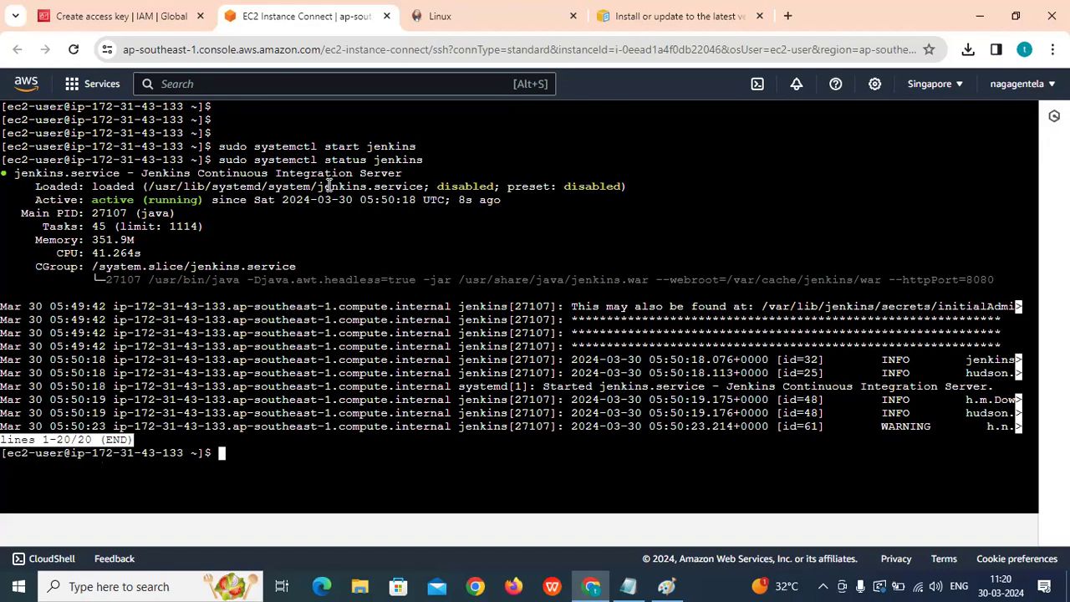
{"action": "key", "text": "Return"}
{"action": "type", "text": "clear"}
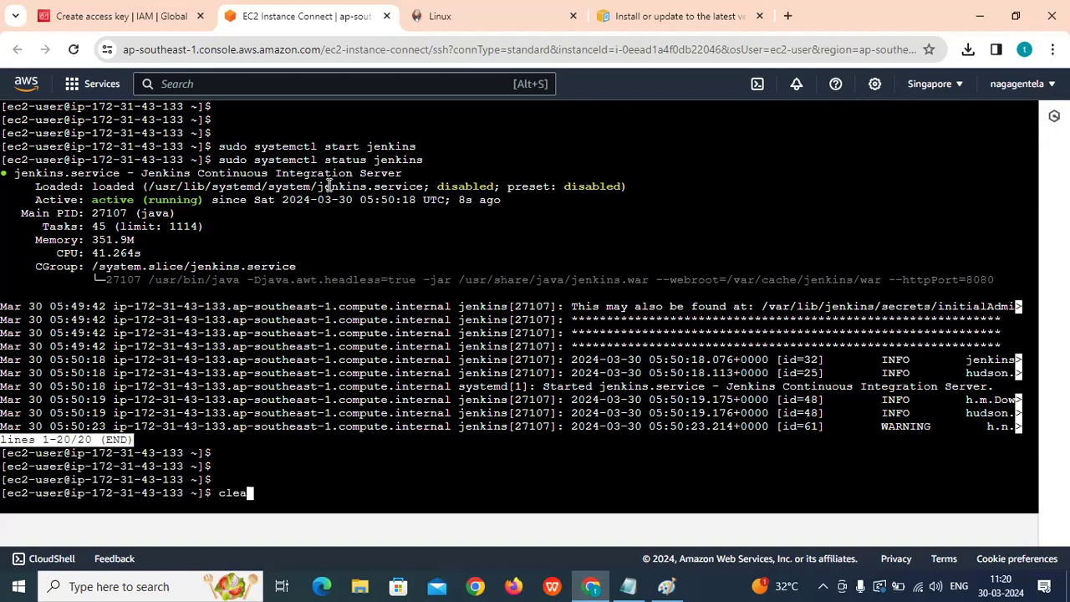
{"action": "key", "text": "Return"}
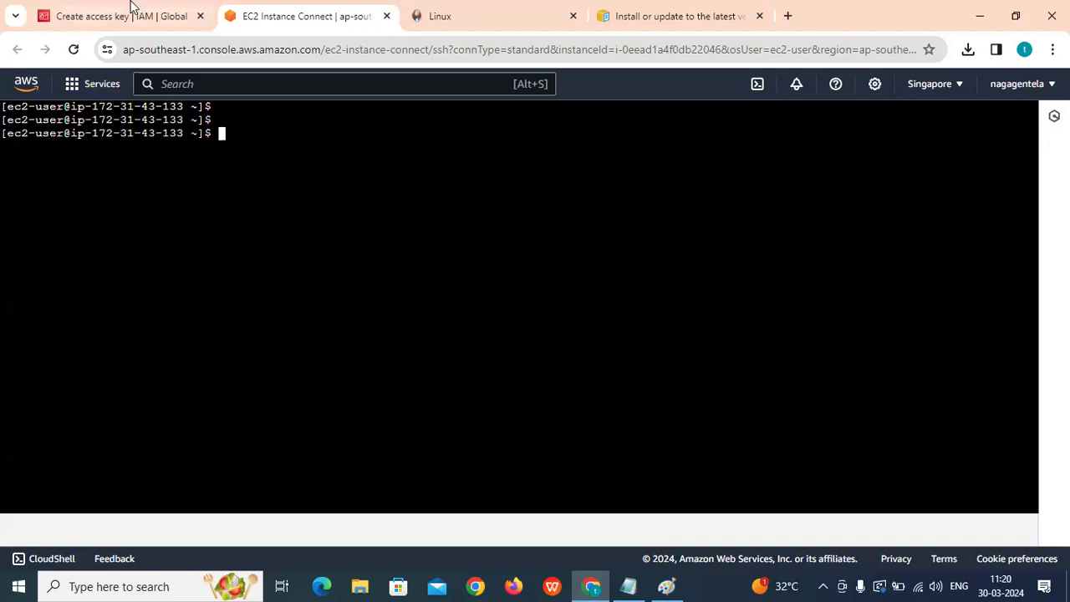
From the IAM tab, search the console for 'ec2' and open the EC2 service.
{"action": "left_click", "coordinate": [132, 24]}
{"action": "left_click", "coordinate": [207, 81]}
{"action": "type", "text": "e"}
{"action": "key", "text": "BackSpace"}
{"action": "type", "text": "i"}
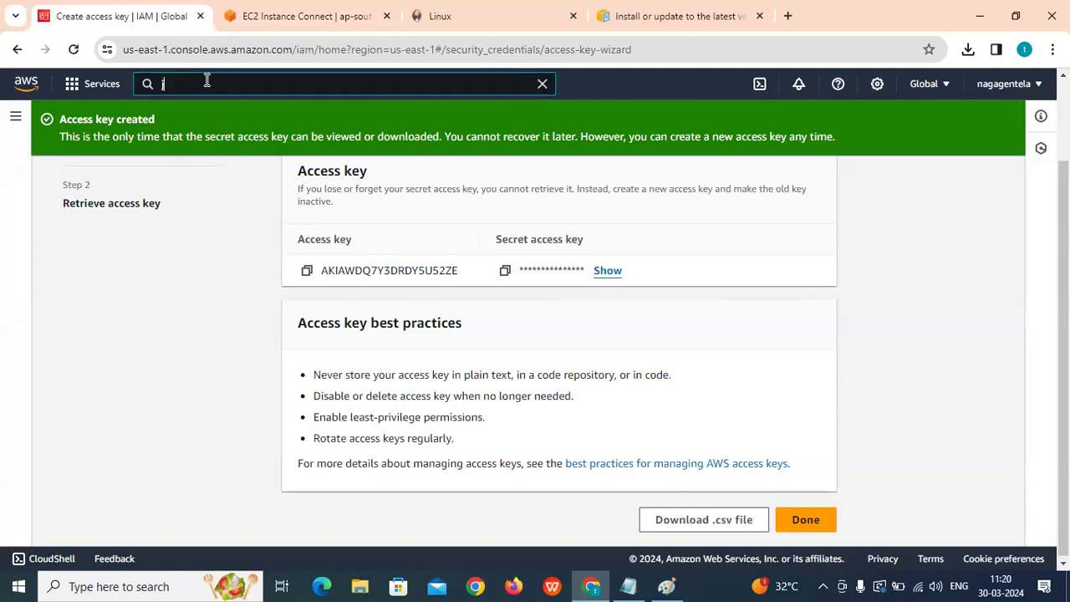
{"action": "key", "text": "BackSpace"}
{"action": "type", "text": "ec2"}
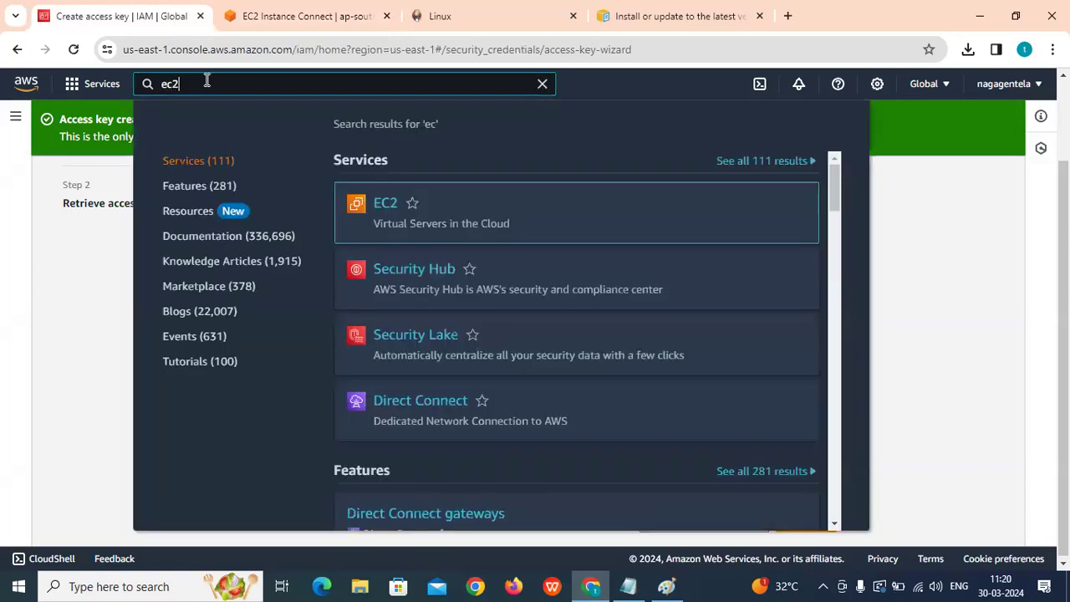
{"action": "left_click", "coordinate": [385, 203]}
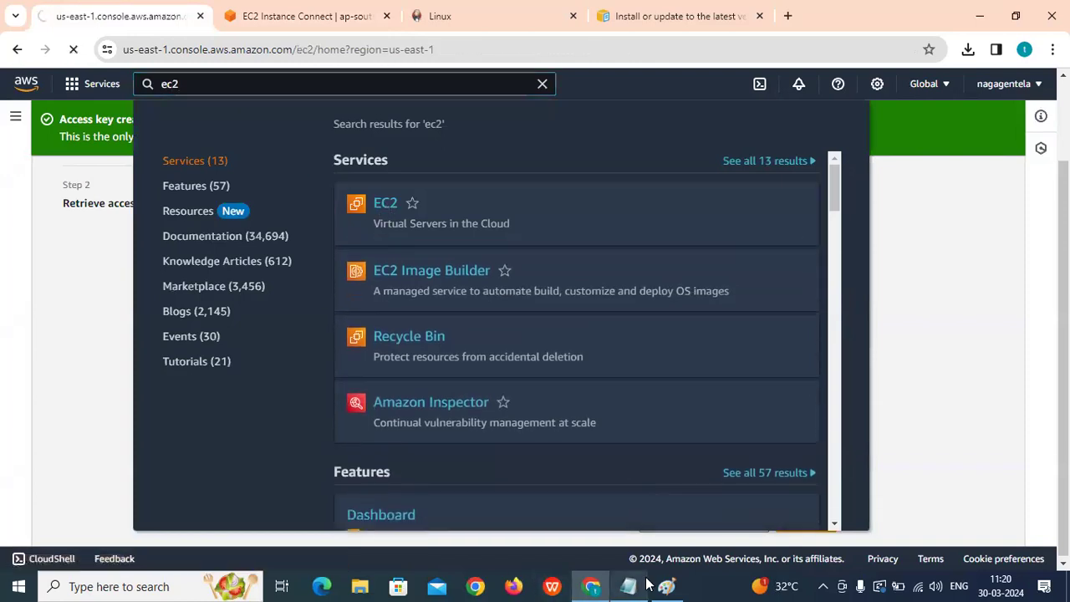
Underline the five tool-list entries, starting with Aws, in the green Paint diagram.
{"action": "key", "text": "alt+Tab"}
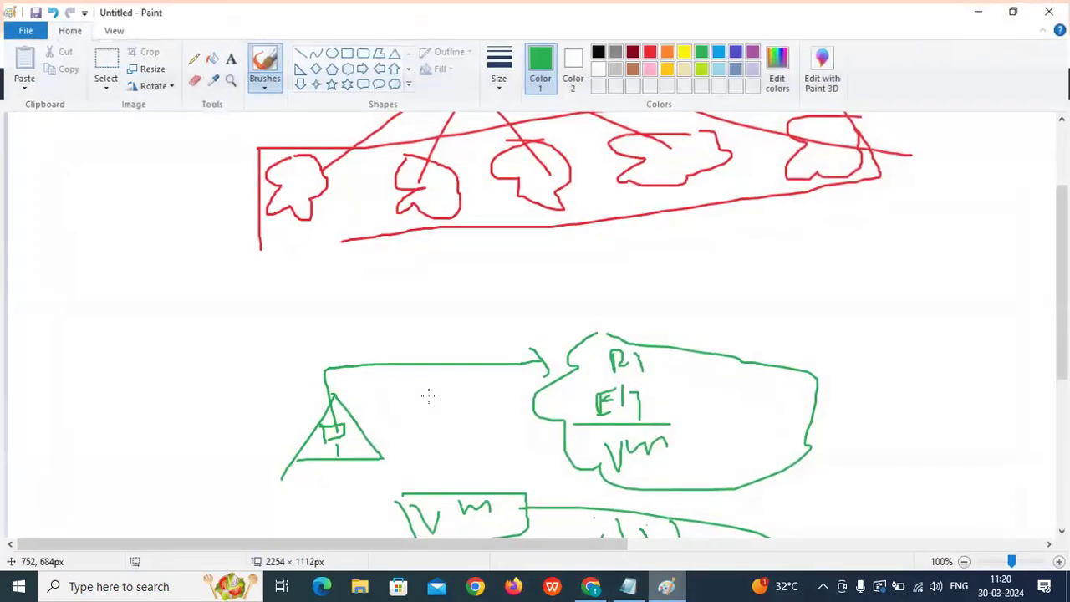
{"action": "scroll", "coordinate": [424, 332], "scroll_direction": "down", "scroll_amount": 4}
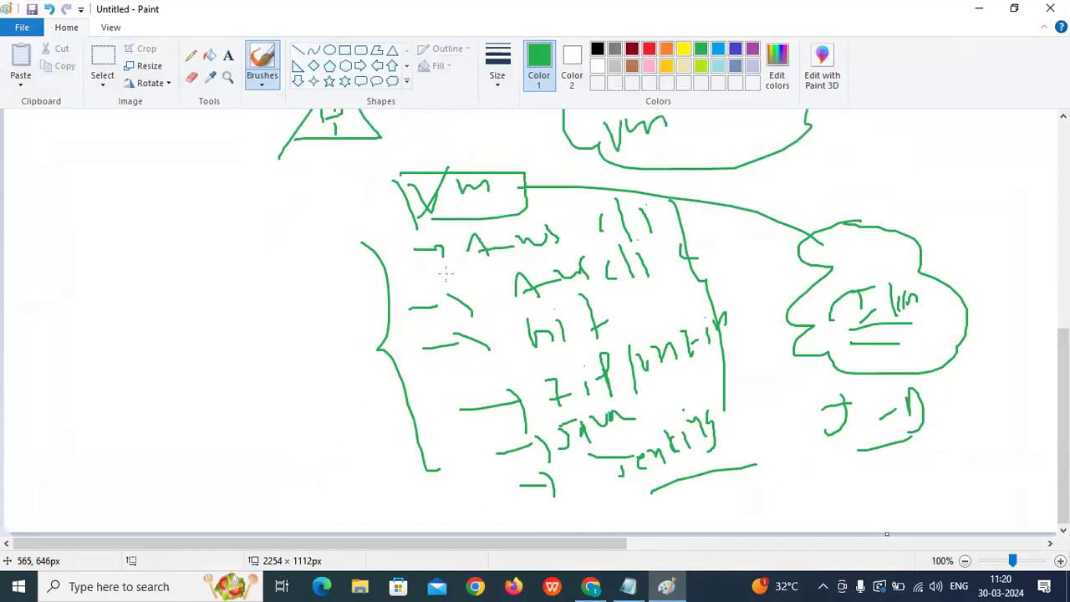
{"action": "left_click_drag", "start_coordinate": [420, 291], "coordinate": [552, 240]}
{"action": "left_click_drag", "start_coordinate": [486, 309], "coordinate": [576, 290]}
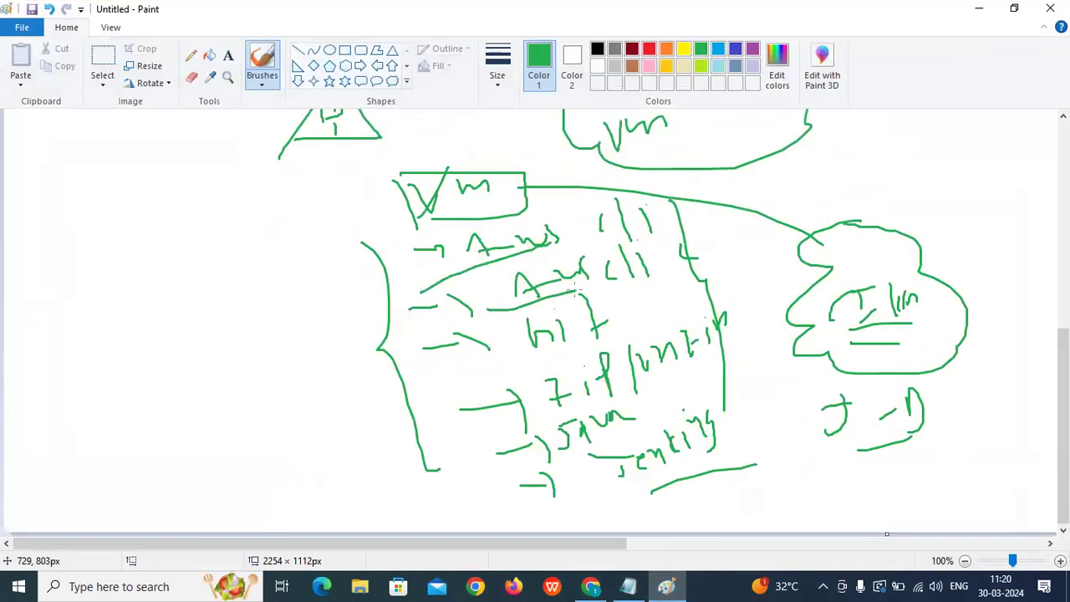
{"action": "left_click_drag", "start_coordinate": [481, 377], "coordinate": [561, 352]}
{"action": "left_click_drag", "start_coordinate": [512, 424], "coordinate": [598, 392]}
{"action": "left_click_drag", "start_coordinate": [500, 460], "coordinate": [606, 435]}
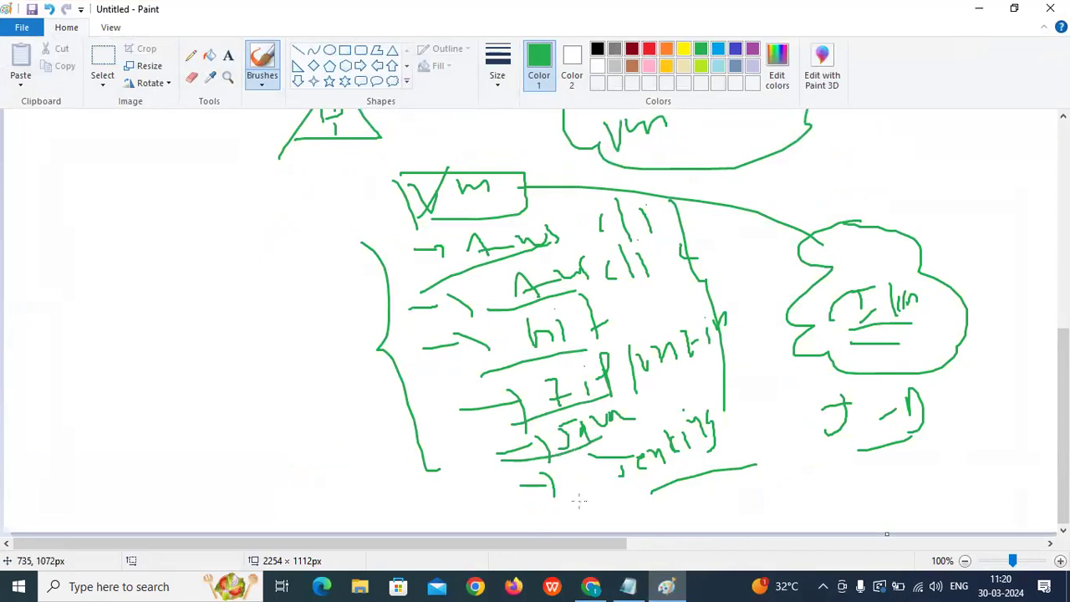
Loop the right-hand cloud and handwrite two underlined side notes, including 'SU', beside the VM box.
{"action": "scroll", "coordinate": [684, 451], "scroll_direction": "up", "scroll_amount": 3}
{"action": "mouse_move", "coordinate": [940, 331]}
{"action": "left_mouse_down"}
{"action": "mouse_move", "coordinate": [919, 500]}
{"action": "mouse_move", "coordinate": [802, 426]}
{"action": "left_mouse_up"}
{"action": "left_click_drag", "start_coordinate": [385, 308], "coordinate": [424, 274]}
{"action": "left_click_drag", "start_coordinate": [313, 306], "coordinate": [261, 320]}
{"action": "left_click_drag", "start_coordinate": [206, 318], "coordinate": [191, 349]}
{"action": "mouse_move", "coordinate": [209, 322]}
{"action": "left_mouse_down"}
{"action": "mouse_move", "coordinate": [235, 323]}
{"action": "mouse_move", "coordinate": [241, 336]}
{"action": "left_mouse_up"}
{"action": "left_click_drag", "start_coordinate": [204, 361], "coordinate": [268, 339]}
{"action": "mouse_move", "coordinate": [208, 414]}
{"action": "left_mouse_down"}
{"action": "mouse_move", "coordinate": [256, 382]}
{"action": "mouse_move", "coordinate": [280, 390]}
{"action": "left_mouse_up"}
{"action": "mouse_move", "coordinate": [292, 370]}
{"action": "left_mouse_down"}
{"action": "mouse_move", "coordinate": [289, 398]}
{"action": "mouse_move", "coordinate": [319, 402]}
{"action": "left_mouse_up"}
{"action": "left_click_drag", "start_coordinate": [264, 432], "coordinate": [308, 422]}
{"action": "left_click_drag", "start_coordinate": [299, 408], "coordinate": [322, 386]}
{"action": "left_click_drag", "start_coordinate": [314, 403], "coordinate": [304, 410]}
Add extra rings inside the right-hand cloud circle and minimise Paint.
{"action": "mouse_move", "coordinate": [967, 364]}
{"action": "left_mouse_down"}
{"action": "mouse_move", "coordinate": [815, 430]}
{"action": "mouse_move", "coordinate": [986, 378]}
{"action": "left_mouse_up"}
{"action": "mouse_move", "coordinate": [870, 359]}
{"action": "left_mouse_down"}
{"action": "mouse_move", "coordinate": [844, 455]}
{"action": "mouse_move", "coordinate": [928, 460]}
{"action": "left_mouse_up"}
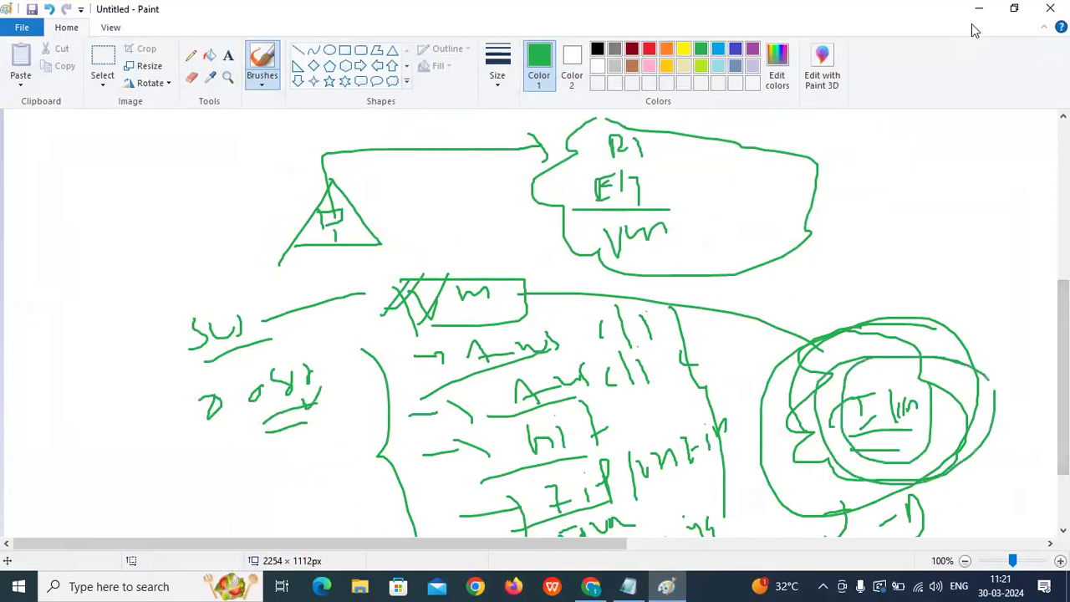
{"action": "left_click", "coordinate": [979, 8]}
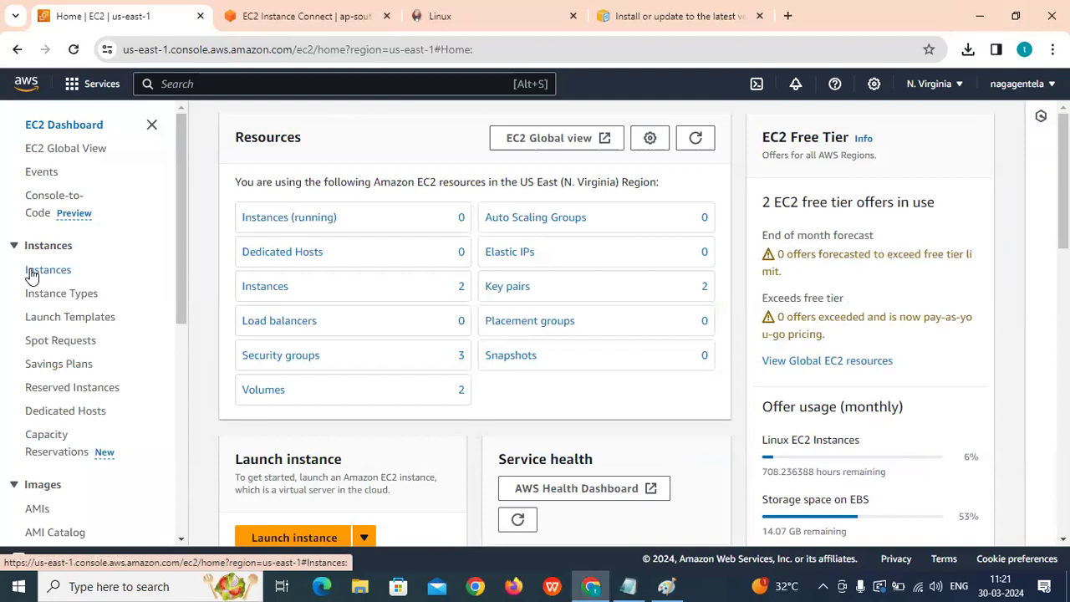
In Asia Pacific (Singapore), select Jenkins-Server and open its Jenkins-SG group from the Security tab.
{"action": "left_click", "coordinate": [26, 272]}
{"action": "left_click", "coordinate": [930, 83]}
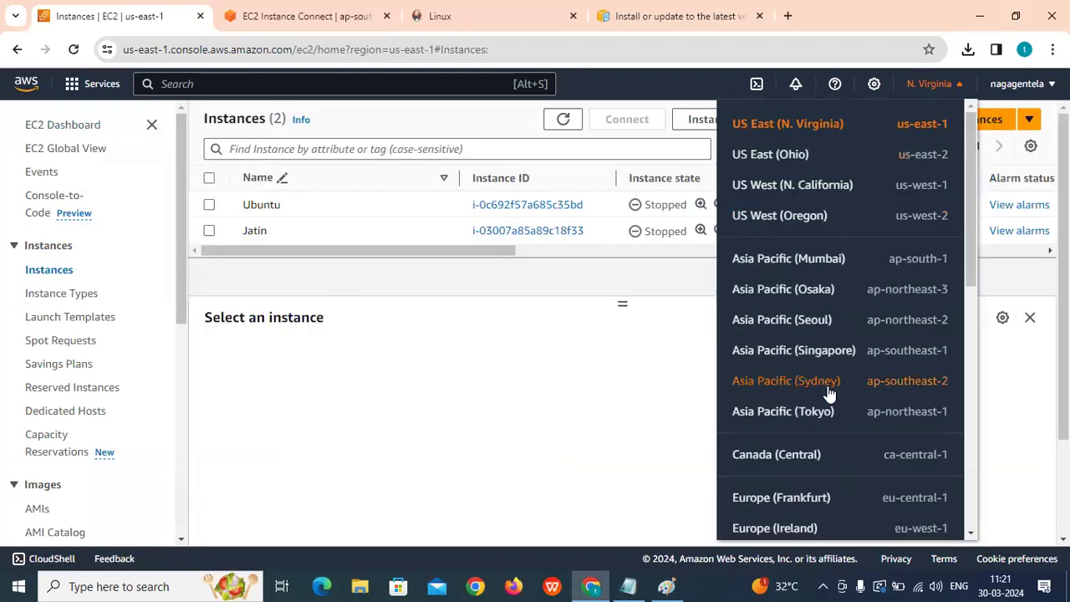
{"action": "left_click", "coordinate": [834, 355]}
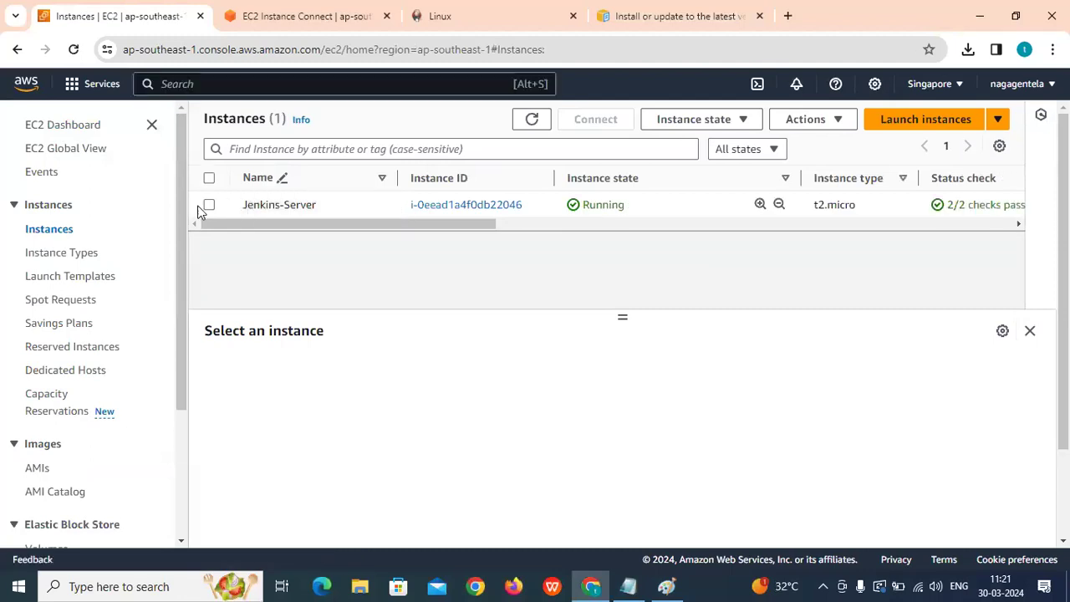
{"action": "left_click", "coordinate": [249, 209]}
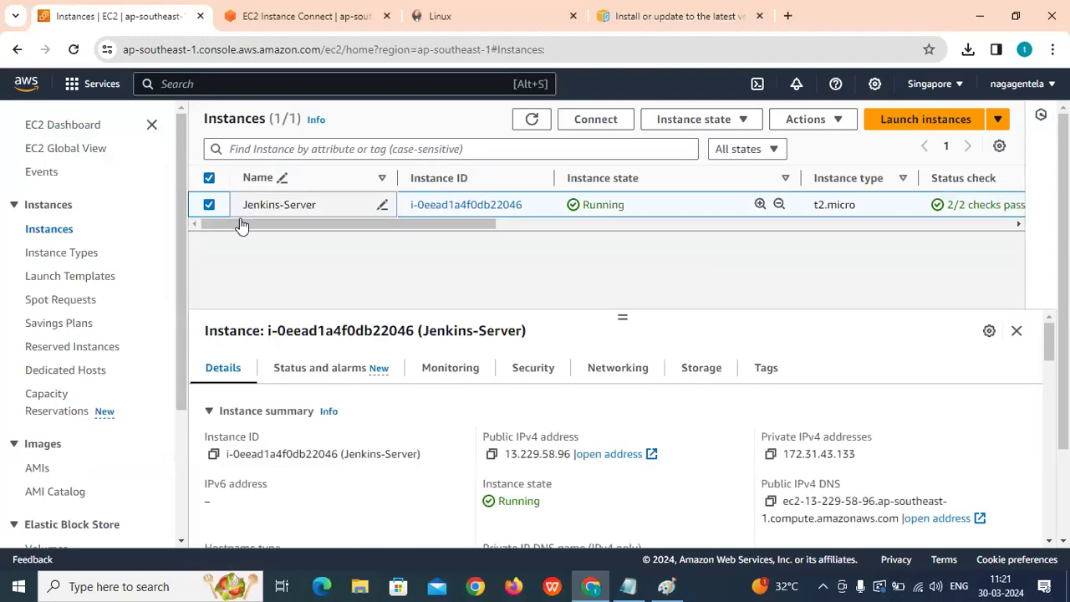
{"action": "left_click", "coordinate": [535, 367]}
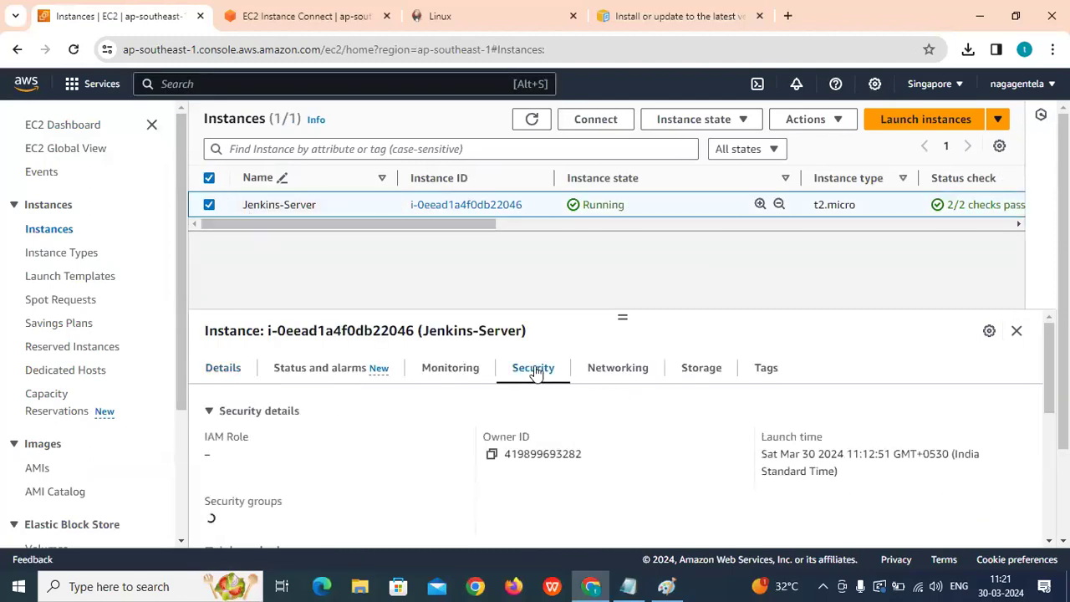
{"action": "scroll", "coordinate": [535, 373], "scroll_direction": "down", "scroll_amount": 3}
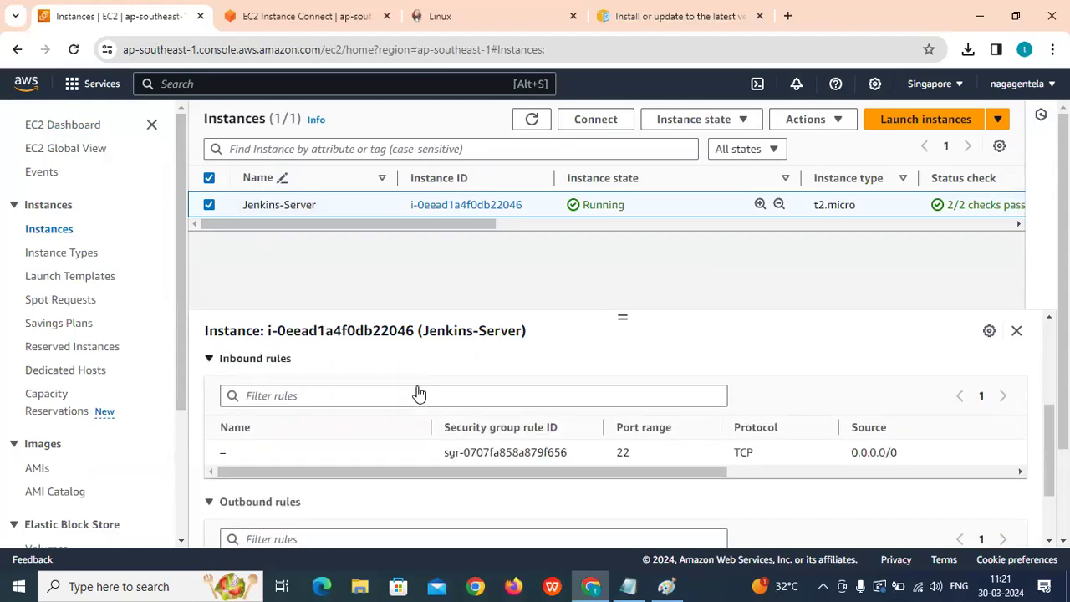
{"action": "left_click", "coordinate": [310, 373]}
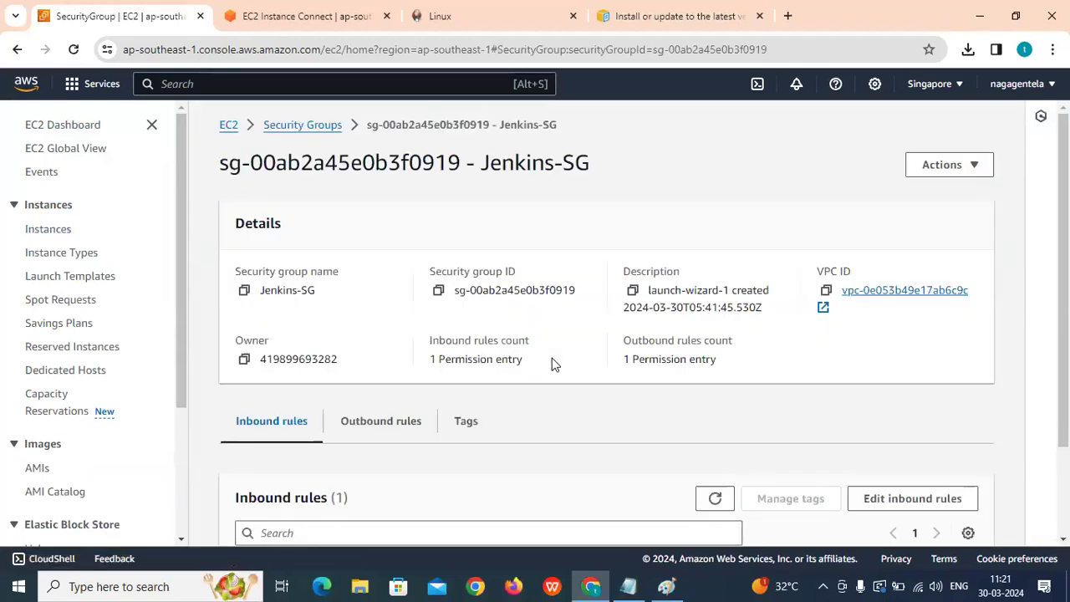
Add a Custom TCP inbound rule for port 8080 from Anywhere-IPv4 (0.0.0.0/0) and save it.
{"action": "scroll", "coordinate": [552, 363], "scroll_direction": "down", "scroll_amount": 2}
{"action": "left_click", "coordinate": [902, 387]}
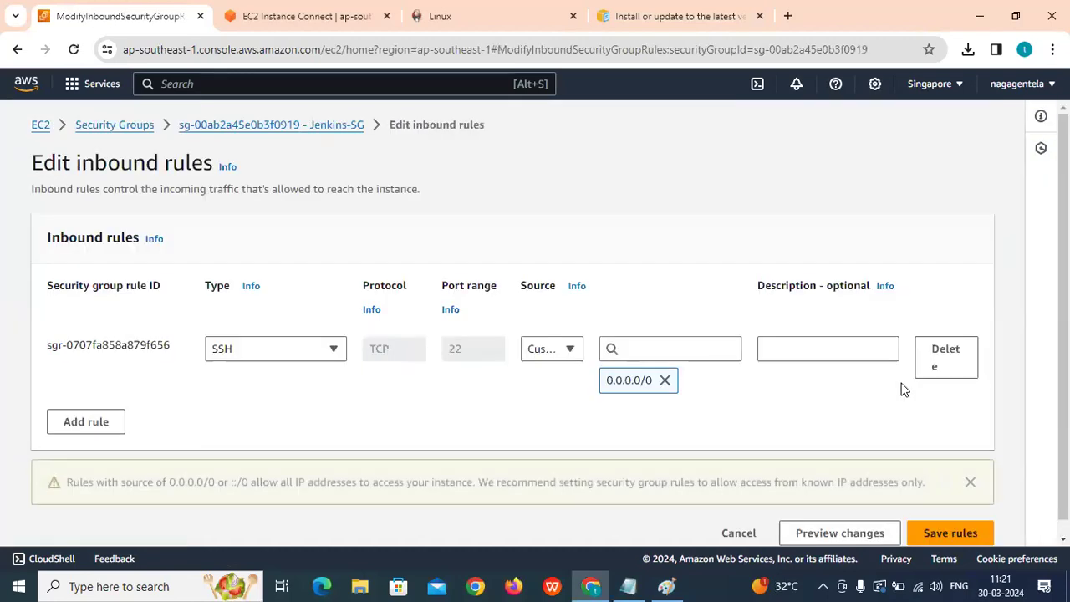
{"action": "scroll", "coordinate": [126, 368], "scroll_direction": "down", "scroll_amount": 1}
{"action": "left_click", "coordinate": [80, 406]}
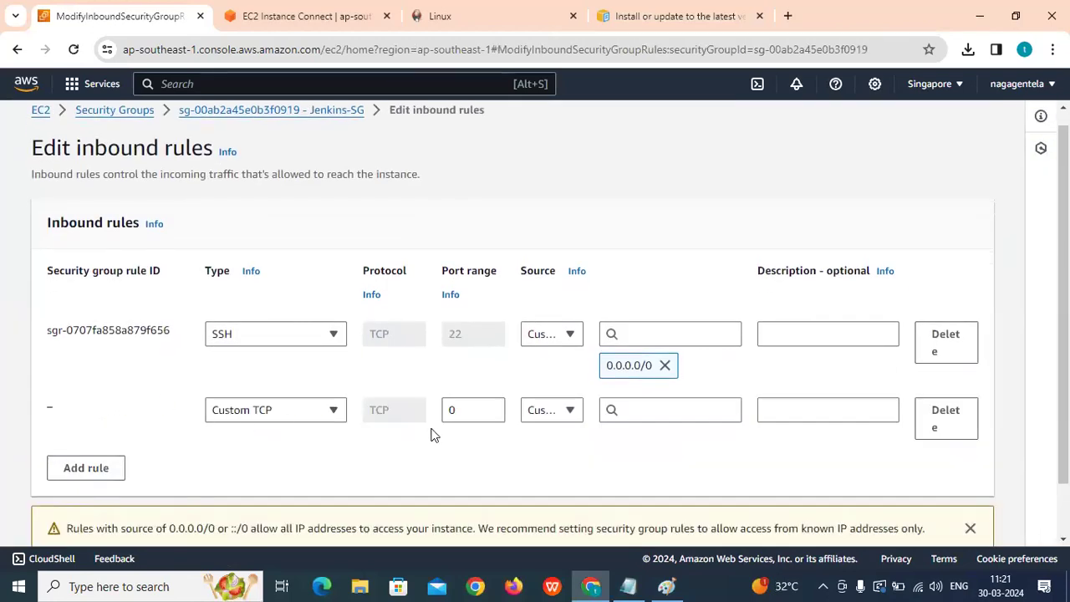
{"action": "left_click", "coordinate": [484, 406]}
{"action": "left_click", "coordinate": [563, 410]}
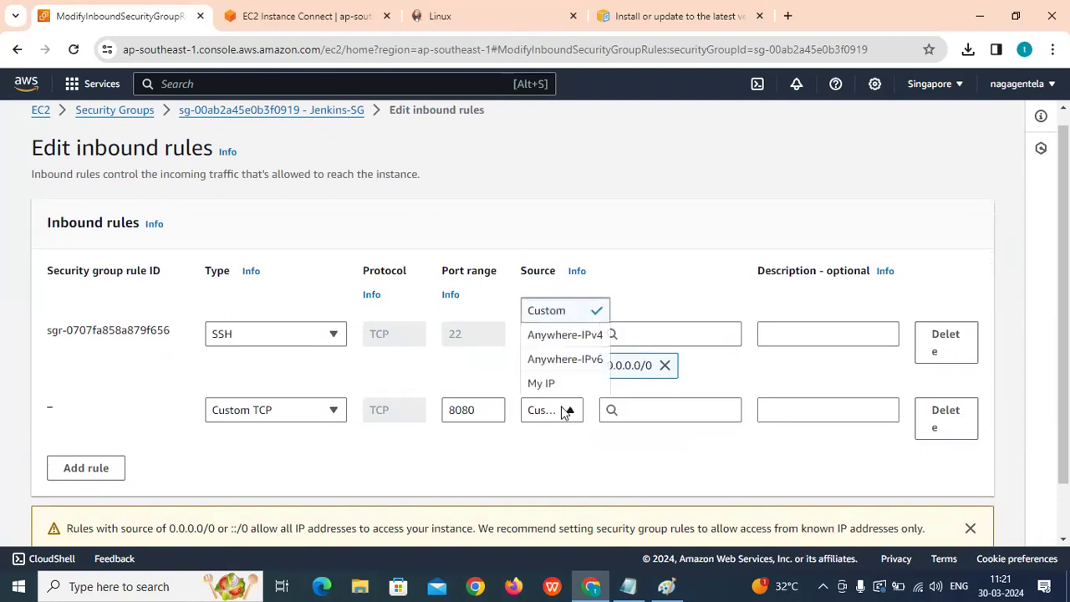
{"action": "left_click", "coordinate": [562, 336]}
{"action": "scroll", "coordinate": [551, 351], "scroll_direction": "down", "scroll_amount": 1}
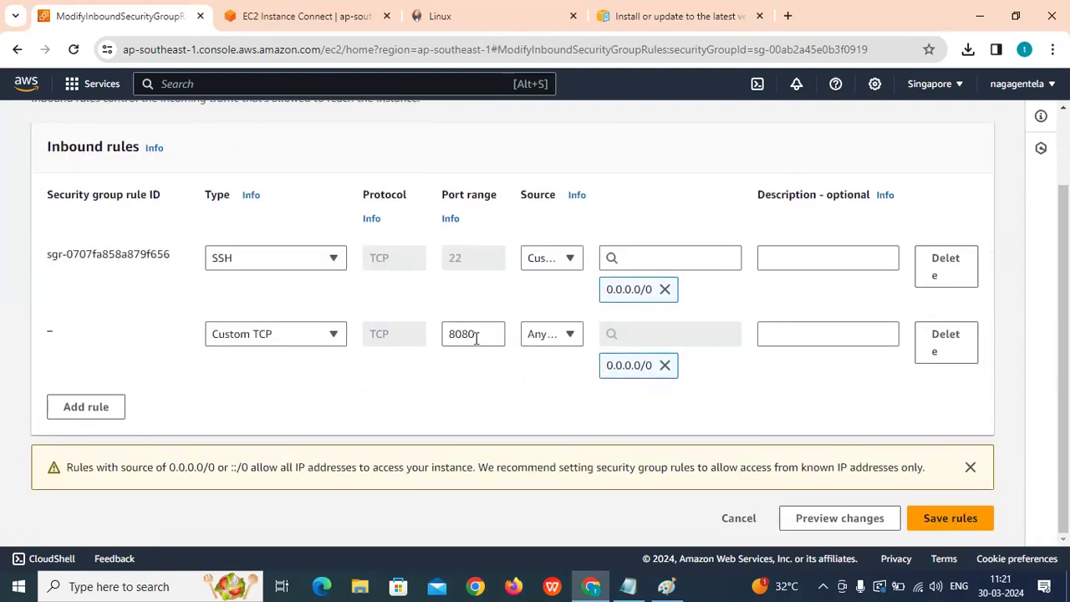
{"action": "left_click", "coordinate": [967, 517]}
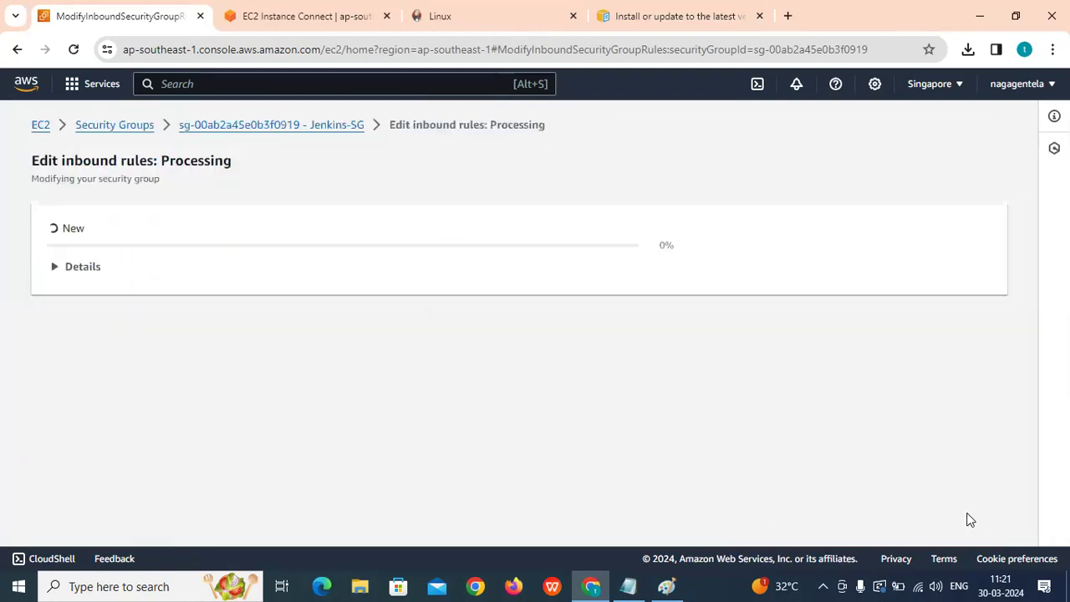
{"action": "left_click", "coordinate": [52, 230]}
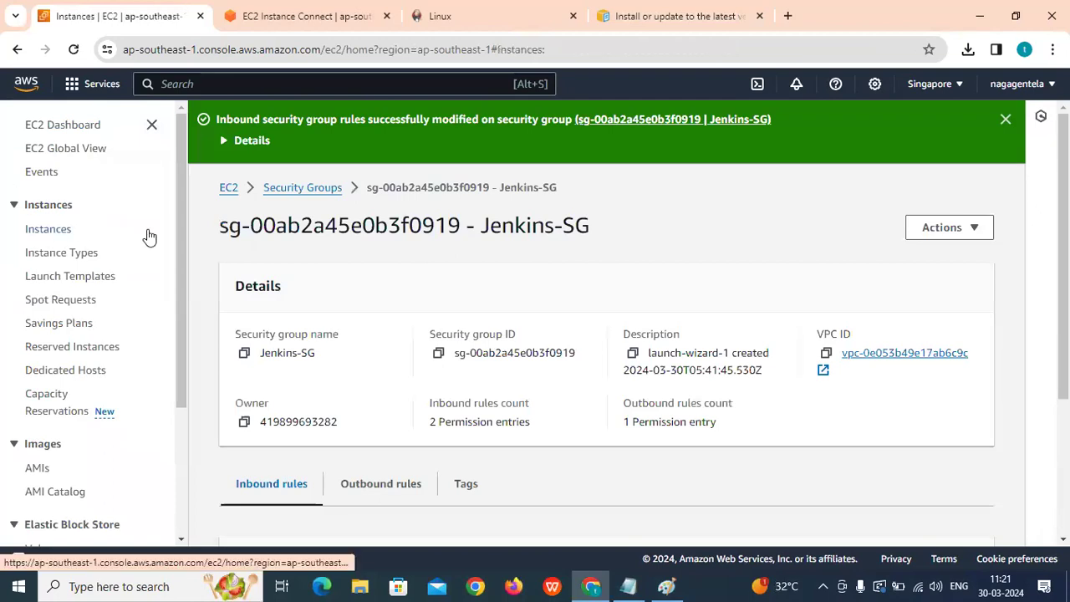
Refresh the instances and copy Jenkins-Server's public IPv4 address 13.229.58.96 from the Details tab.
{"action": "left_click", "coordinate": [535, 119]}
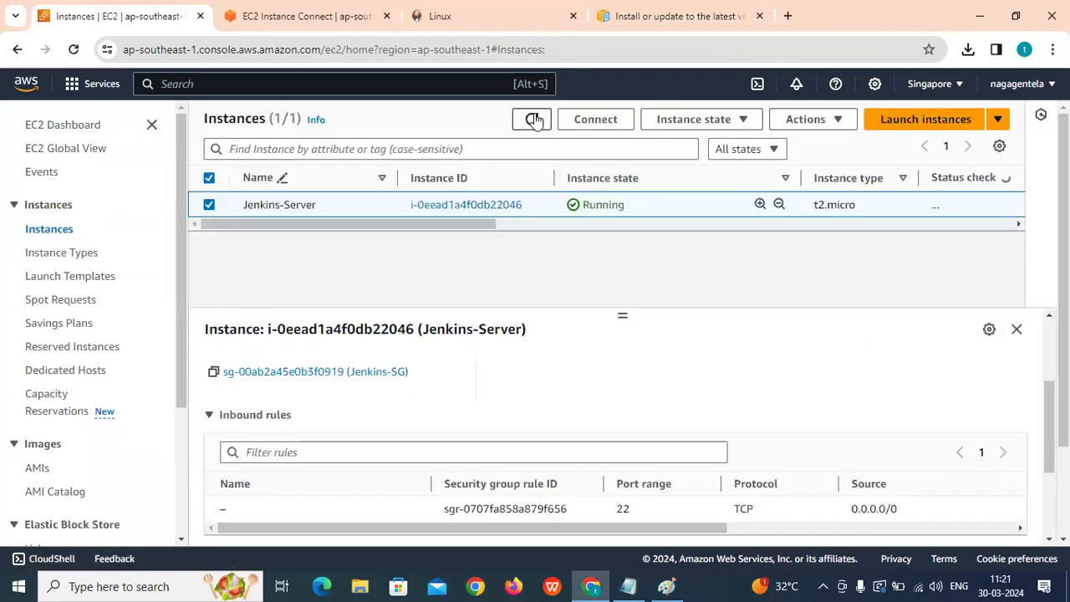
{"action": "left_click_drag", "start_coordinate": [621, 313], "coordinate": [615, 268]}
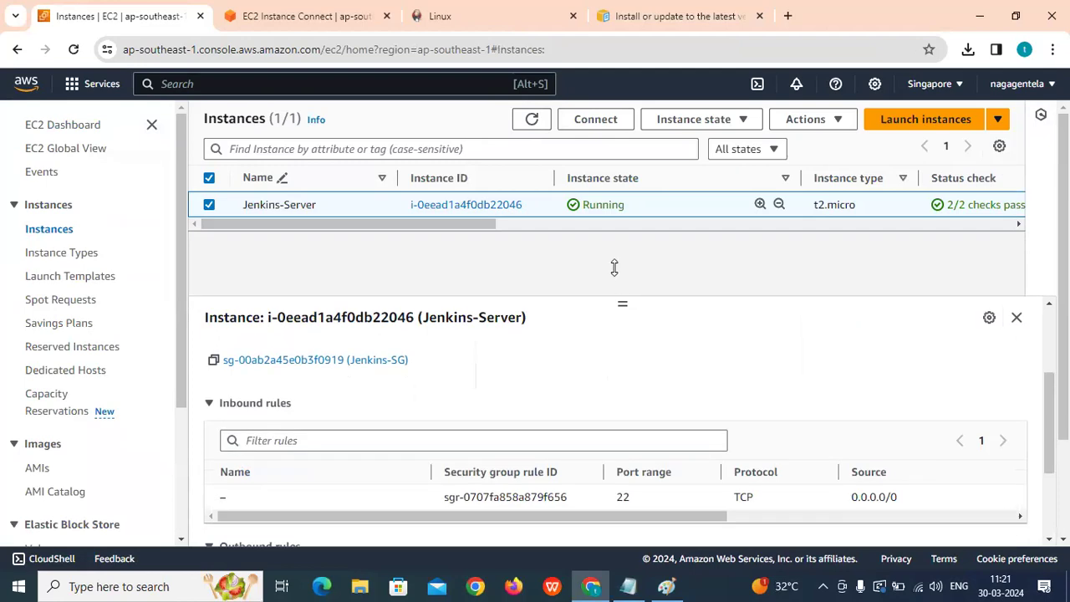
{"action": "scroll", "coordinate": [269, 372], "scroll_direction": "up", "scroll_amount": 2}
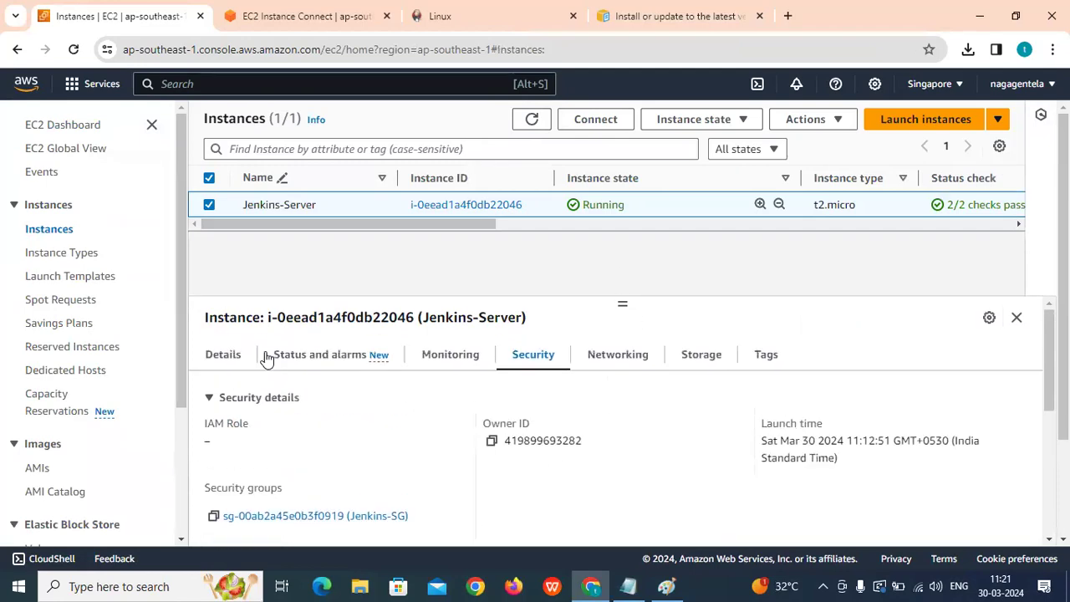
{"action": "left_click", "coordinate": [222, 360]}
{"action": "left_click", "coordinate": [492, 443]}
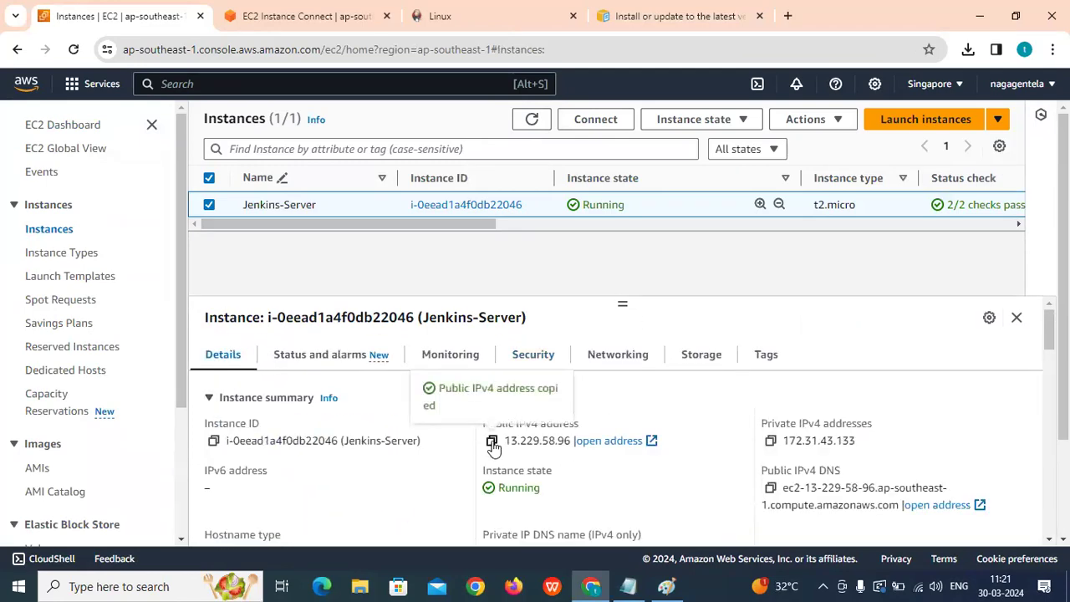
{"action": "left_click", "coordinate": [727, 16]}
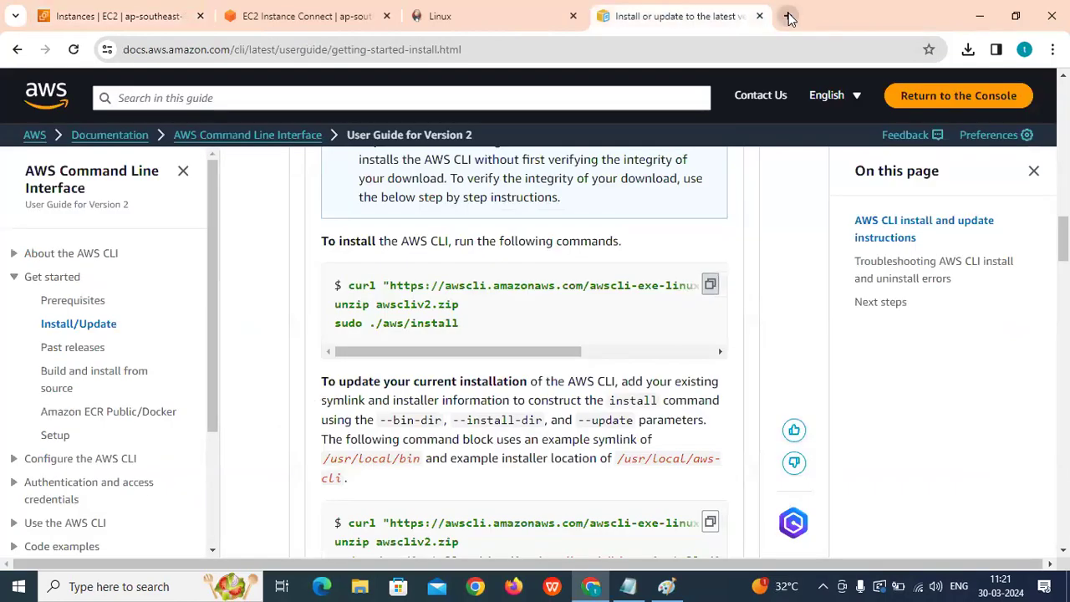
{"action": "left_click", "coordinate": [788, 15]}
{"action": "type", "text": "http://"}
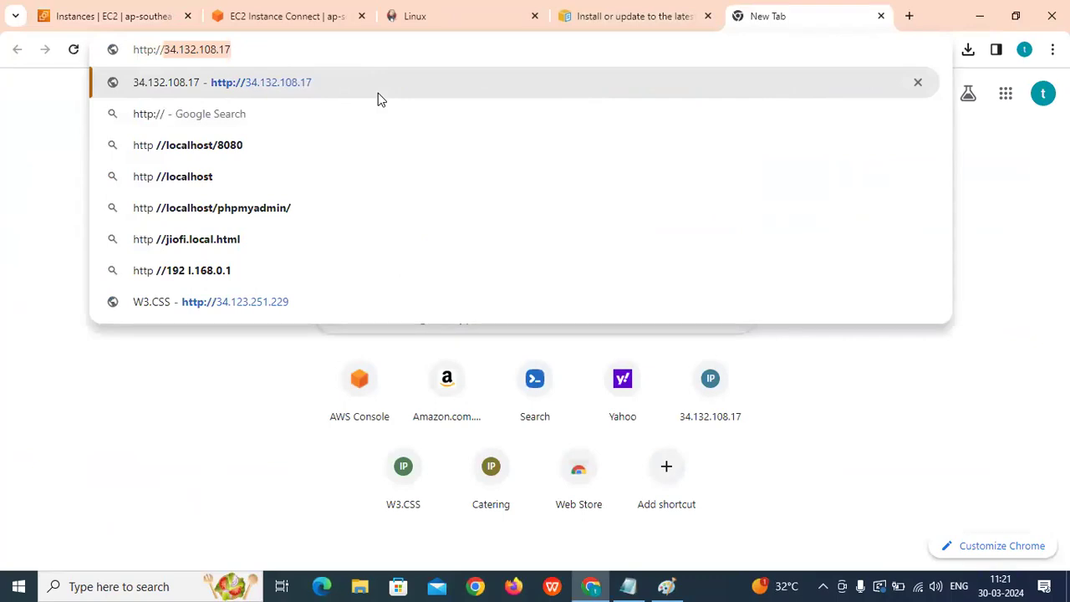
{"action": "key", "text": "ctrl+v"}
{"action": "type", "text": ":8080"}
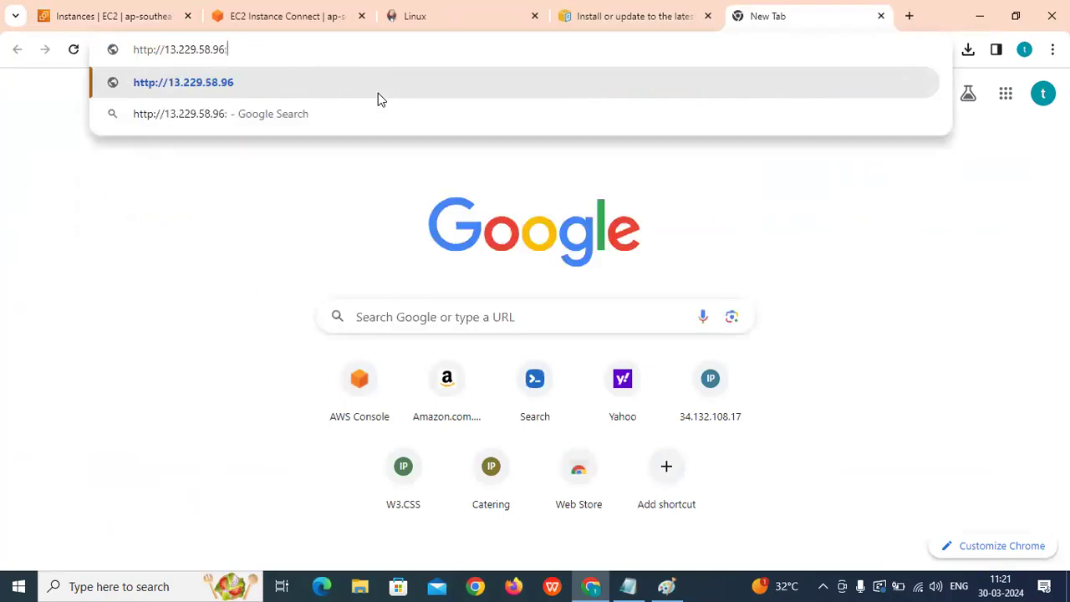
{"action": "key", "text": "Return"}
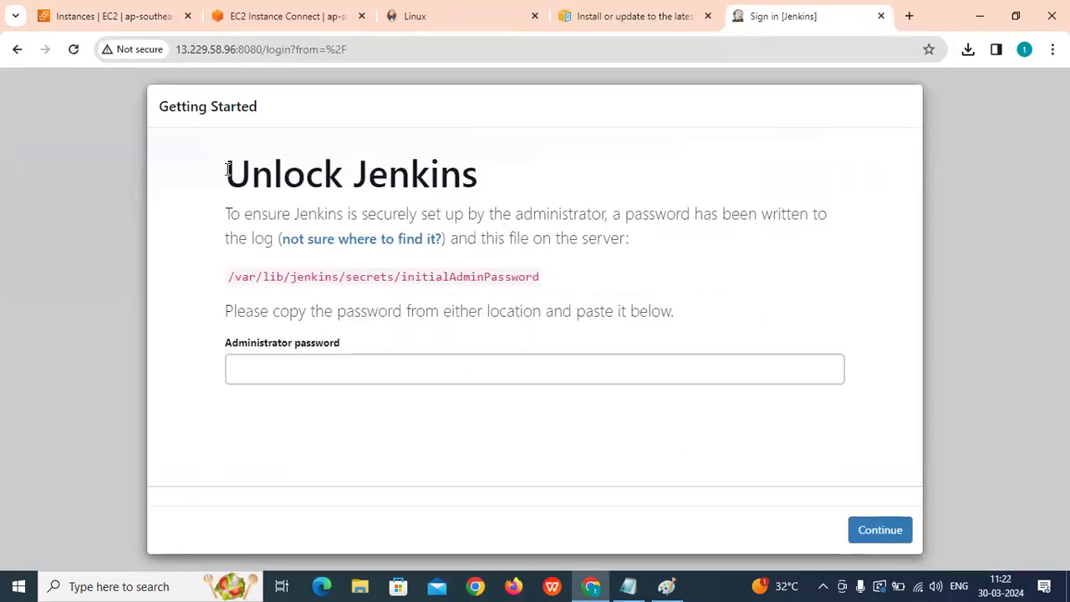
Highlight the Unlock Jenkins heading, the Administrator password label and the password file path.
{"action": "left_click_drag", "start_coordinate": [228, 169], "coordinate": [520, 180]}
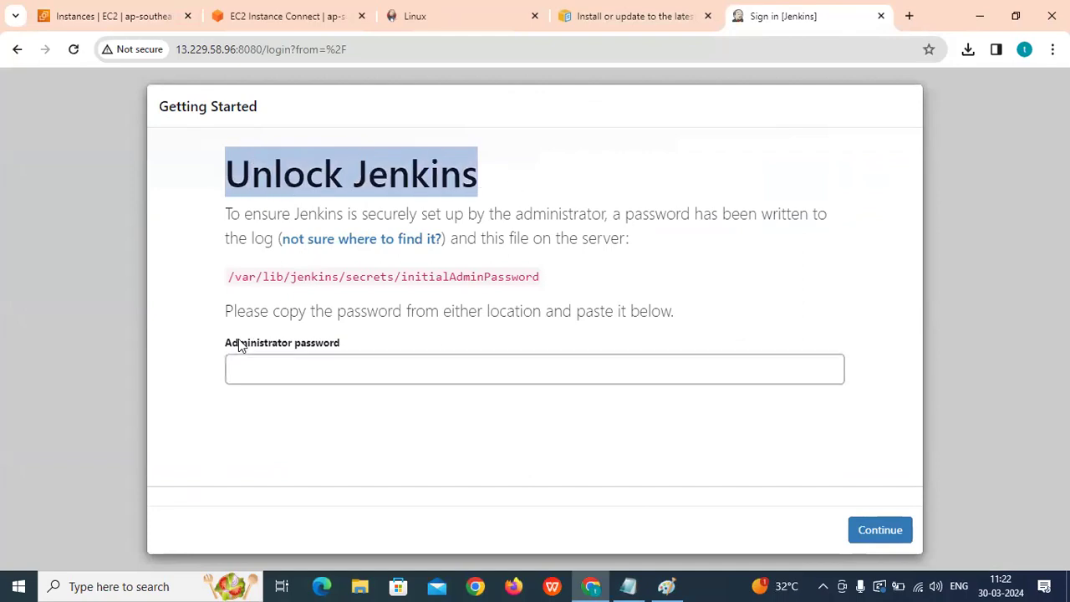
{"action": "left_click_drag", "start_coordinate": [226, 349], "coordinate": [282, 350]}
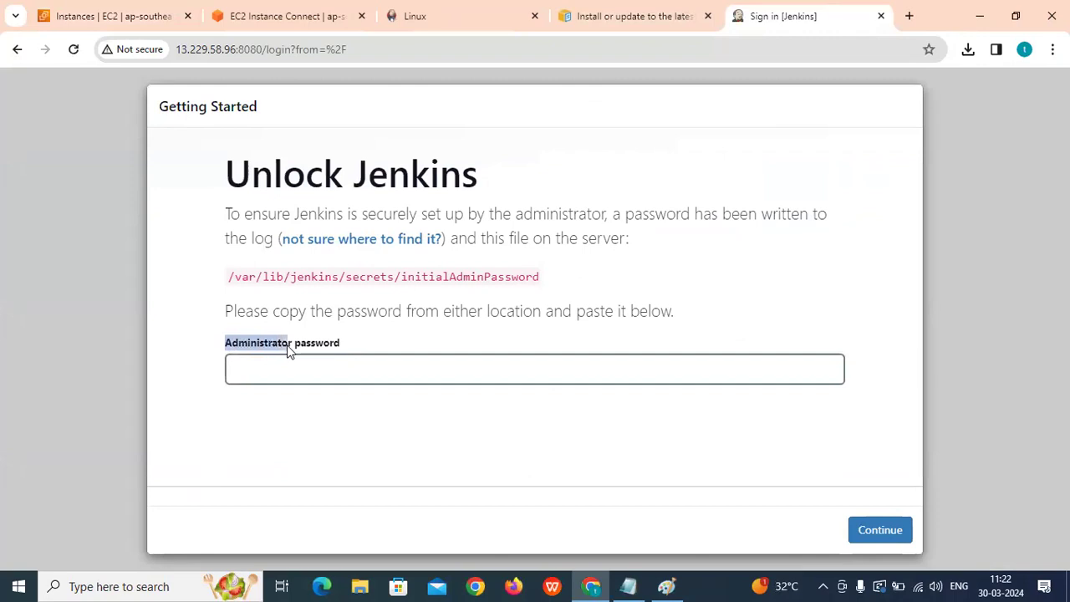
{"action": "left_click_drag", "start_coordinate": [228, 279], "coordinate": [559, 284]}
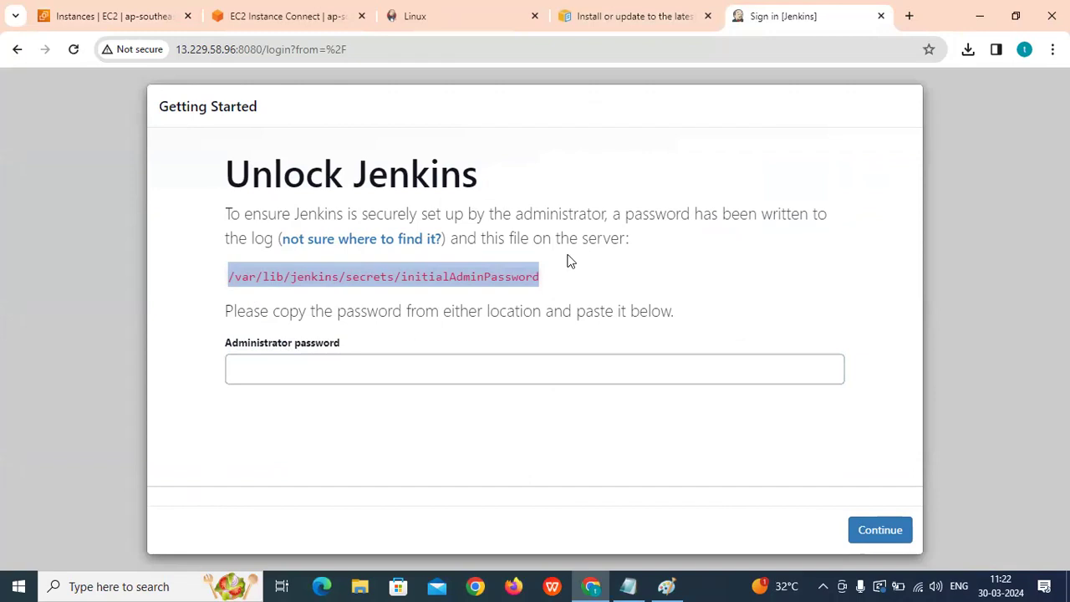
{"action": "left_click", "coordinate": [338, 300]}
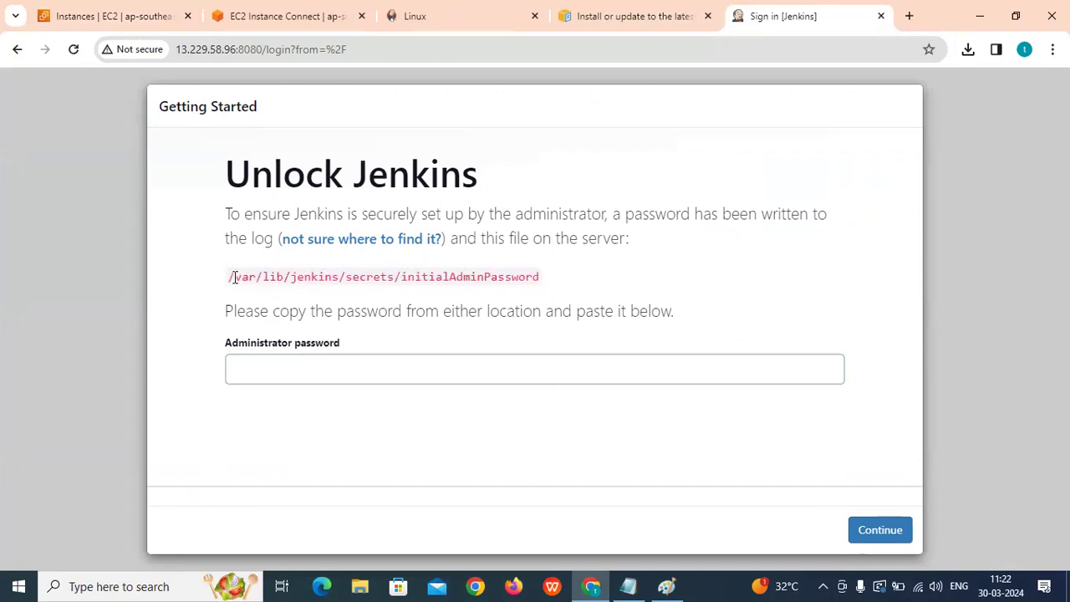
{"action": "left_click_drag", "start_coordinate": [236, 276], "coordinate": [348, 276]}
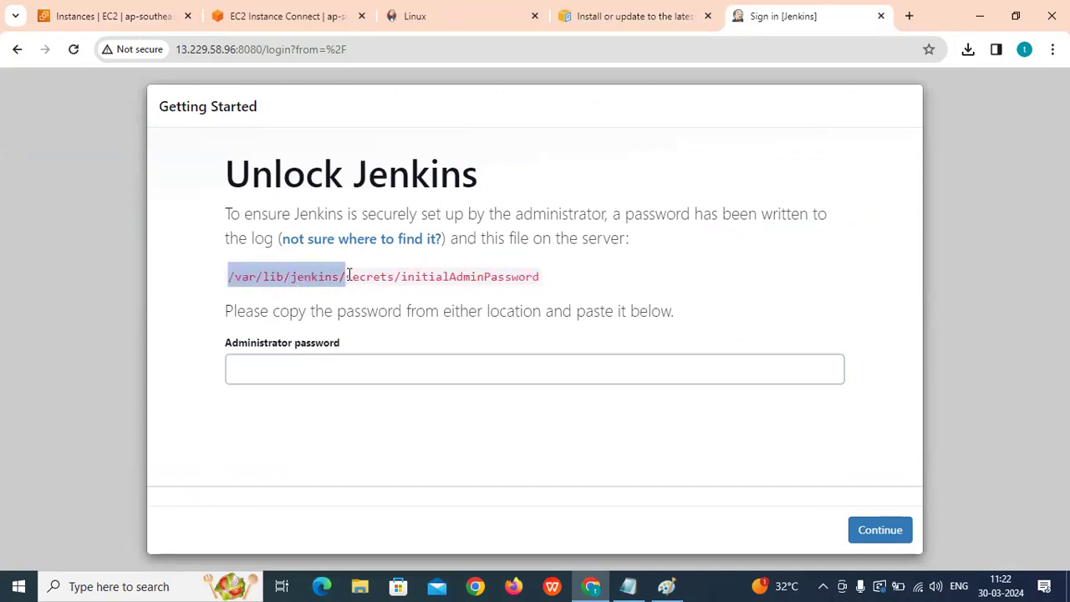
{"action": "left_click_drag", "start_coordinate": [406, 277], "coordinate": [539, 277]}
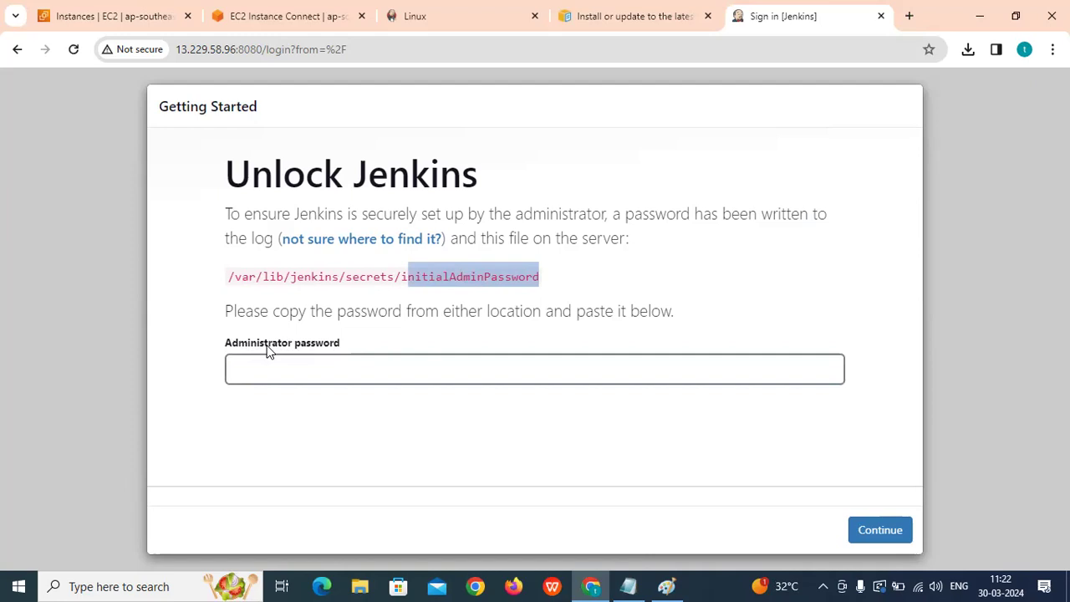
{"action": "left_click", "coordinate": [305, 366]}
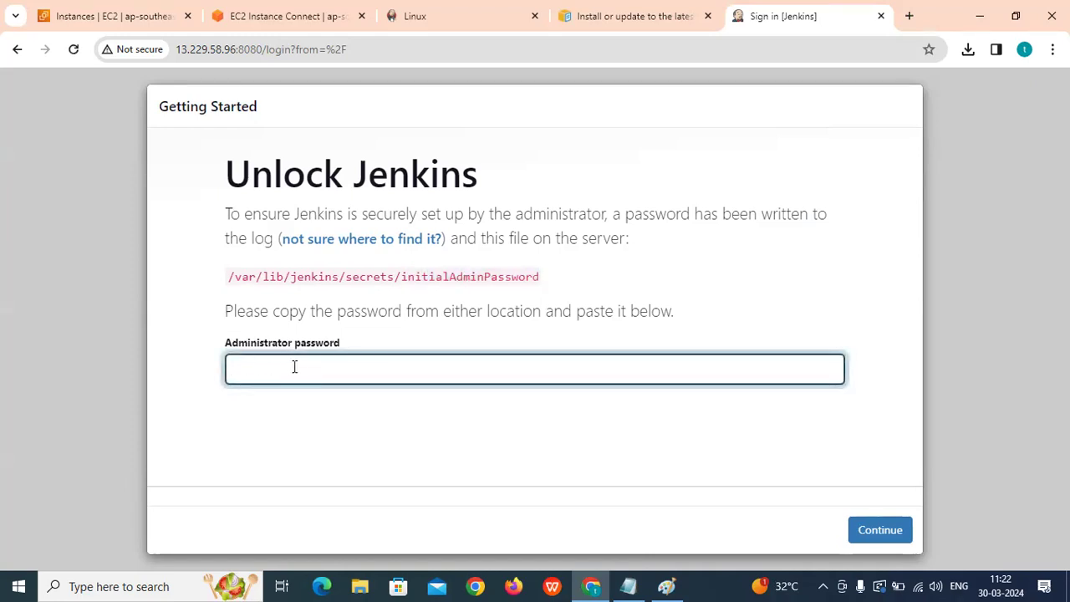
Copy the /var/lib/jenkins/secrets/initialAdminPassword path and return to the Instance Connect terminal.
{"action": "left_click_drag", "start_coordinate": [213, 186], "coordinate": [580, 183]}
{"action": "left_click_drag", "start_coordinate": [560, 276], "coordinate": [213, 275]}
{"action": "right_click", "coordinate": [259, 280]}
{"action": "left_click", "coordinate": [284, 289]}
{"action": "left_click", "coordinate": [267, 10]}
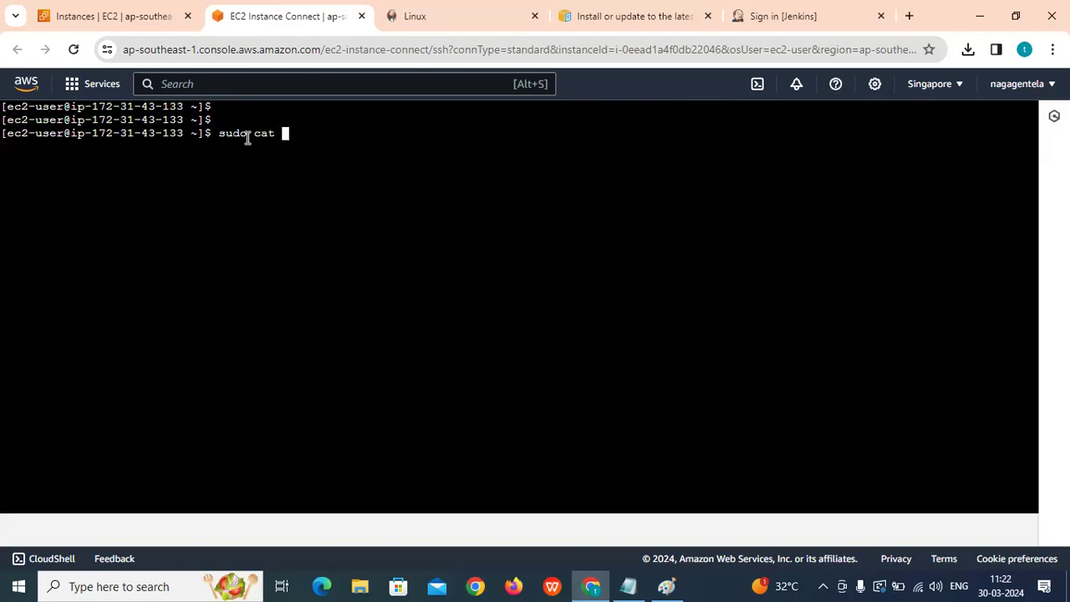
Print the admin password with sudo cat /var/lib/jenkins/secrets/initialAdminPassword and copy it.
{"action": "right_click", "coordinate": [302, 128]}
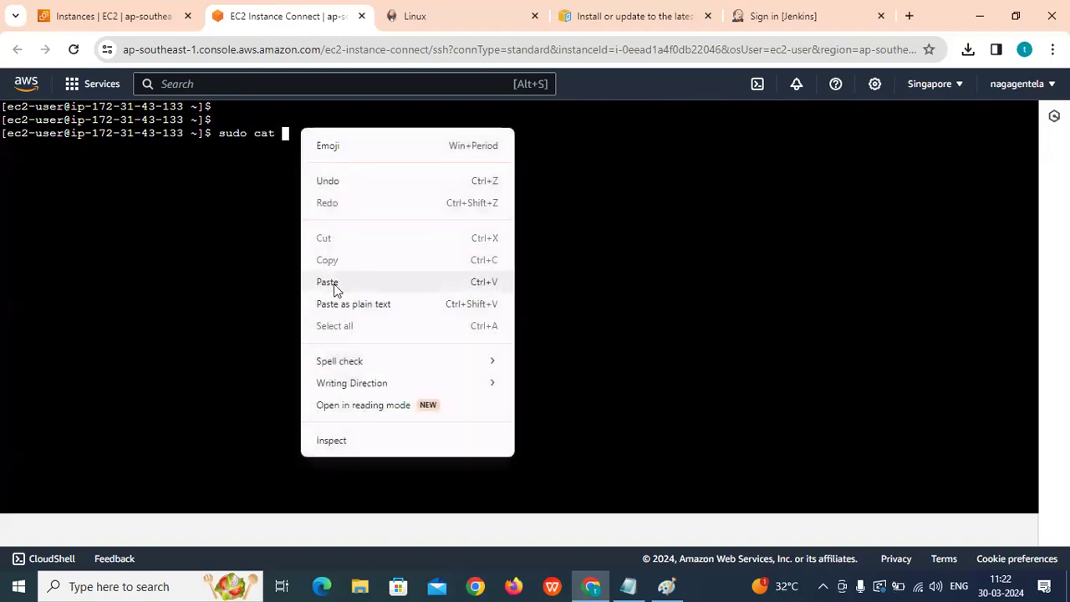
{"action": "left_click", "coordinate": [334, 285]}
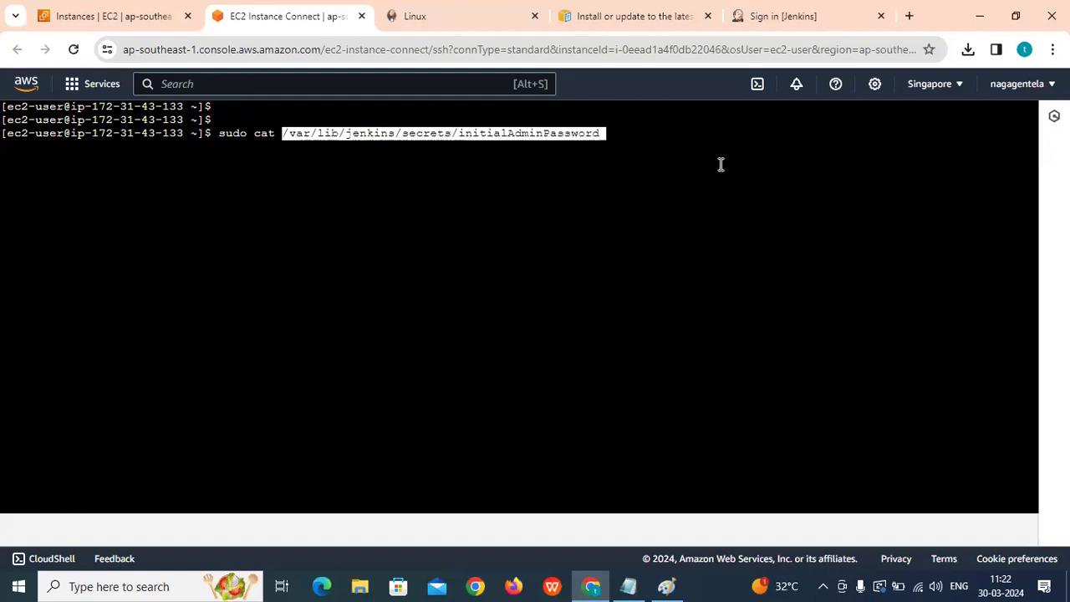
{"action": "key", "text": "Return"}
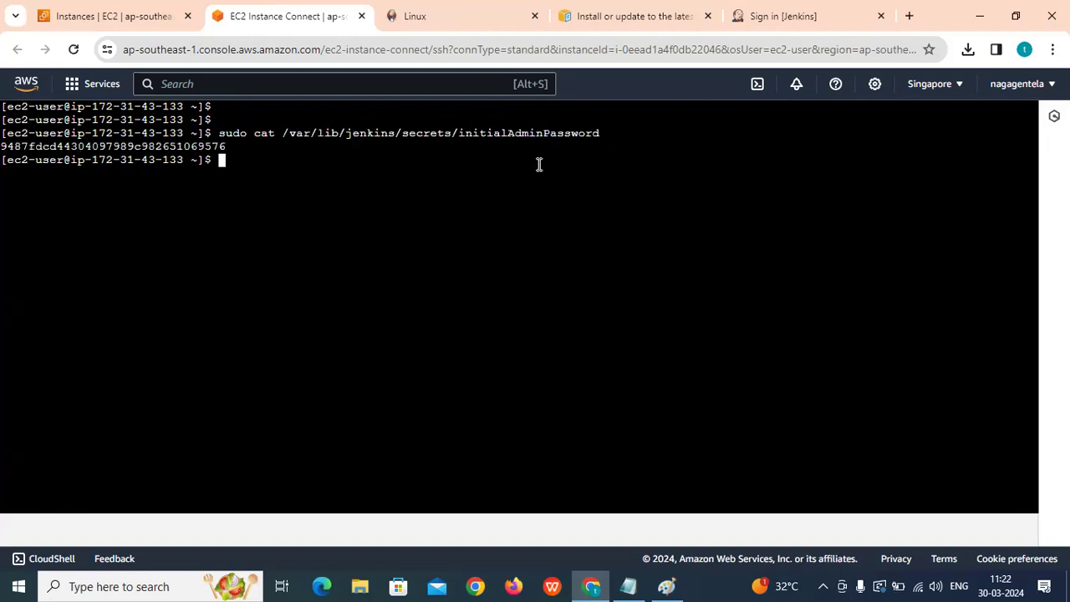
{"action": "left_click_drag", "start_coordinate": [455, 136], "coordinate": [601, 135]}
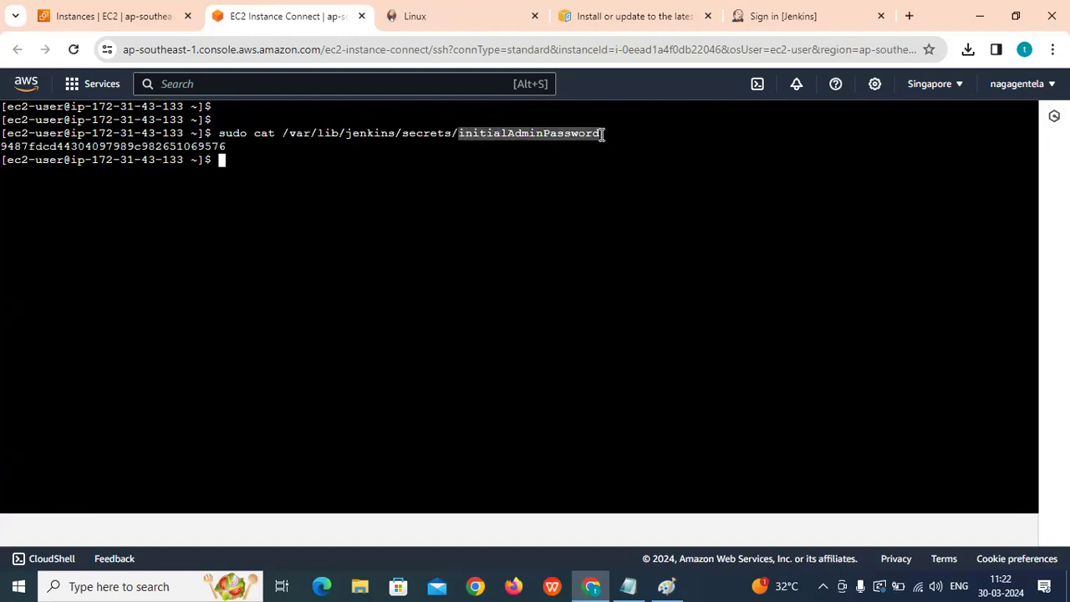
{"action": "left_click_drag", "start_coordinate": [2, 147], "coordinate": [220, 147]}
{"action": "right_click", "coordinate": [207, 149]}
{"action": "left_click", "coordinate": [243, 219]}
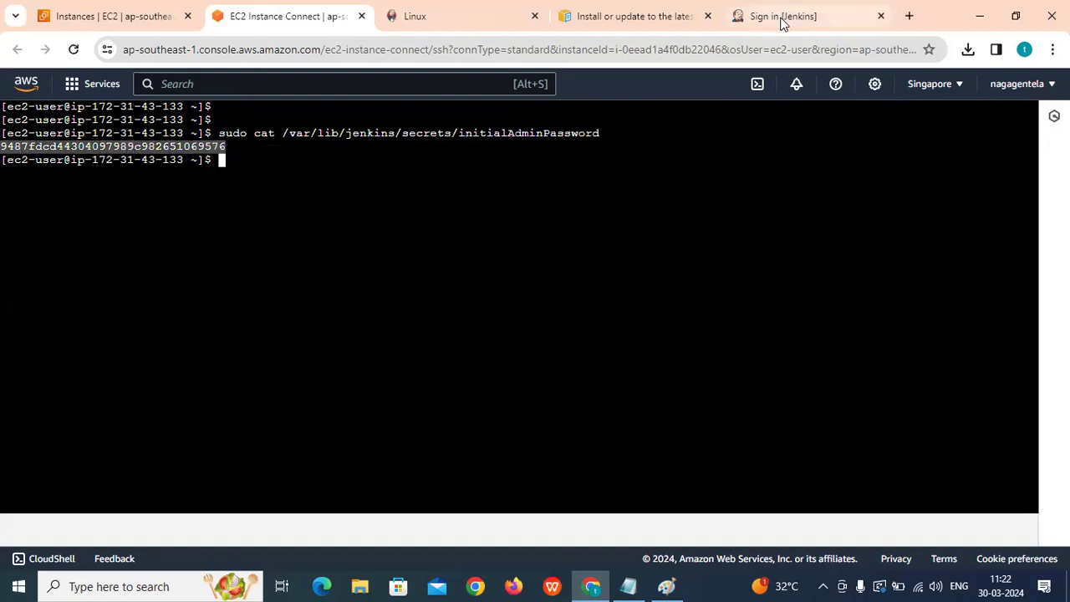
{"action": "left_click", "coordinate": [781, 18]}
Paste the administrator password to unlock Jenkins, and decline saving it in the browser.
{"action": "left_click", "coordinate": [298, 368]}
{"action": "right_click", "coordinate": [299, 368]}
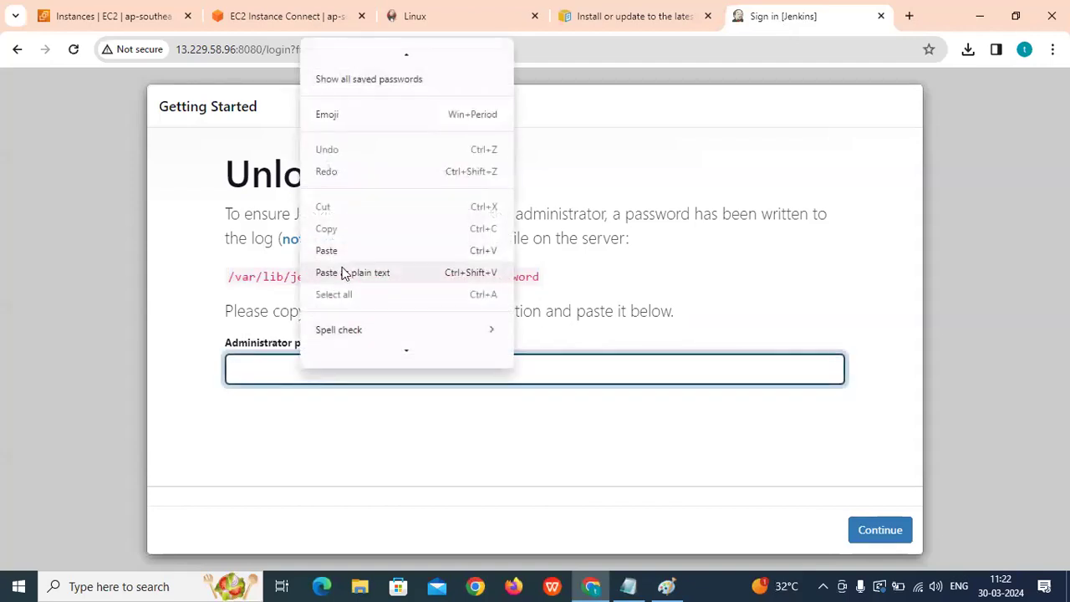
{"action": "left_click", "coordinate": [376, 249]}
{"action": "left_click", "coordinate": [909, 530]}
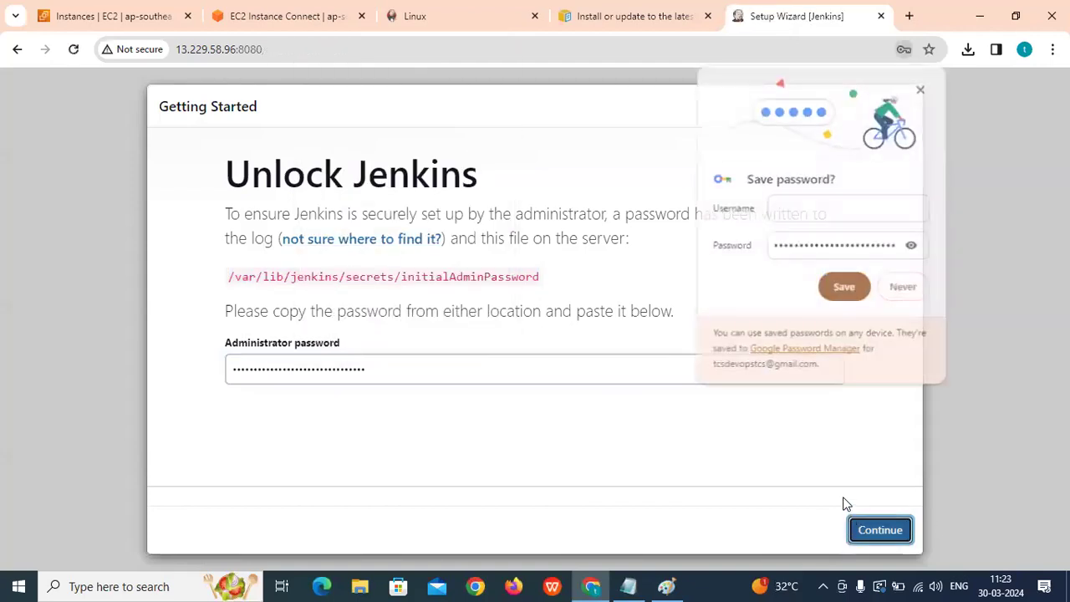
{"action": "left_click", "coordinate": [907, 290]}
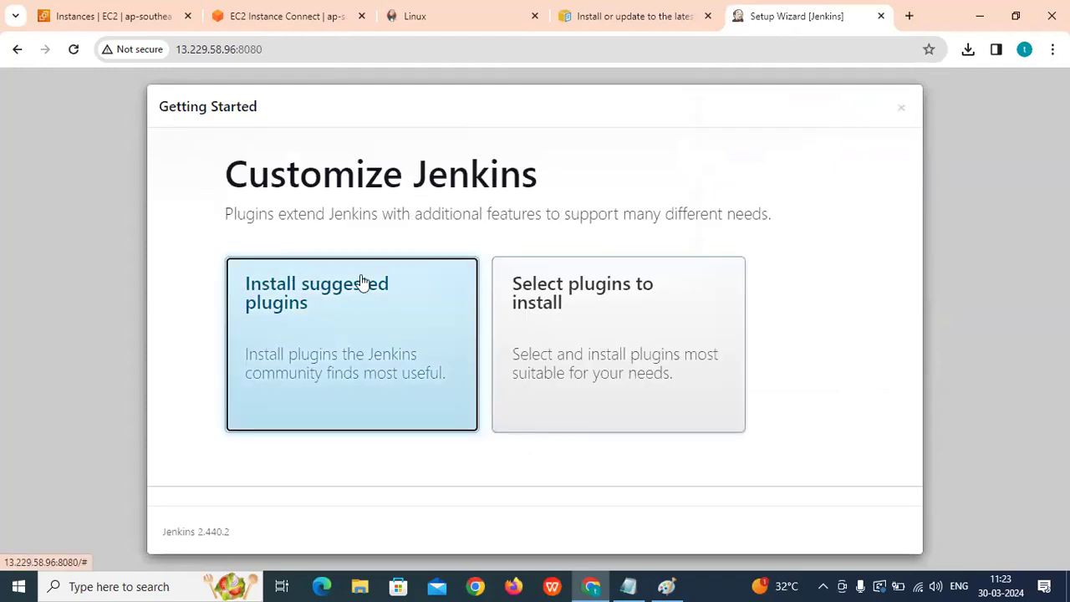
Install the suggested plugins and highlight the Jenkins 2.440.2 version text while waiting.
{"action": "left_click", "coordinate": [338, 328]}
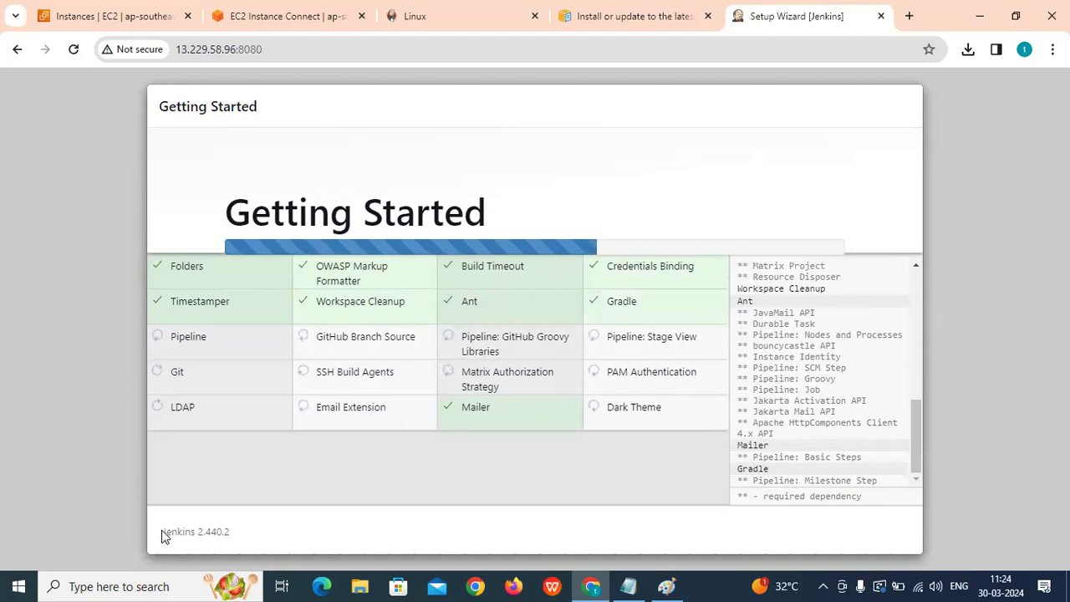
{"action": "left_click_drag", "start_coordinate": [167, 532], "coordinate": [180, 531]}
{"action": "left_click_drag", "start_coordinate": [207, 532], "coordinate": [277, 536]}
{"action": "left_click", "coordinate": [275, 537]}
{"action": "left_click_drag", "start_coordinate": [162, 540], "coordinate": [294, 547]}
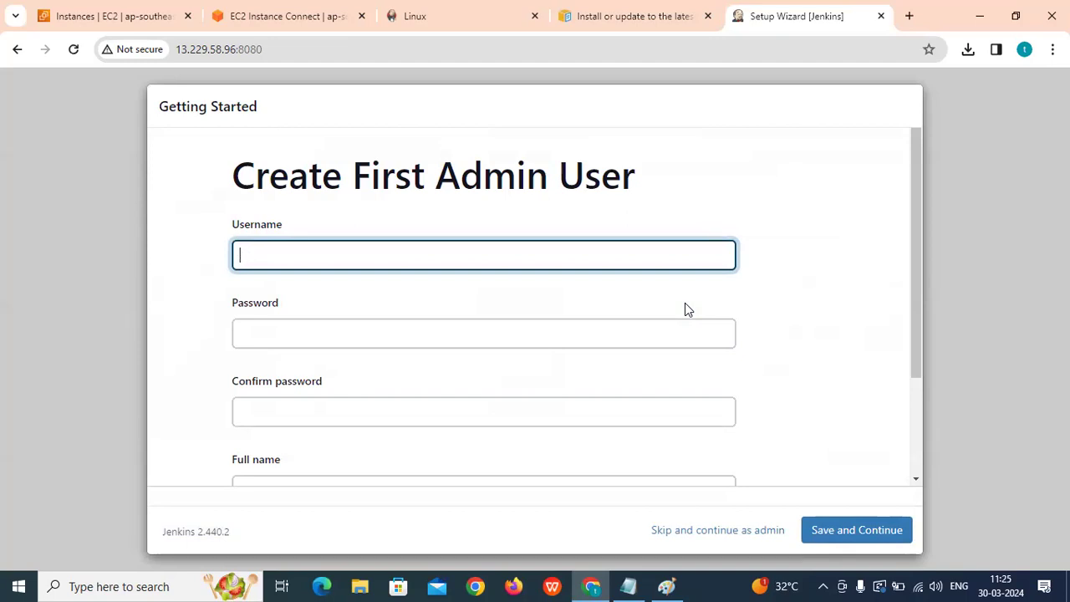
Enter the admin username and type the password in both password fields.
{"action": "type", "text": "ws"}
{"action": "key", "text": "BackSpace"}
{"action": "key", "text": "BackSpace"}
{"action": "key", "text": "BackSpace"}
{"action": "key", "text": "BackSpace"}
{"action": "key", "text": "BackSpace"}
{"action": "key", "text": "BackSpace"}
{"action": "key", "text": "BackSpace"}
{"action": "key", "text": "BackSpace"}
{"action": "left_click", "coordinate": [387, 331]}
{"action": "type", "text": "a"}
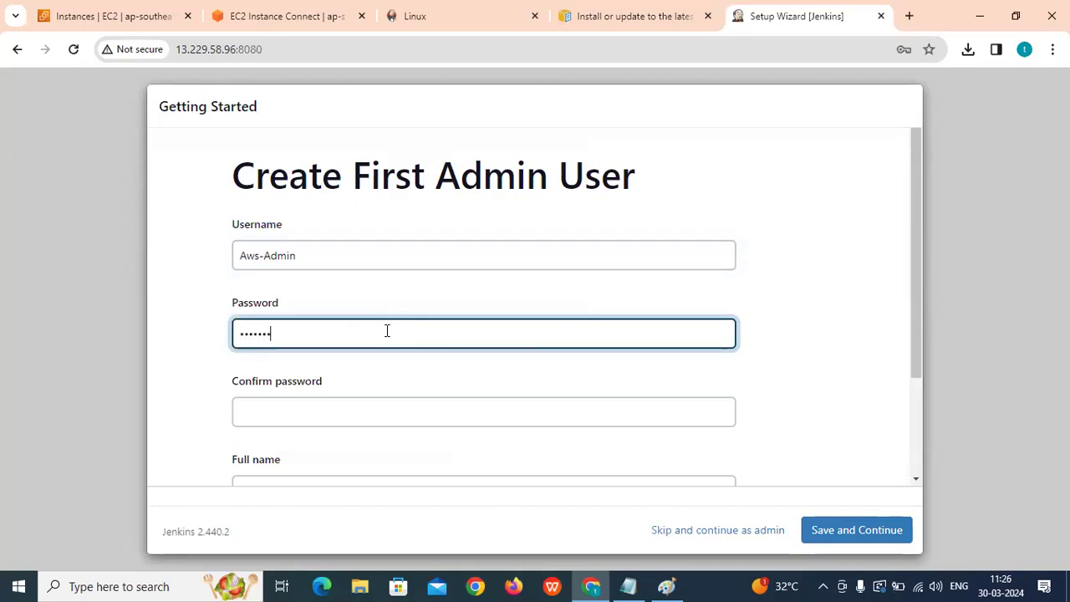
{"action": "type", "text": "aa"}
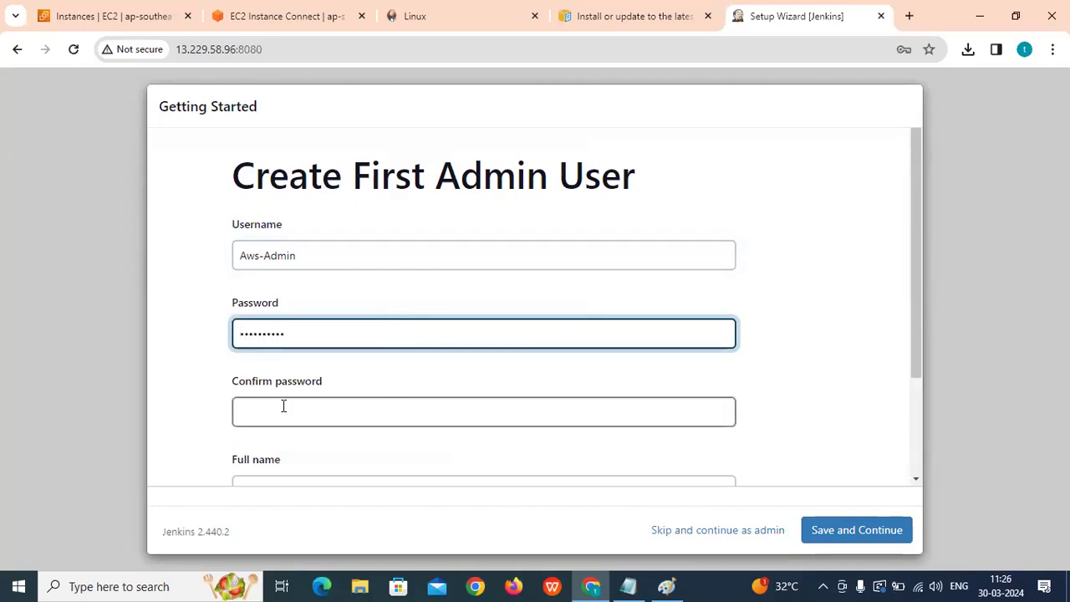
{"action": "left_click", "coordinate": [284, 405]}
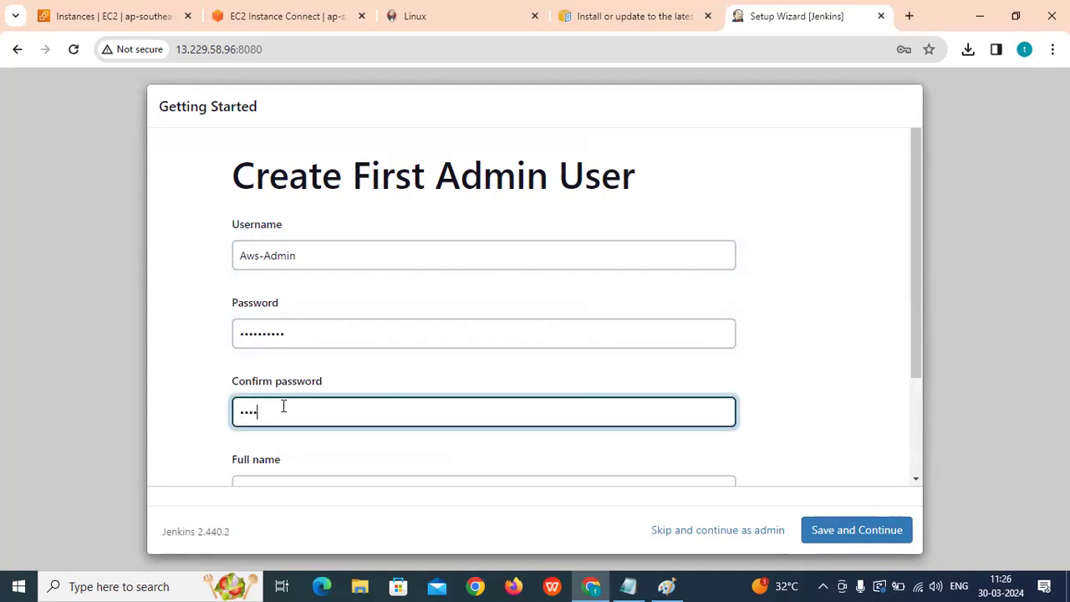
{"action": "type", "text": "aaaaaaaaaa"}
Set full name 'AWS Admin', use the suggested e-mail address, and save the admin user.
{"action": "scroll", "coordinate": [293, 401], "scroll_direction": "down", "scroll_amount": 1}
{"action": "left_click", "coordinate": [298, 404]}
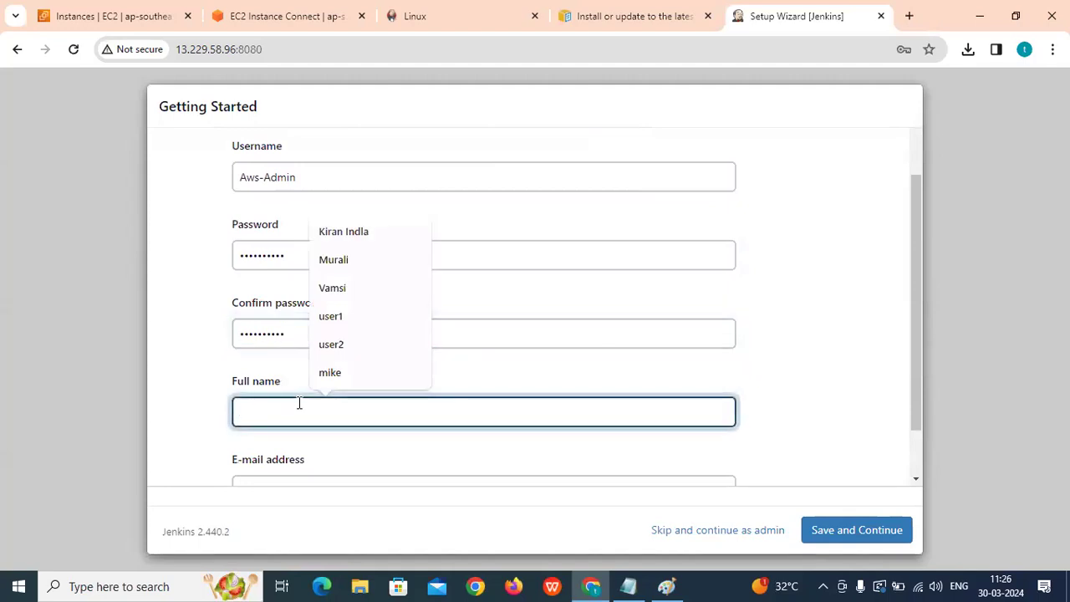
{"action": "type", "text": "AWS Admi"}
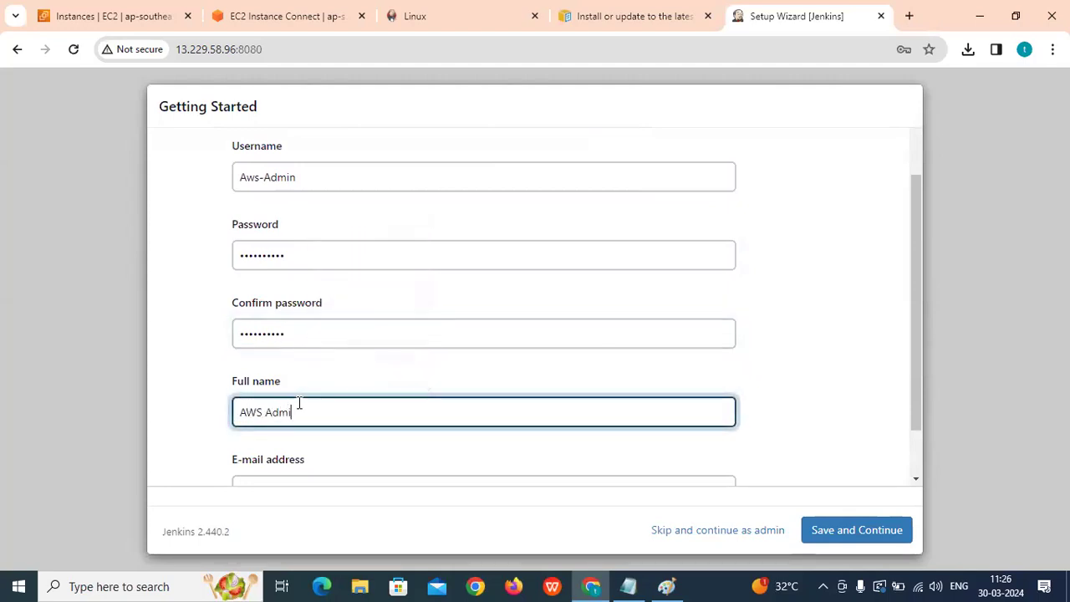
{"action": "type", "text": "n"}
{"action": "scroll", "coordinate": [299, 405], "scroll_direction": "down", "scroll_amount": 1}
{"action": "left_click", "coordinate": [272, 435]}
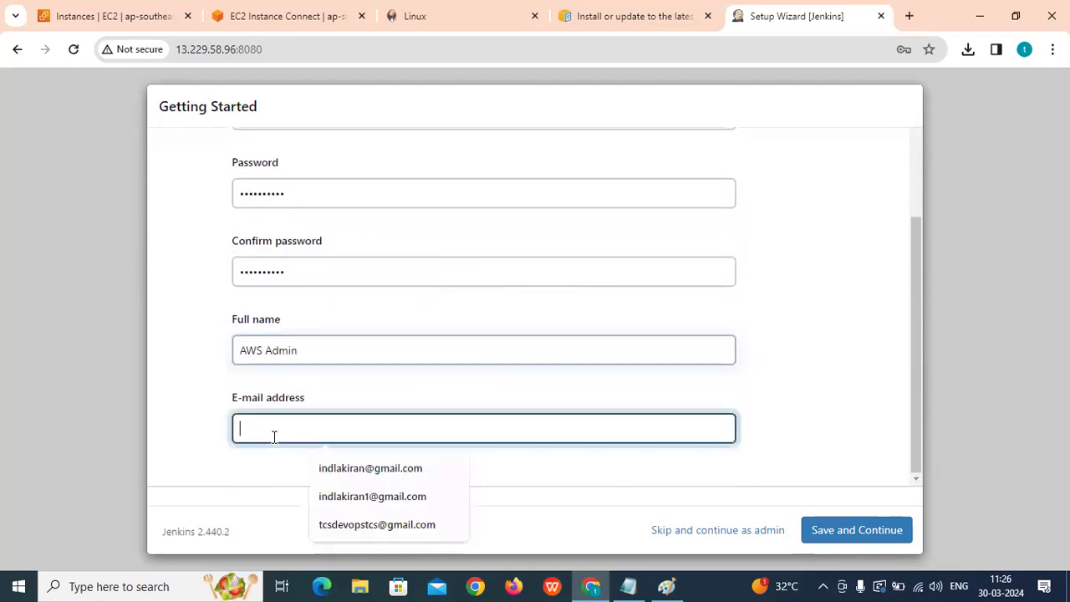
{"action": "left_click", "coordinate": [322, 468]}
{"action": "left_click", "coordinate": [867, 535]}
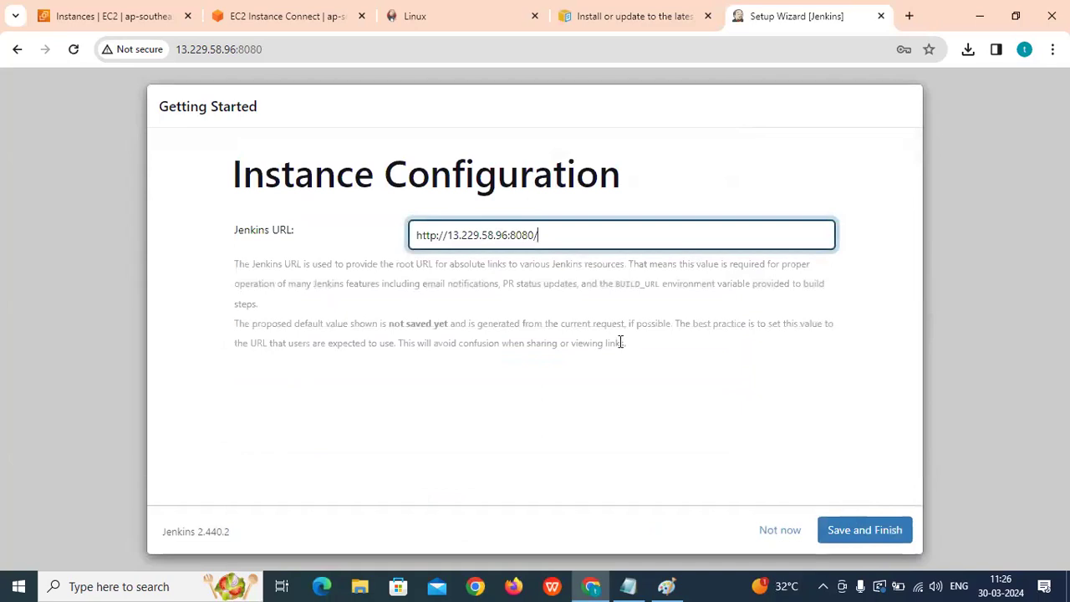
{"action": "left_click_drag", "start_coordinate": [565, 237], "coordinate": [370, 255]}
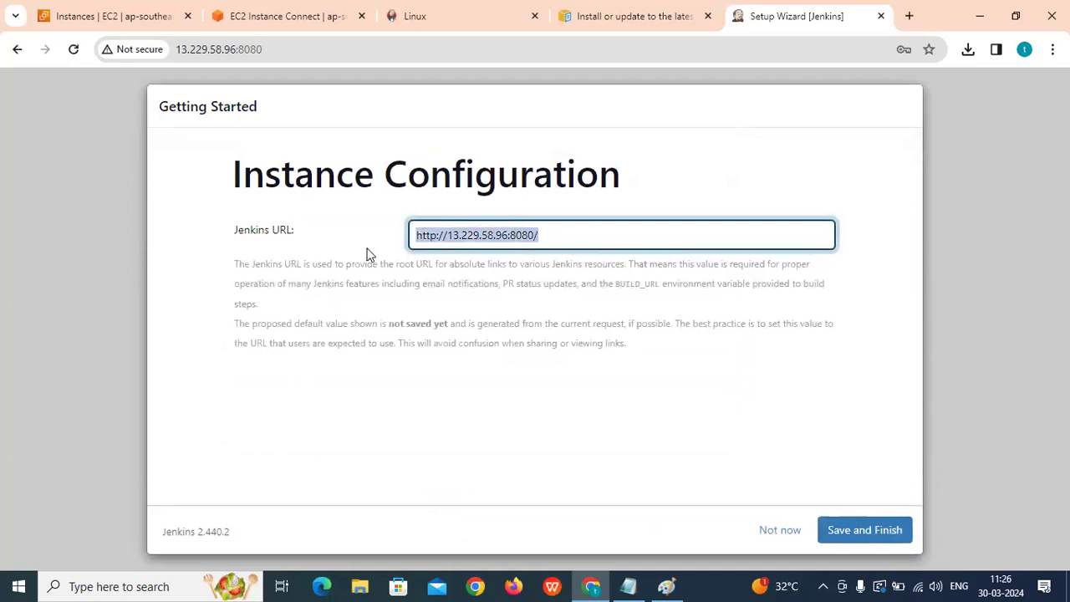
{"action": "left_click_drag", "start_coordinate": [237, 237], "coordinate": [298, 232]}
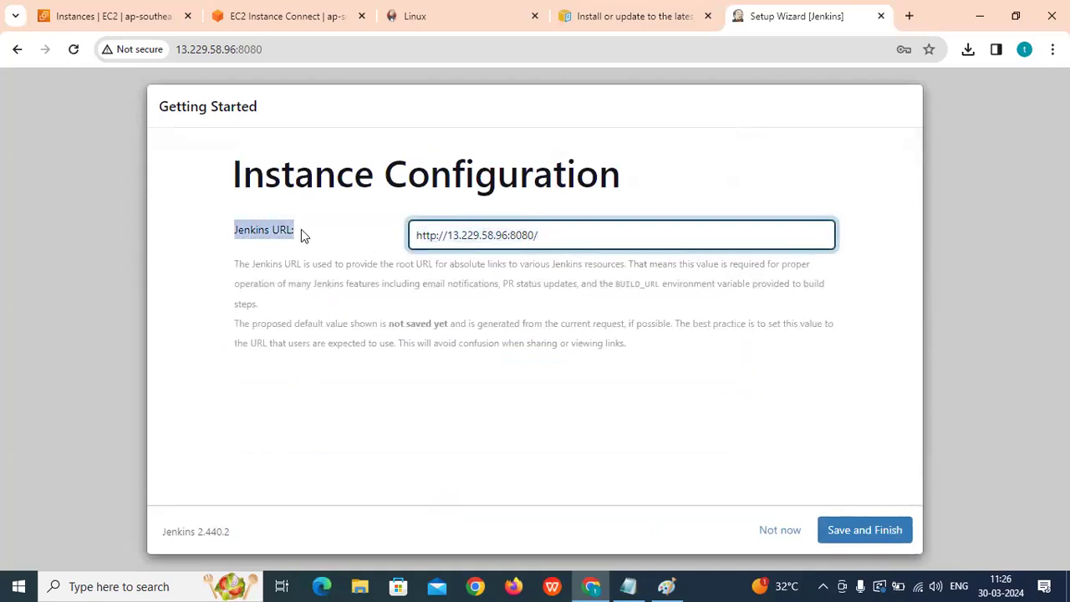
{"action": "left_click", "coordinate": [548, 237]}
{"action": "left_click_drag", "start_coordinate": [544, 237], "coordinate": [411, 242]}
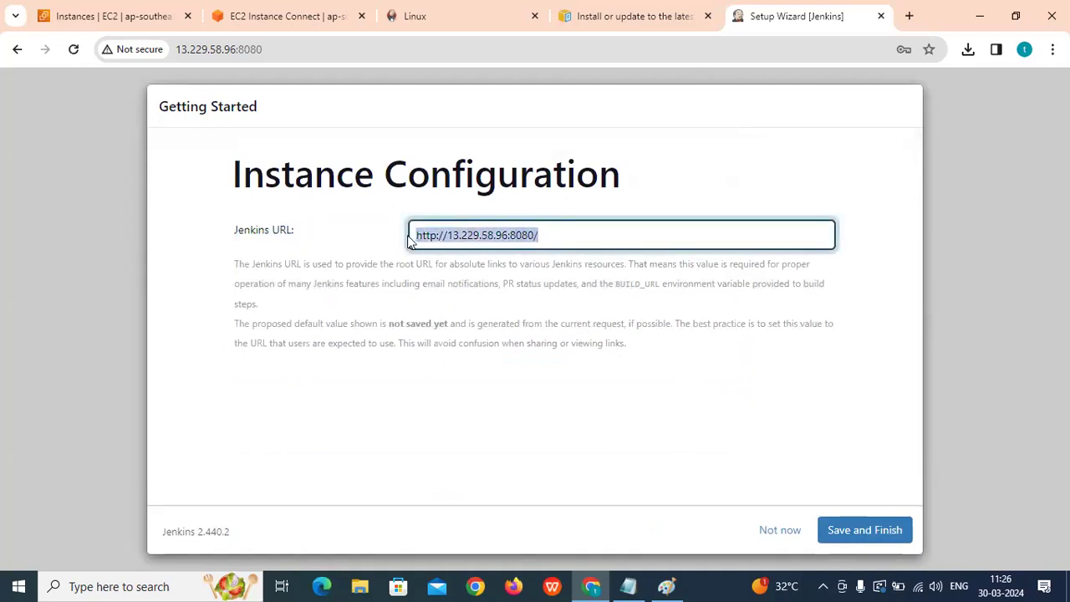
{"action": "left_click", "coordinate": [590, 236]}
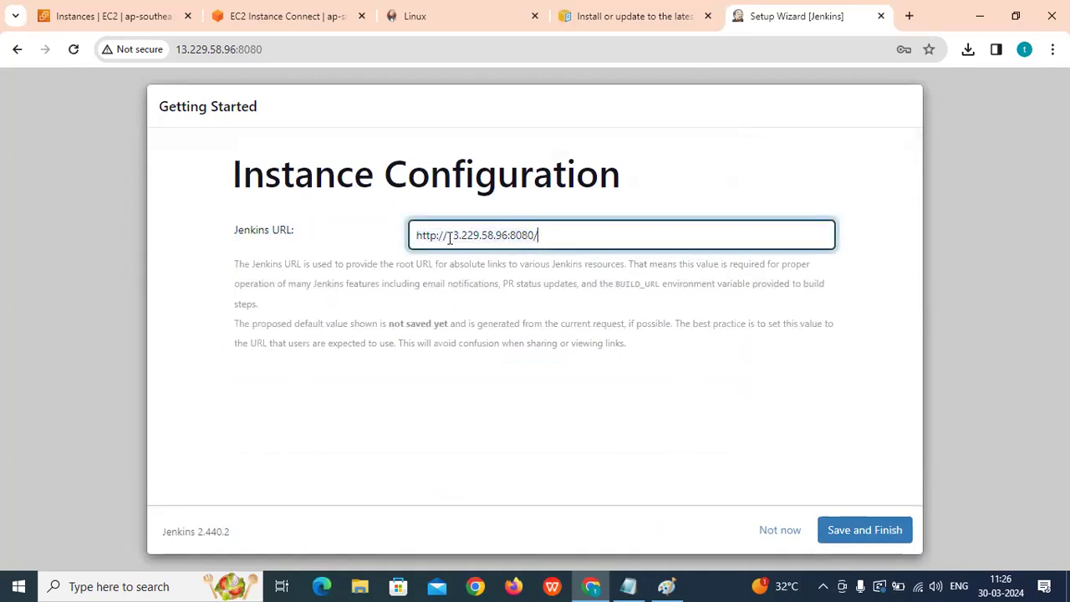
{"action": "left_click_drag", "start_coordinate": [435, 240], "coordinate": [414, 235]}
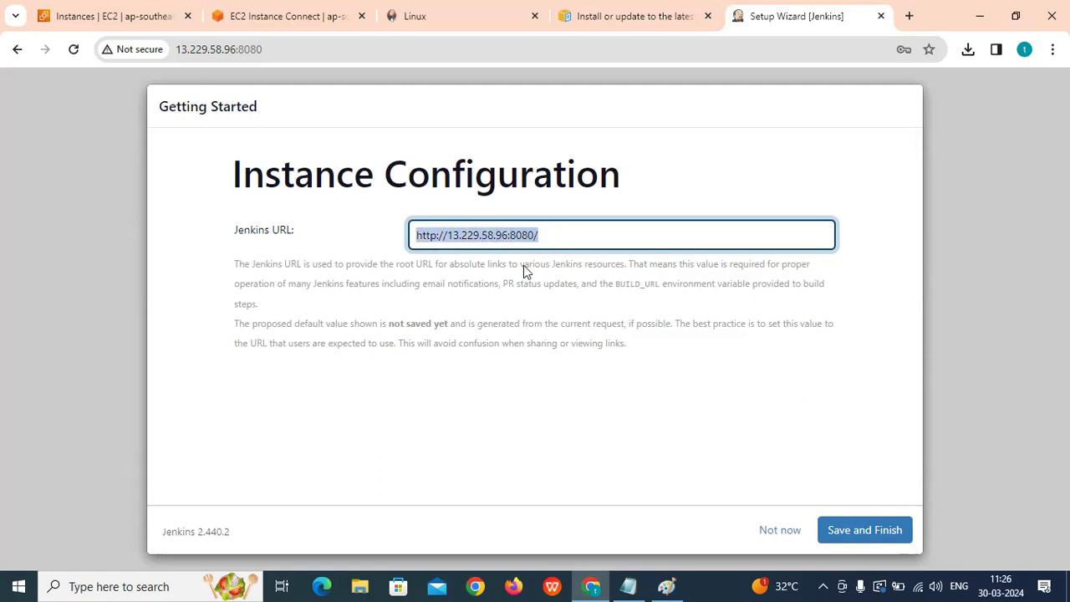
{"action": "left_click_drag", "start_coordinate": [567, 238], "coordinate": [421, 233]}
{"action": "left_click_drag", "start_coordinate": [232, 238], "coordinate": [318, 234]}
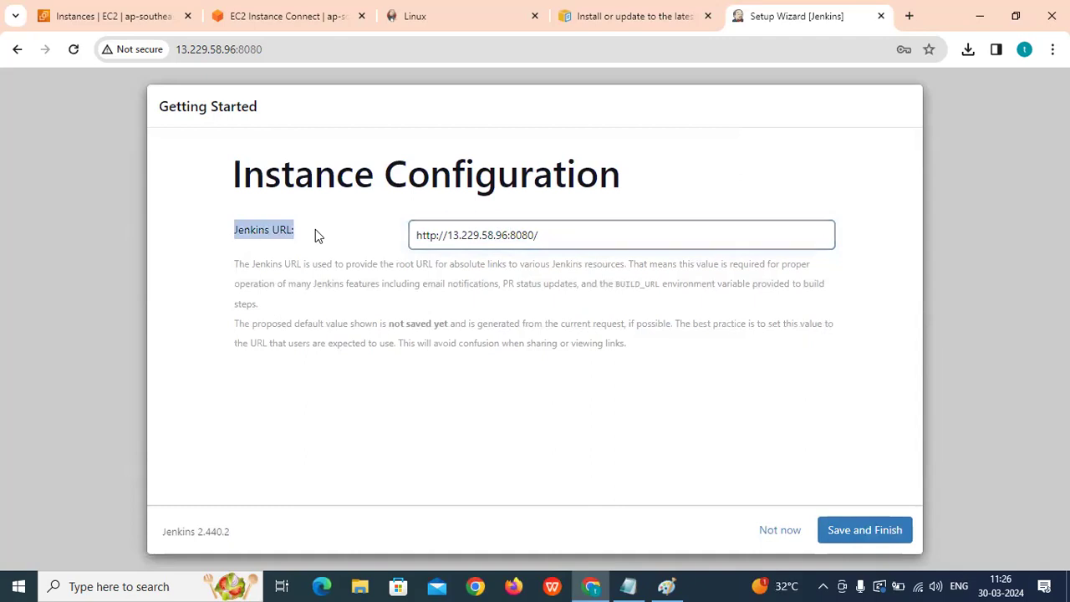
{"action": "left_click_drag", "start_coordinate": [549, 239], "coordinate": [409, 238]}
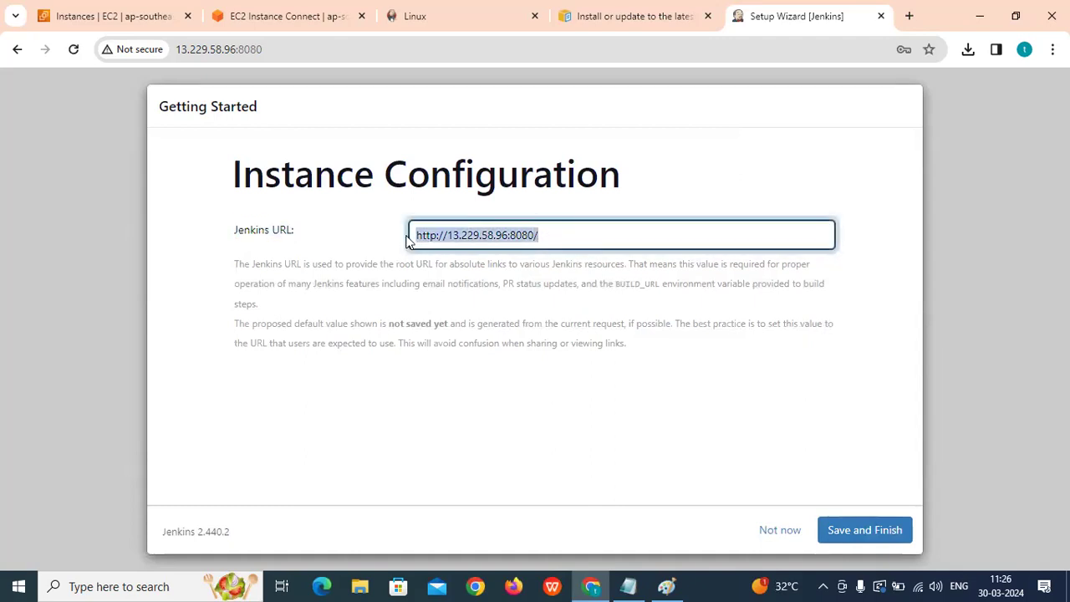
Start a new Notepad note with the admin username, a masked password and a 'URL:' label.
{"action": "left_click", "coordinate": [151, 584]}
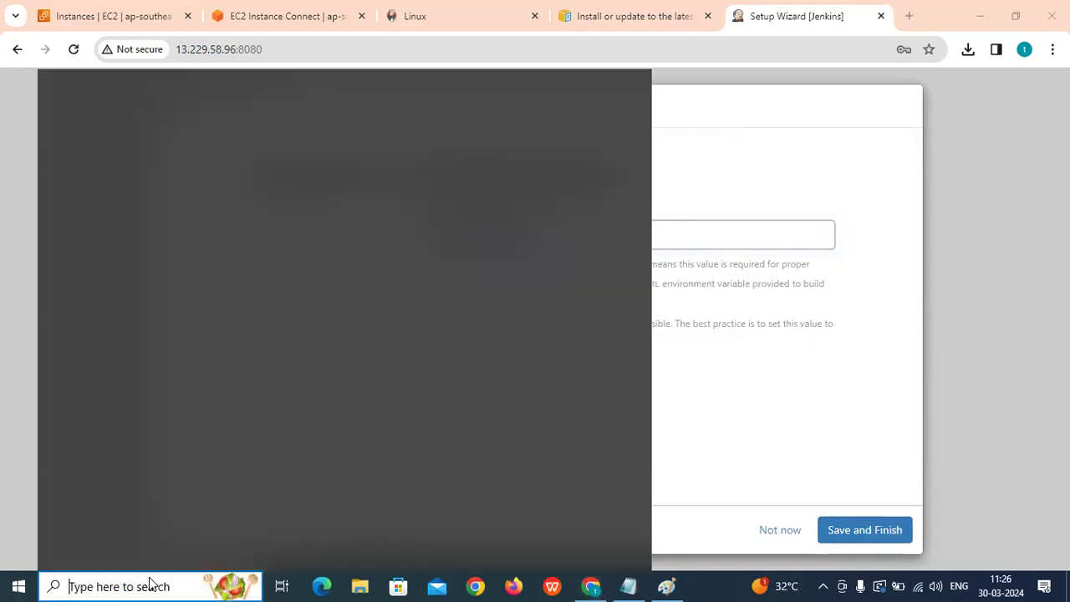
{"action": "type", "text": "note"}
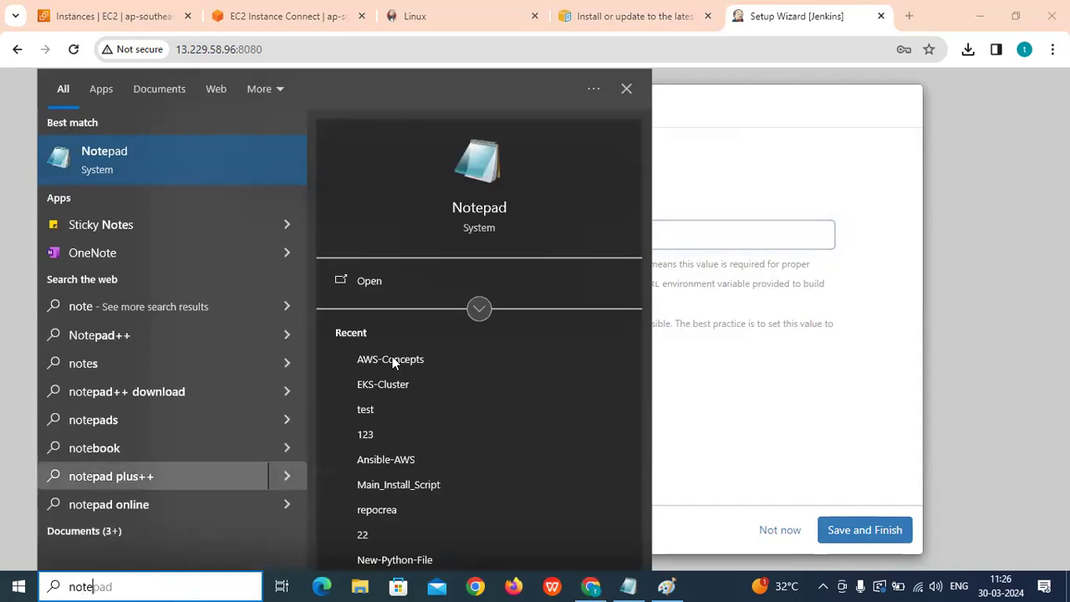
{"action": "left_click", "coordinate": [482, 208]}
{"action": "key", "text": "Return"}
{"action": "key", "text": "Return"}
{"action": "type", "text": "Jenki"}
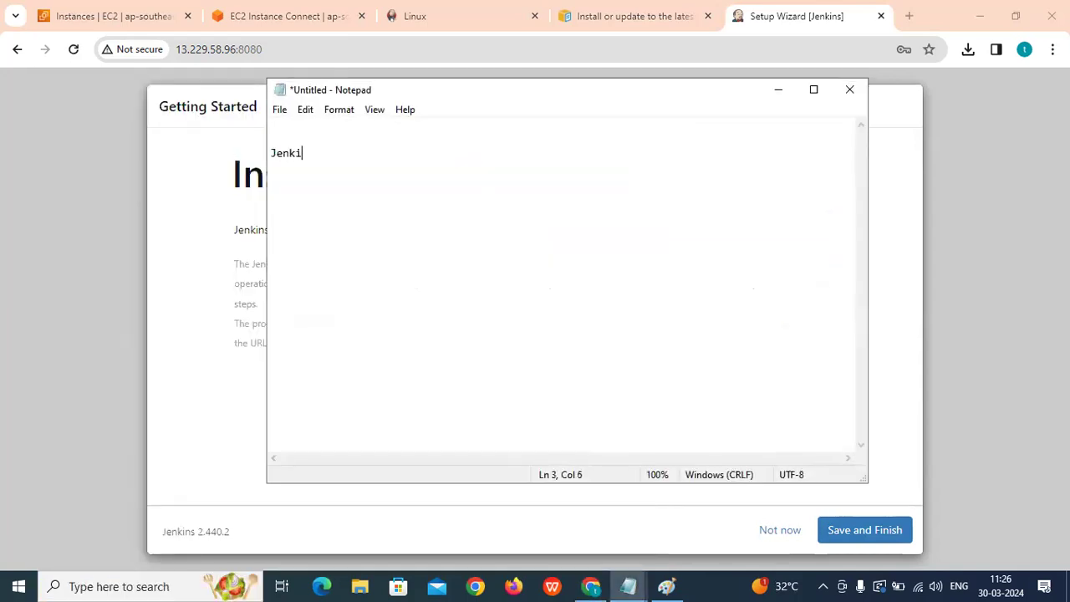
{"action": "type", "text": "ns:"}
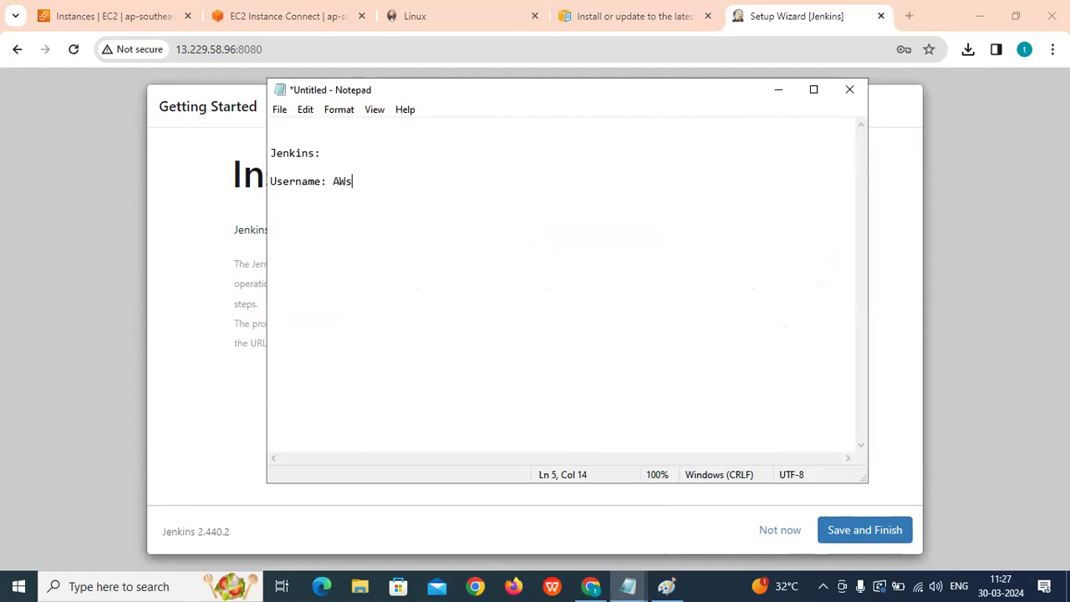
{"action": "key", "text": "BackSpace"}
{"action": "type", "text": "s Admin"}
{"action": "key", "text": "Return"}
{"action": "type", "text": "Pass"}
{"action": "type", "text": "wd"}
{"action": "type", "text": ";"}
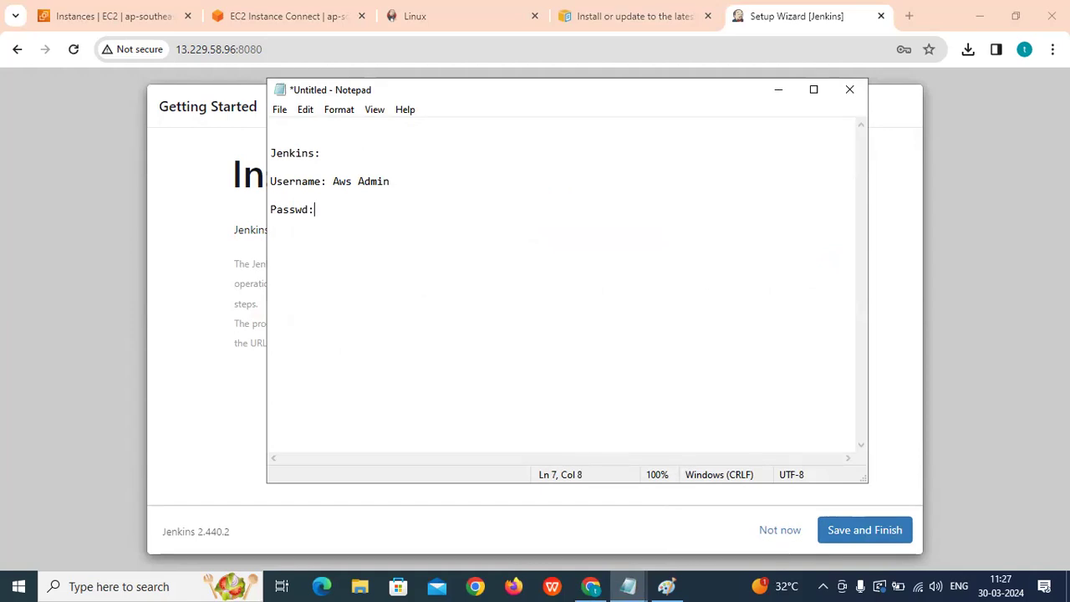
{"action": "type", "text": "*****"}
{"action": "key", "text": "Return"}
{"action": "key", "text": "Return"}
{"action": "type", "text": "URL:"}
{"action": "left_click", "coordinate": [161, 199]}
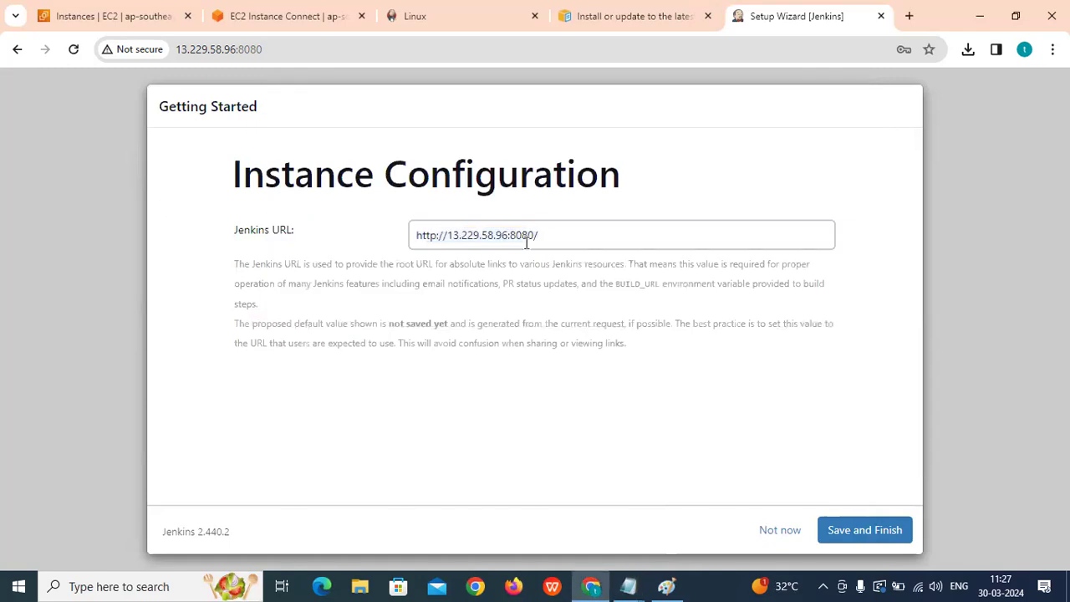
{"action": "left_click_drag", "start_coordinate": [551, 239], "coordinate": [418, 237]}
{"action": "right_click", "coordinate": [417, 237]}
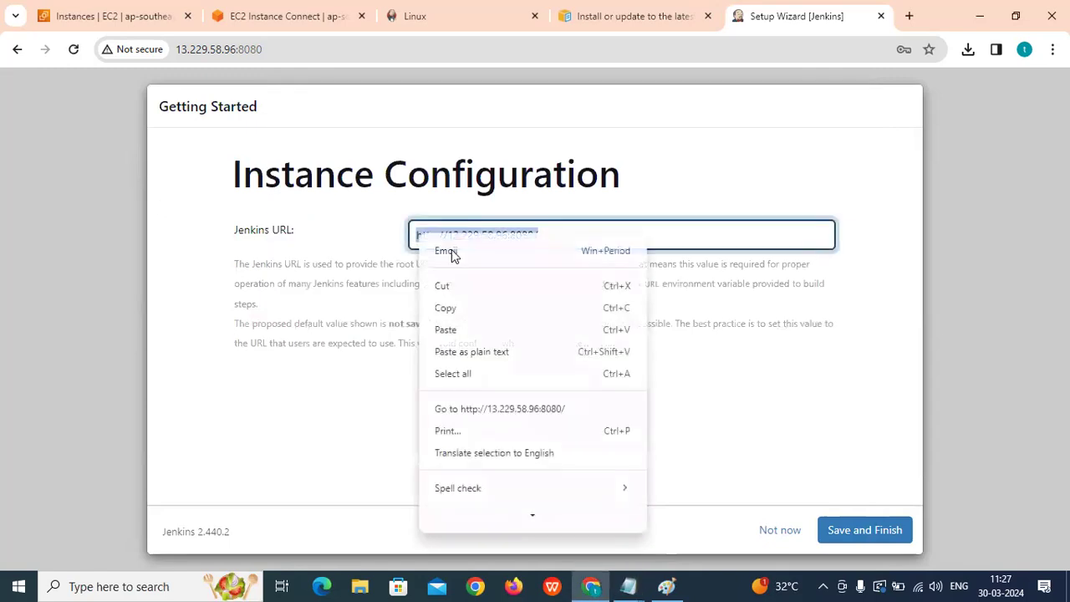
{"action": "left_click", "coordinate": [453, 308]}
{"action": "mouse_move", "coordinate": [628, 586]}
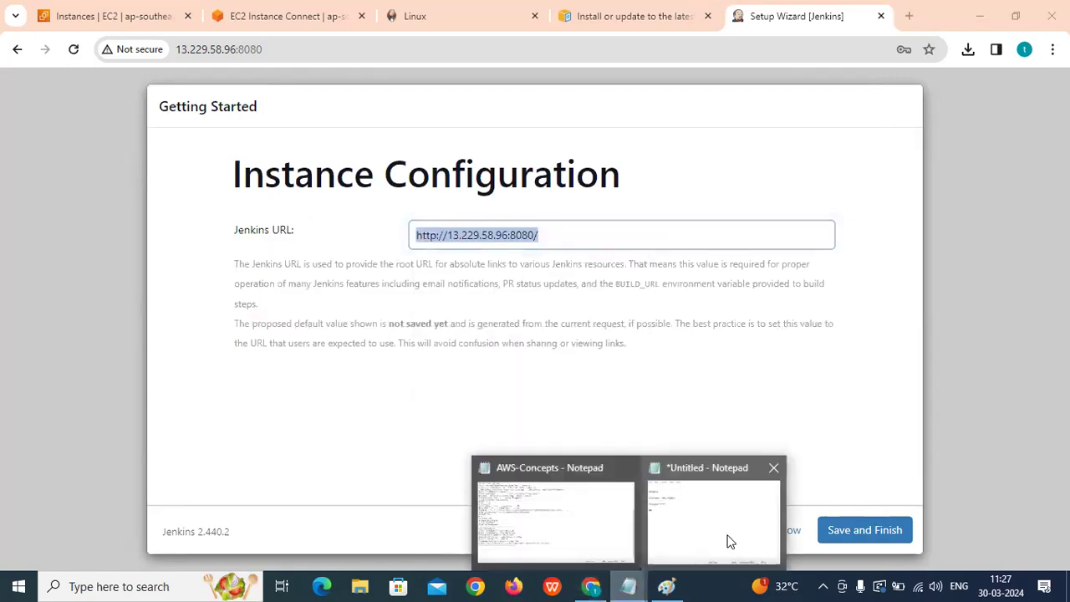
{"action": "left_click", "coordinate": [724, 530]}
{"action": "key", "text": "ctrl+v"}
Add '=' separator lines to the note, then save the Jenkins URL and finish setup.
{"action": "key", "text": "Return"}
{"action": "type", "text": "========================="}
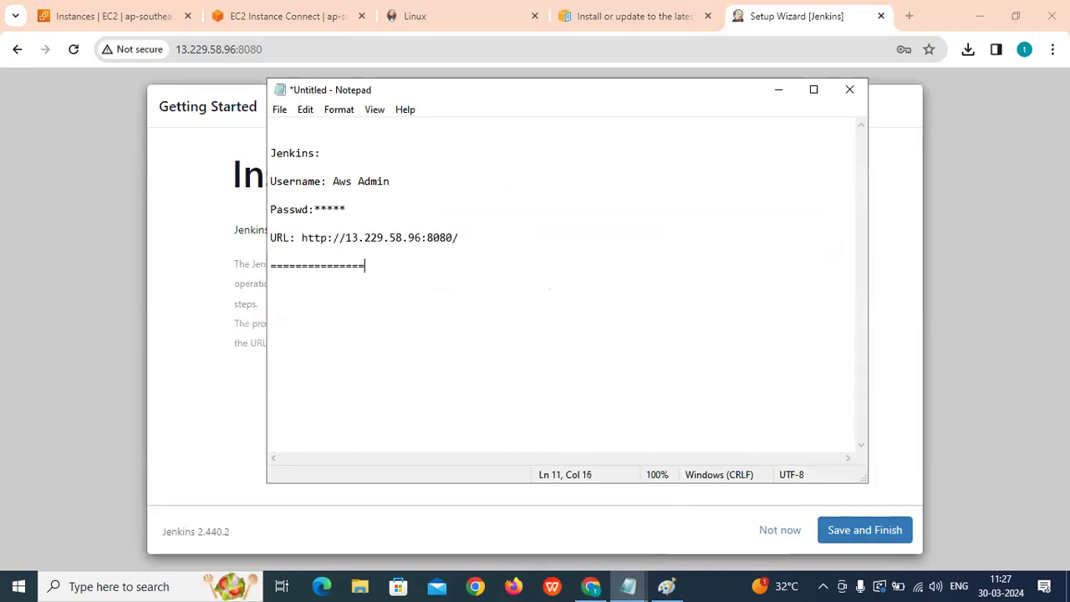
{"action": "left_click", "coordinate": [294, 134]}
{"action": "type", "text": "============================="}
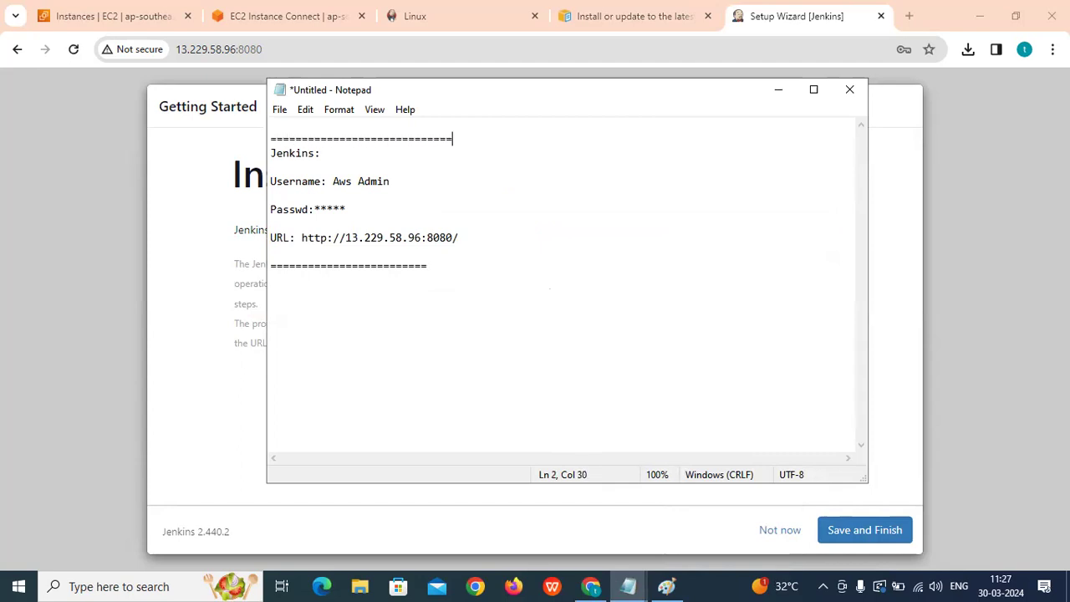
{"action": "left_click", "coordinate": [778, 91]}
{"action": "left_click", "coordinate": [843, 521]}
{"action": "left_click", "coordinate": [279, 278]}
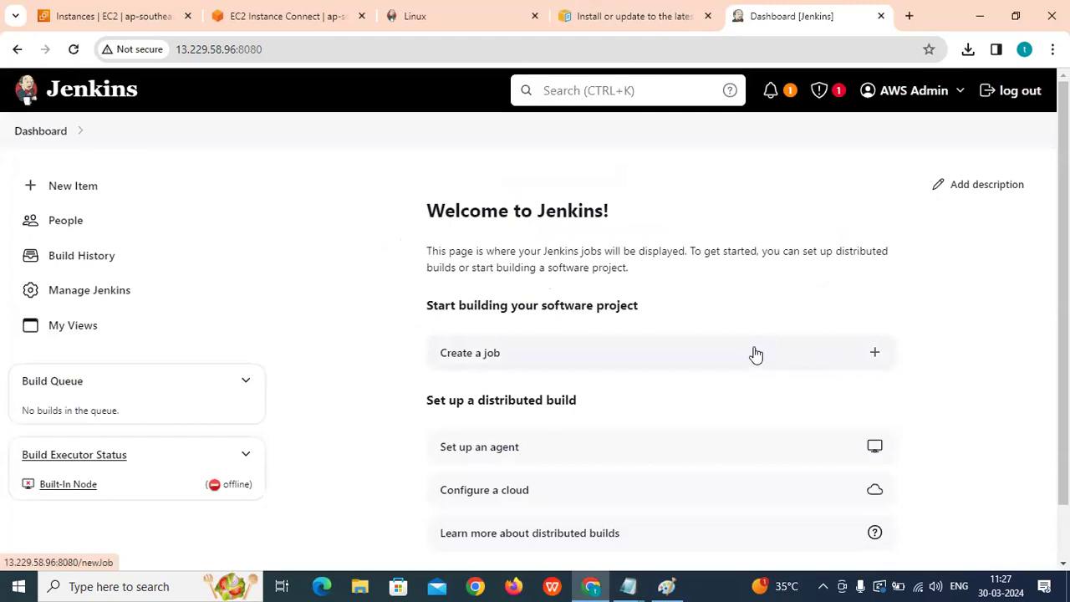
Refresh the Jenkins dashboard and dismiss the offline-agents notification from the notification bell.
{"action": "scroll", "coordinate": [519, 327], "scroll_direction": "down", "scroll_amount": 1}
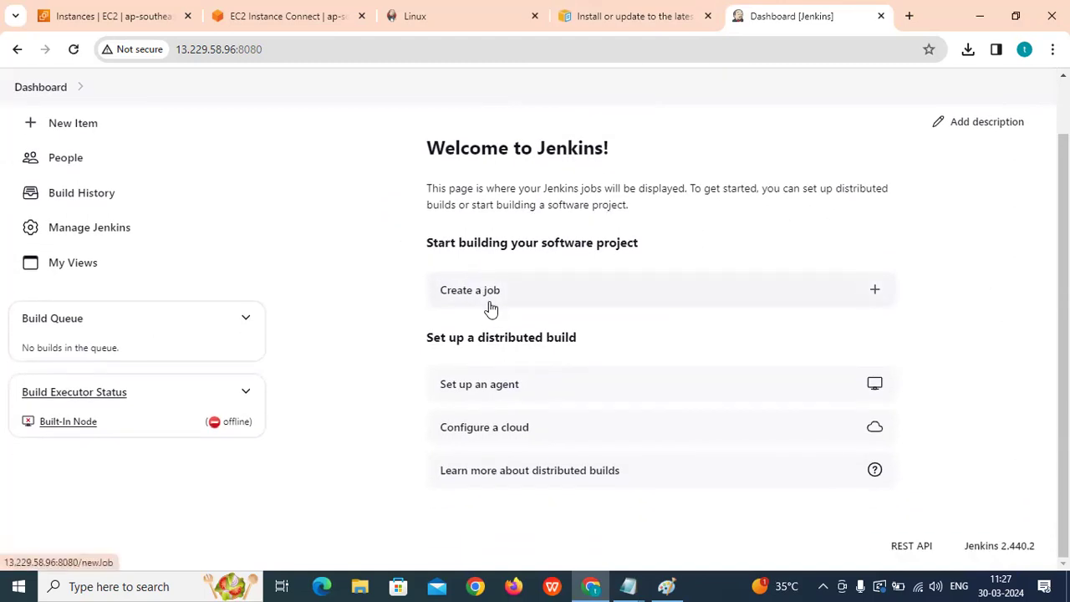
{"action": "scroll", "coordinate": [490, 309], "scroll_direction": "up", "scroll_amount": 1}
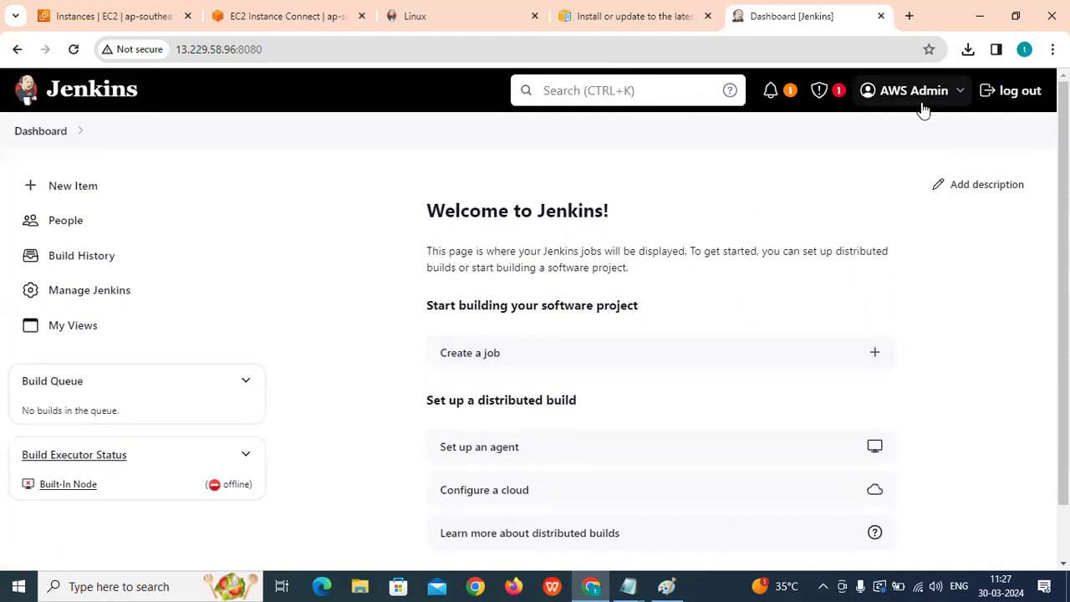
{"action": "scroll", "coordinate": [98, 175], "scroll_direction": "down", "scroll_amount": 1}
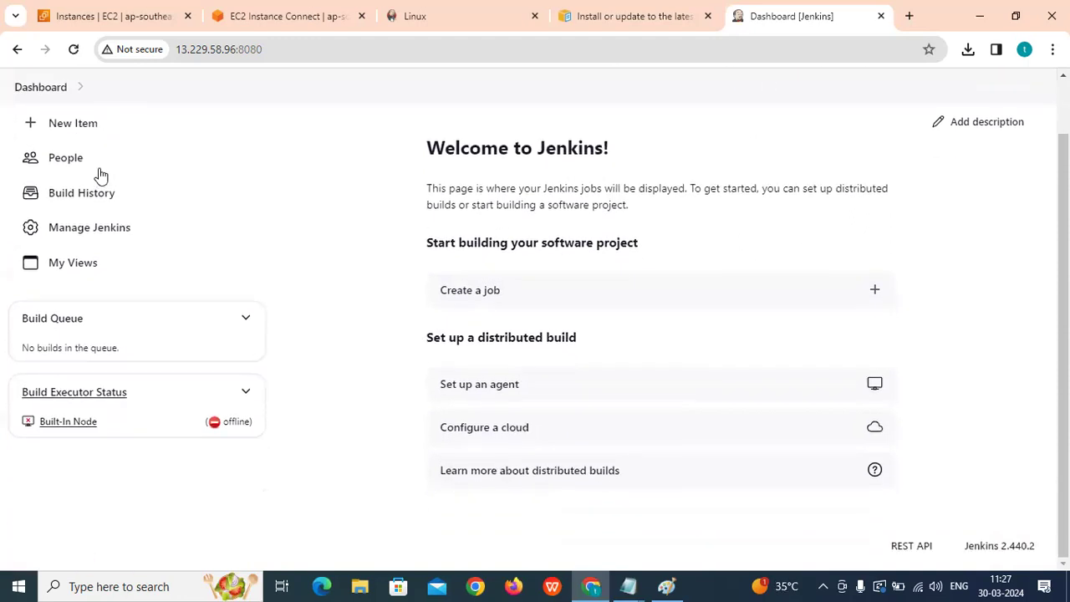
{"action": "scroll", "coordinate": [98, 178], "scroll_direction": "up", "scroll_amount": 1}
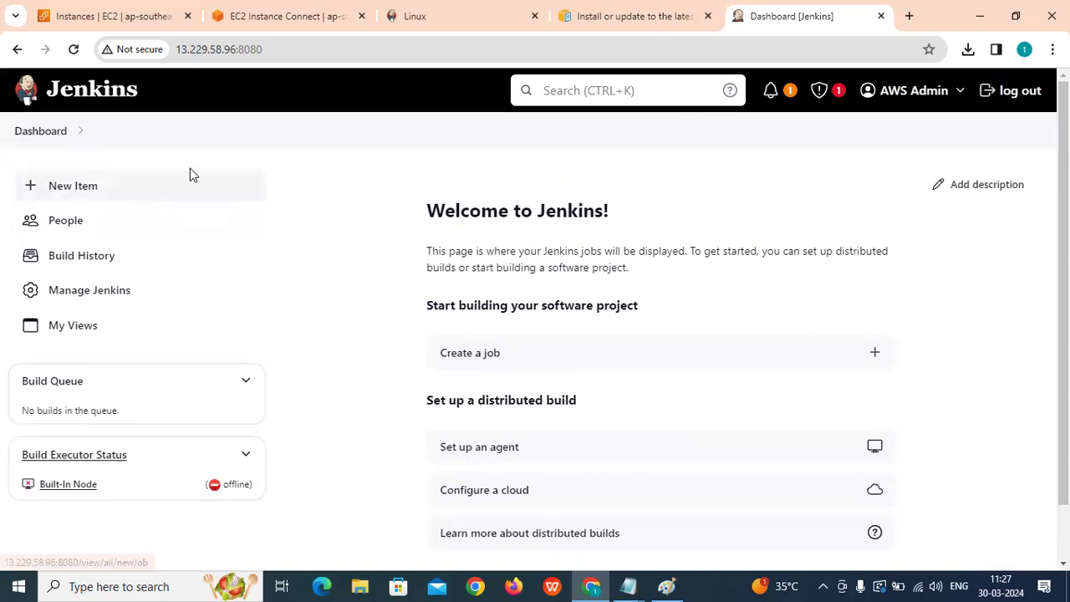
{"action": "left_click", "coordinate": [98, 93]}
{"action": "left_click", "coordinate": [542, 92]}
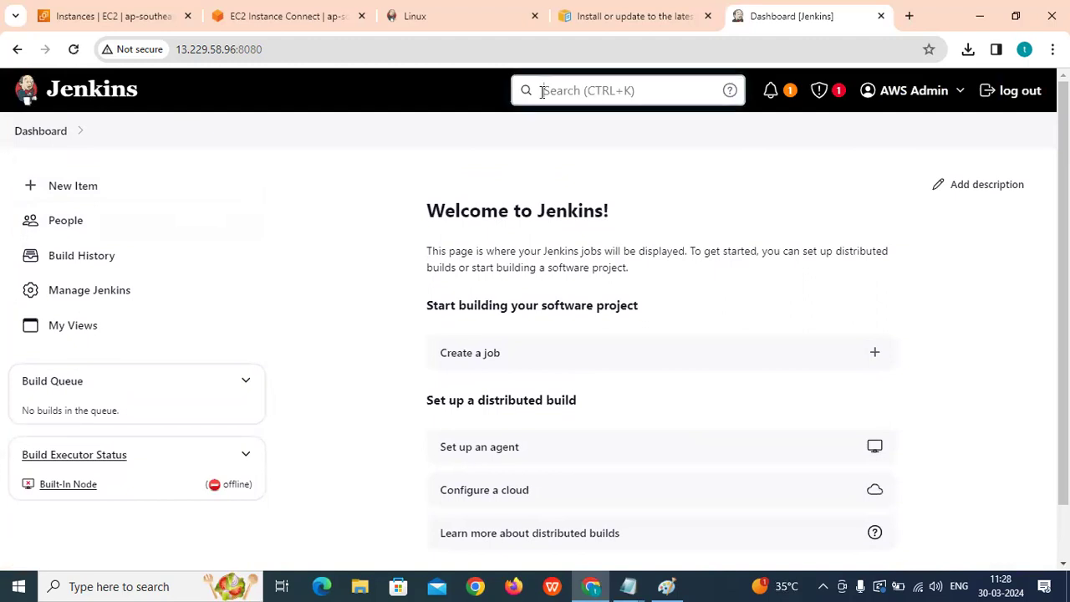
{"action": "left_click", "coordinate": [775, 94]}
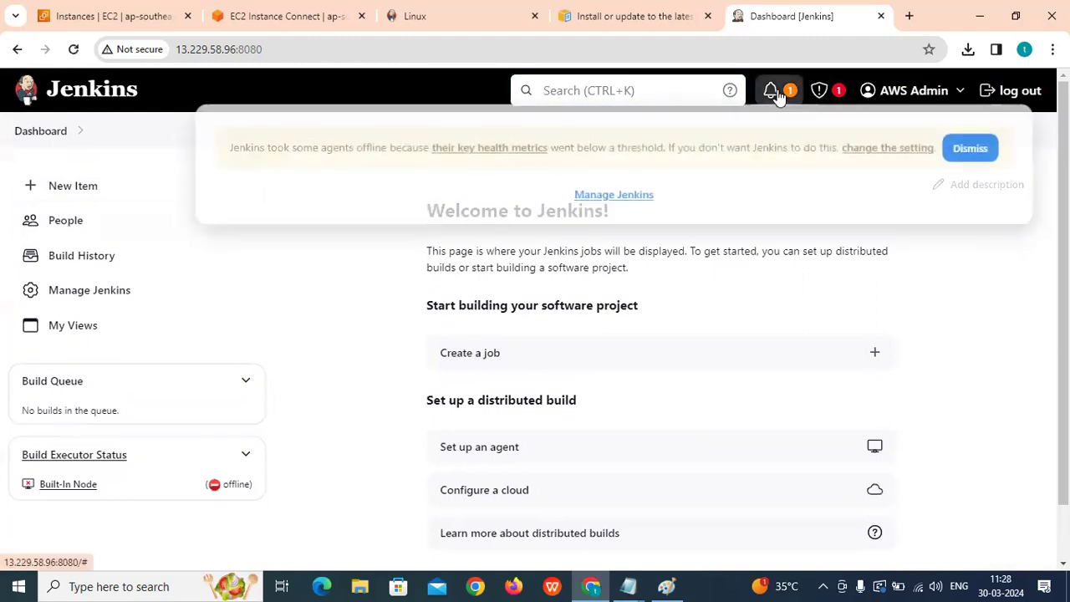
{"action": "left_click", "coordinate": [982, 162]}
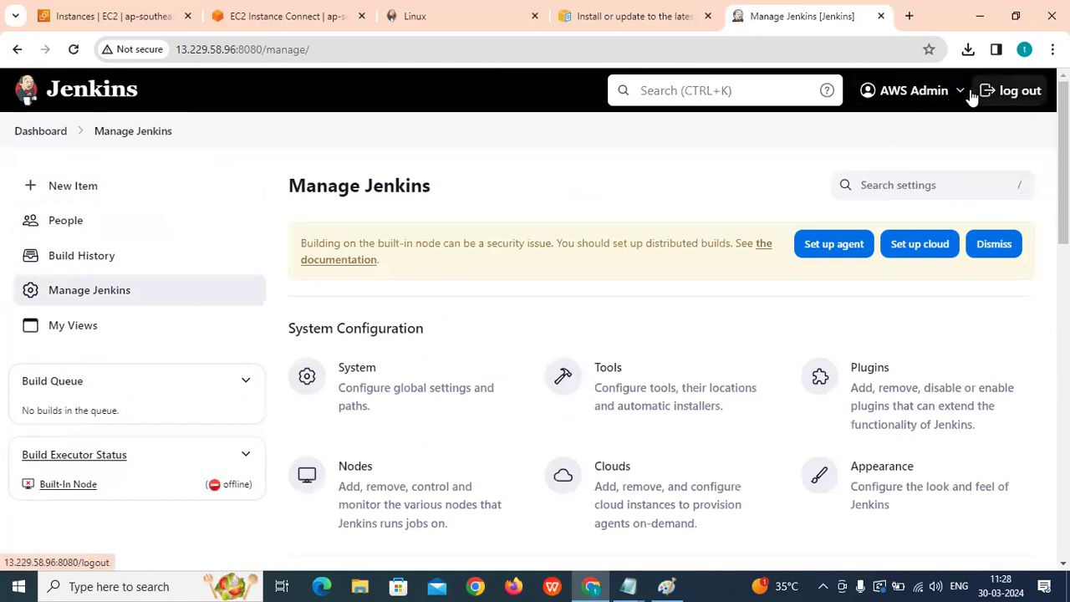
Return to the Jenkins dashboard through the Dashboard breadcrumb and scroll through it.
{"action": "mouse_move", "coordinate": [962, 95]}
{"action": "left_click", "coordinate": [34, 131]}
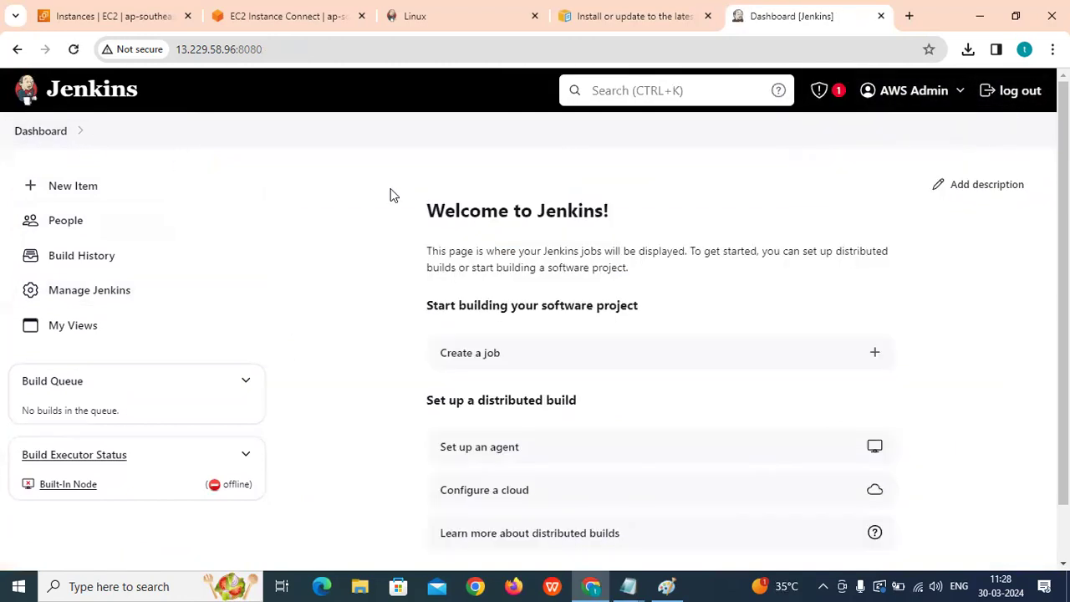
{"action": "scroll", "coordinate": [855, 270], "scroll_direction": "down", "scroll_amount": 2}
{"action": "scroll", "coordinate": [855, 270], "scroll_direction": "up", "scroll_amount": 2}
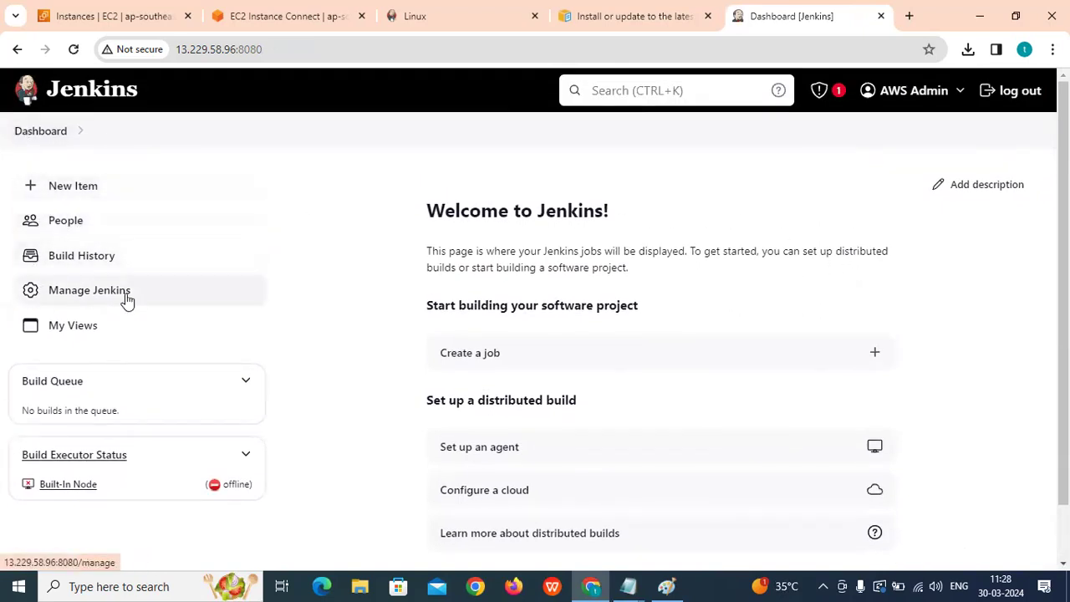
{"action": "scroll", "coordinate": [117, 297], "scroll_direction": "down", "scroll_amount": 1}
{"action": "scroll", "coordinate": [84, 305], "scroll_direction": "up", "scroll_amount": 1}
Highlight the 'Welcome to Jenkins!' heading and the 'start building a software project.' text.
{"action": "left_click_drag", "start_coordinate": [416, 204], "coordinate": [694, 214]}
{"action": "left_click_drag", "start_coordinate": [424, 255], "coordinate": [701, 265]}
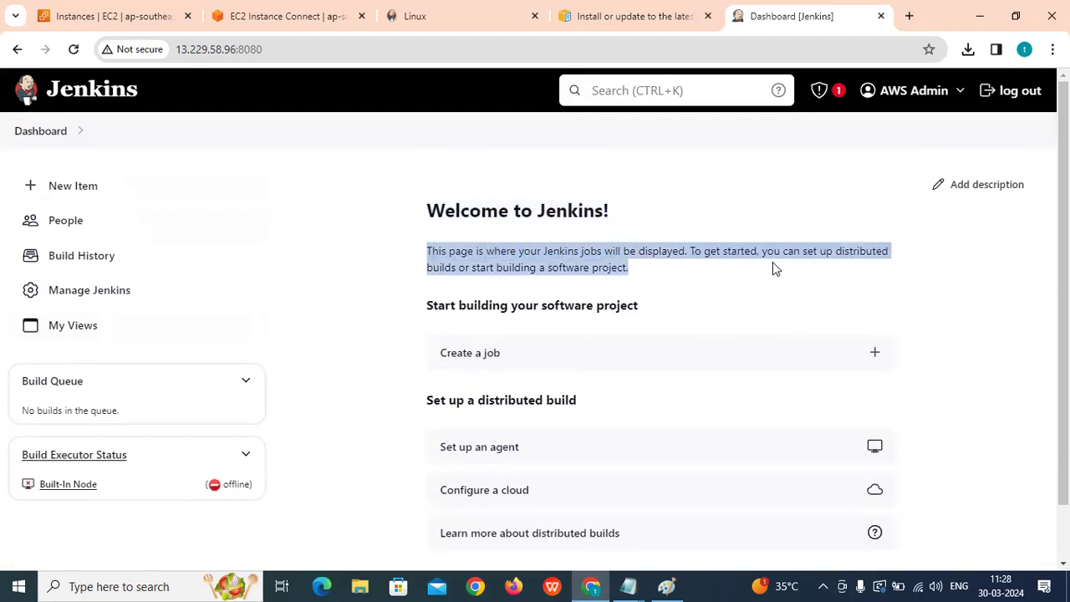
{"action": "left_click", "coordinate": [459, 283]}
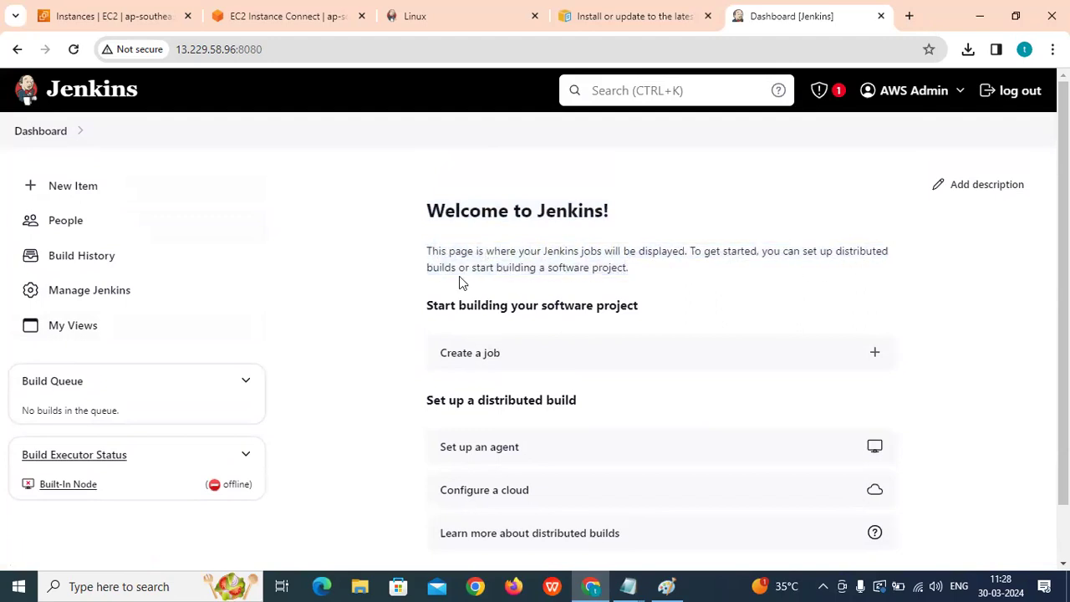
{"action": "left_click_drag", "start_coordinate": [435, 267], "coordinate": [626, 267]}
{"action": "left_click", "coordinate": [640, 278]}
{"action": "left_click_drag", "start_coordinate": [493, 264], "coordinate": [625, 264]}
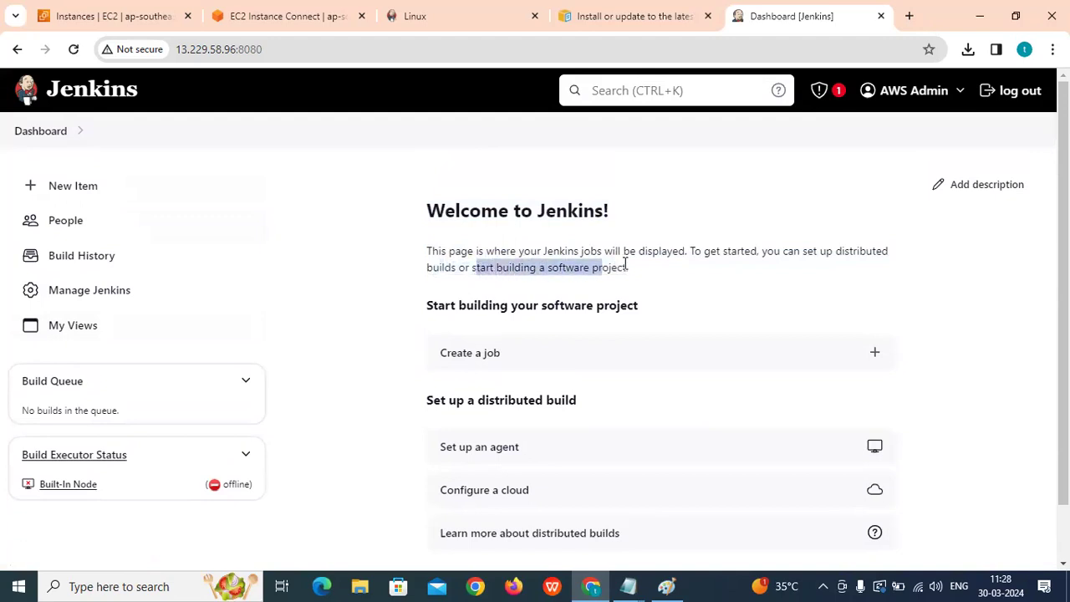
{"action": "left_click", "coordinate": [472, 271]}
{"action": "left_click_drag", "start_coordinate": [471, 268], "coordinate": [709, 288]}
{"action": "scroll", "coordinate": [707, 288], "scroll_direction": "down", "scroll_amount": 1}
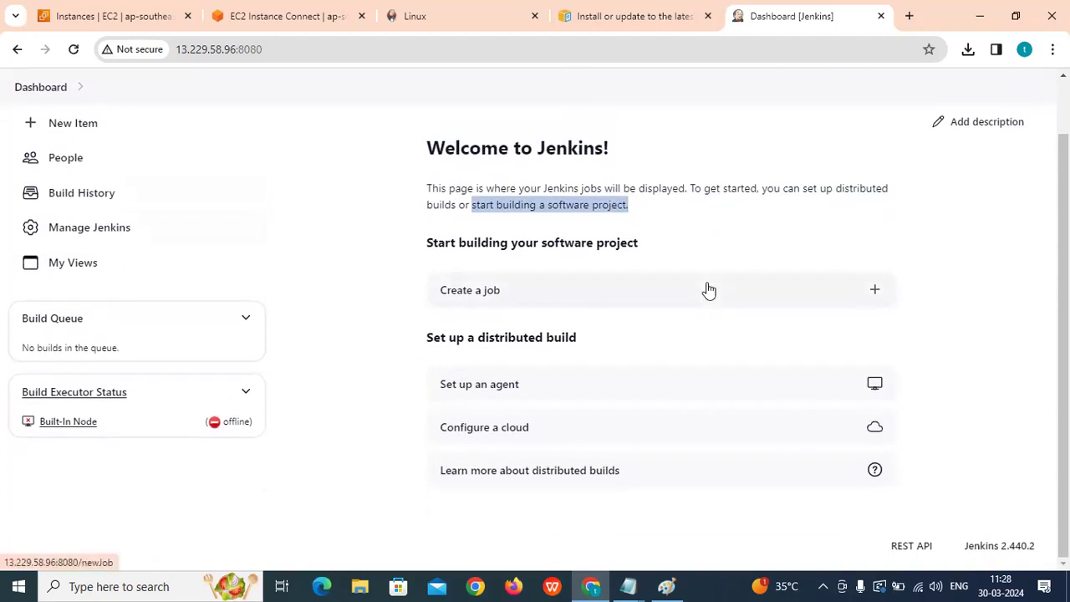
{"action": "scroll", "coordinate": [708, 288], "scroll_direction": "up", "scroll_amount": 1}
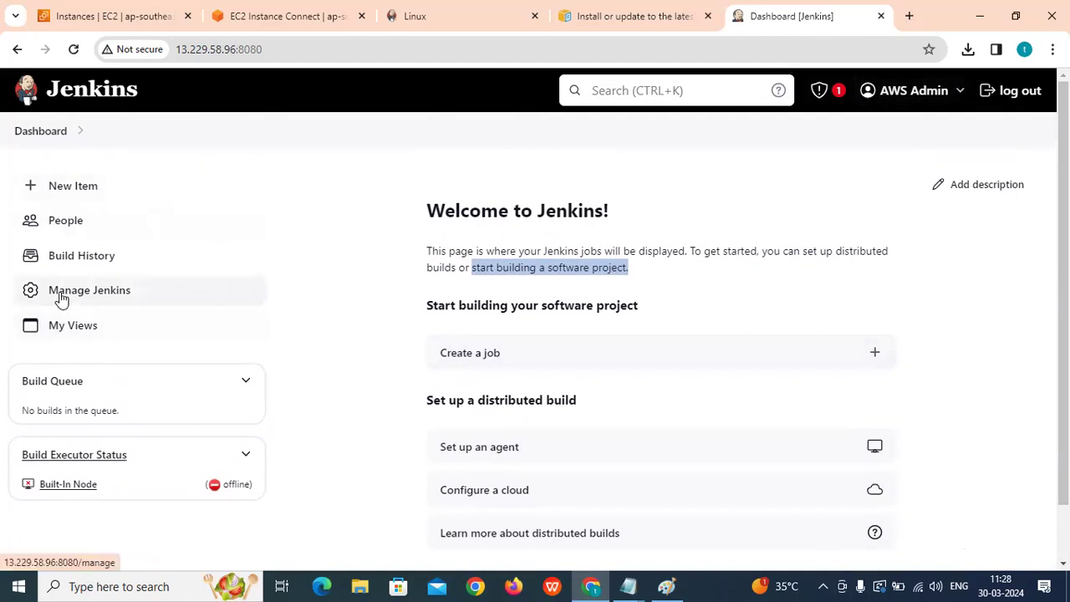
{"action": "left_click", "coordinate": [99, 292]}
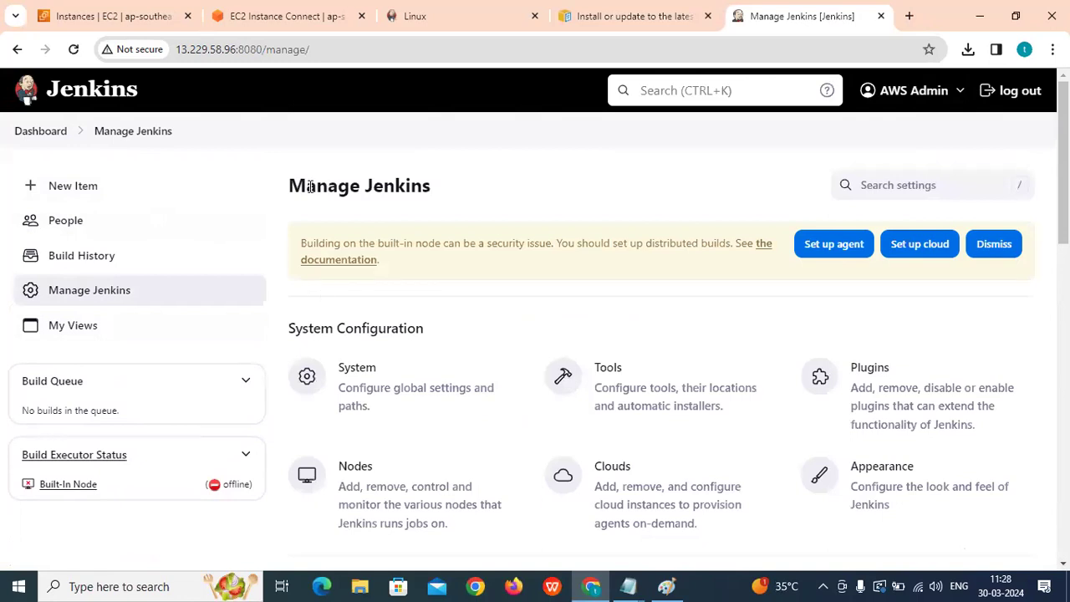
{"action": "left_click_drag", "start_coordinate": [295, 183], "coordinate": [498, 187]}
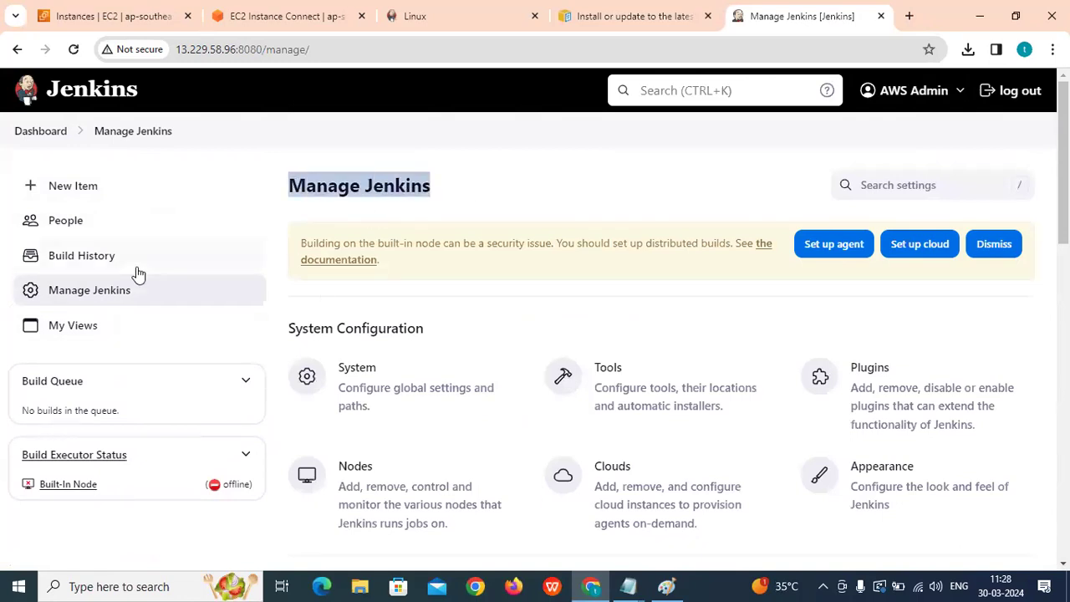
{"action": "scroll", "coordinate": [443, 241], "scroll_direction": "down", "scroll_amount": 2}
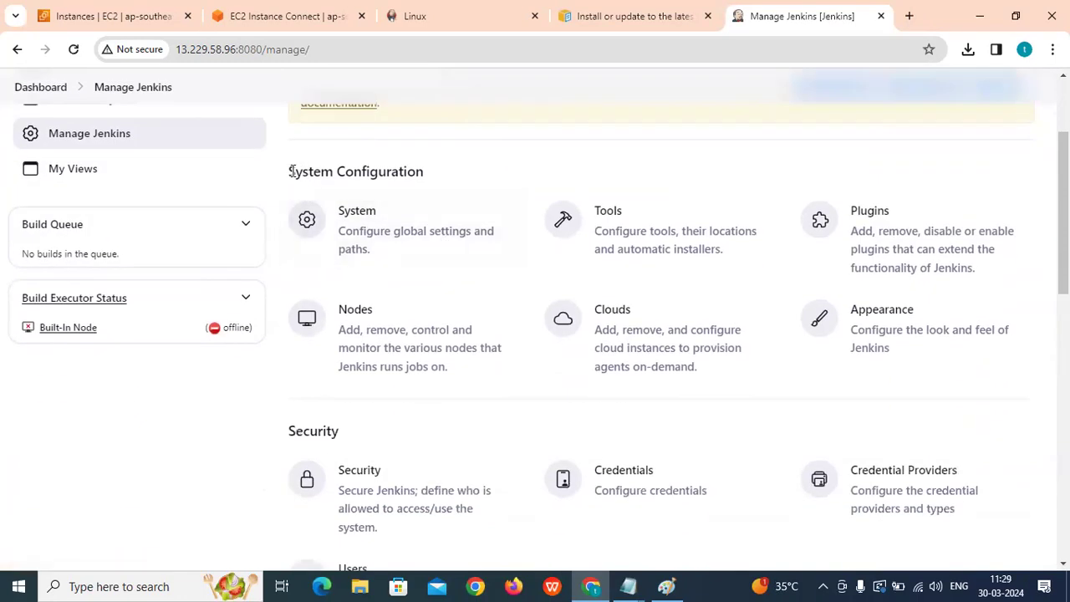
{"action": "left_click_drag", "start_coordinate": [287, 173], "coordinate": [418, 171]}
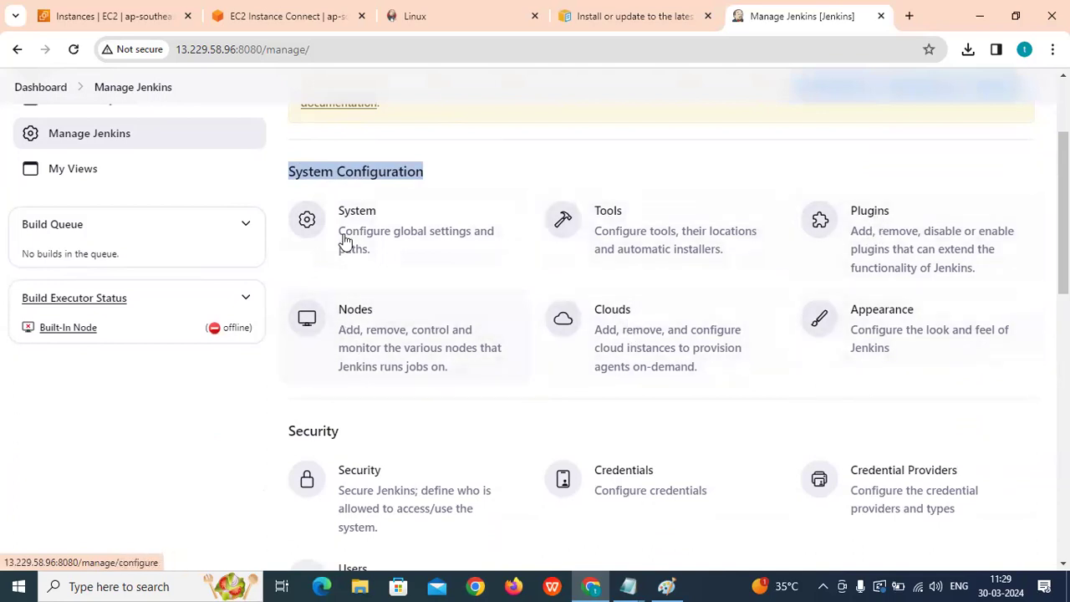
{"action": "scroll", "coordinate": [537, 316], "scroll_direction": "down", "scroll_amount": 2}
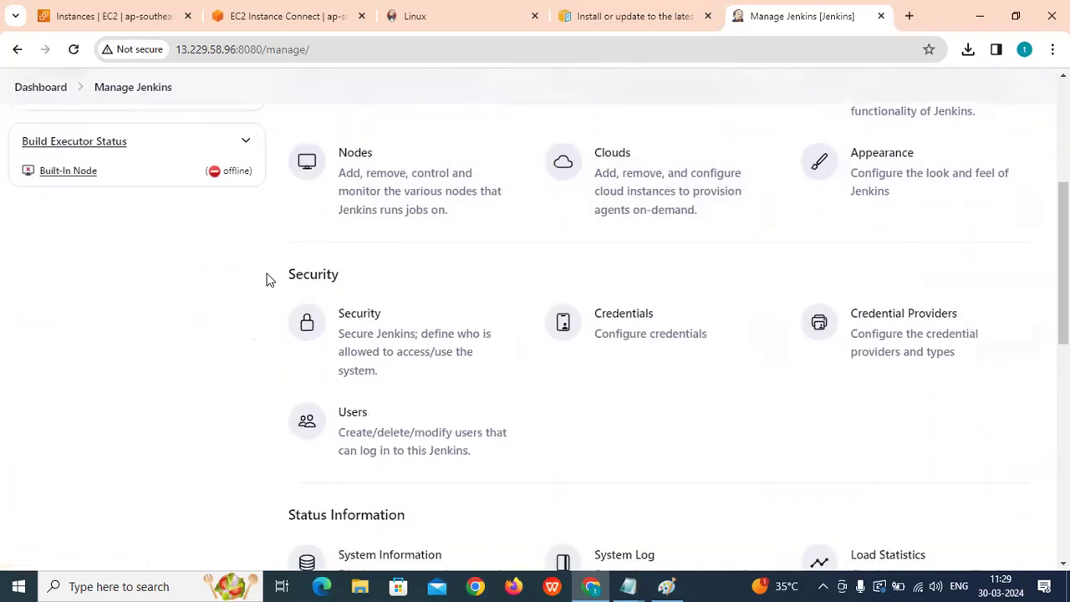
{"action": "left_click_drag", "start_coordinate": [291, 268], "coordinate": [386, 278]}
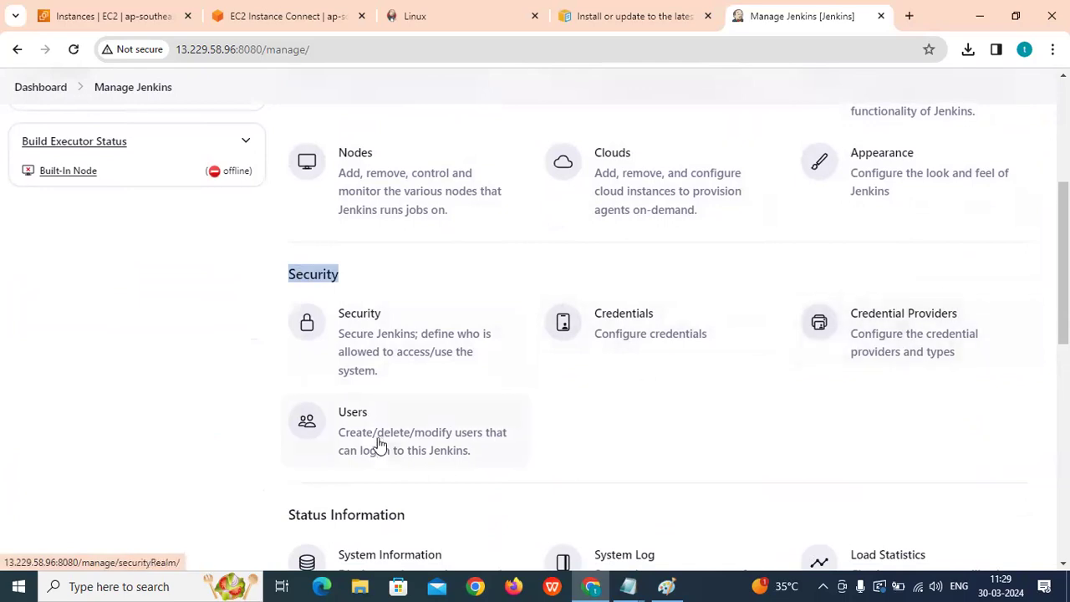
{"action": "scroll", "coordinate": [376, 438], "scroll_direction": "down", "scroll_amount": 3}
{"action": "left_click_drag", "start_coordinate": [286, 283], "coordinate": [443, 295]}
{"action": "scroll", "coordinate": [441, 297], "scroll_direction": "down", "scroll_amount": 1}
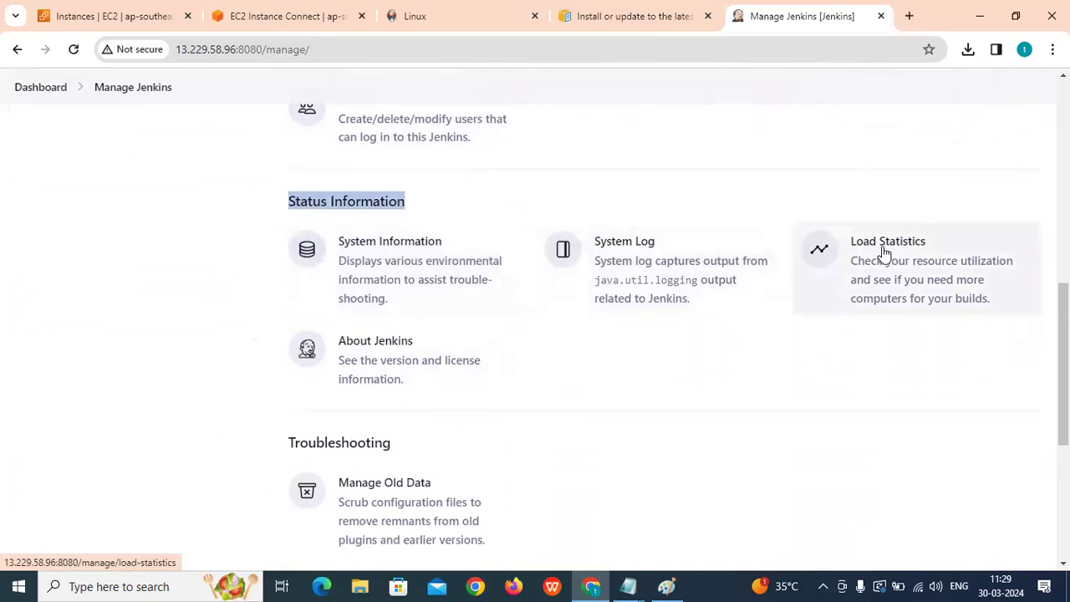
{"action": "scroll", "coordinate": [412, 356], "scroll_direction": "down", "scroll_amount": 2}
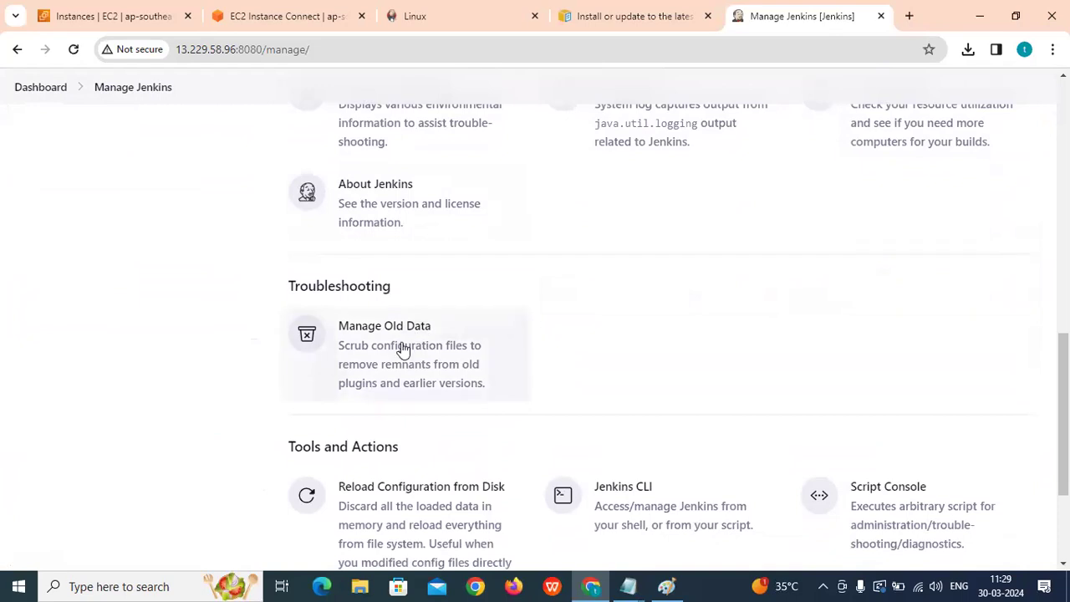
{"action": "scroll", "coordinate": [423, 329], "scroll_direction": "down", "scroll_amount": 2}
{"action": "scroll", "coordinate": [354, 294], "scroll_direction": "down", "scroll_amount": 1}
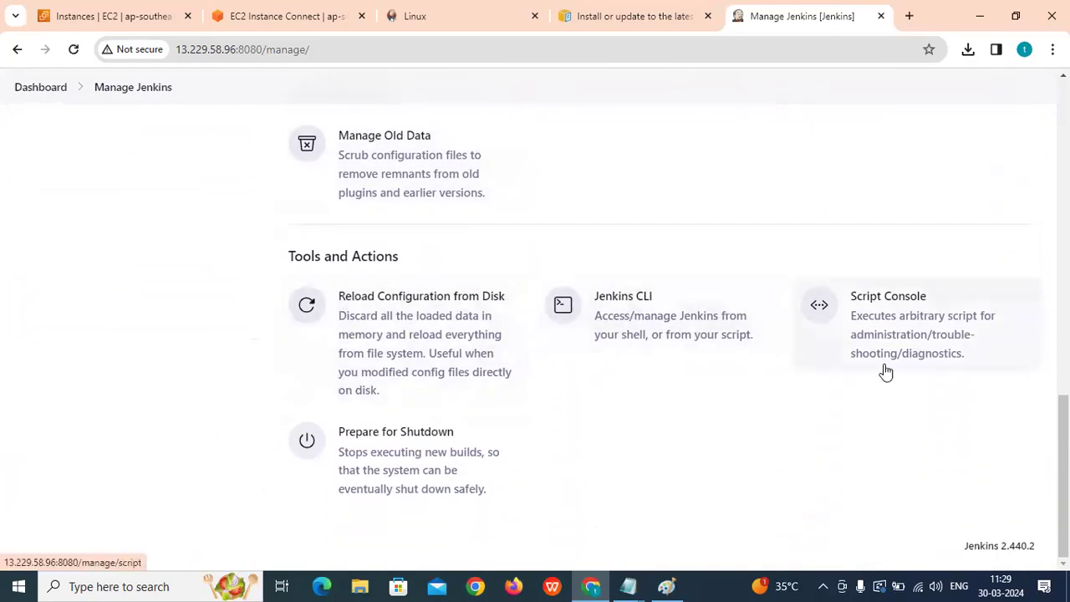
{"action": "scroll", "coordinate": [886, 373], "scroll_direction": "up", "scroll_amount": 12}
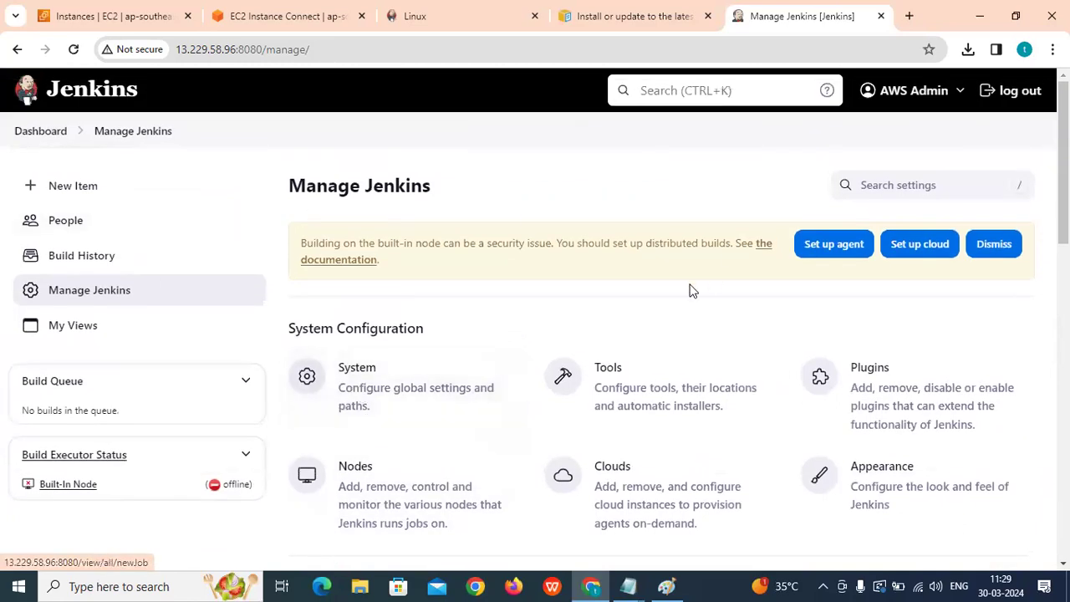
{"action": "scroll", "coordinate": [683, 310], "scroll_direction": "down", "scroll_amount": 2}
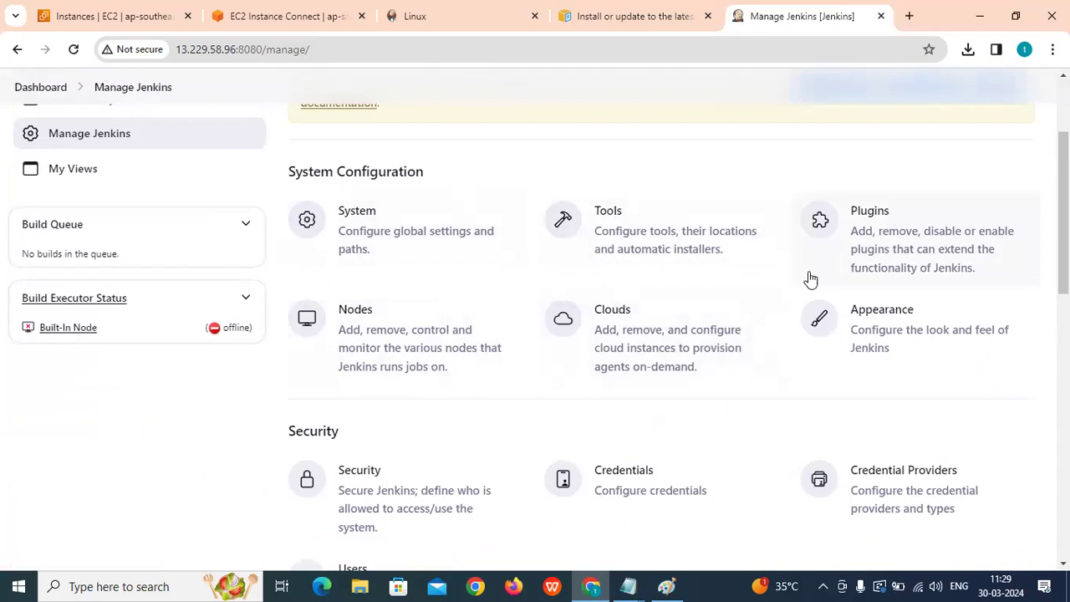
{"action": "left_click", "coordinate": [392, 238]}
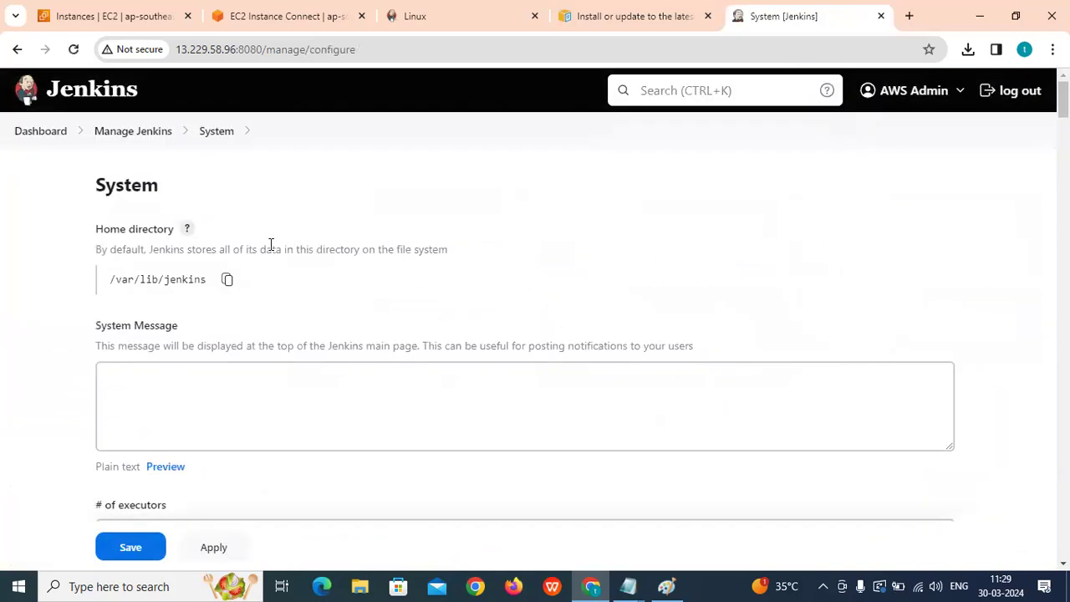
{"action": "left_click_drag", "start_coordinate": [98, 185], "coordinate": [215, 188]}
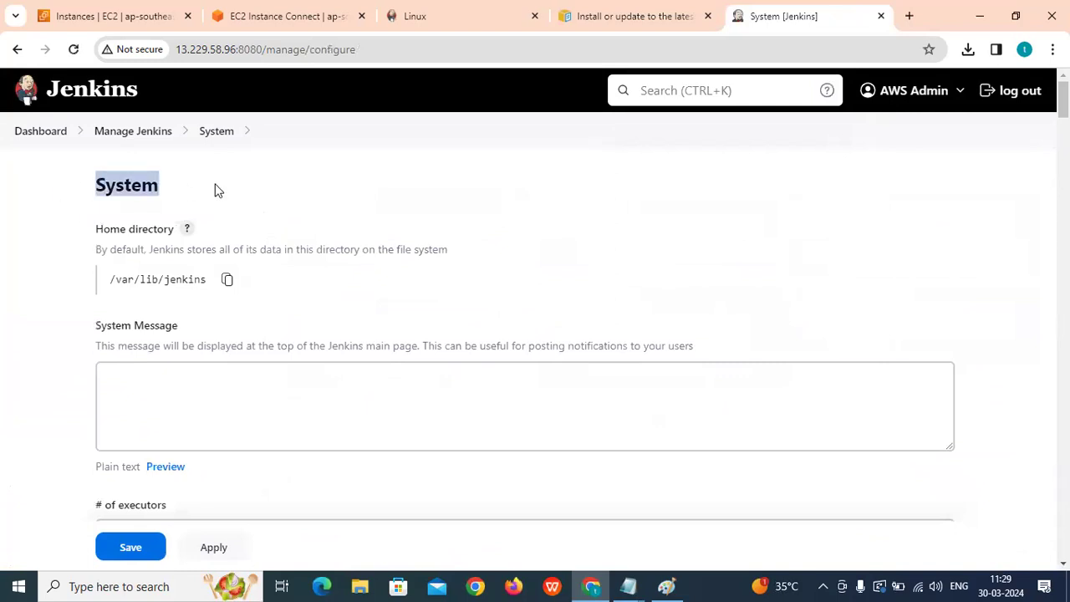
{"action": "scroll", "coordinate": [210, 184], "scroll_direction": "down", "scroll_amount": 7}
{"action": "scroll", "coordinate": [160, 212], "scroll_direction": "down", "scroll_amount": 3}
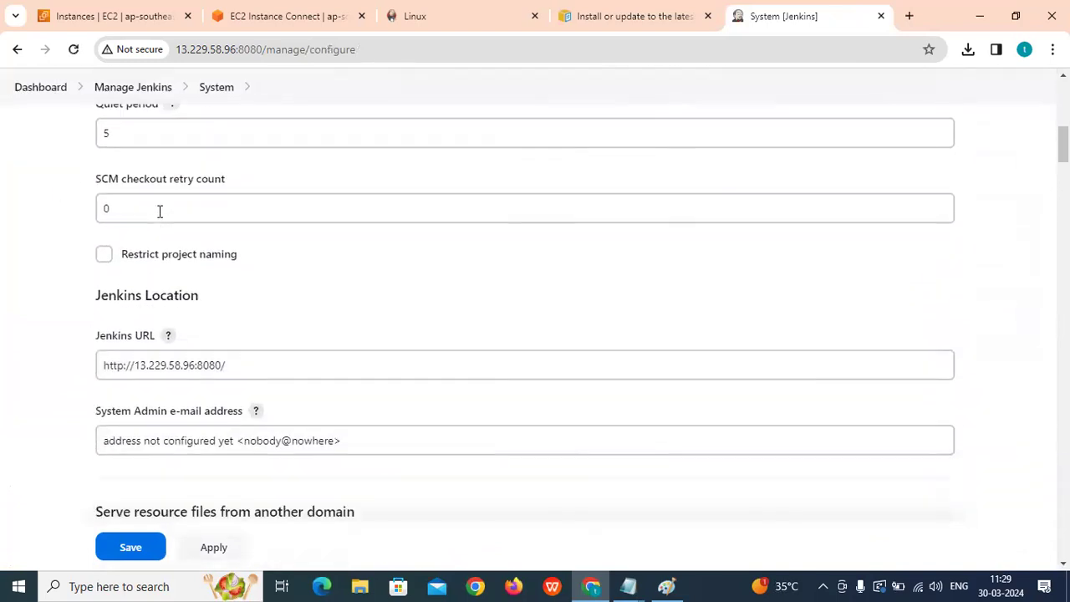
{"action": "left_click_drag", "start_coordinate": [95, 306], "coordinate": [247, 308]}
{"action": "scroll", "coordinate": [247, 309], "scroll_direction": "down", "scroll_amount": 8}
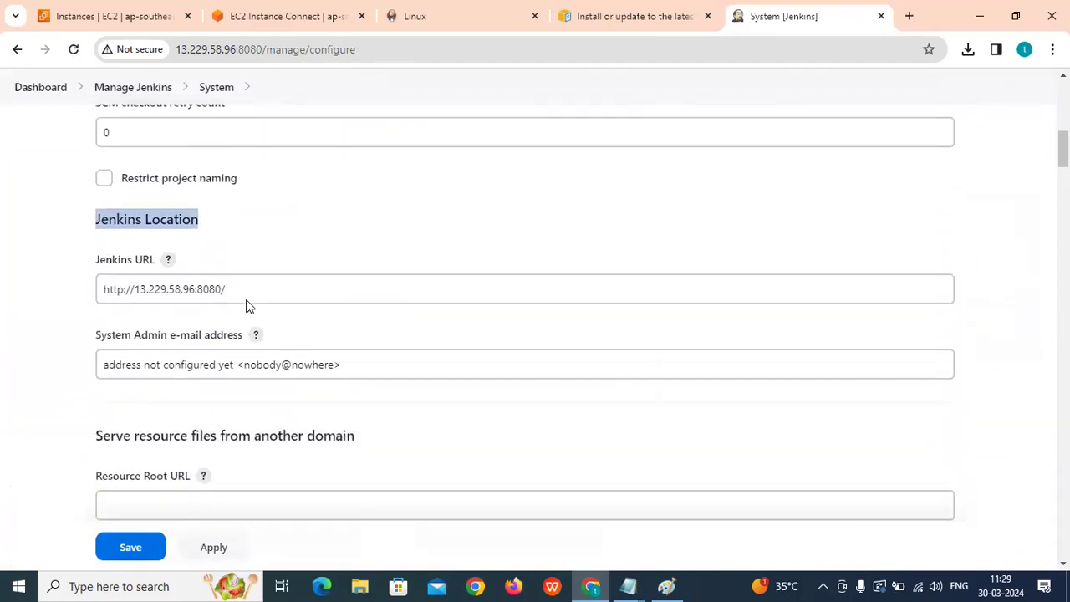
{"action": "scroll", "coordinate": [188, 298], "scroll_direction": "down", "scroll_amount": 2}
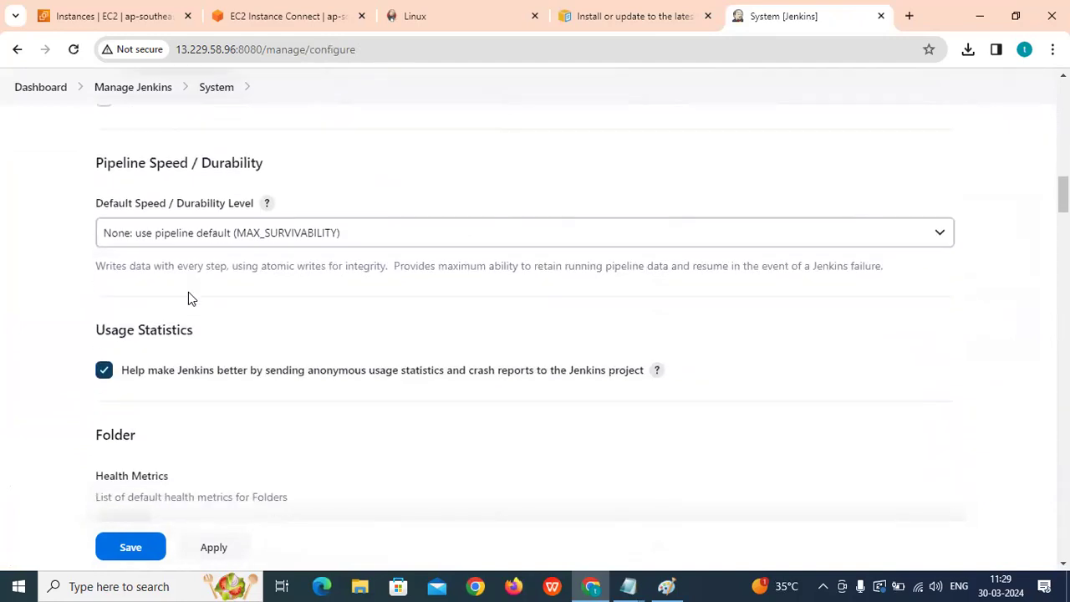
{"action": "left_click_drag", "start_coordinate": [104, 163], "coordinate": [373, 168]}
{"action": "scroll", "coordinate": [373, 168], "scroll_direction": "down", "scroll_amount": 2}
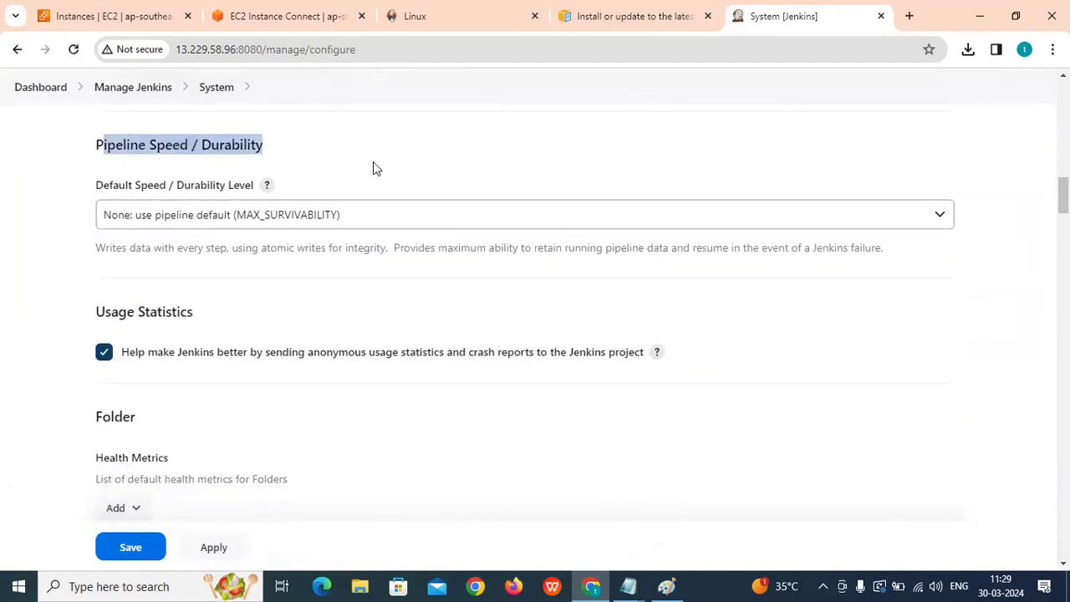
{"action": "scroll", "coordinate": [132, 204], "scroll_direction": "down", "scroll_amount": 4}
{"action": "left_click_drag", "start_coordinate": [92, 156], "coordinate": [387, 153]}
{"action": "scroll", "coordinate": [346, 193], "scroll_direction": "down", "scroll_amount": 1}
{"action": "left_click_drag", "start_coordinate": [95, 185], "coordinate": [342, 200]}
{"action": "scroll", "coordinate": [342, 201], "scroll_direction": "down", "scroll_amount": 7}
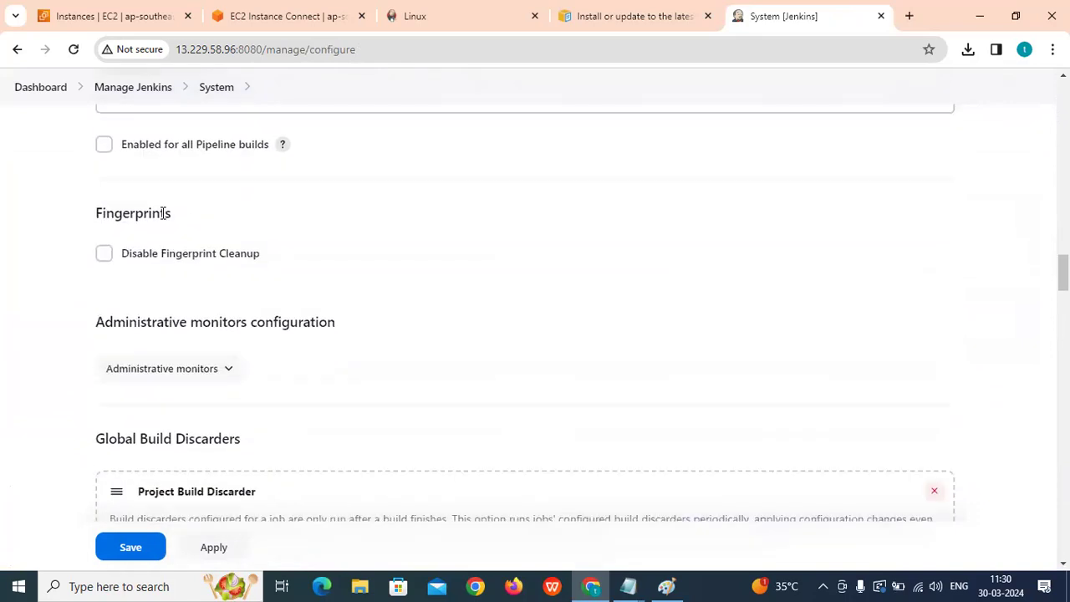
{"action": "scroll", "coordinate": [163, 213], "scroll_direction": "down", "scroll_amount": 2}
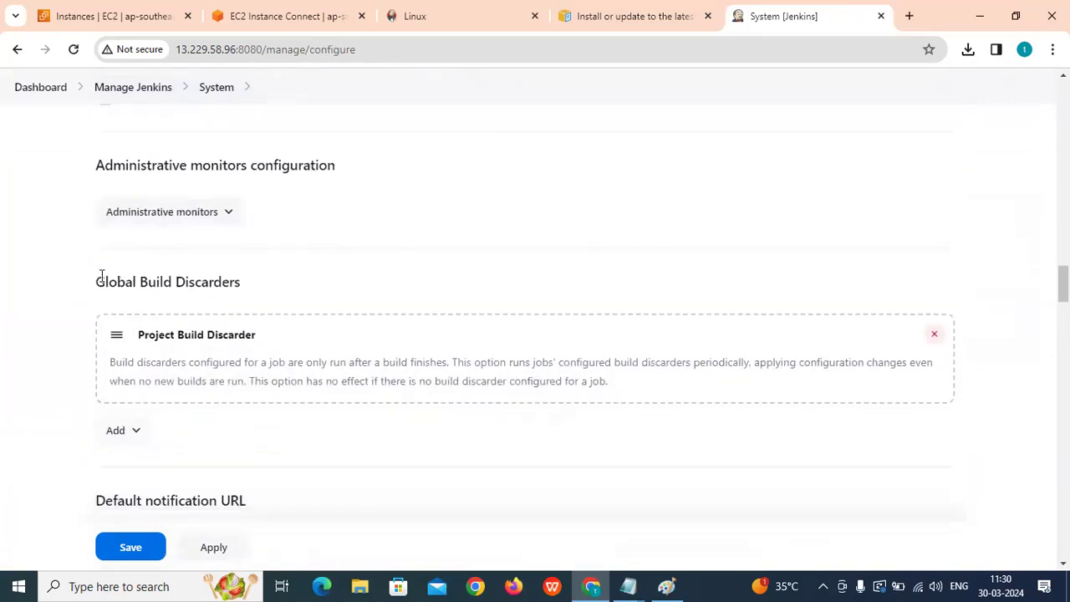
{"action": "scroll", "coordinate": [101, 276], "scroll_direction": "down", "scroll_amount": 5}
{"action": "left_click_drag", "start_coordinate": [94, 252], "coordinate": [228, 251]}
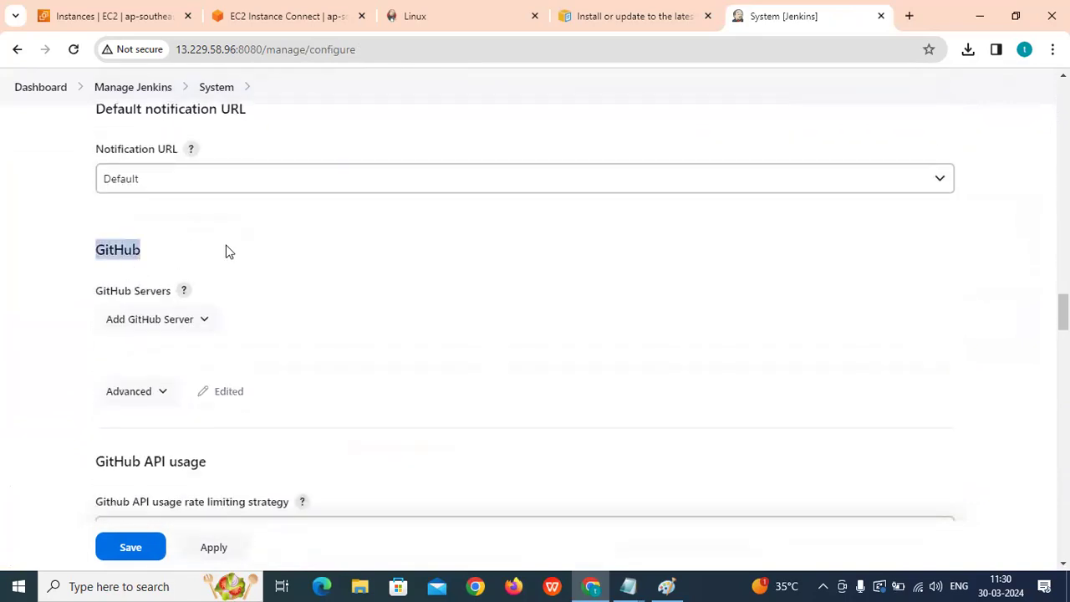
{"action": "scroll", "coordinate": [228, 251], "scroll_direction": "down", "scroll_amount": 2}
{"action": "scroll", "coordinate": [97, 232], "scroll_direction": "up", "scroll_amount": 2}
{"action": "scroll", "coordinate": [161, 328], "scroll_direction": "down", "scroll_amount": 2}
{"action": "scroll", "coordinate": [161, 328], "scroll_direction": "down", "scroll_amount": 1}
{"action": "scroll", "coordinate": [136, 309], "scroll_direction": "down", "scroll_amount": 4}
{"action": "scroll", "coordinate": [136, 309], "scroll_direction": "down", "scroll_amount": 9}
{"action": "scroll", "coordinate": [256, 318], "scroll_direction": "up", "scroll_amount": 15}
{"action": "scroll", "coordinate": [224, 311], "scroll_direction": "up", "scroll_amount": 4}
{"action": "left_click", "coordinate": [127, 88]}
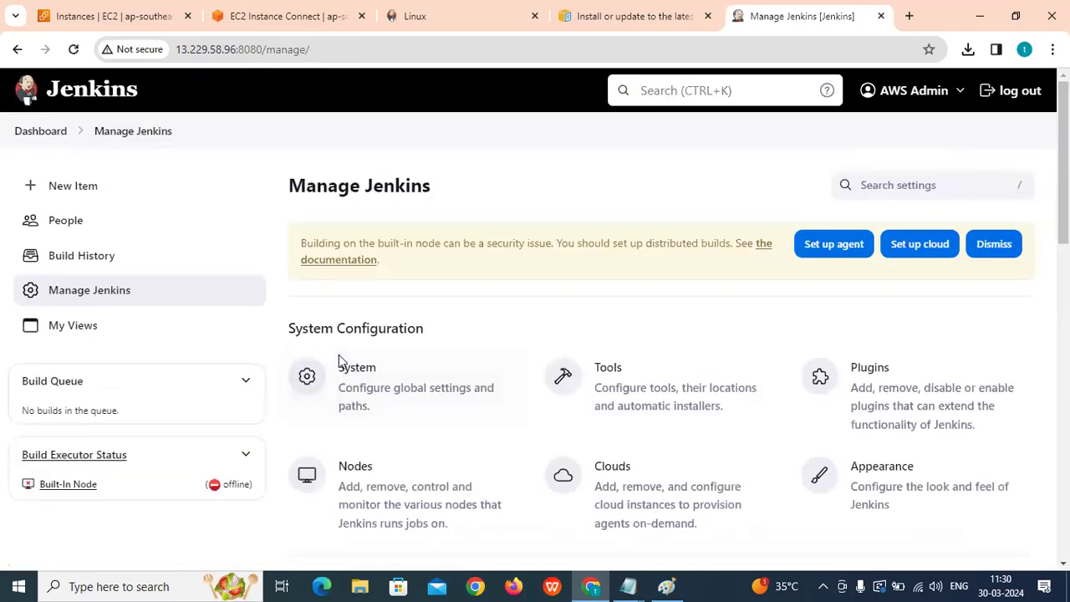
Open the Tools page and scroll down it, highlighting Maven Configuration and the following section headings.
{"action": "left_click", "coordinate": [615, 375]}
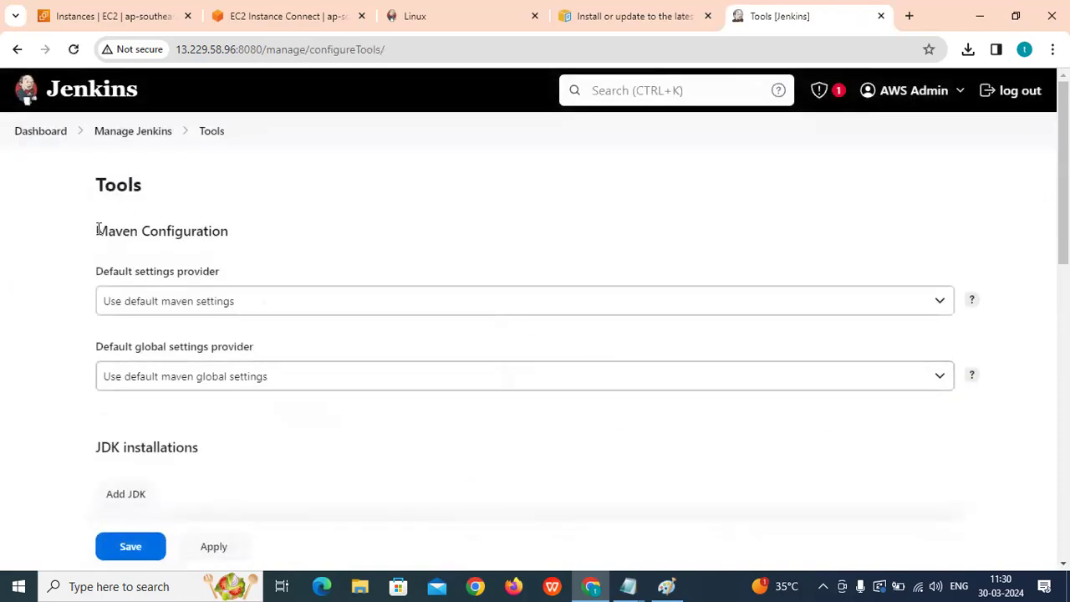
{"action": "left_click_drag", "start_coordinate": [98, 229], "coordinate": [306, 234]}
{"action": "scroll", "coordinate": [125, 234], "scroll_direction": "down", "scroll_amount": 3}
{"action": "left_click_drag", "start_coordinate": [98, 213], "coordinate": [299, 210]}
{"action": "scroll", "coordinate": [300, 210], "scroll_direction": "down", "scroll_amount": 1}
{"action": "left_click_drag", "start_coordinate": [105, 242], "coordinate": [294, 256]}
{"action": "scroll", "coordinate": [293, 256], "scroll_direction": "down", "scroll_amount": 4}
{"action": "left_click_drag", "start_coordinate": [93, 318], "coordinate": [325, 327]}
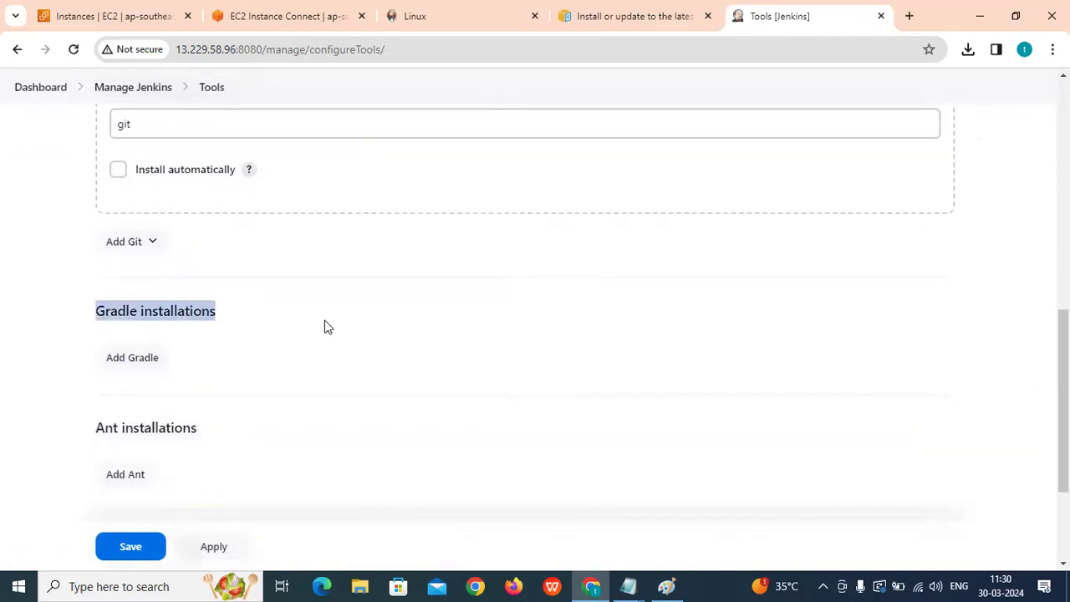
{"action": "scroll", "coordinate": [328, 325], "scroll_direction": "down", "scroll_amount": 2}
{"action": "left_click_drag", "start_coordinate": [100, 286], "coordinate": [301, 274]}
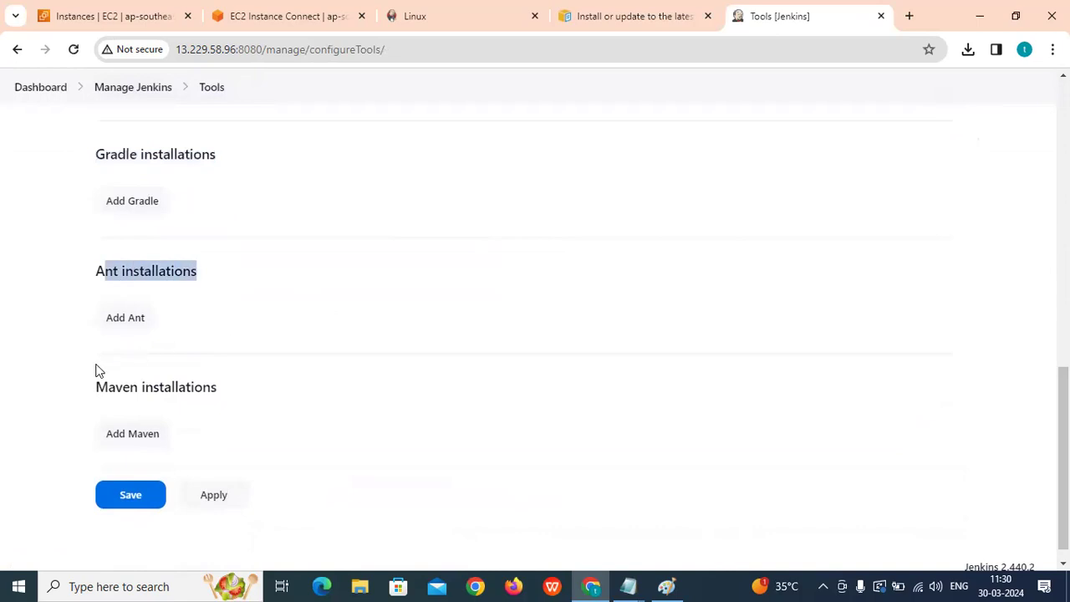
Highlight the Maven, Gradle and Ant installations headings, then scroll back to the top.
{"action": "left_click_drag", "start_coordinate": [97, 370], "coordinate": [291, 390]}
{"action": "left_click_drag", "start_coordinate": [95, 153], "coordinate": [371, 165]}
{"action": "left_click_drag", "start_coordinate": [94, 273], "coordinate": [341, 276]}
{"action": "left_click_drag", "start_coordinate": [93, 378], "coordinate": [380, 400]}
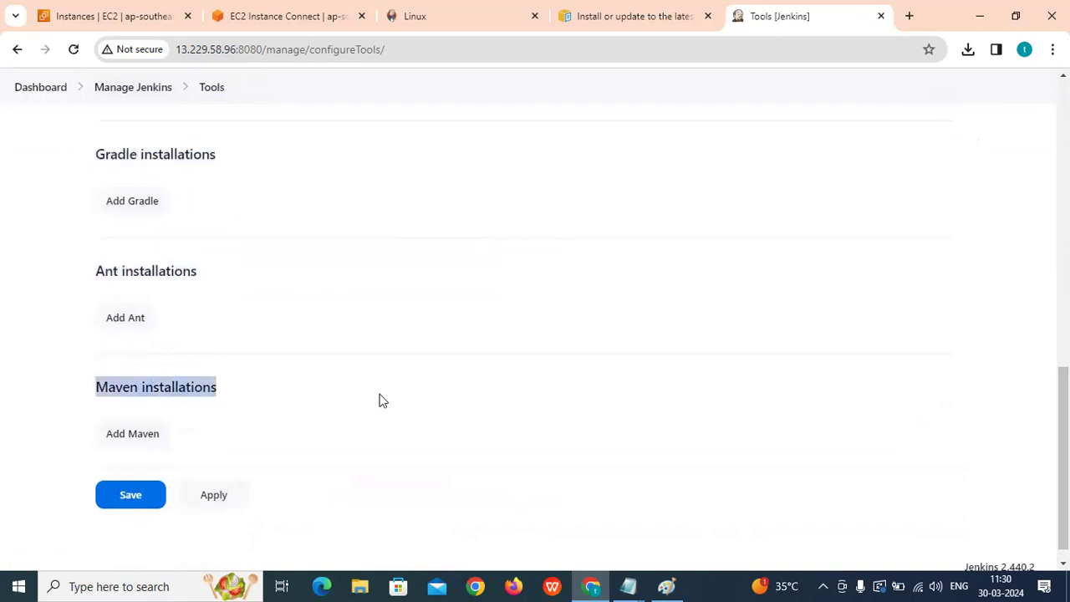
{"action": "left_click_drag", "start_coordinate": [96, 151], "coordinate": [263, 158]}
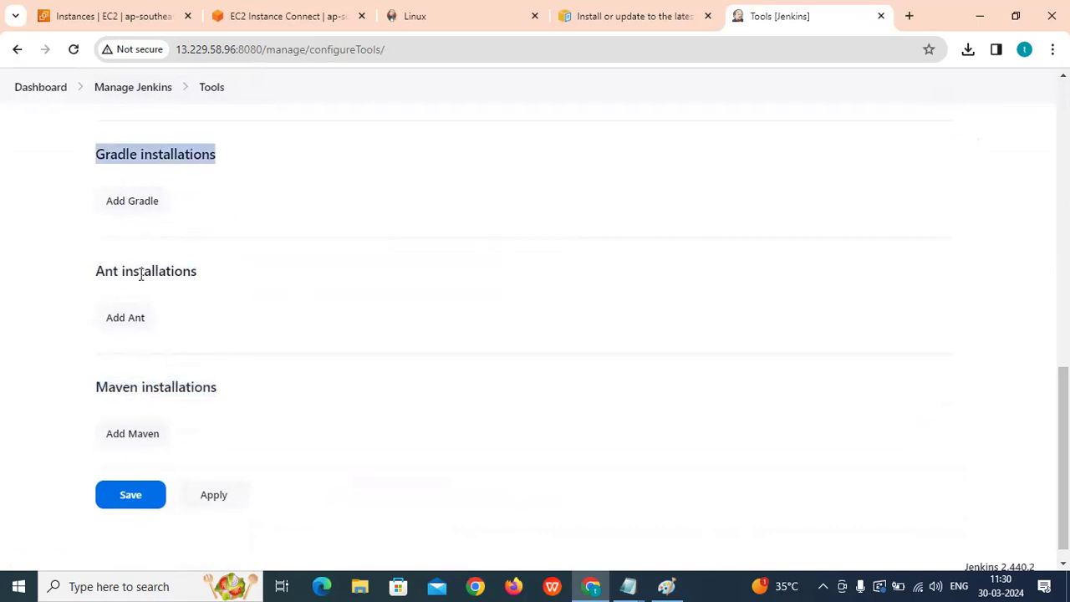
{"action": "left_click_drag", "start_coordinate": [93, 279], "coordinate": [243, 279]}
{"action": "left_click_drag", "start_coordinate": [87, 153], "coordinate": [271, 159]}
{"action": "left_click", "coordinate": [91, 276]}
{"action": "left_click_drag", "start_coordinate": [89, 153], "coordinate": [250, 157]}
{"action": "left_click_drag", "start_coordinate": [97, 265], "coordinate": [240, 279]}
{"action": "left_click_drag", "start_coordinate": [86, 384], "coordinate": [267, 397]}
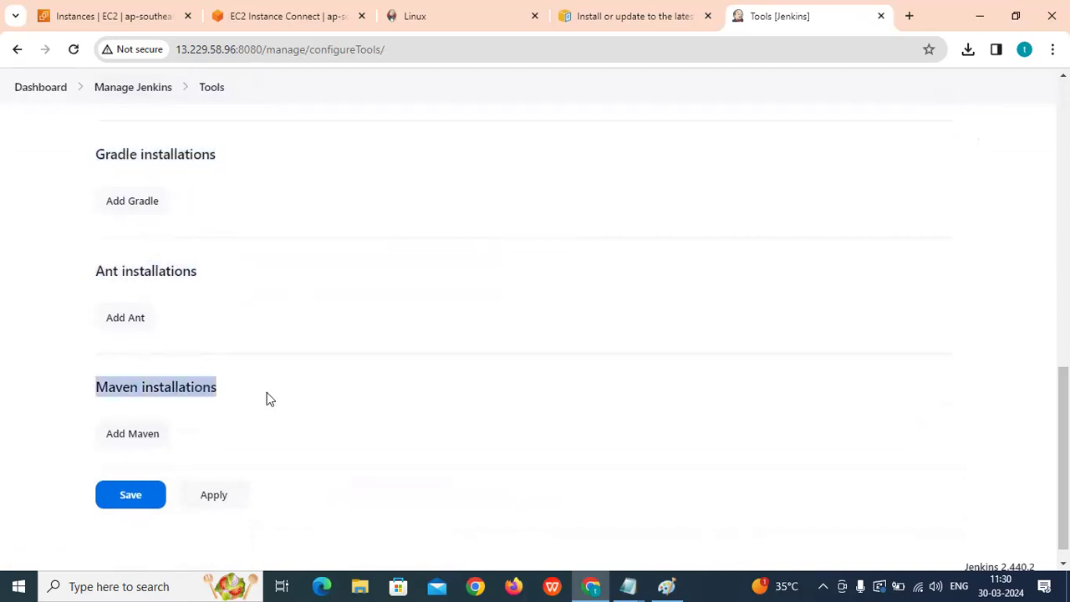
{"action": "scroll", "coordinate": [268, 397], "scroll_direction": "down", "scroll_amount": 1}
{"action": "left_click", "coordinate": [249, 413]}
{"action": "left_click_drag", "start_coordinate": [94, 365], "coordinate": [335, 370]}
{"action": "left_click", "coordinate": [185, 400]}
{"action": "left_click_drag", "start_coordinate": [97, 366], "coordinate": [324, 369]}
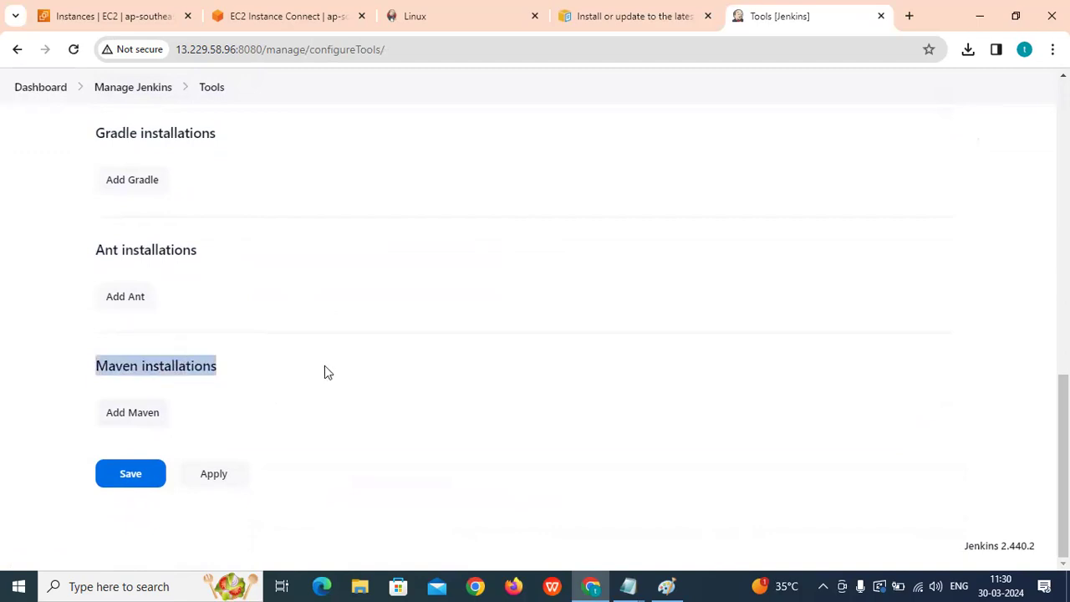
{"action": "scroll", "coordinate": [239, 377], "scroll_direction": "up", "scroll_amount": 1}
{"action": "scroll", "coordinate": [179, 267], "scroll_direction": "down", "scroll_amount": 1}
{"action": "scroll", "coordinate": [267, 332], "scroll_direction": "up", "scroll_amount": 15}
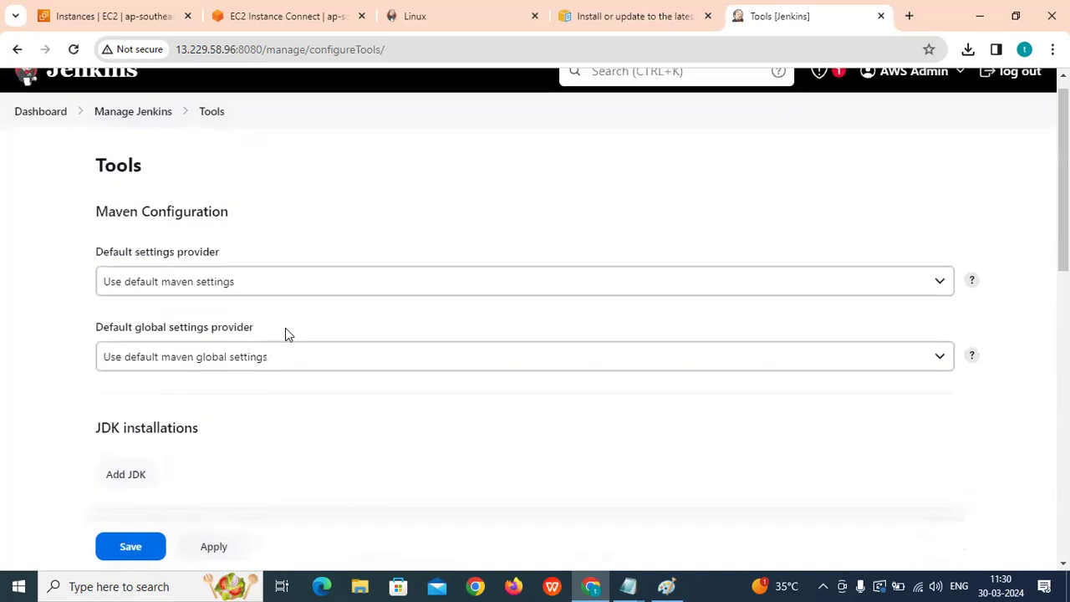
Use the Manage Jenkins breadcrumb and scroll down its System Configuration list.
{"action": "left_click", "coordinate": [133, 131]}
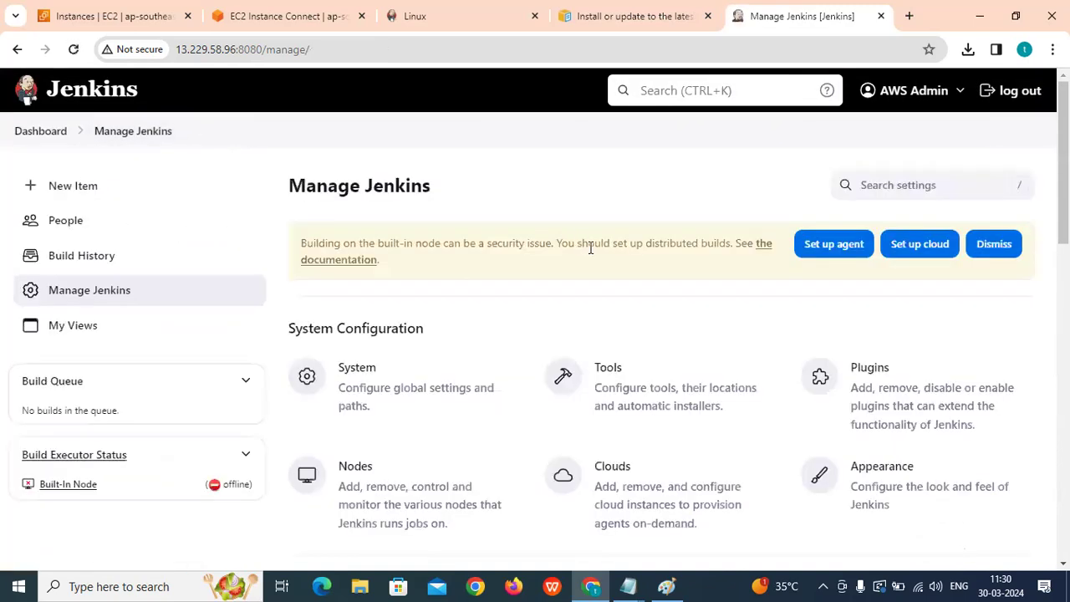
{"action": "scroll", "coordinate": [820, 252], "scroll_direction": "down", "scroll_amount": 1}
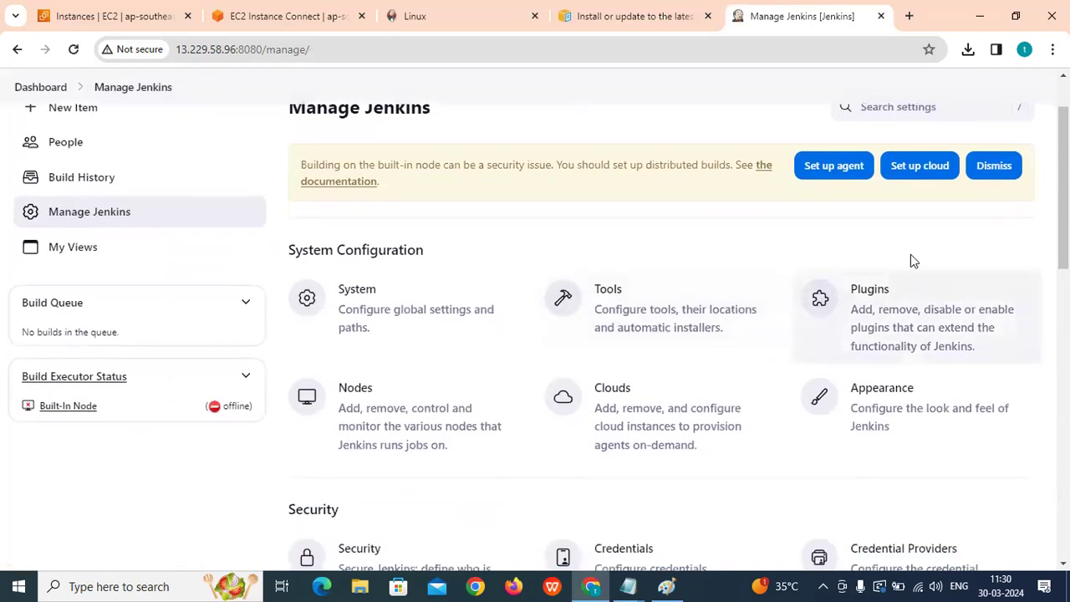
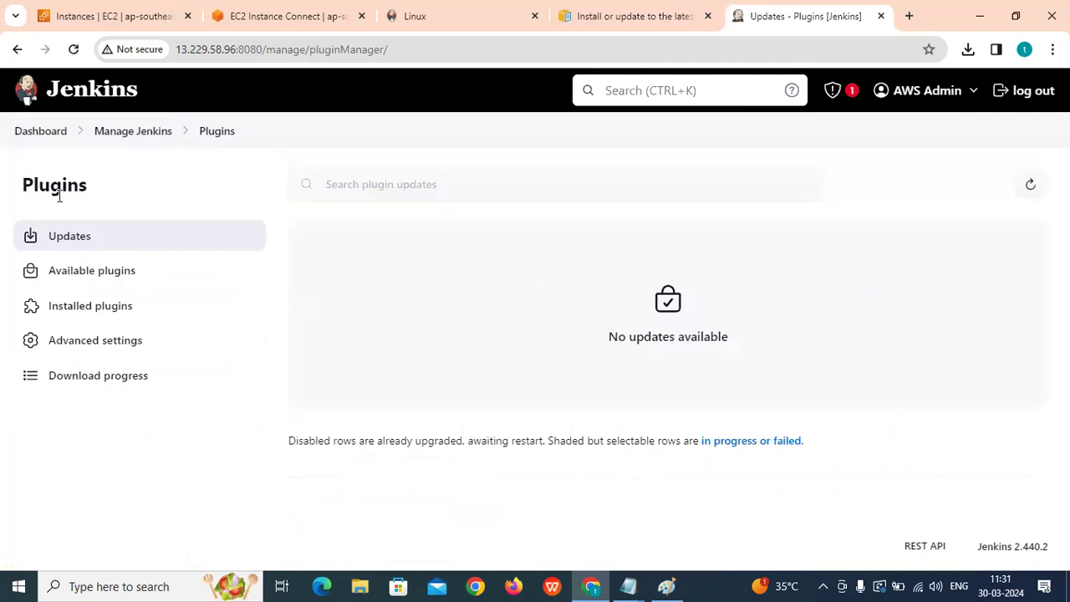
Show the Installed plugins list and scroll through it.
{"action": "left_click", "coordinate": [78, 308]}
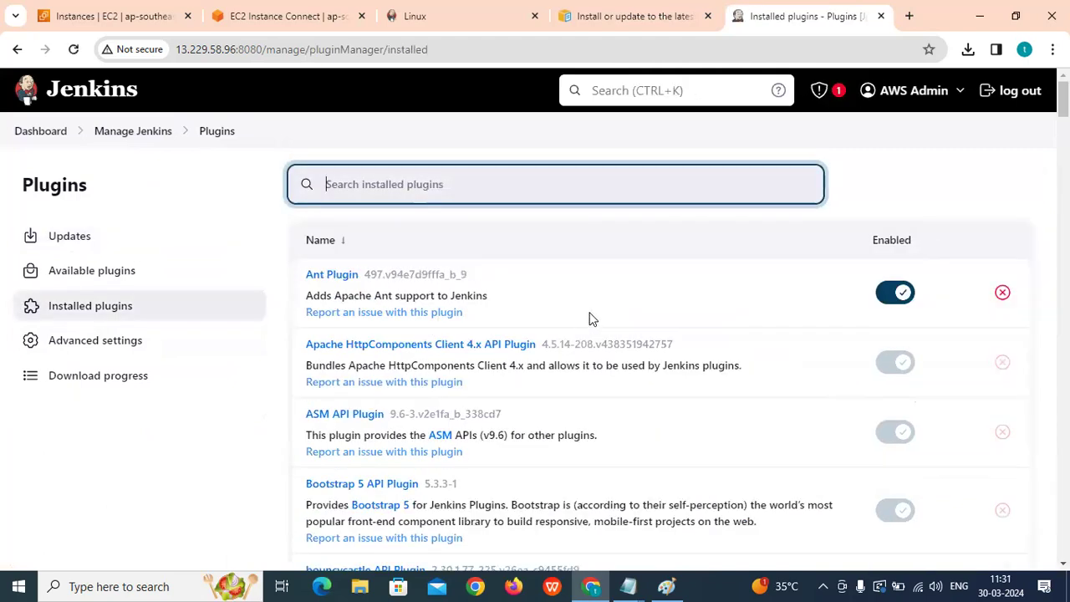
{"action": "scroll", "coordinate": [589, 318], "scroll_direction": "down", "scroll_amount": 2}
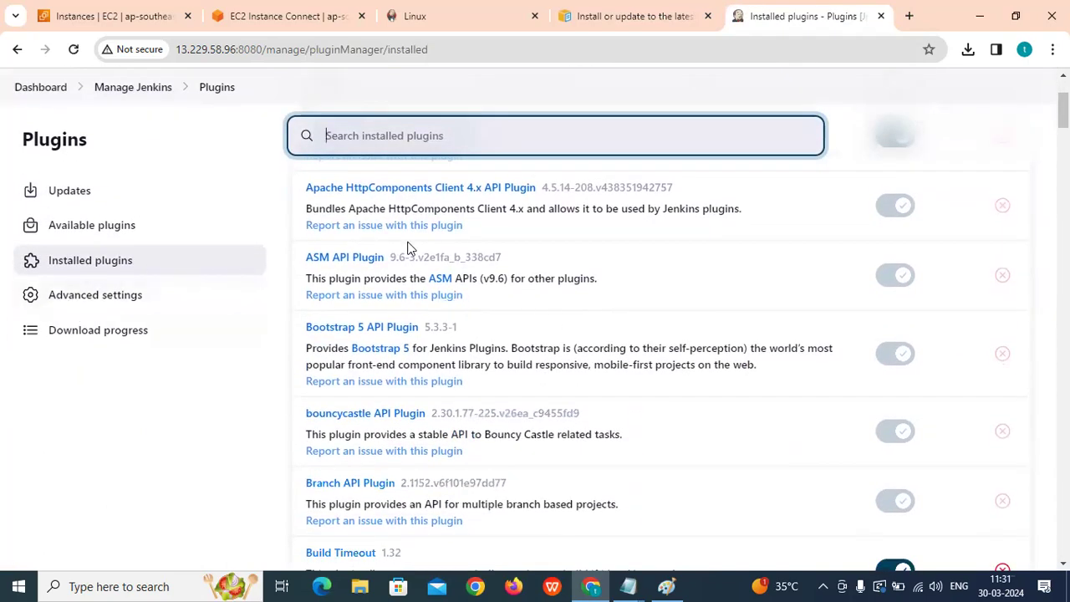
{"action": "scroll", "coordinate": [410, 251], "scroll_direction": "down", "scroll_amount": 10}
{"action": "scroll", "coordinate": [418, 305], "scroll_direction": "down", "scroll_amount": 20}
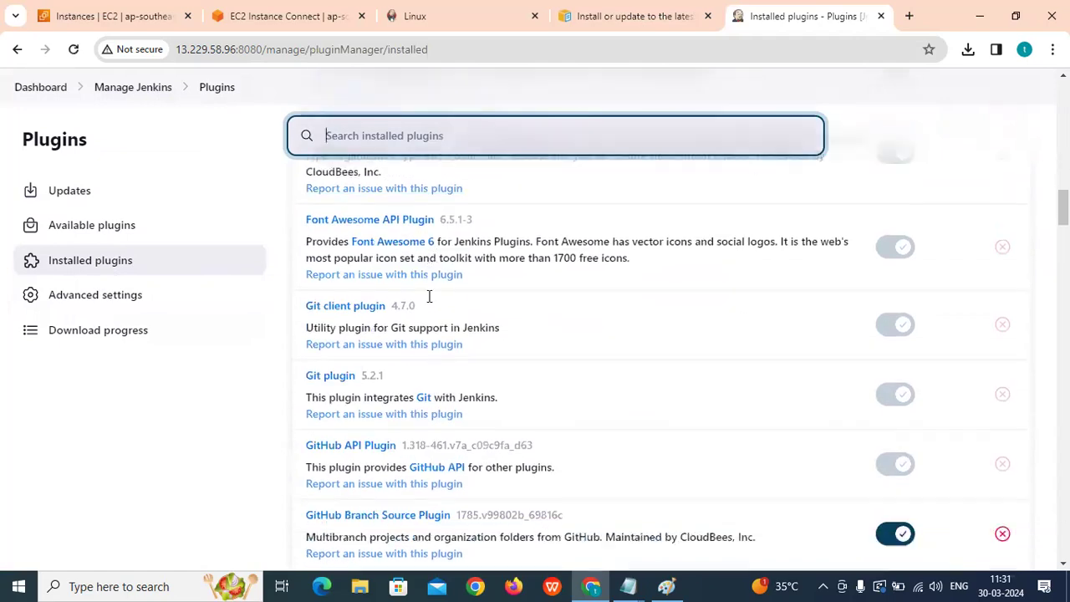
{"action": "scroll", "coordinate": [410, 316], "scroll_direction": "down", "scroll_amount": 20}
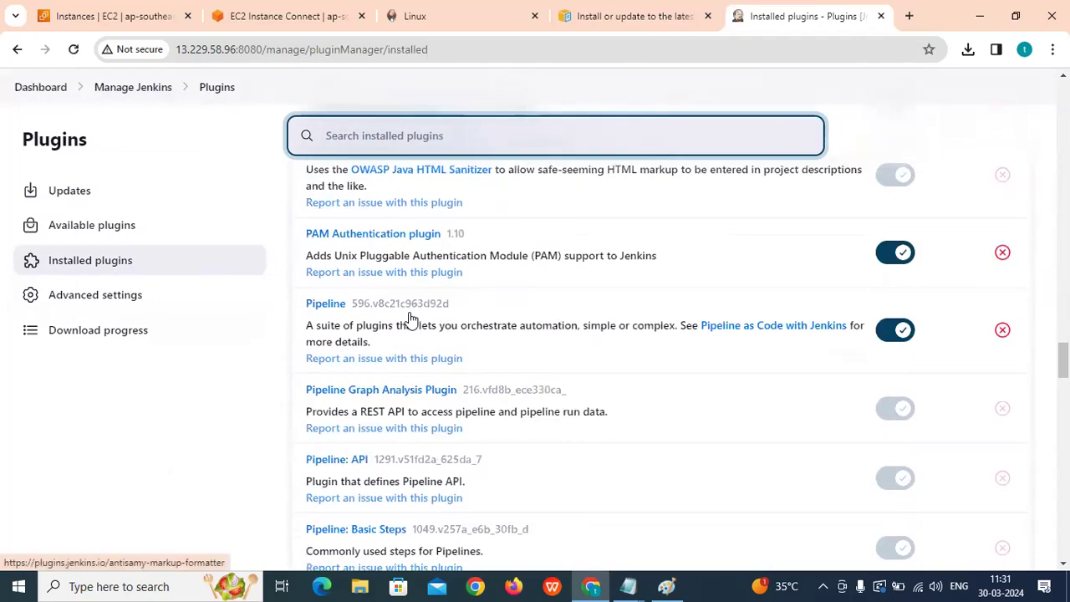
Bring up the Available plugins list and skim it.
{"action": "left_click", "coordinate": [92, 229]}
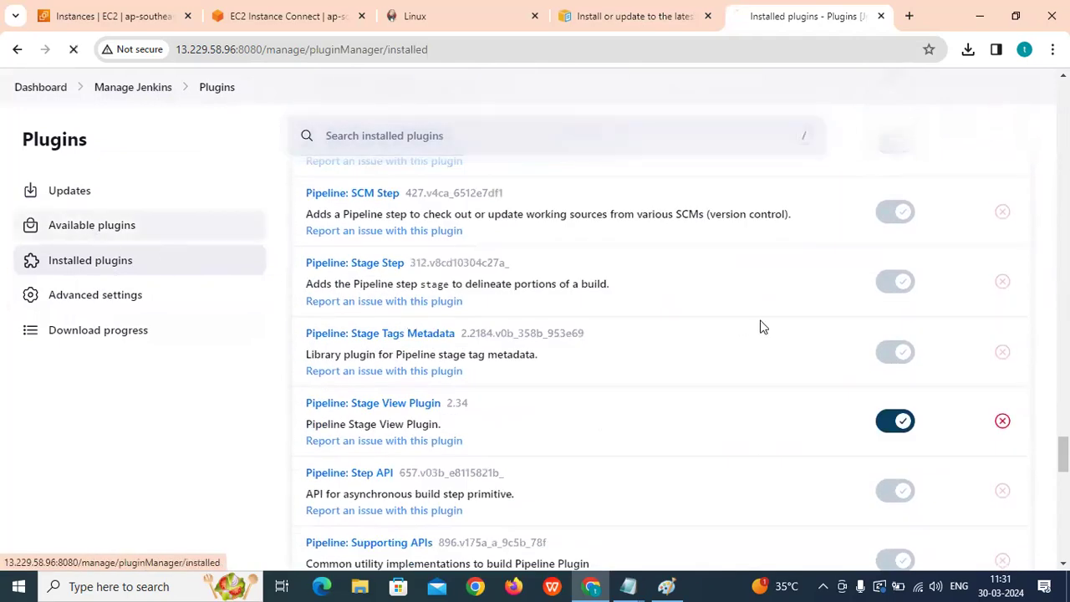
{"action": "scroll", "coordinate": [676, 337], "scroll_direction": "down", "scroll_amount": 1}
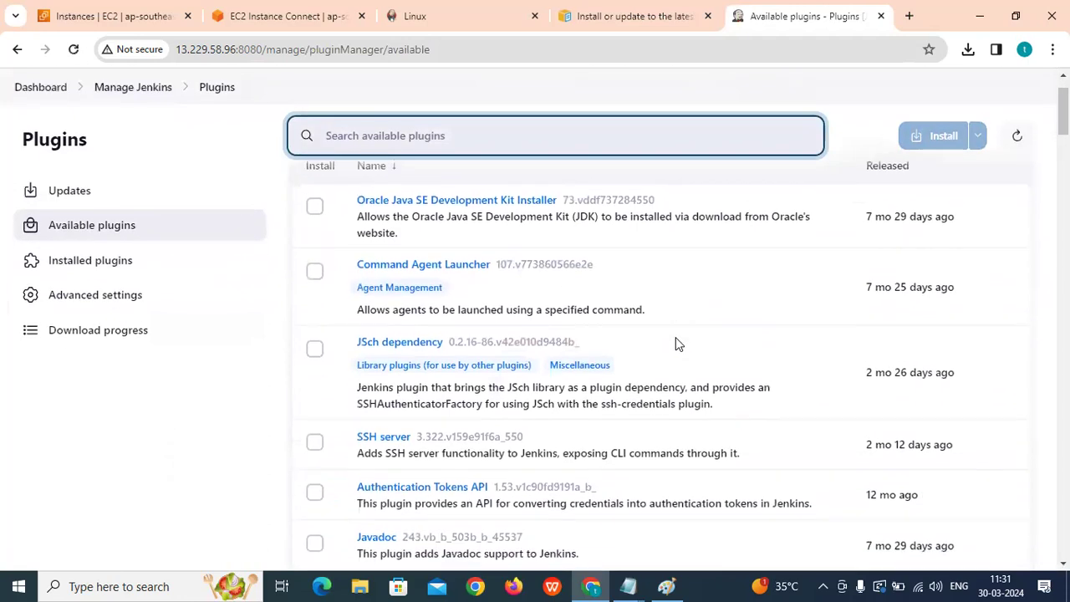
{"action": "scroll", "coordinate": [676, 337], "scroll_direction": "up", "scroll_amount": 1}
{"action": "scroll", "coordinate": [477, 312], "scroll_direction": "down", "scroll_amount": 15}
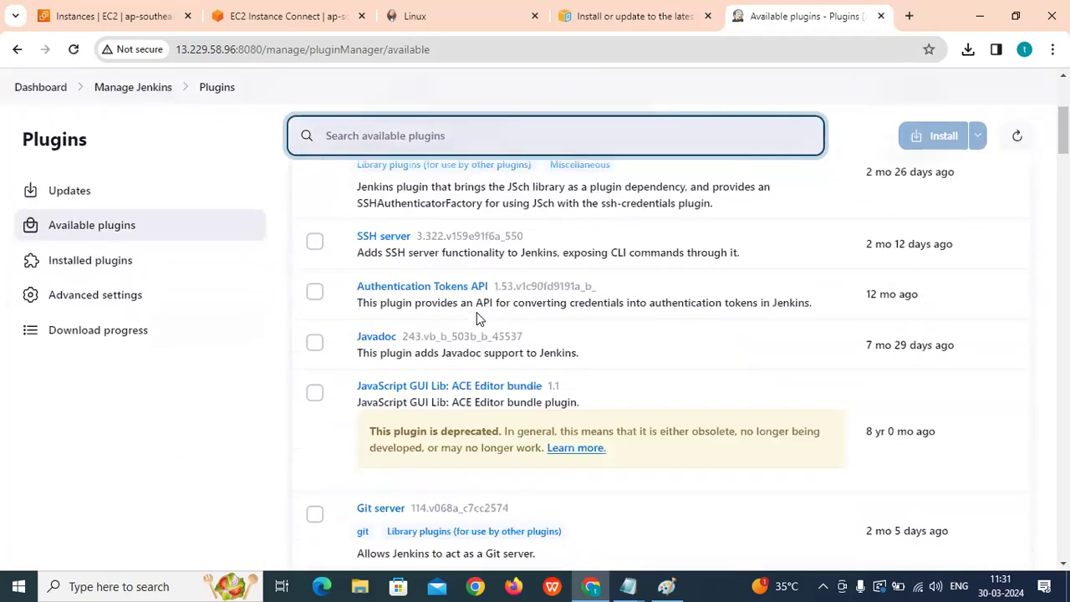
{"action": "scroll", "coordinate": [545, 342], "scroll_direction": "up", "scroll_amount": 15}
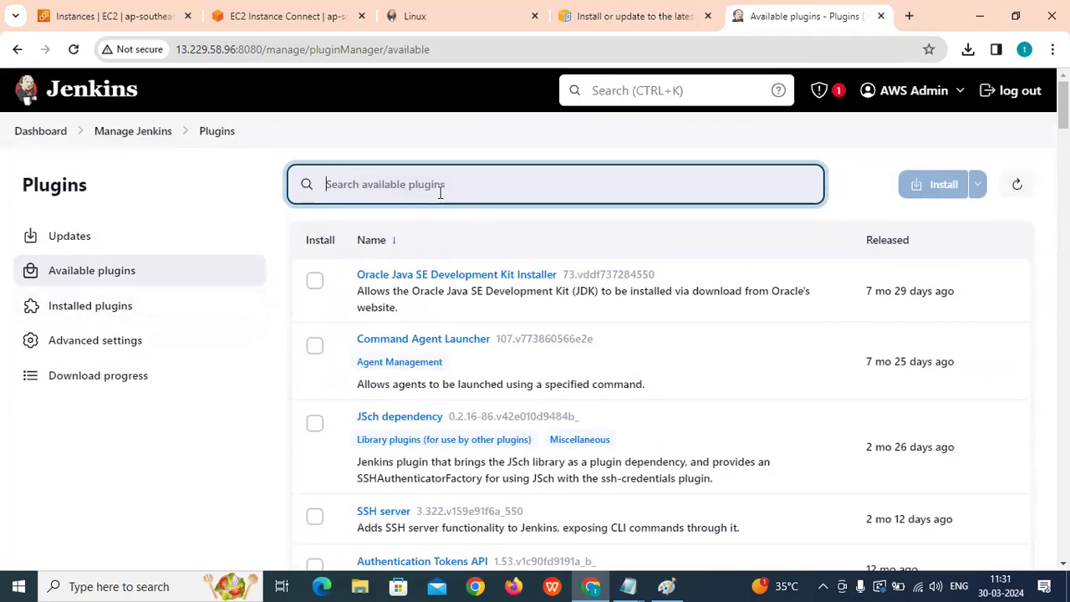
Filter available plugins by AWS and scroll through the matches.
{"action": "type", "text": "AWS"}
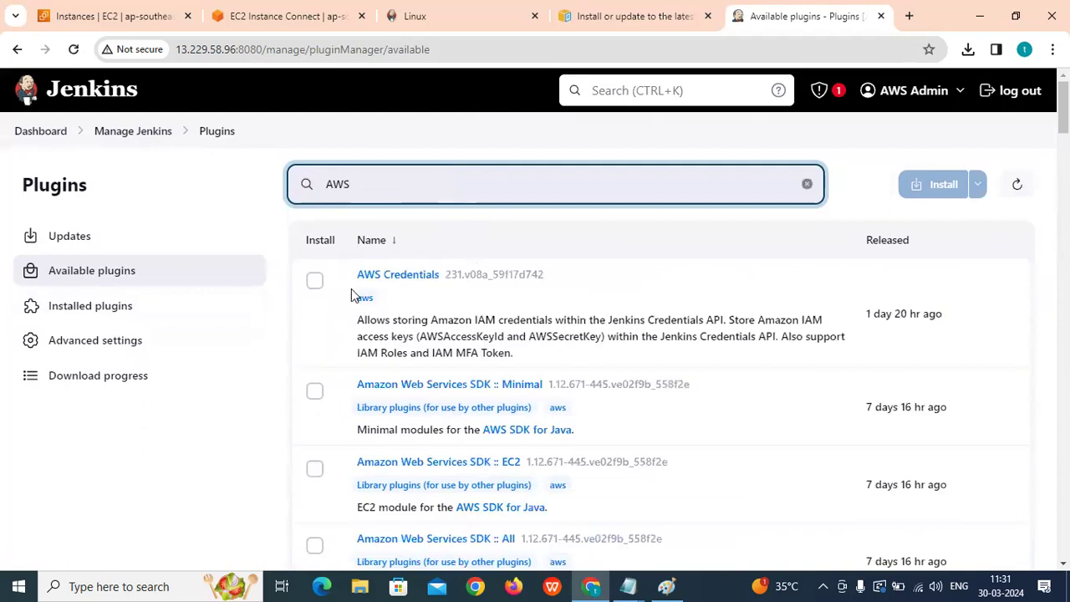
{"action": "scroll", "coordinate": [477, 279], "scroll_direction": "down", "scroll_amount": 4}
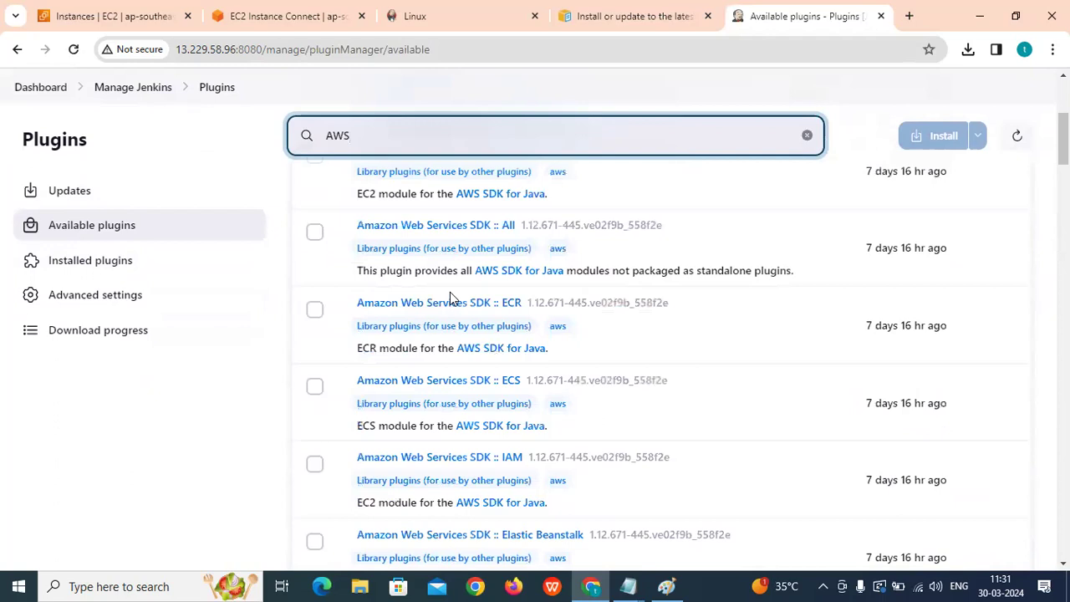
{"action": "scroll", "coordinate": [425, 319], "scroll_direction": "down", "scroll_amount": 4}
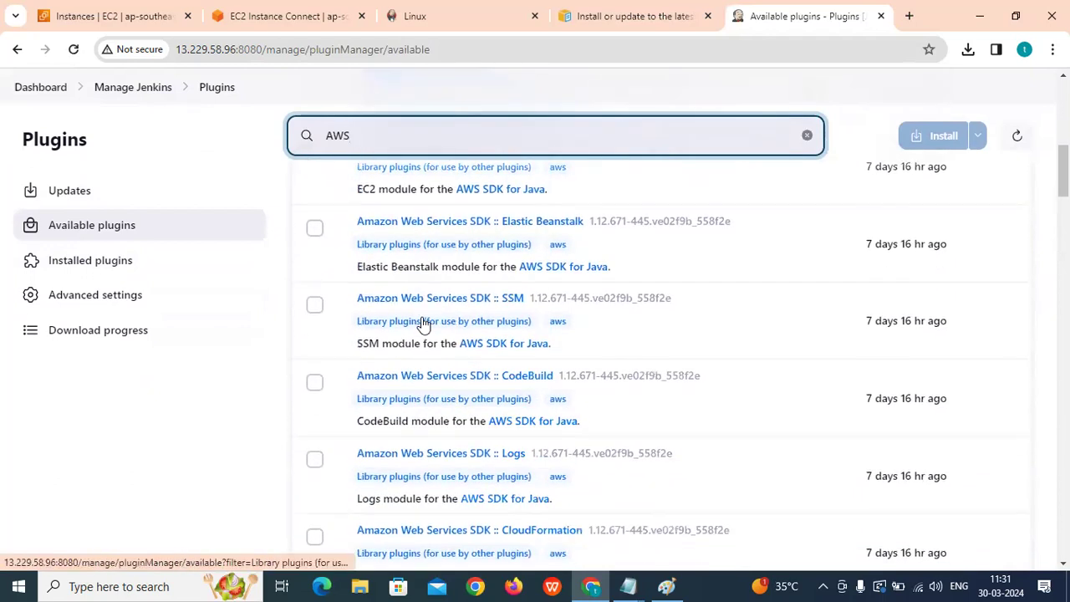
{"action": "scroll", "coordinate": [424, 324], "scroll_direction": "down", "scroll_amount": 7}
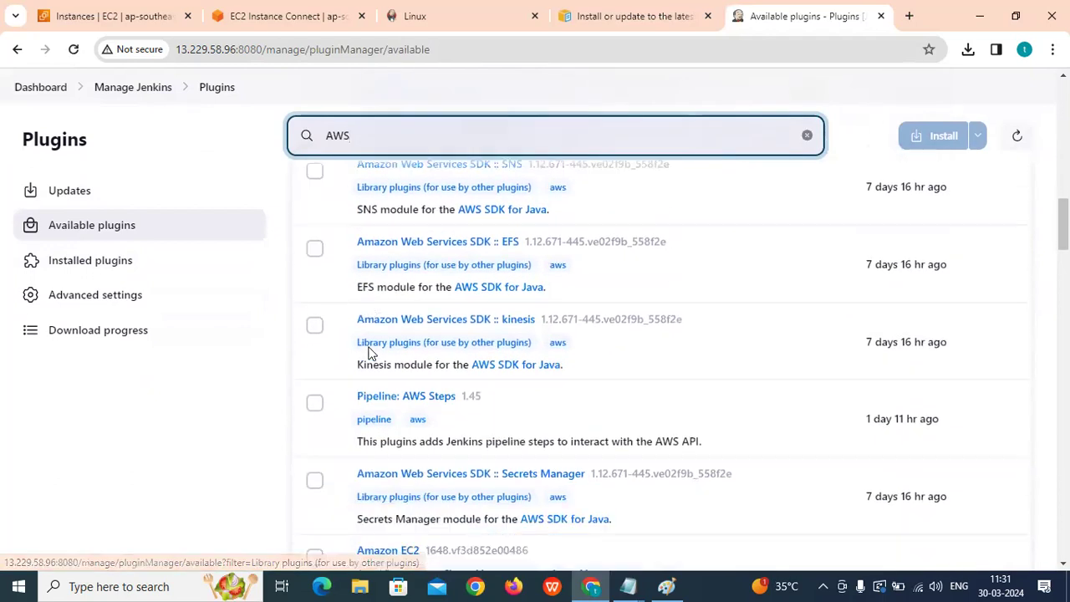
{"action": "scroll", "coordinate": [378, 334], "scroll_direction": "down", "scroll_amount": 4}
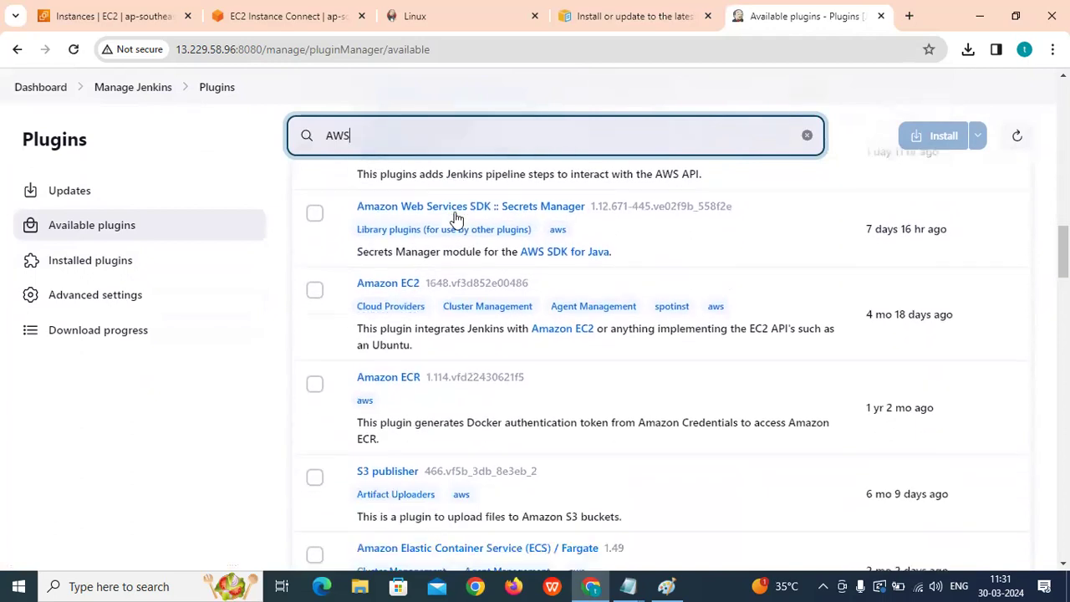
{"action": "scroll", "coordinate": [413, 313], "scroll_direction": "down", "scroll_amount": 2}
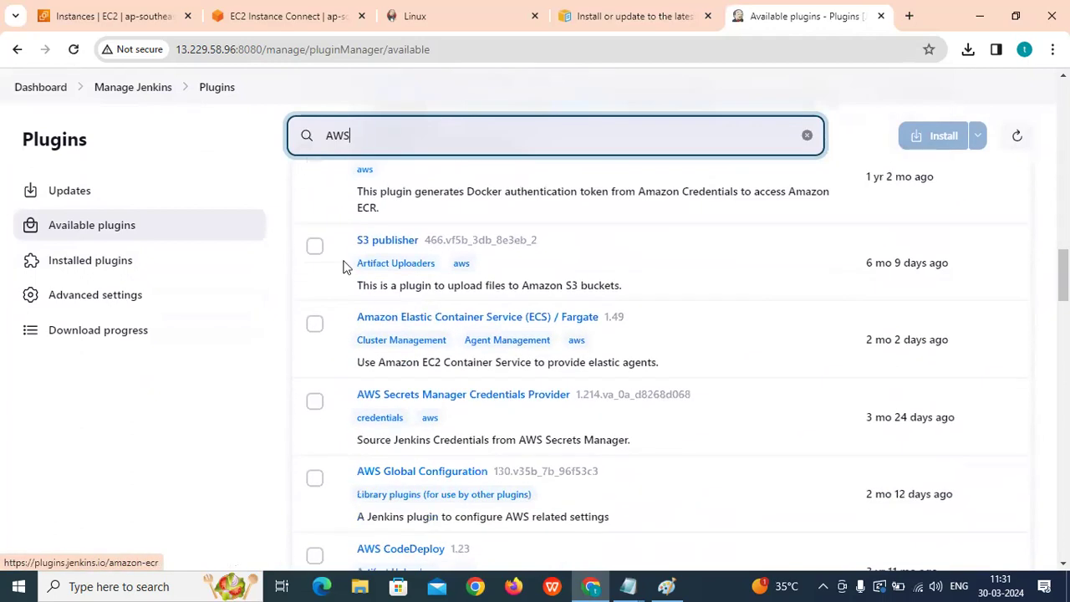
{"action": "scroll", "coordinate": [435, 267], "scroll_direction": "down", "scroll_amount": 2}
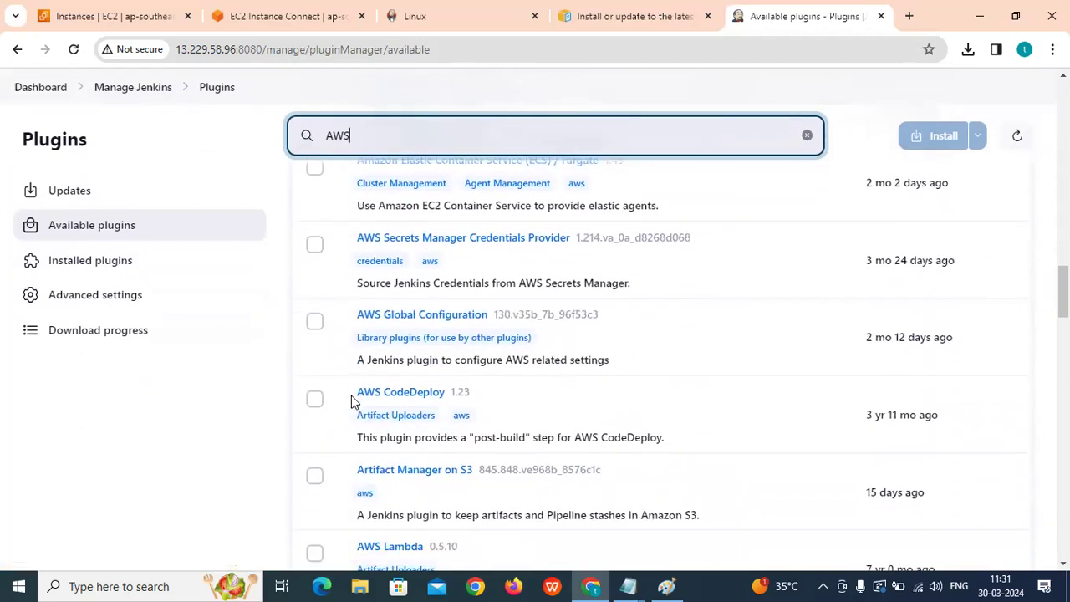
{"action": "scroll", "coordinate": [351, 402], "scroll_direction": "down", "scroll_amount": 3}
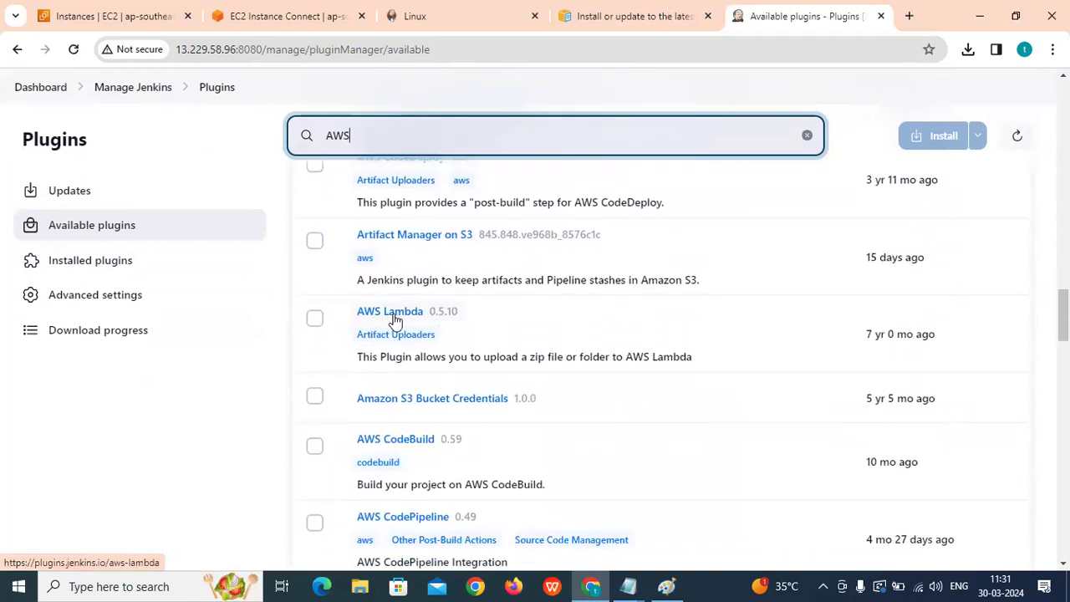
{"action": "scroll", "coordinate": [422, 317], "scroll_direction": "down", "scroll_amount": 3}
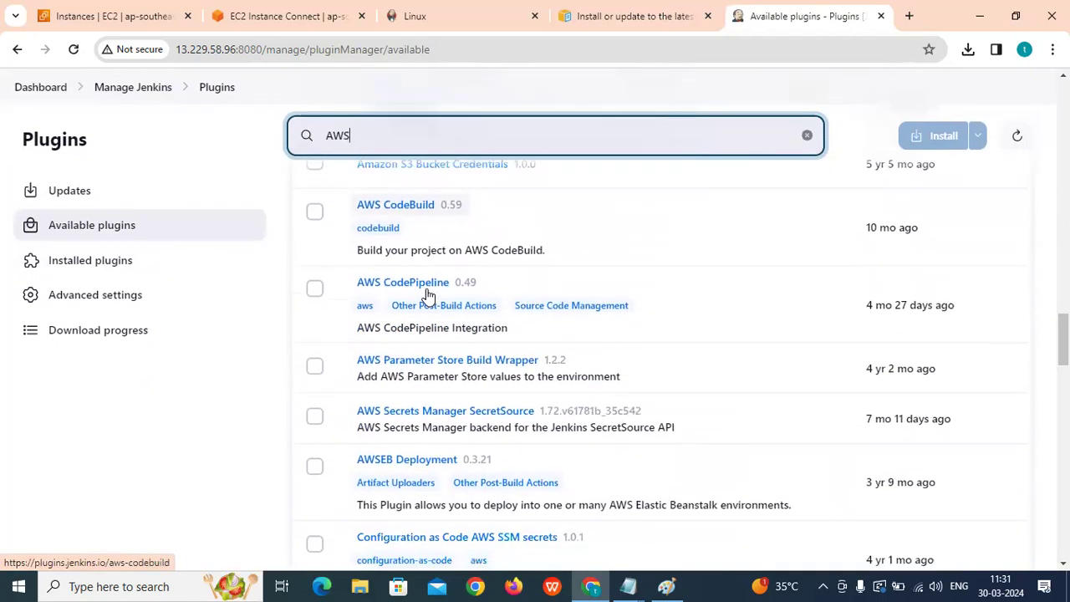
{"action": "scroll", "coordinate": [441, 288], "scroll_direction": "down", "scroll_amount": 5}
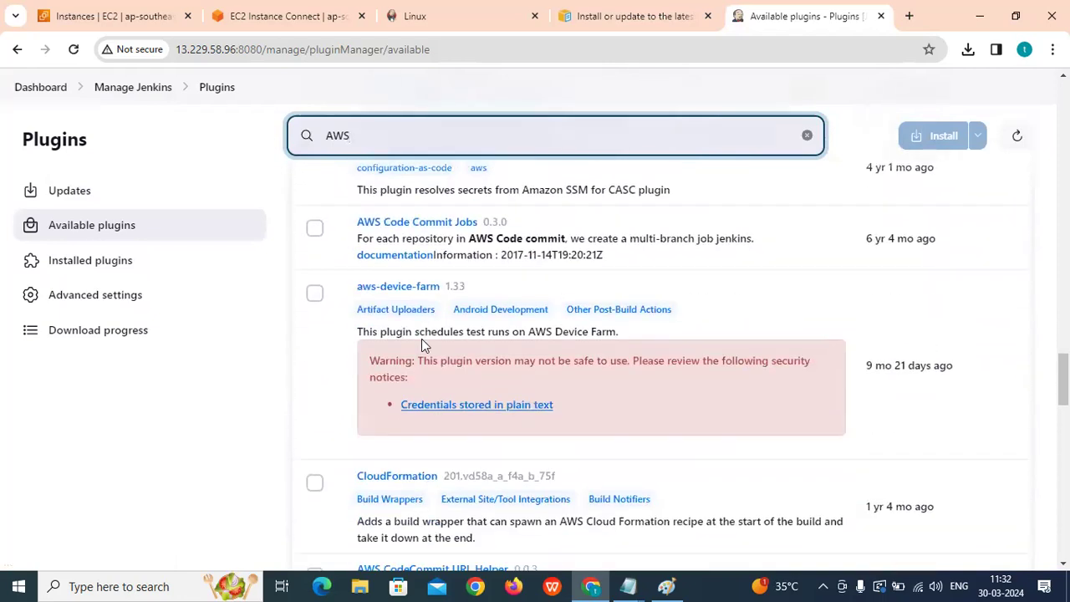
{"action": "scroll", "coordinate": [414, 330], "scroll_direction": "down", "scroll_amount": 2}
Finish reviewing the AWS matches and change the search to 'az'.
{"action": "left_click_drag", "start_coordinate": [359, 323], "coordinate": [536, 326]}
{"action": "scroll", "coordinate": [538, 333], "scroll_direction": "down", "scroll_amount": 2}
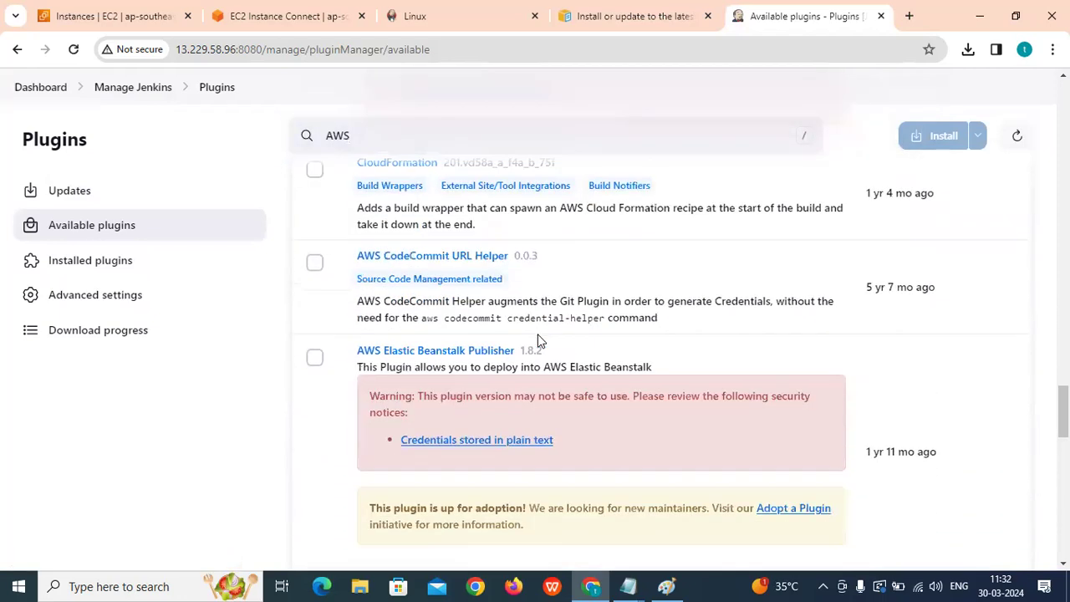
{"action": "scroll", "coordinate": [538, 340], "scroll_direction": "up", "scroll_amount": 1}
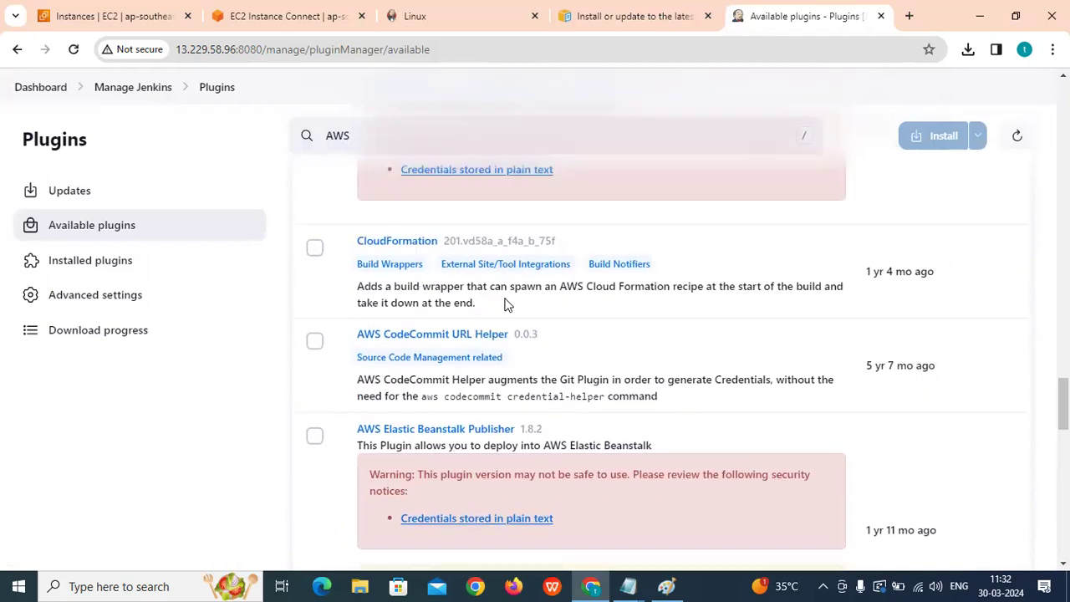
{"action": "scroll", "coordinate": [446, 298], "scroll_direction": "up", "scroll_amount": 12}
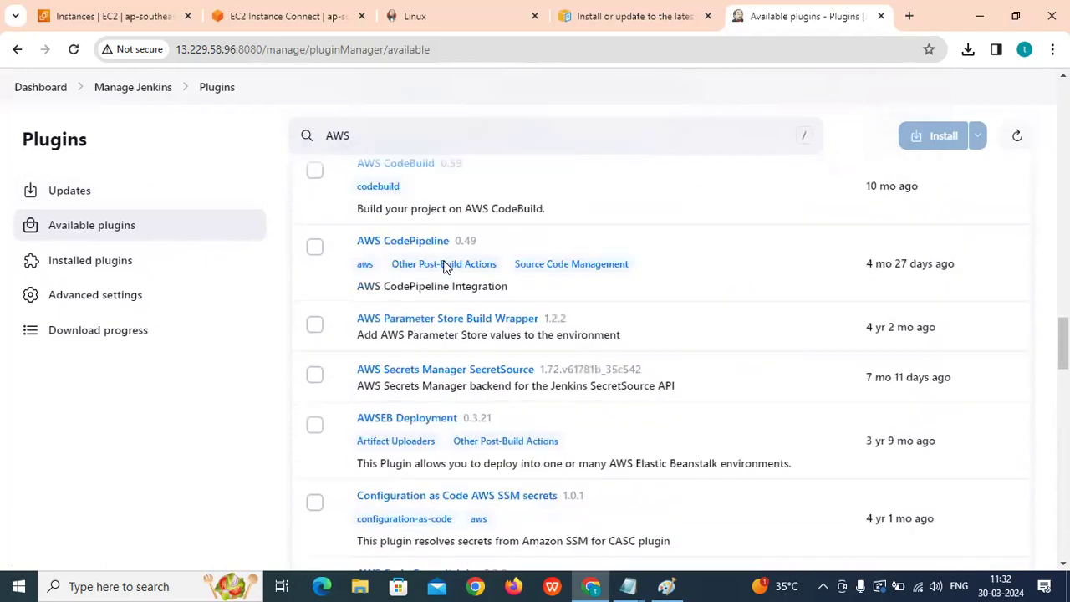
{"action": "scroll", "coordinate": [418, 209], "scroll_direction": "up", "scroll_amount": 4}
{"action": "left_click_drag", "start_coordinate": [370, 126], "coordinate": [225, 138]}
{"action": "type", "text": "azure"}
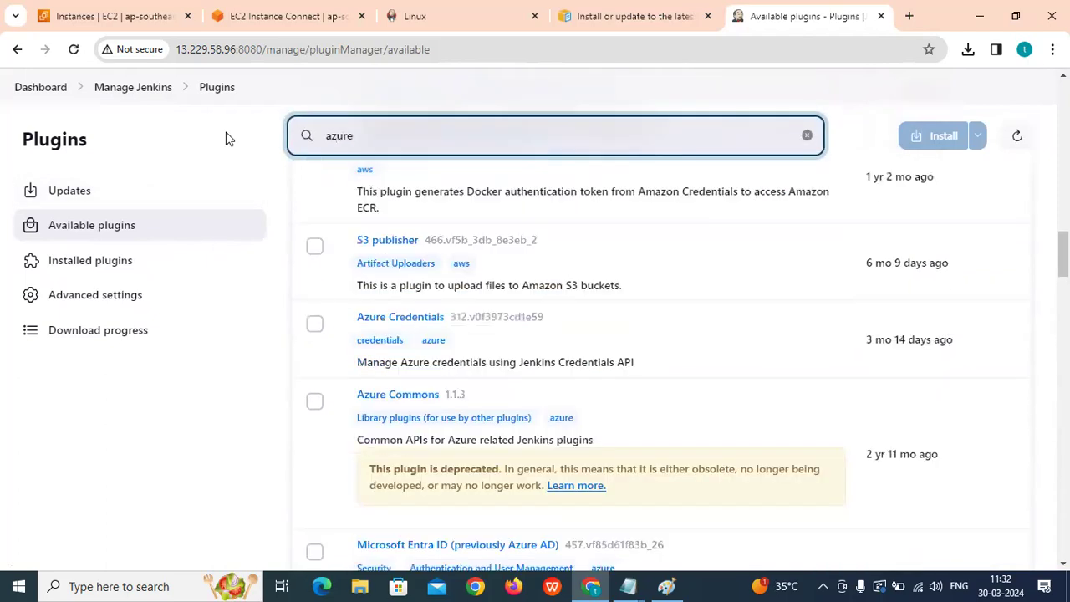
Scroll through the Azure plugin results, including Azure Credentials and Azure Commons.
{"action": "scroll", "coordinate": [441, 290], "scroll_direction": "up", "scroll_amount": 7}
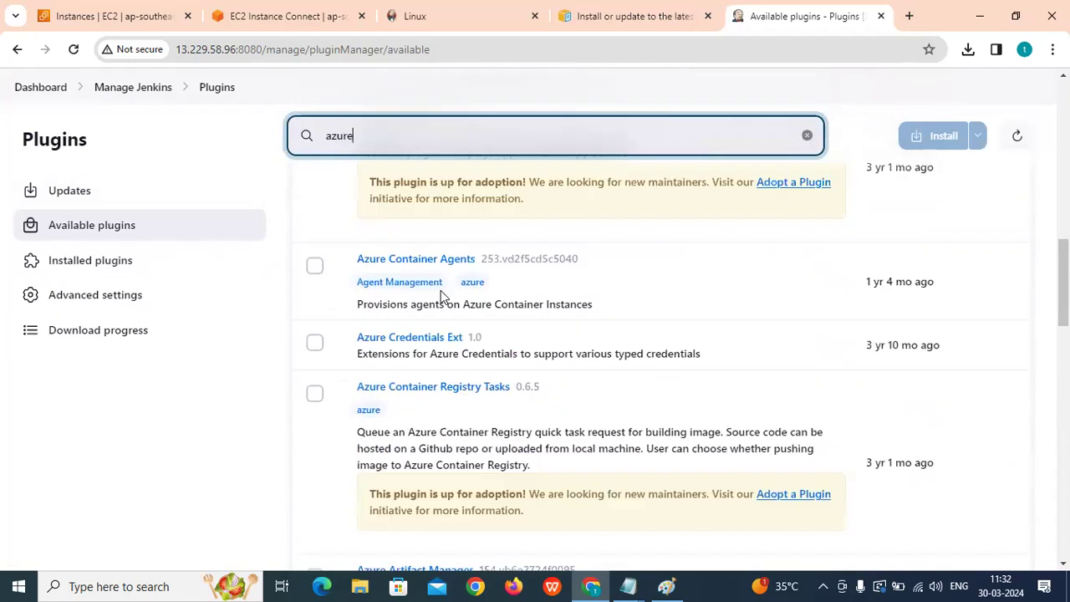
{"action": "scroll", "coordinate": [416, 275], "scroll_direction": "up", "scroll_amount": 6}
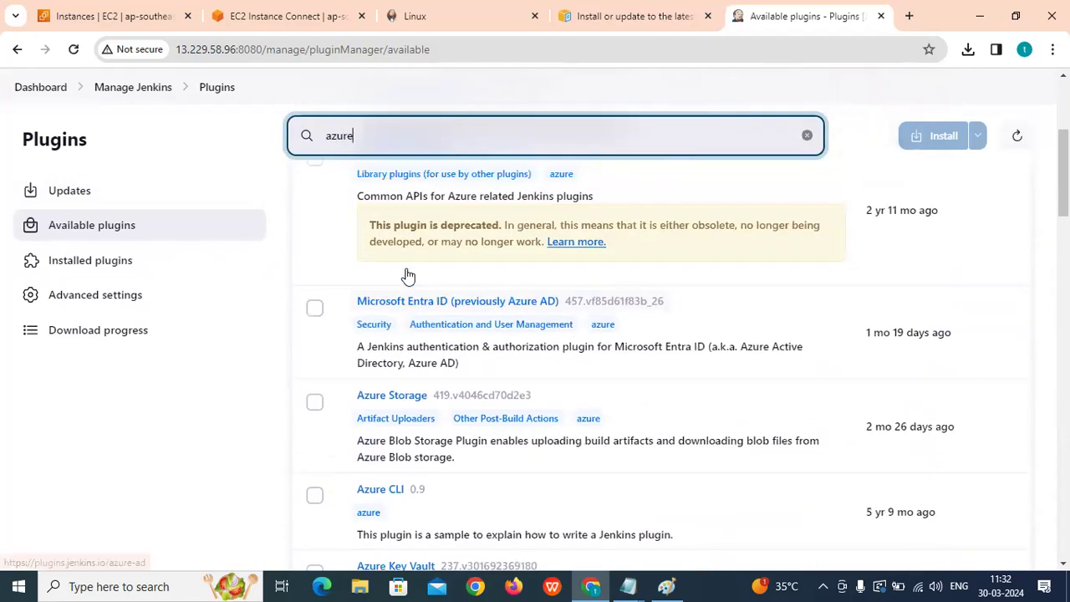
{"action": "scroll", "coordinate": [418, 273], "scroll_direction": "down", "scroll_amount": 2}
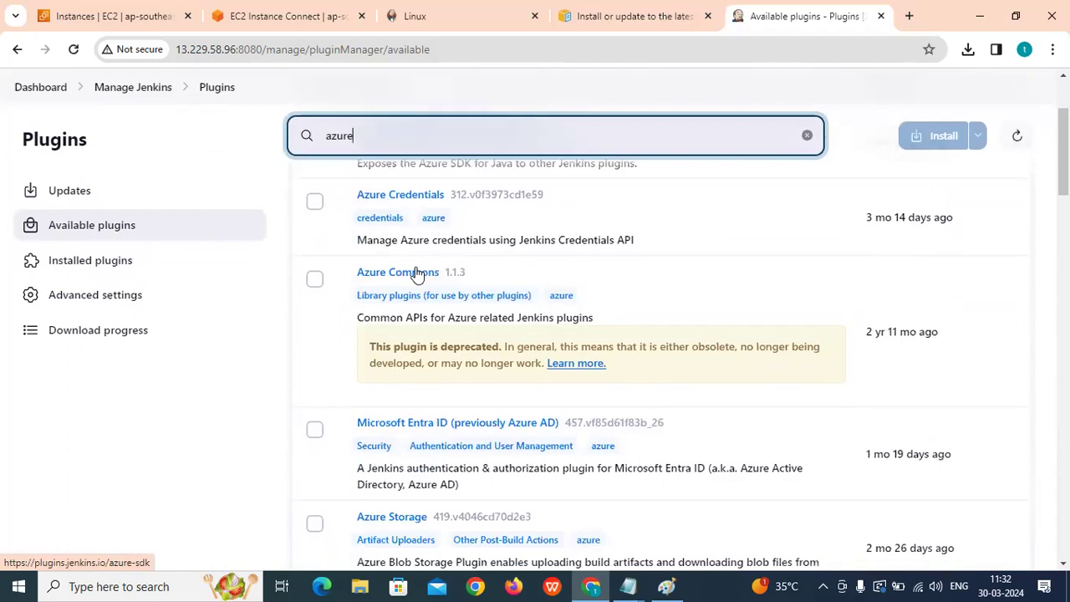
{"action": "scroll", "coordinate": [390, 267], "scroll_direction": "down", "scroll_amount": 3}
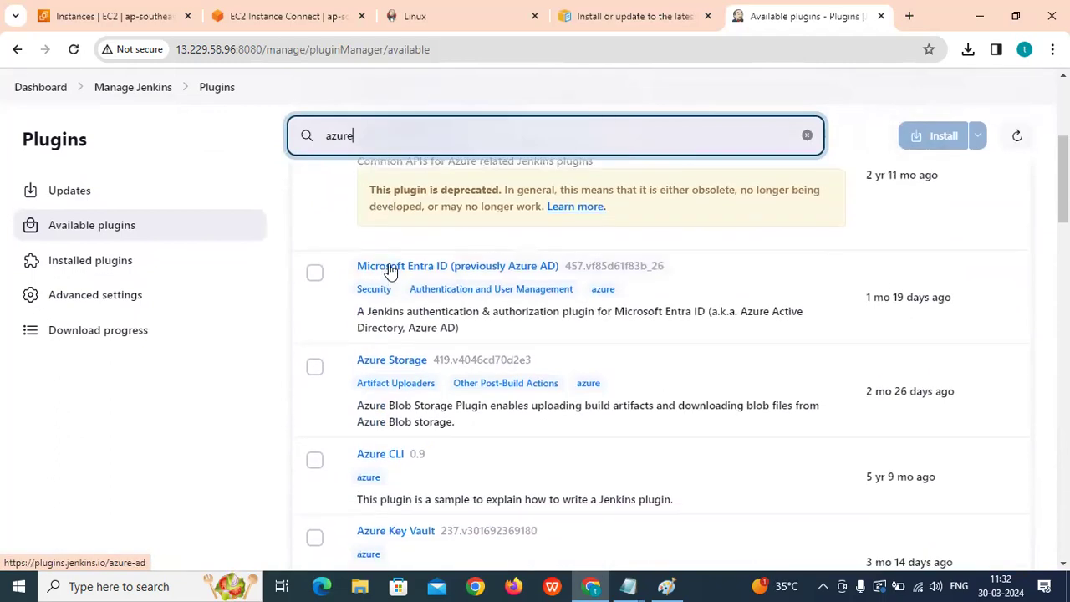
{"action": "scroll", "coordinate": [376, 301], "scroll_direction": "down", "scroll_amount": 1}
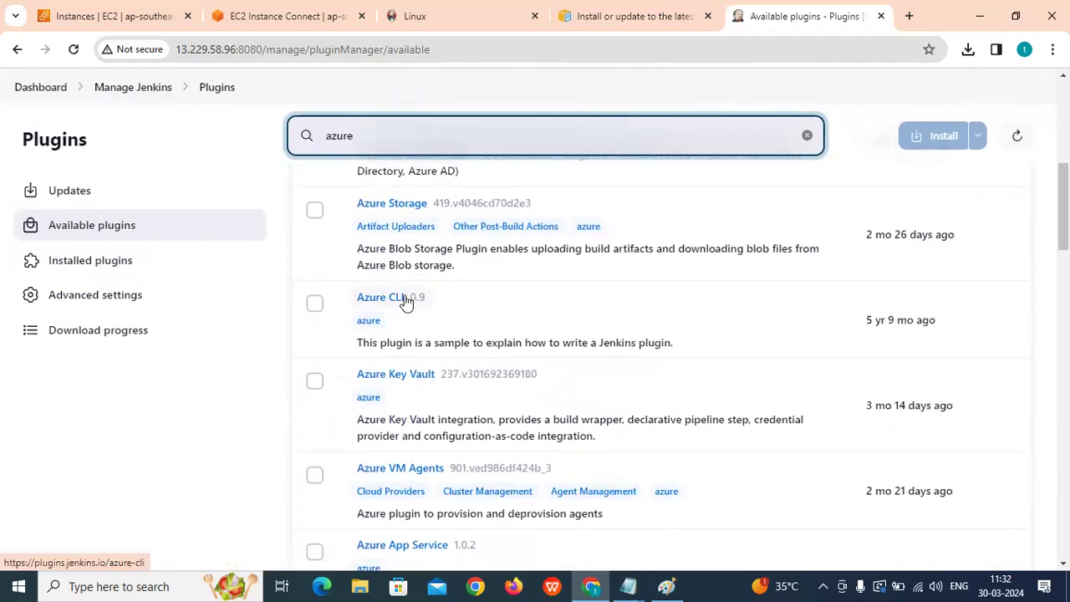
{"action": "scroll", "coordinate": [368, 288], "scroll_direction": "down", "scroll_amount": 2}
{"action": "scroll", "coordinate": [351, 282], "scroll_direction": "down", "scroll_amount": 2}
{"action": "scroll", "coordinate": [349, 266], "scroll_direction": "down", "scroll_amount": 2}
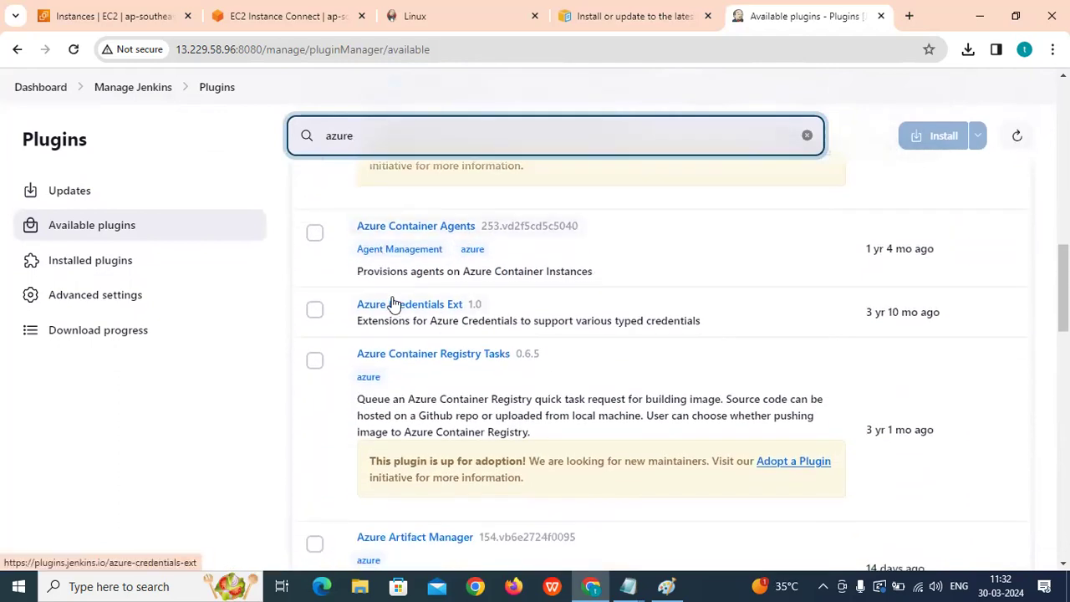
{"action": "scroll", "coordinate": [394, 303], "scroll_direction": "down", "scroll_amount": 4}
Search for 'gcp', note Pipeline: GCP Steps, then reset to the unfiltered list.
{"action": "double_click", "coordinate": [306, 138]}
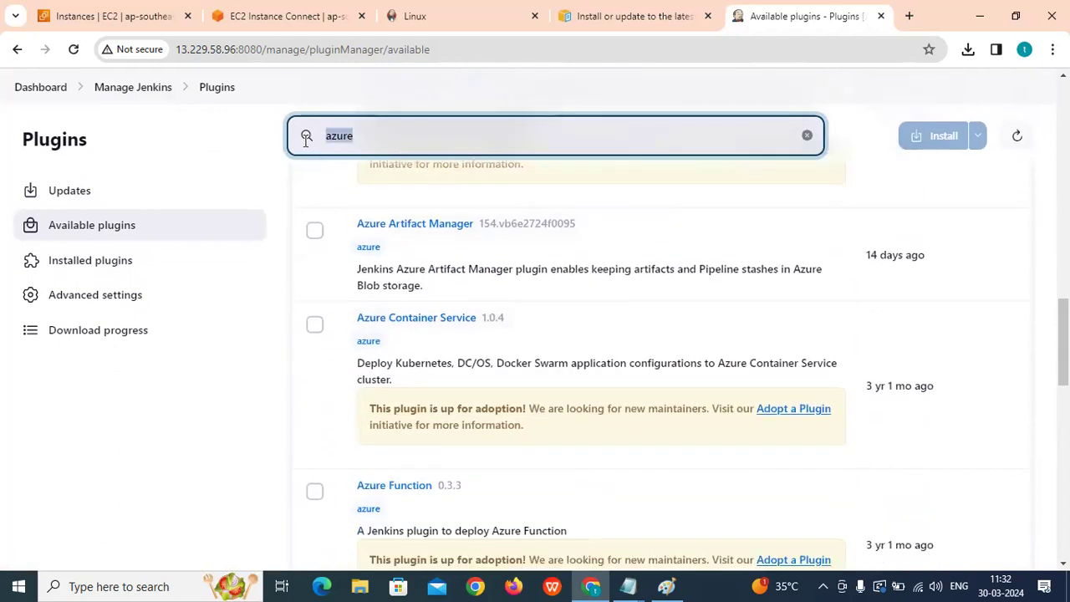
{"action": "type", "text": "gcp"}
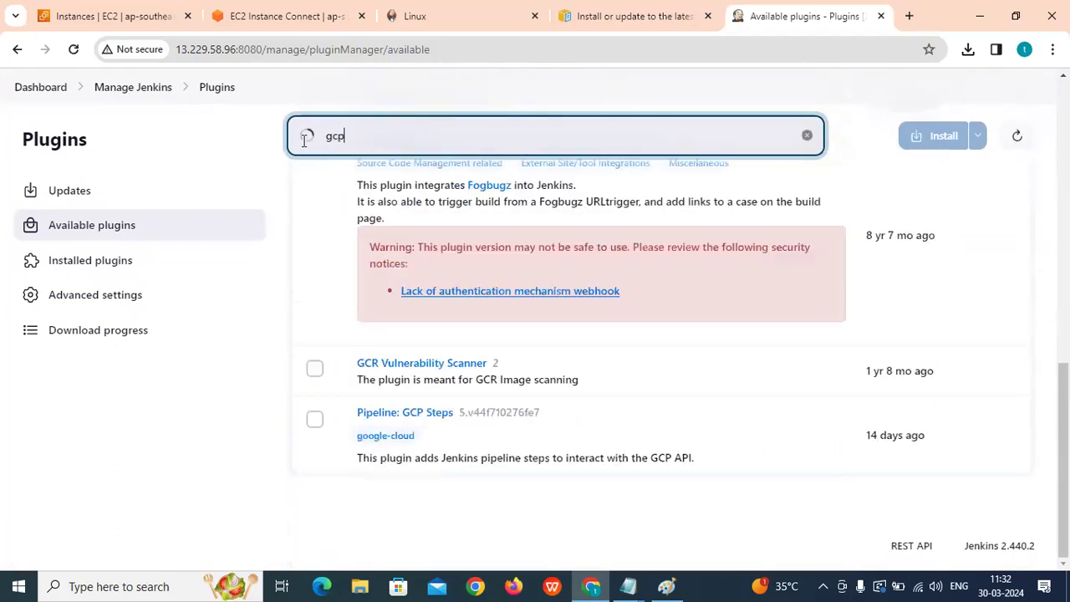
{"action": "left_click_drag", "start_coordinate": [351, 418], "coordinate": [459, 409]}
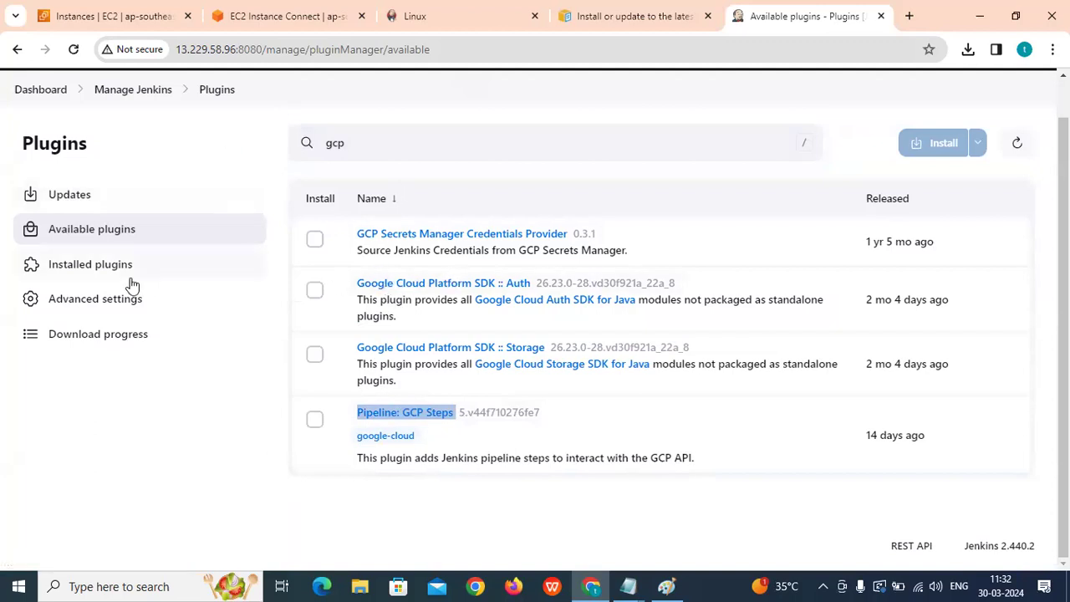
{"action": "left_click", "coordinate": [100, 231]}
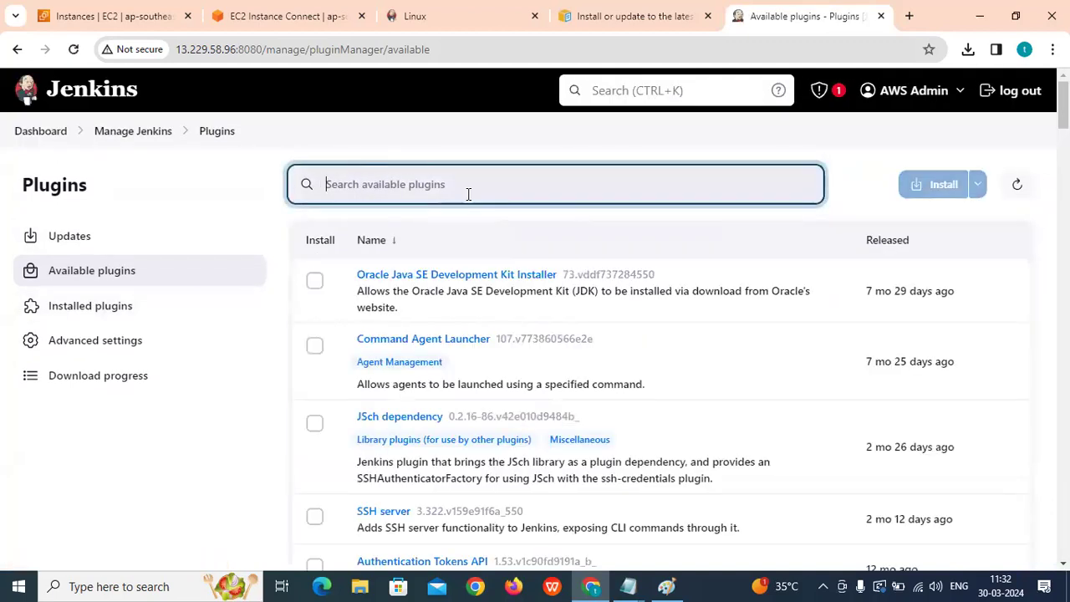
Search 'git' and tick Git server, Deprecated Groovy Libraries, Blue Ocean Git/GitHub pipelines, Git Parameter.
{"action": "type", "text": "ter"}
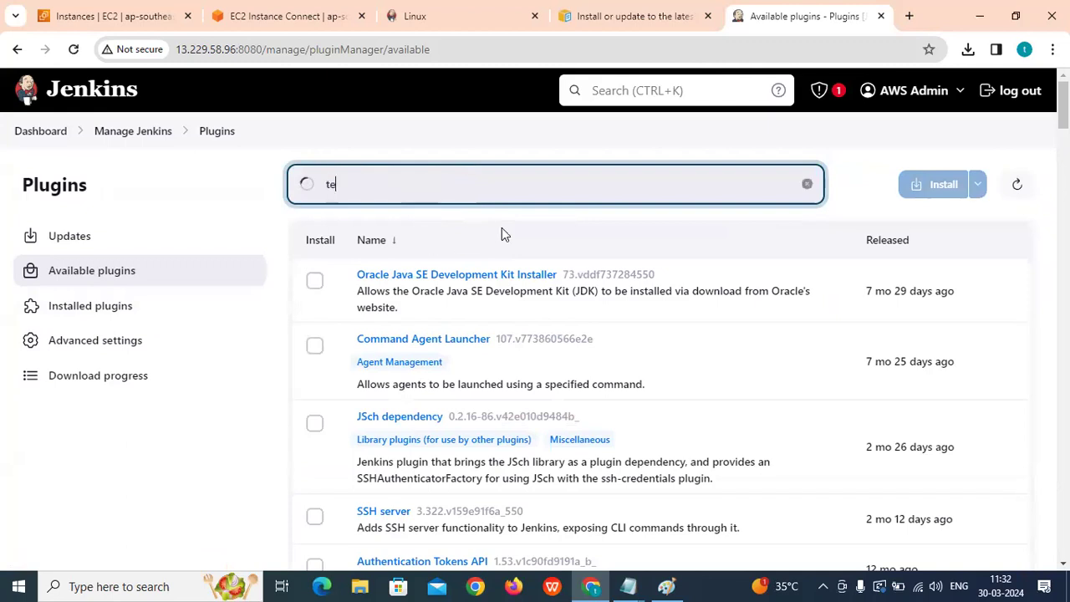
{"action": "key", "text": "BackSpace"}
{"action": "key", "text": "BackSpace"}
{"action": "key", "text": "BackSpace"}
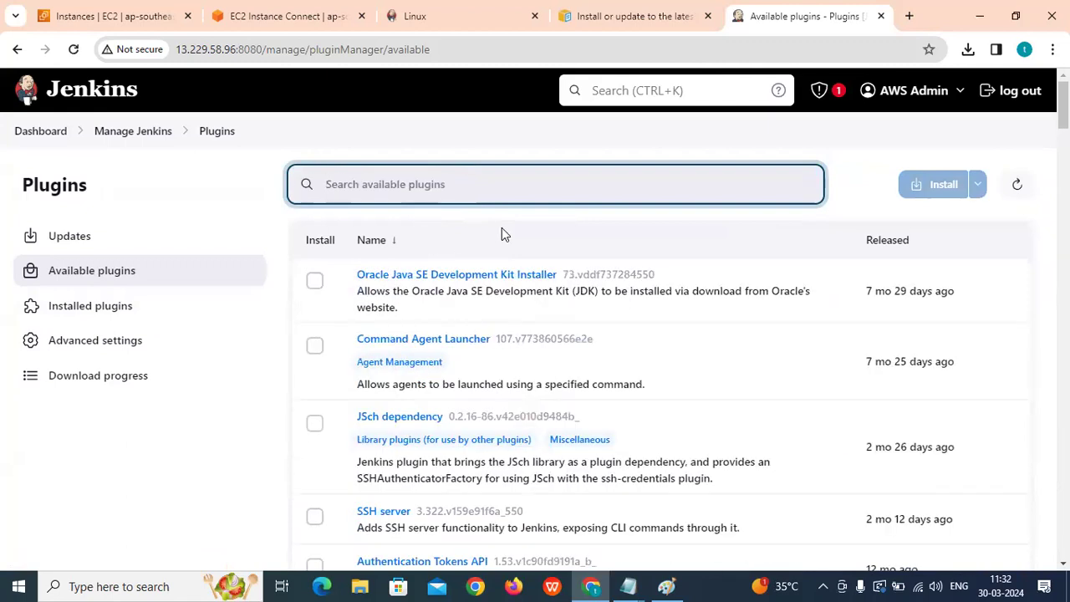
{"action": "type", "text": "git"}
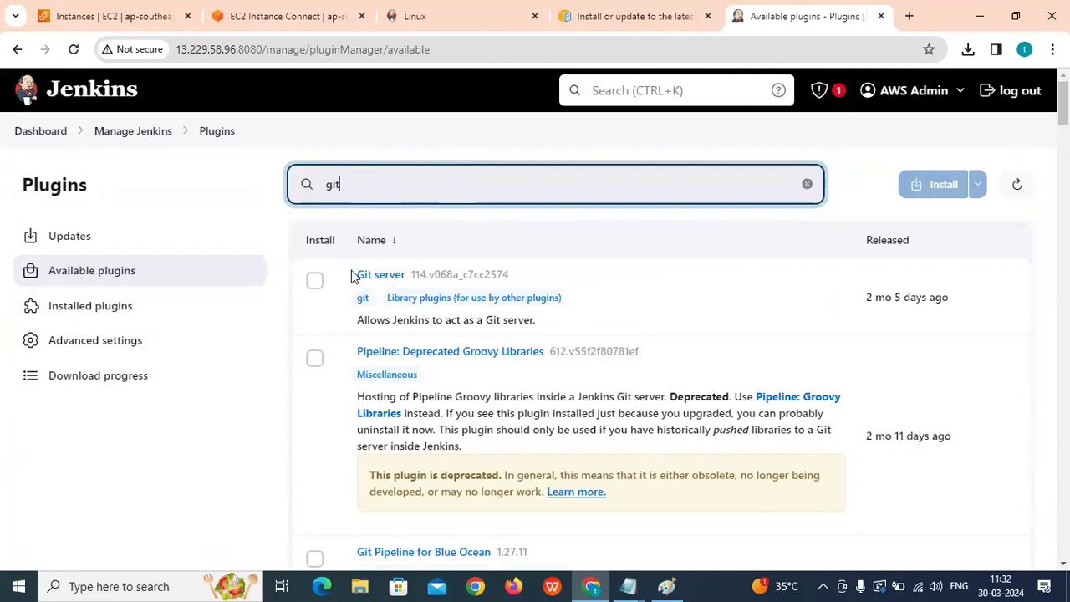
{"action": "left_click", "coordinate": [314, 281]}
{"action": "left_click", "coordinate": [315, 357]}
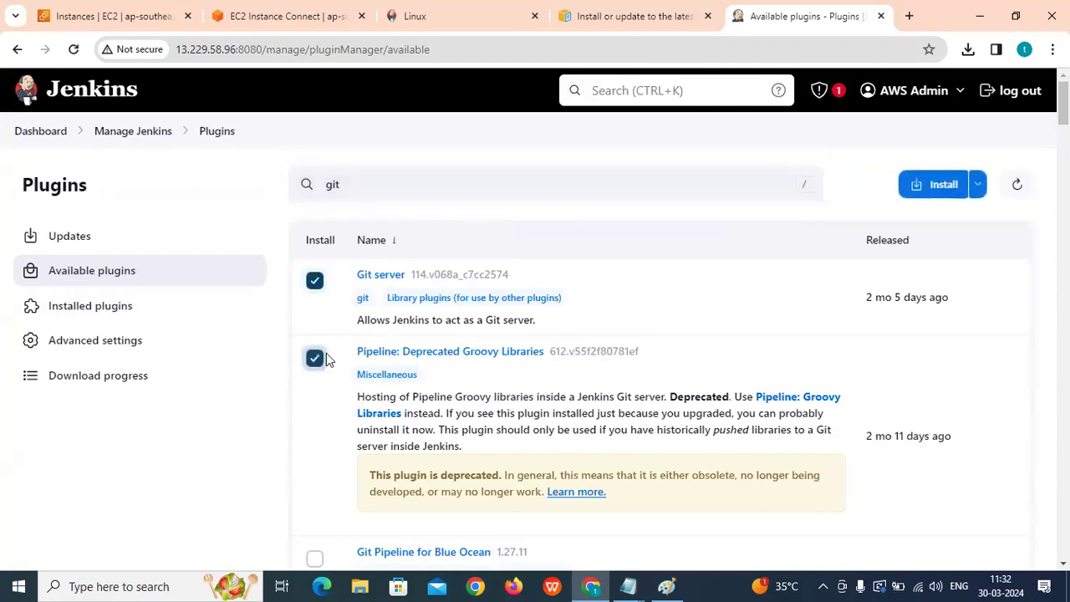
{"action": "scroll", "coordinate": [325, 355], "scroll_direction": "down", "scroll_amount": 3}
{"action": "left_click", "coordinate": [315, 323]}
{"action": "scroll", "coordinate": [315, 324], "scroll_direction": "down", "scroll_amount": 2}
{"action": "left_click", "coordinate": [315, 247]}
{"action": "left_click", "coordinate": [314, 398]}
Also tick GitHub Authentication, GitHub Integration and Pipeline: GitHub.
{"action": "scroll", "coordinate": [326, 385], "scroll_direction": "down", "scroll_amount": 2}
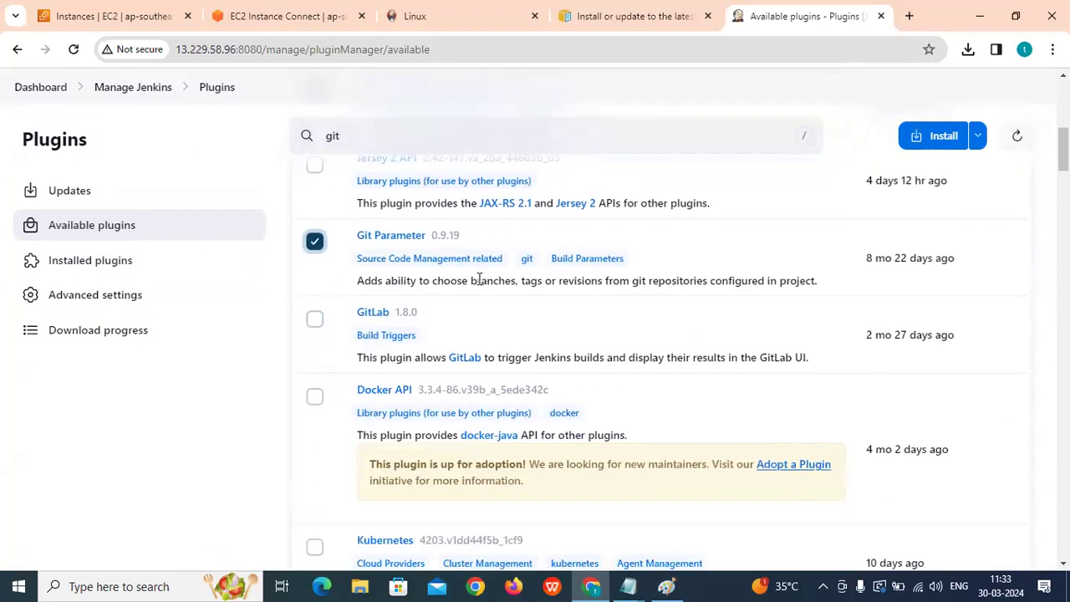
{"action": "scroll", "coordinate": [336, 351], "scroll_direction": "down", "scroll_amount": 4}
{"action": "scroll", "coordinate": [349, 342], "scroll_direction": "down", "scroll_amount": 6}
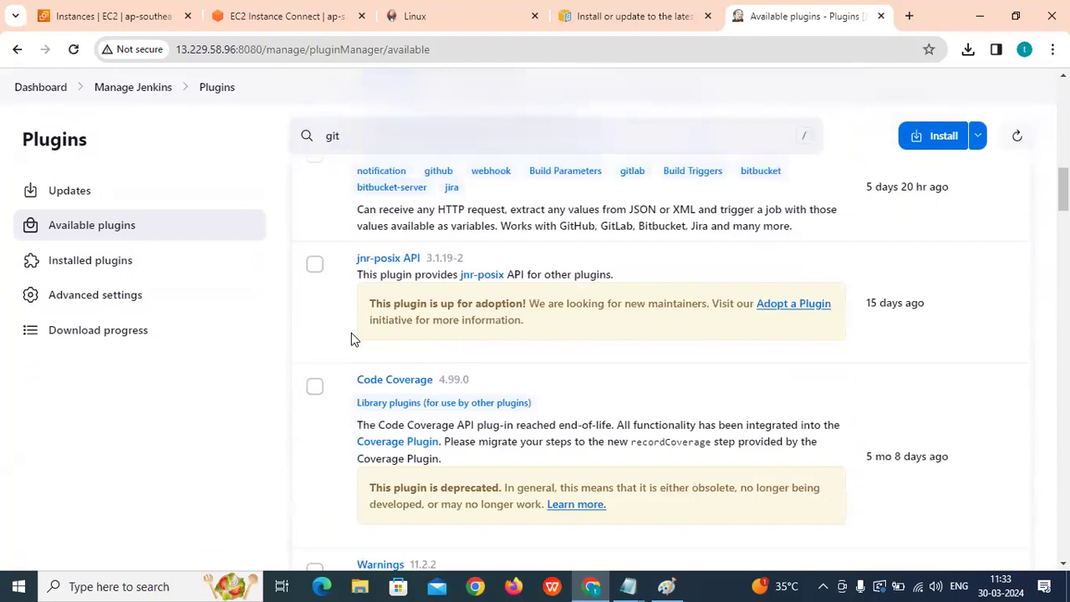
{"action": "scroll", "coordinate": [341, 276], "scroll_direction": "down", "scroll_amount": 5}
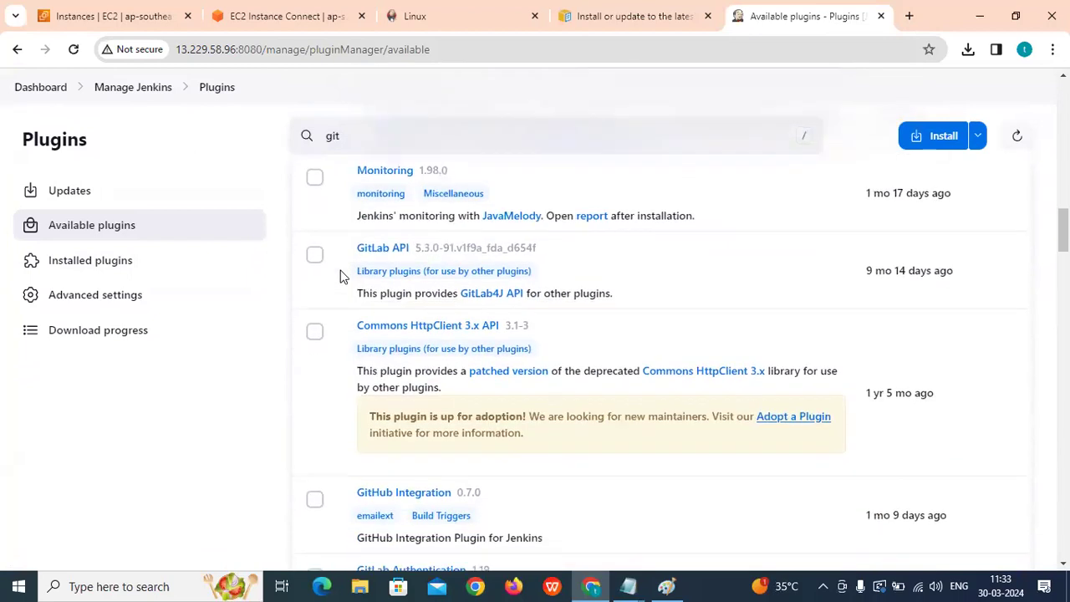
{"action": "left_click", "coordinate": [315, 346]}
{"action": "scroll", "coordinate": [330, 284], "scroll_direction": "down", "scroll_amount": 1}
{"action": "scroll", "coordinate": [334, 206], "scroll_direction": "up", "scroll_amount": 1}
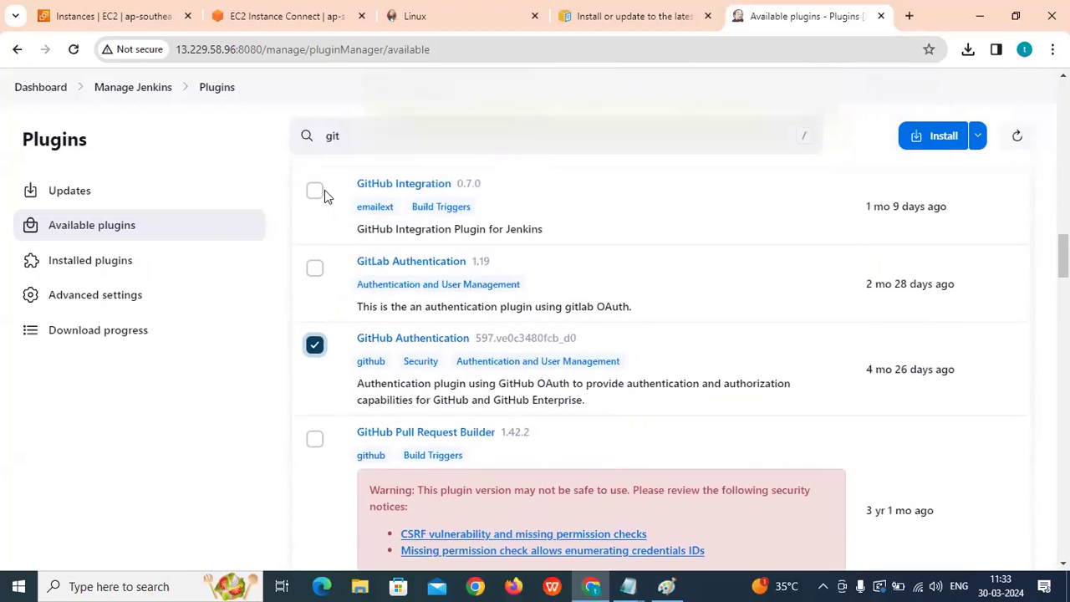
{"action": "left_click", "coordinate": [316, 191]}
{"action": "scroll", "coordinate": [393, 351], "scroll_direction": "down", "scroll_amount": 1}
{"action": "scroll", "coordinate": [408, 370], "scroll_direction": "down", "scroll_amount": 1}
{"action": "scroll", "coordinate": [397, 318], "scroll_direction": "up", "scroll_amount": 1}
{"action": "scroll", "coordinate": [395, 298], "scroll_direction": "down", "scroll_amount": 3}
{"action": "scroll", "coordinate": [397, 303], "scroll_direction": "down", "scroll_amount": 1}
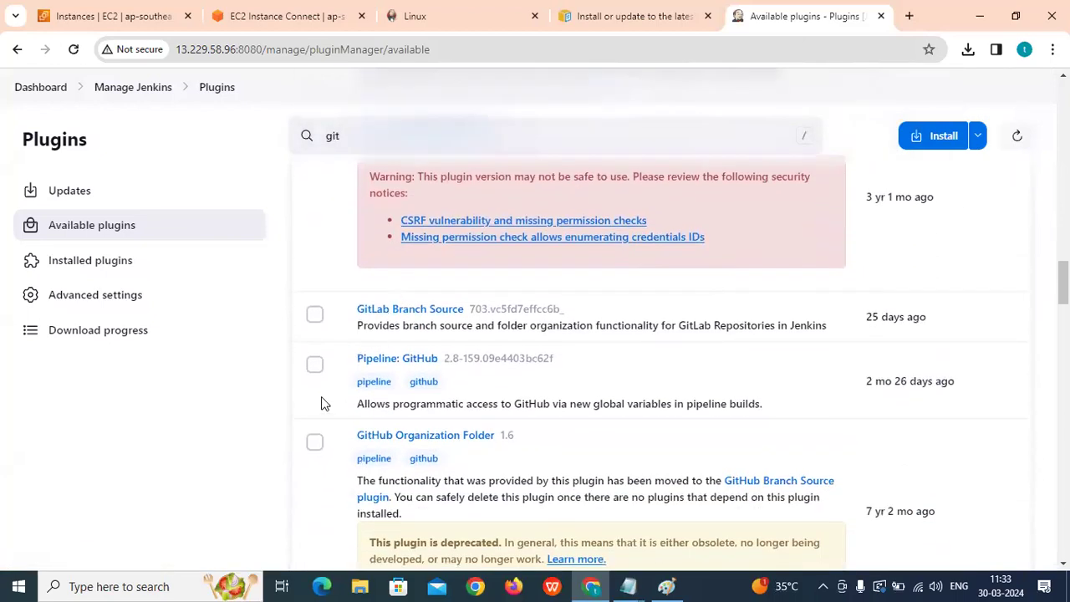
{"action": "left_click", "coordinate": [315, 367]}
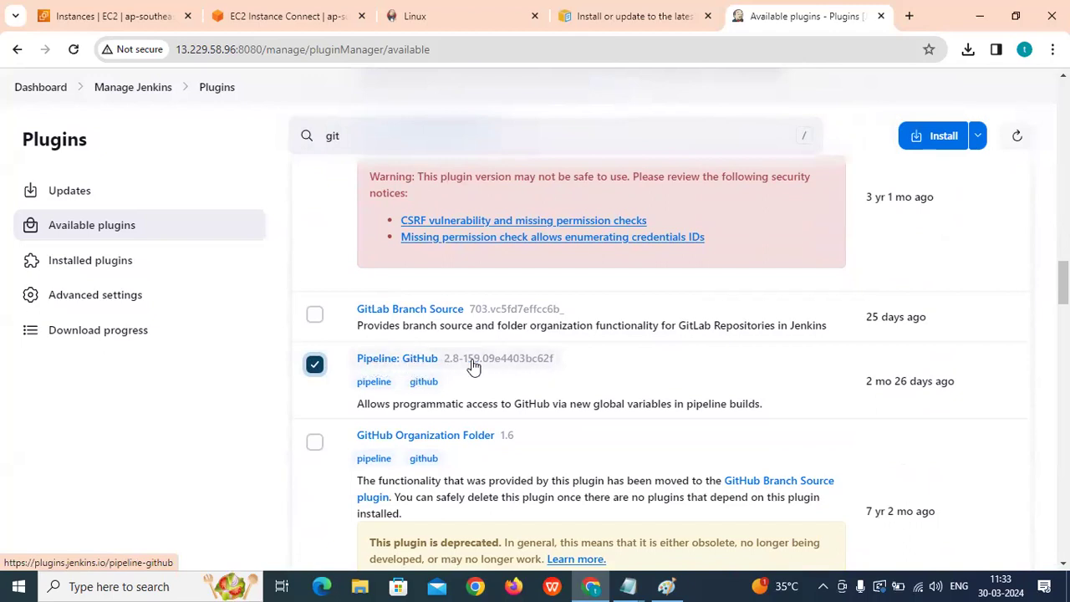
Install the checked Git plugins and review the download progress.
{"action": "left_click", "coordinate": [940, 141]}
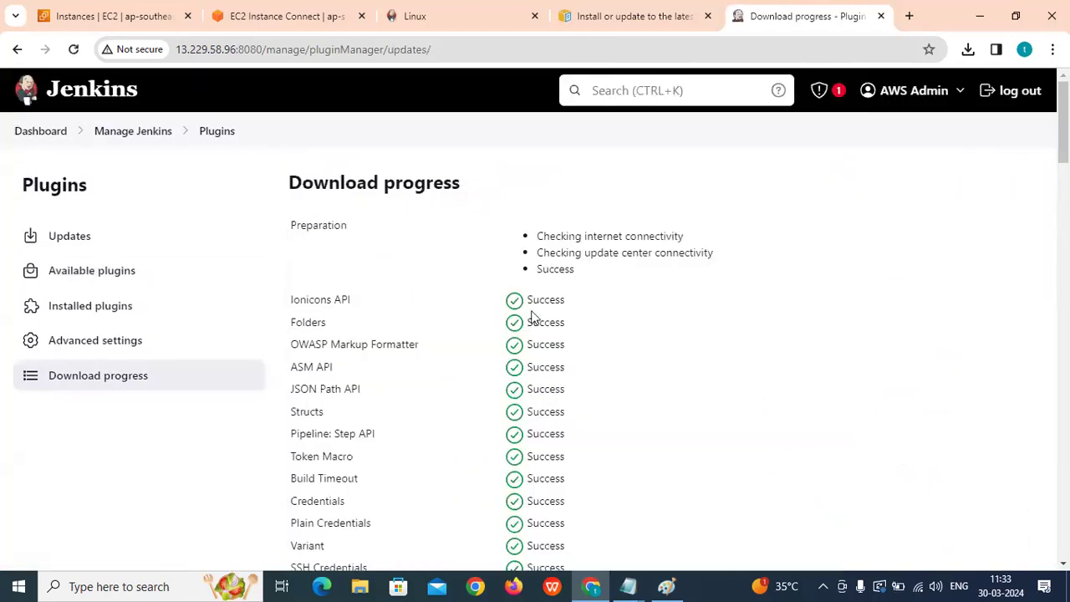
{"action": "scroll", "coordinate": [531, 316], "scroll_direction": "down", "scroll_amount": 20}
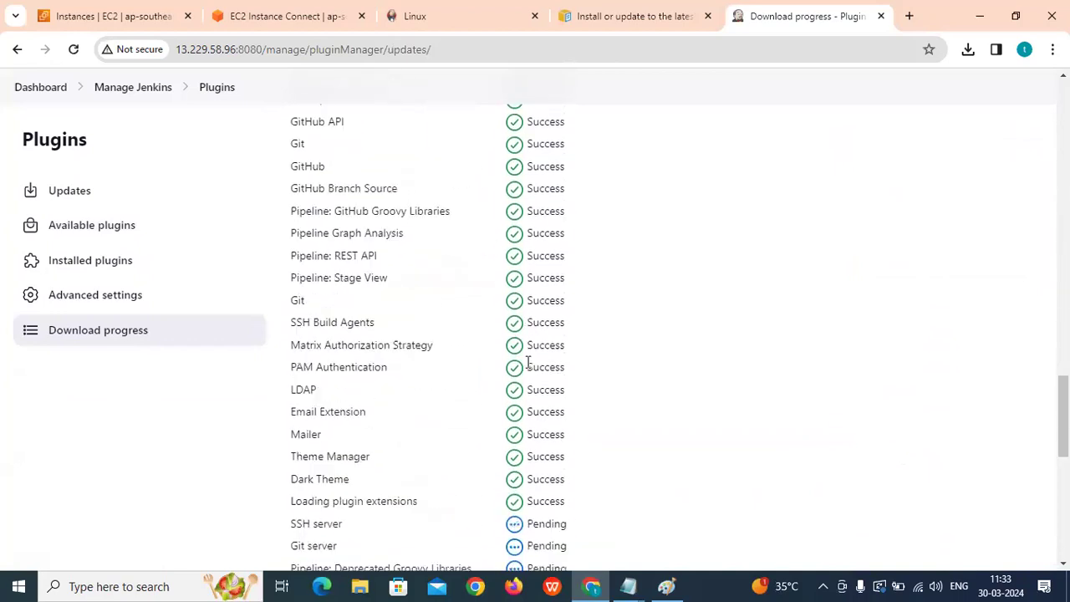
{"action": "scroll", "coordinate": [529, 362], "scroll_direction": "down", "scroll_amount": 6}
{"action": "scroll", "coordinate": [535, 370], "scroll_direction": "up", "scroll_amount": 5}
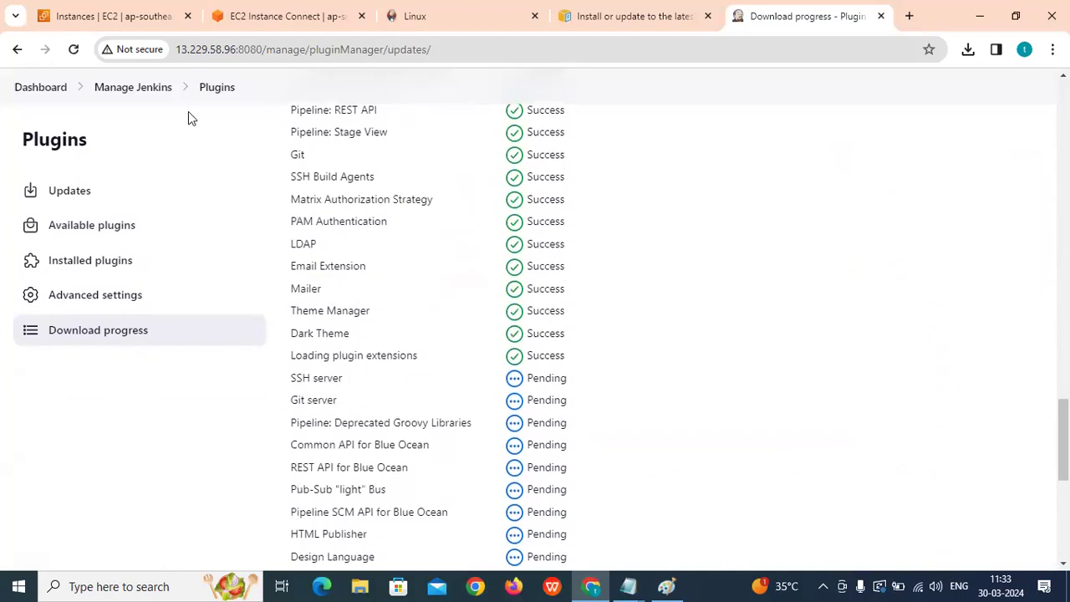
Go back to Manage Jenkins and into the Plugins manager.
{"action": "left_click", "coordinate": [133, 88]}
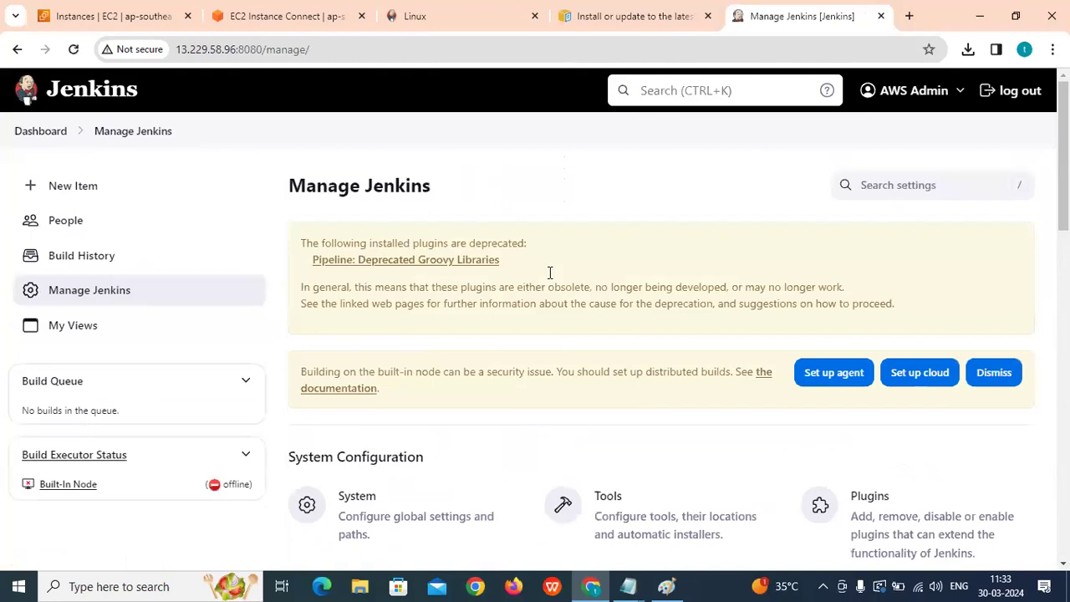
{"action": "scroll", "coordinate": [550, 272], "scroll_direction": "down", "scroll_amount": 2}
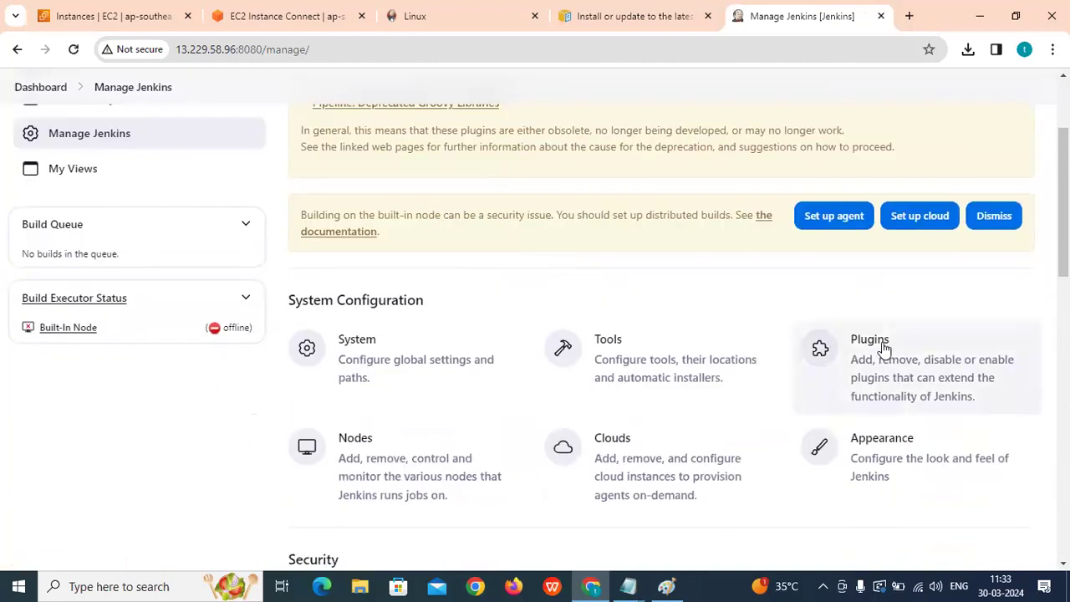
{"action": "left_click", "coordinate": [879, 348]}
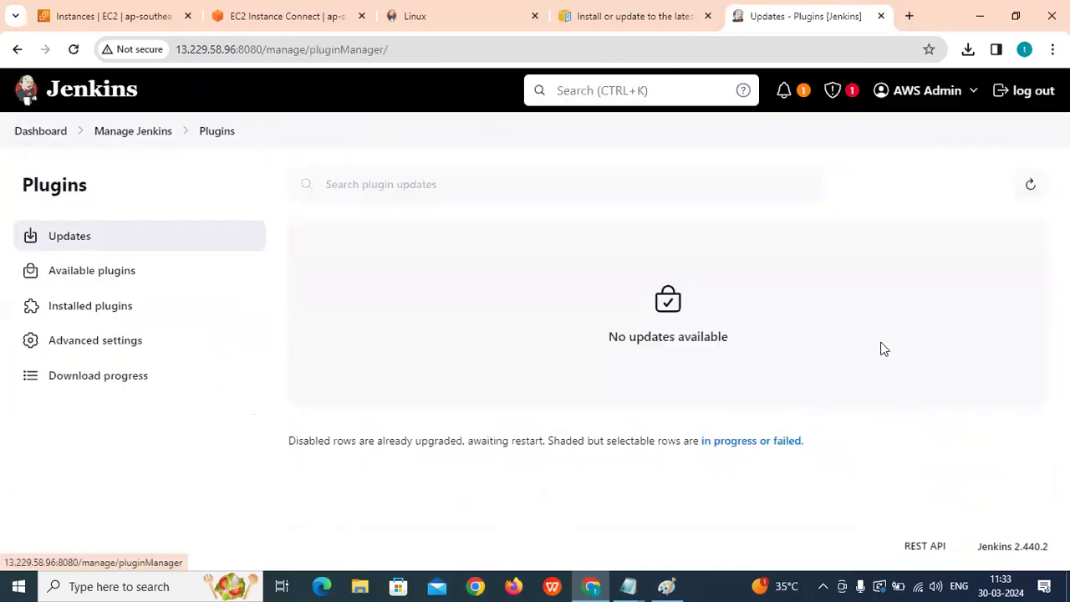
Search available plugins for 'terraform', then 'ansible', and return to the Dashboard.
{"action": "left_click", "coordinate": [98, 272]}
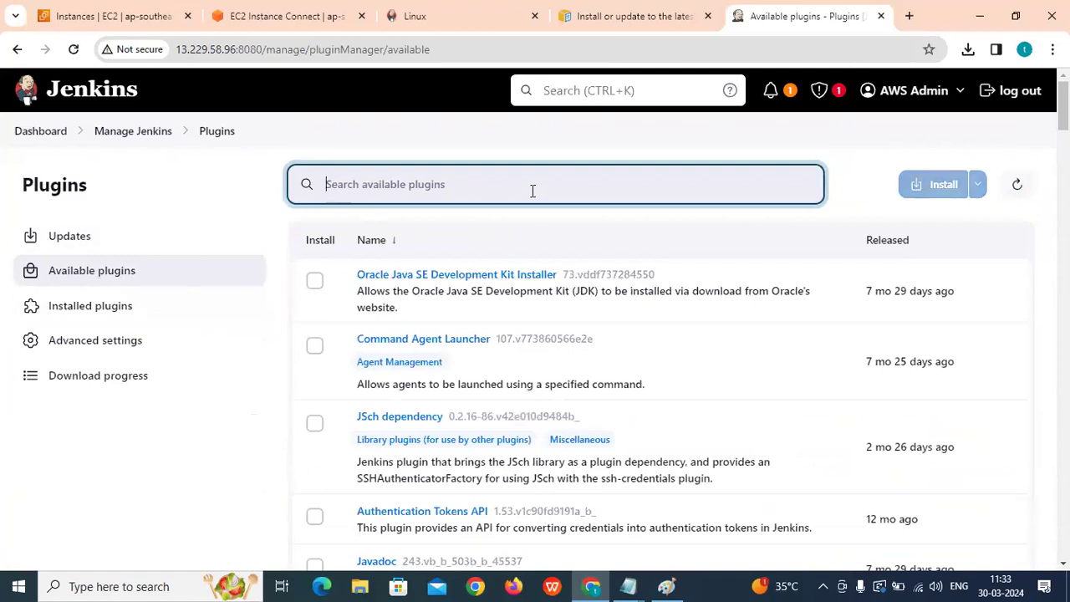
{"action": "type", "text": "t"}
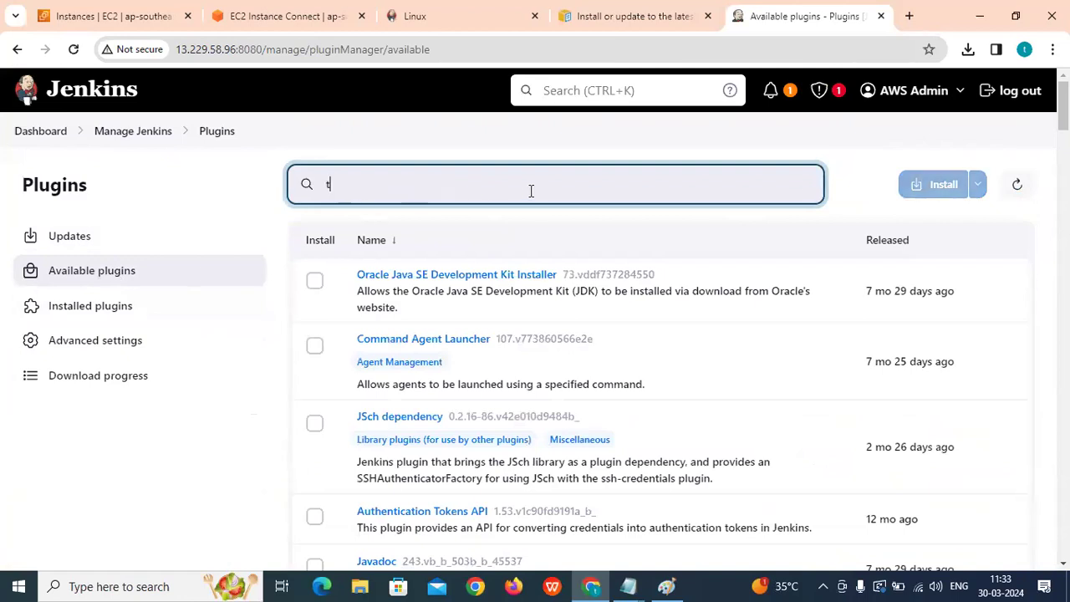
{"action": "type", "text": "errafor"}
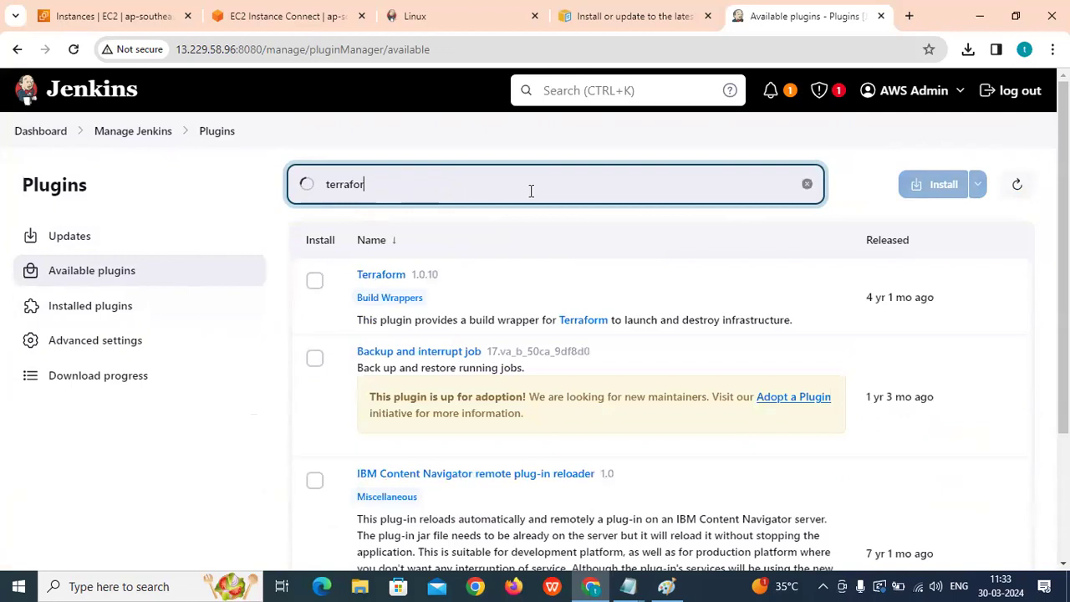
{"action": "type", "text": "m"}
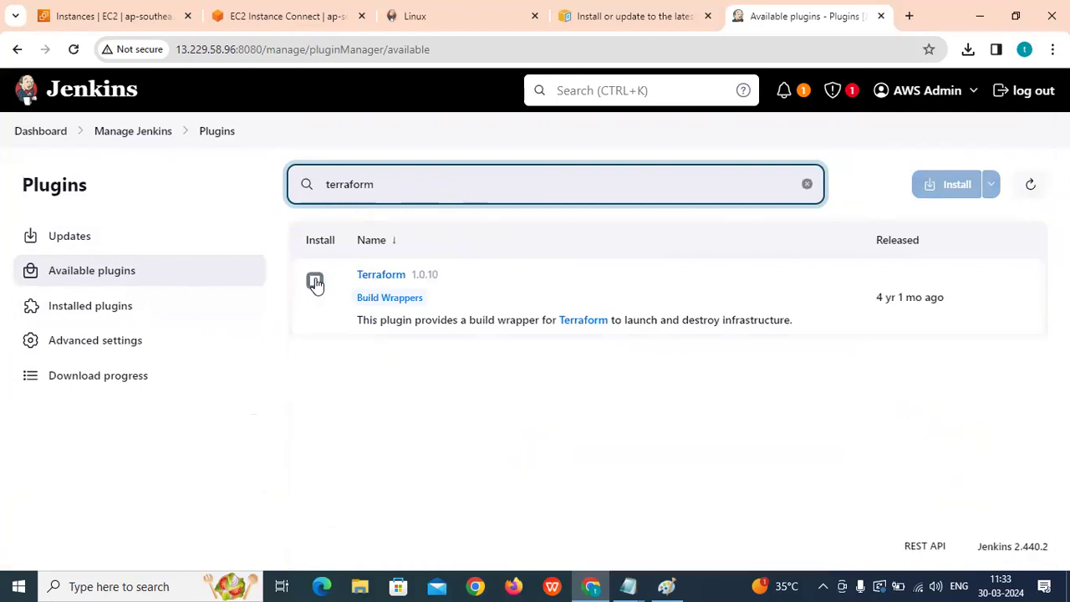
{"action": "left_click_drag", "start_coordinate": [416, 192], "coordinate": [297, 185]}
{"action": "key", "text": "BackSpace"}
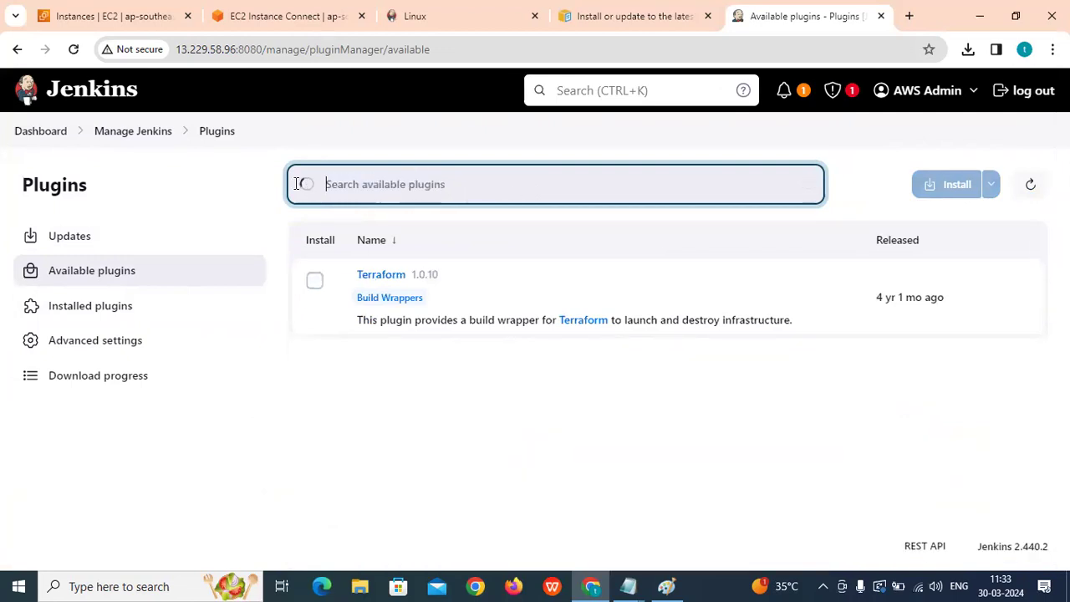
{"action": "type", "text": "ansible"}
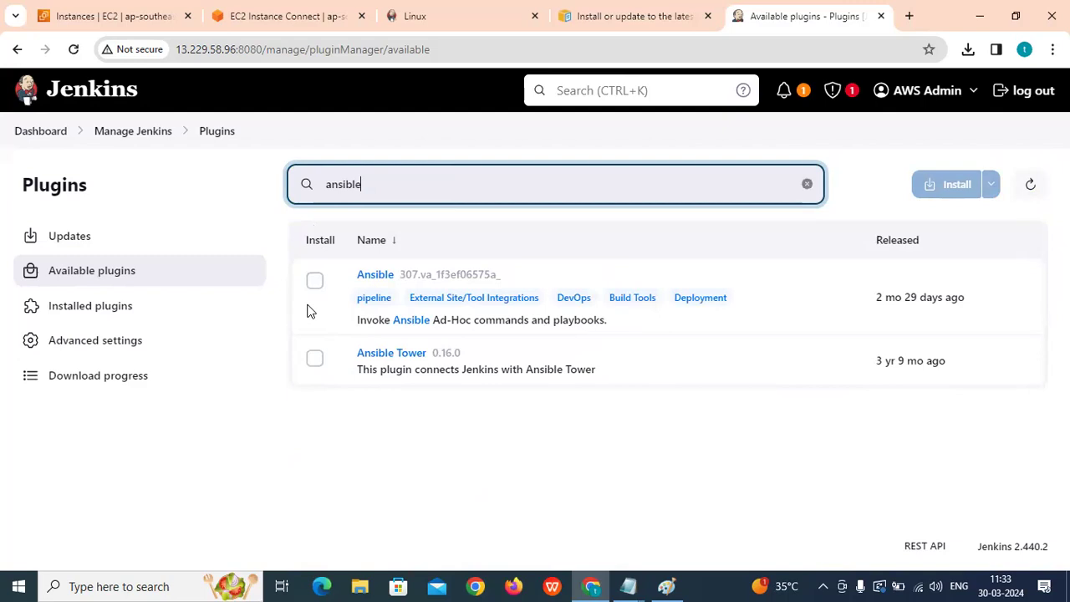
{"action": "left_click", "coordinate": [52, 133]}
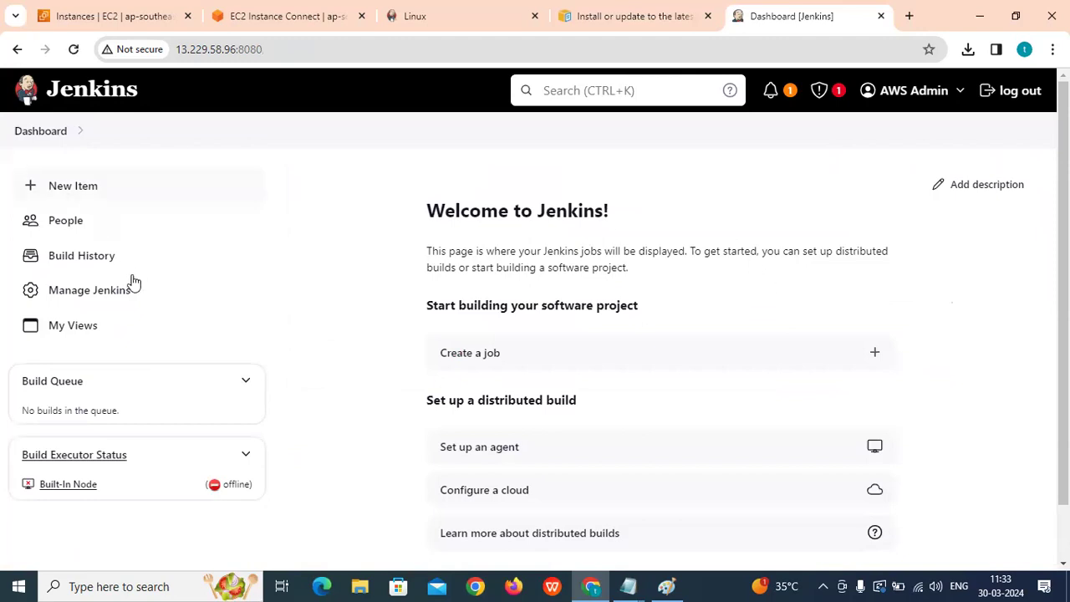
From Manage Jenkins, look at the New Node form and the Nodes list.
{"action": "left_click", "coordinate": [89, 292]}
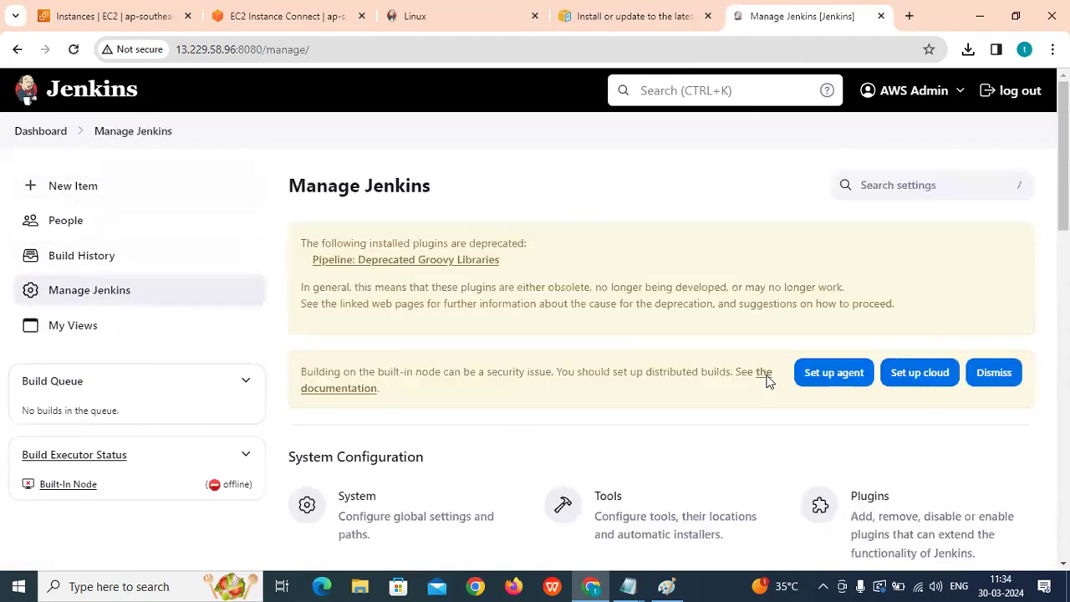
{"action": "scroll", "coordinate": [677, 361], "scroll_direction": "down", "scroll_amount": 4}
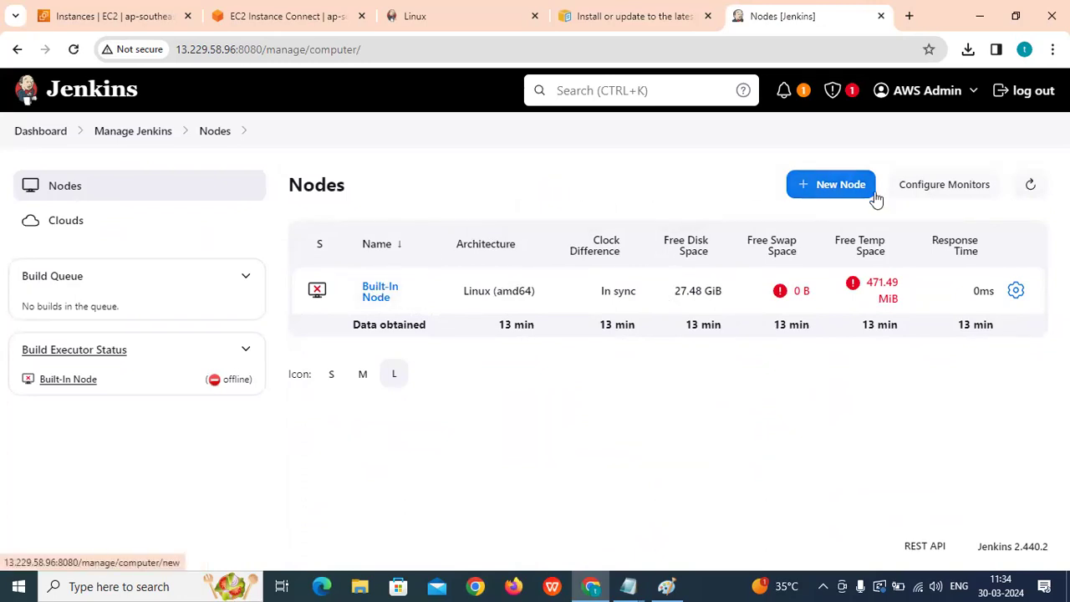
{"action": "left_click", "coordinate": [846, 188]}
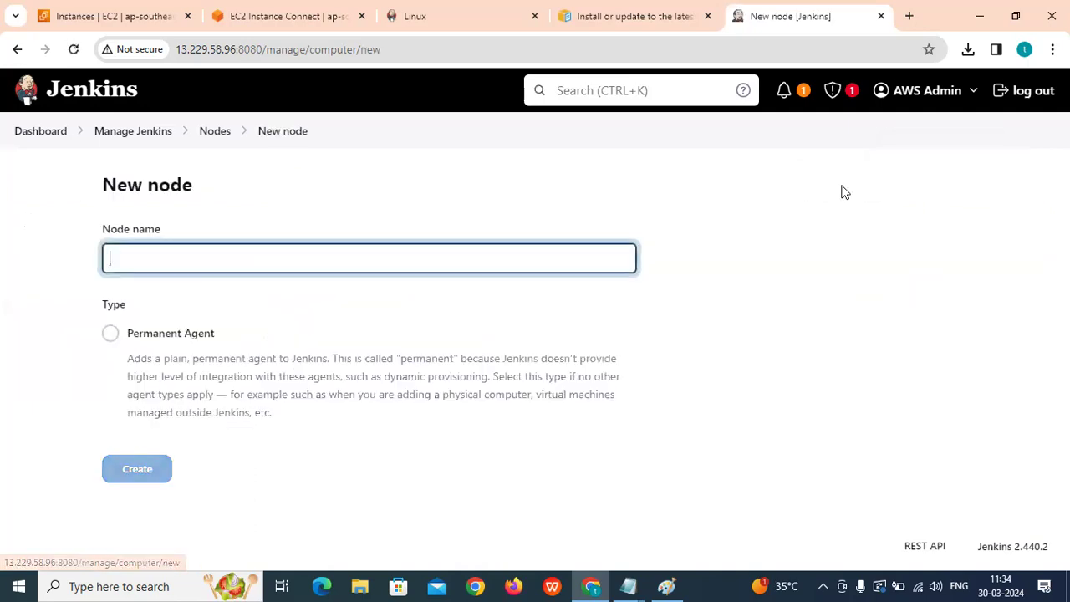
{"action": "left_click", "coordinate": [129, 133]}
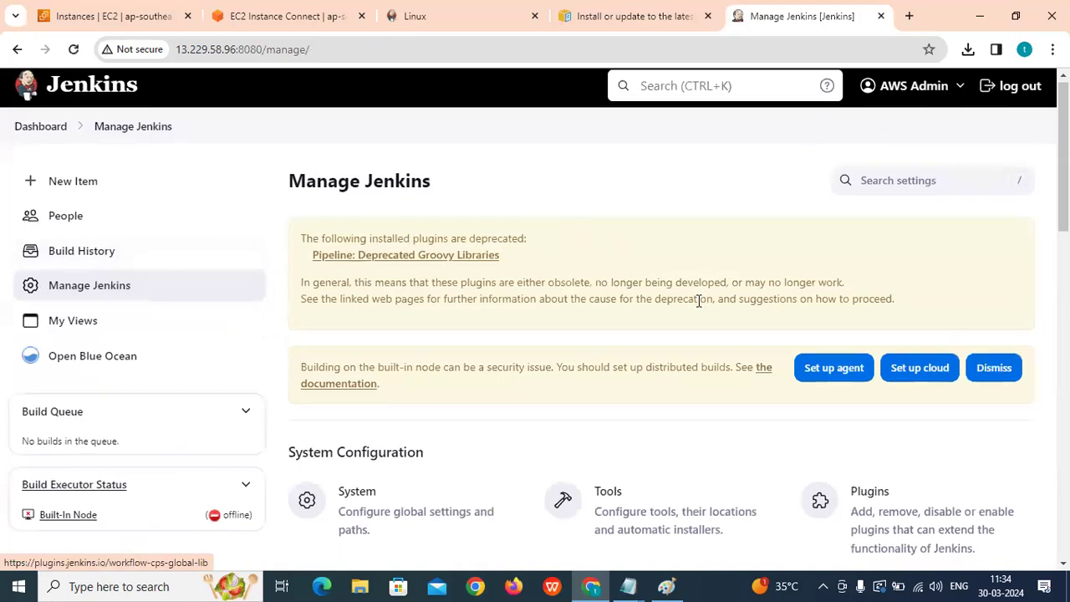
{"action": "scroll", "coordinate": [699, 301], "scroll_direction": "down", "scroll_amount": 3}
{"action": "left_click", "coordinate": [360, 368]}
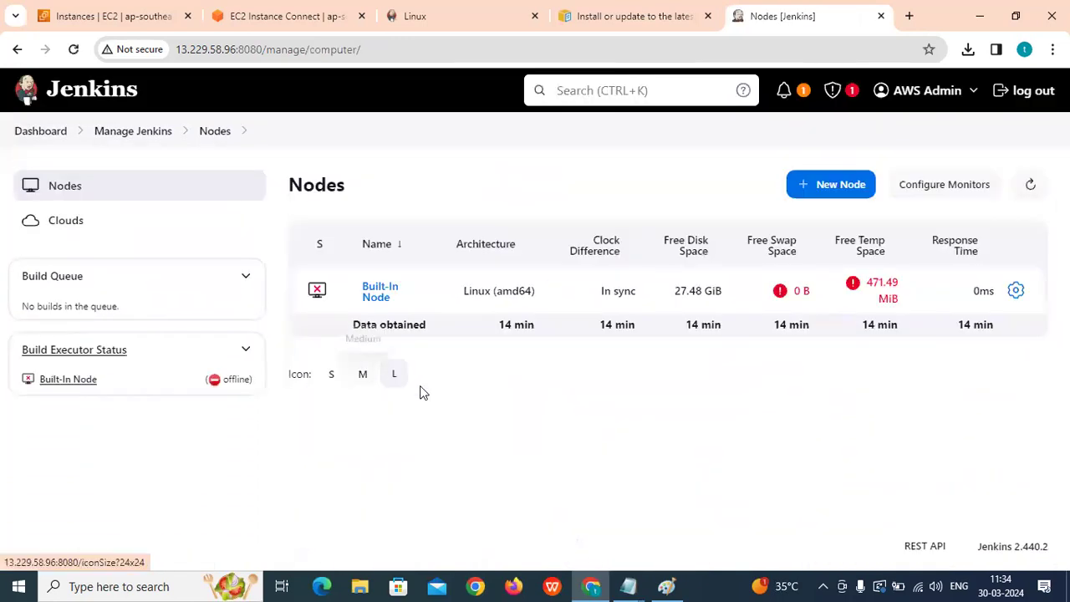
{"action": "left_click", "coordinate": [104, 134]}
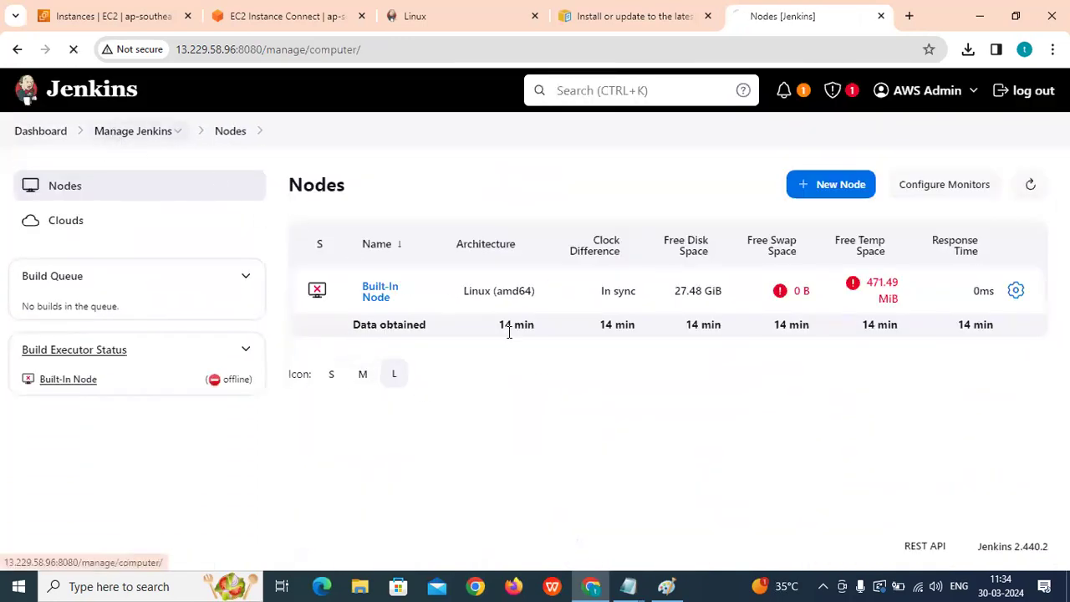
Check the Clouds page, then open the Users list under Security.
{"action": "scroll", "coordinate": [514, 342], "scroll_direction": "down", "scroll_amount": 3}
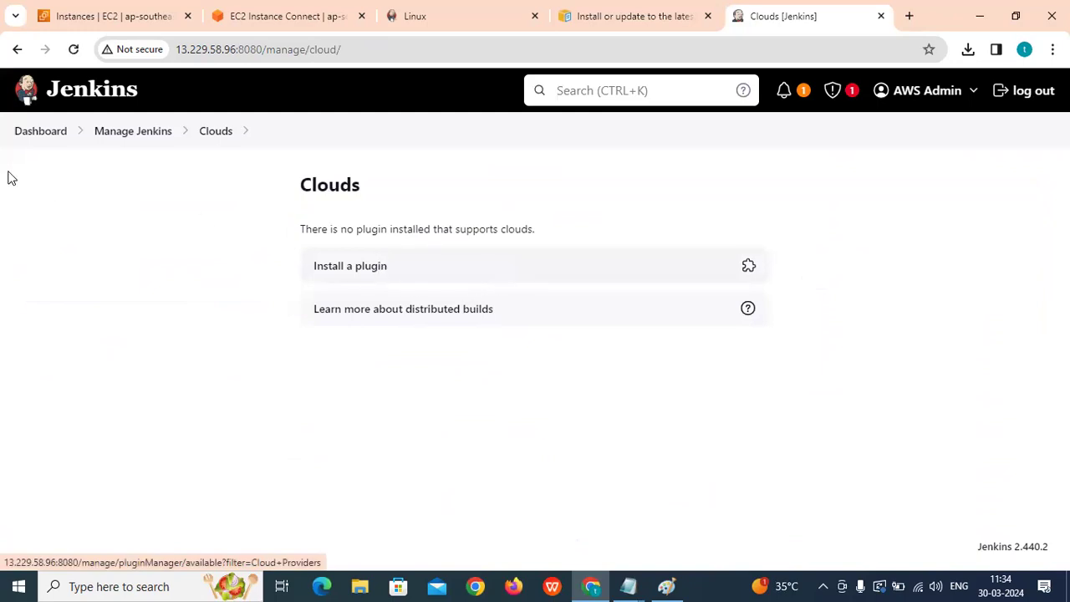
{"action": "left_click", "coordinate": [109, 134]}
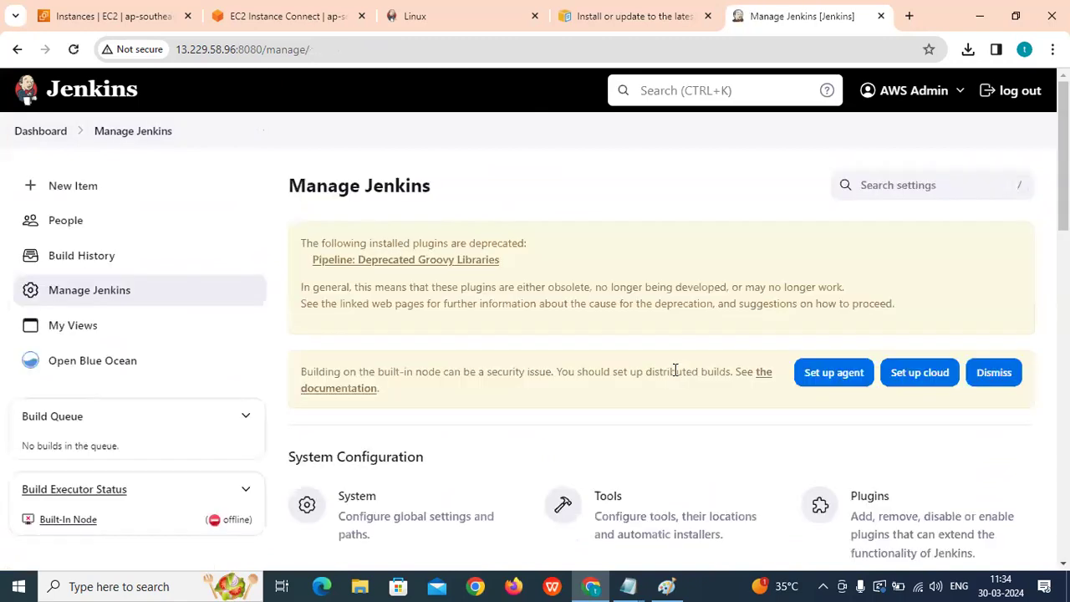
{"action": "scroll", "coordinate": [673, 374], "scroll_direction": "down", "scroll_amount": 3}
{"action": "scroll", "coordinate": [681, 380], "scroll_direction": "down", "scroll_amount": 3}
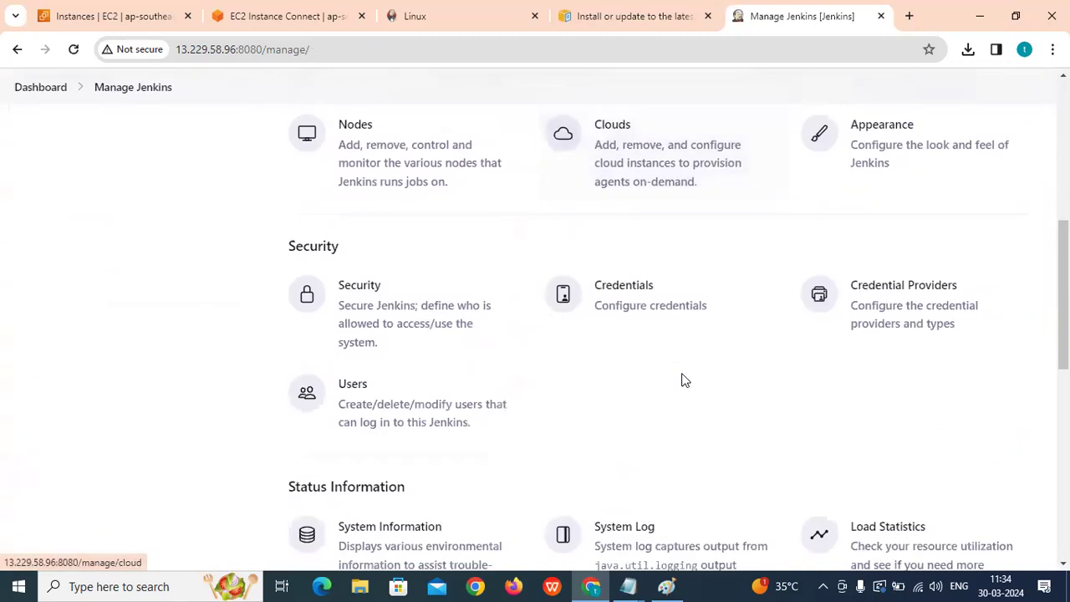
{"action": "left_click", "coordinate": [353, 402]}
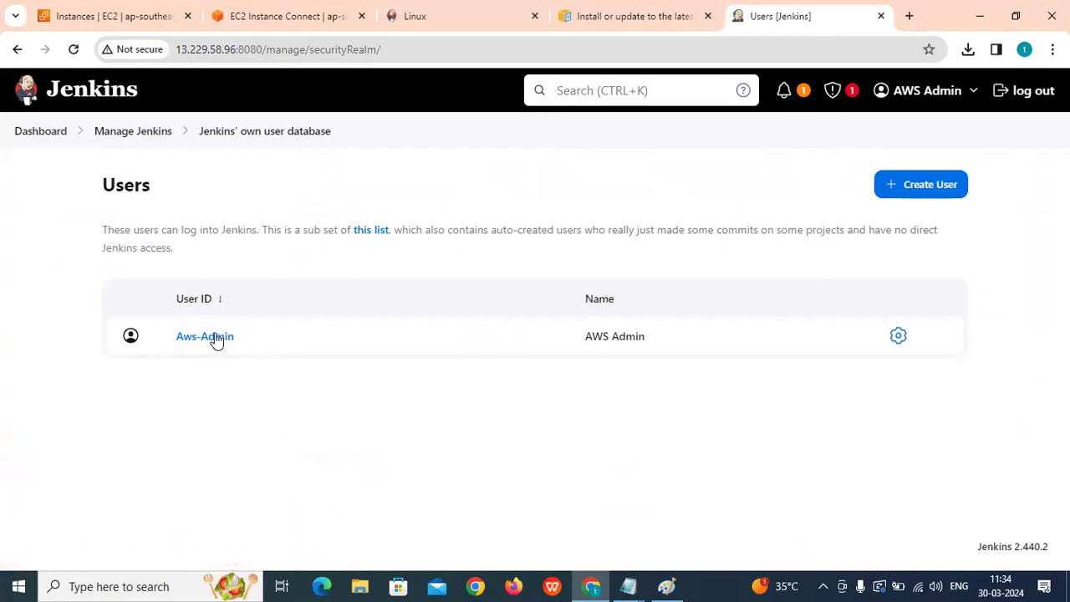
Create user1 with password, full name and e-mail, dismissing the breach warning.
{"action": "left_click", "coordinate": [905, 193]}
{"action": "left_click", "coordinate": [418, 257]}
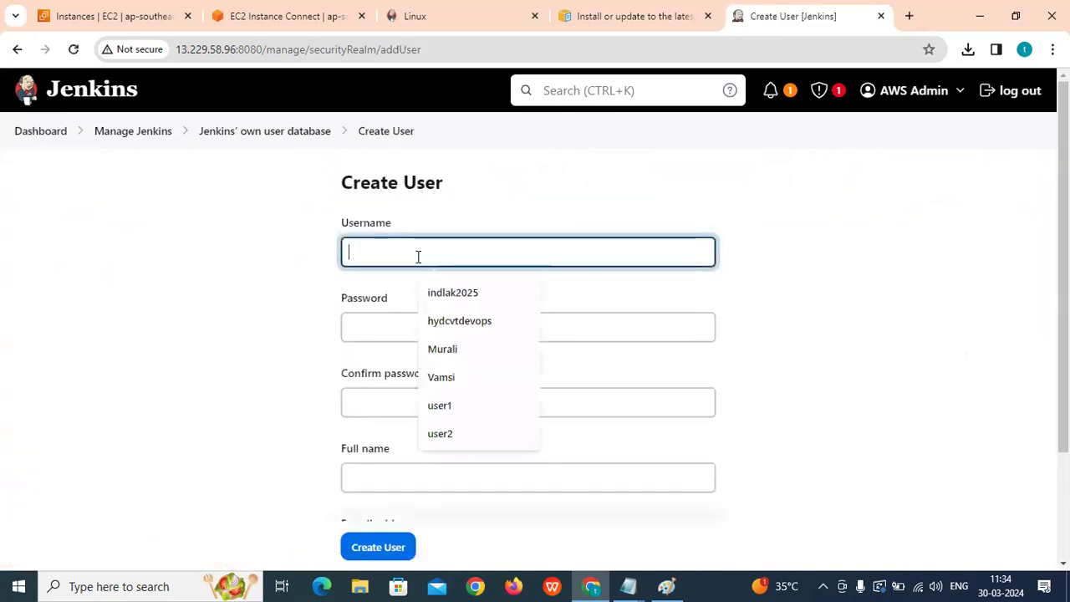
{"action": "type", "text": "user"}
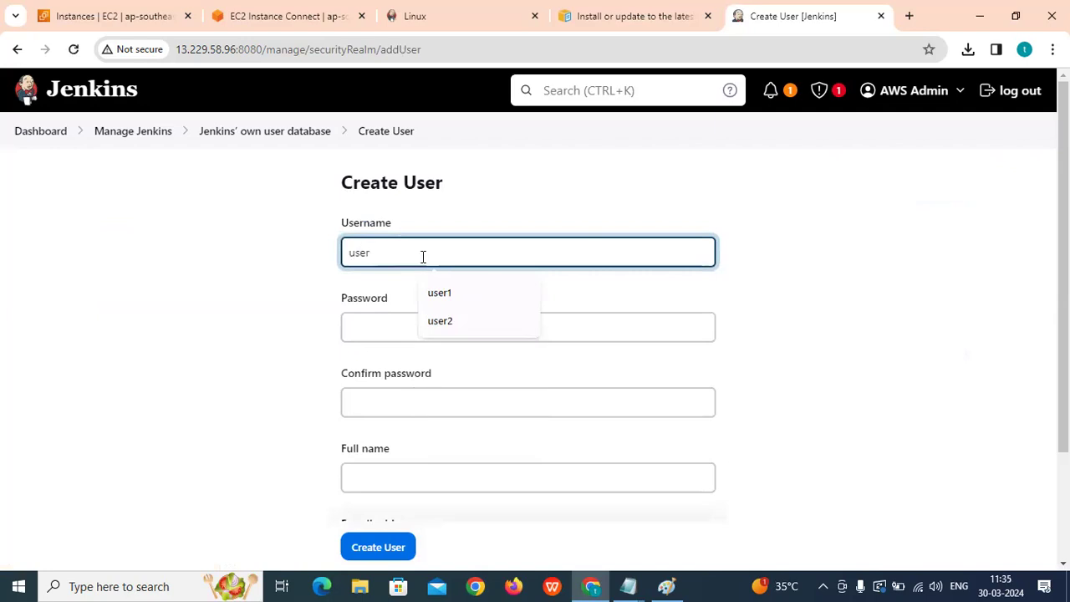
{"action": "left_click", "coordinate": [454, 294]}
{"action": "left_click", "coordinate": [399, 320]}
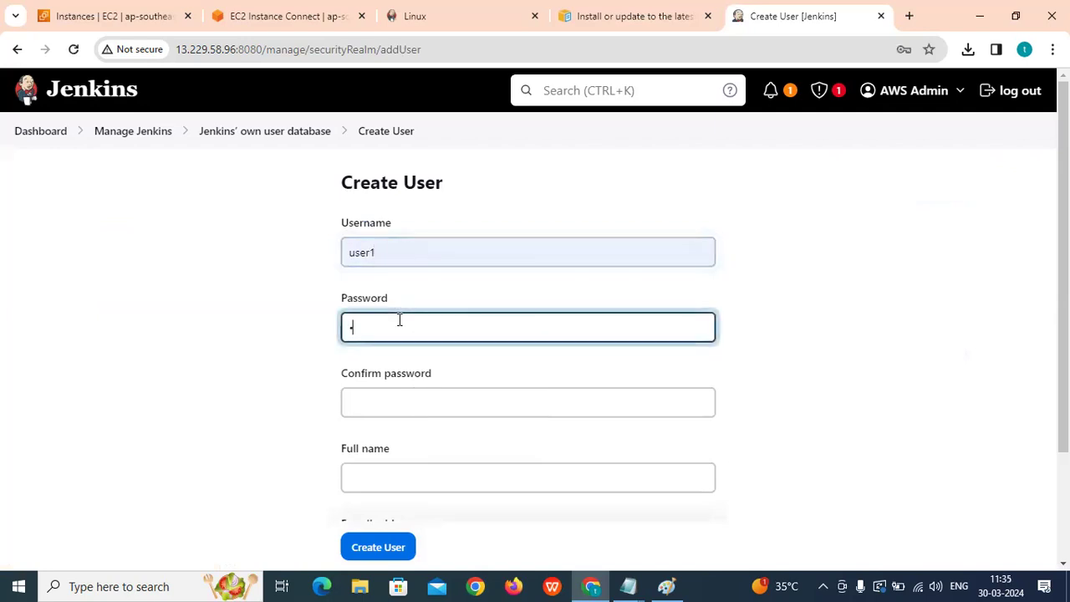
{"action": "left_click", "coordinate": [367, 413]}
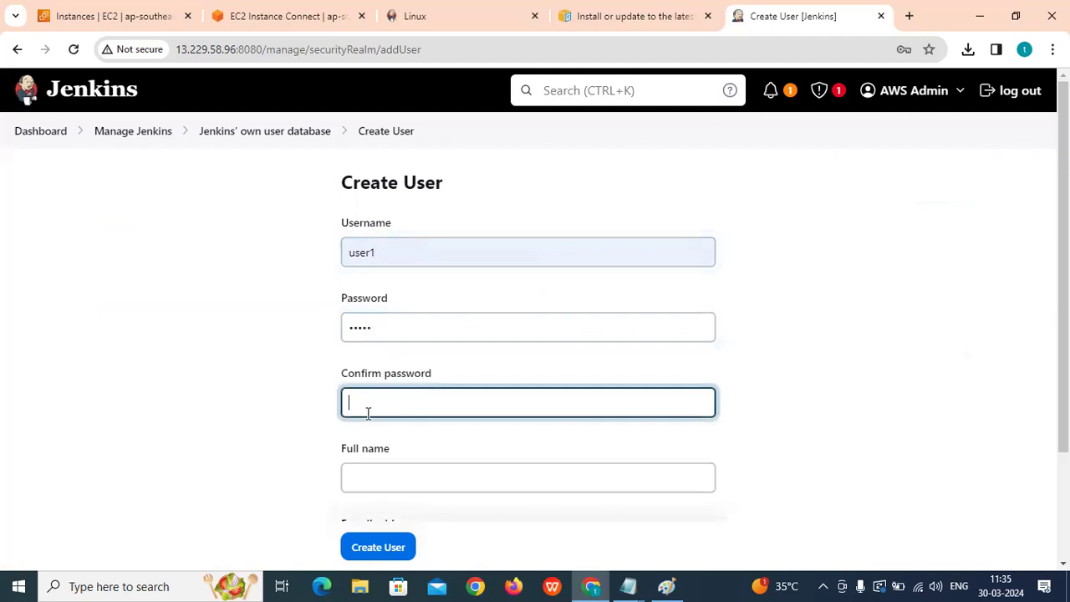
{"action": "type", "text": "1"}
{"action": "left_click", "coordinate": [424, 480]}
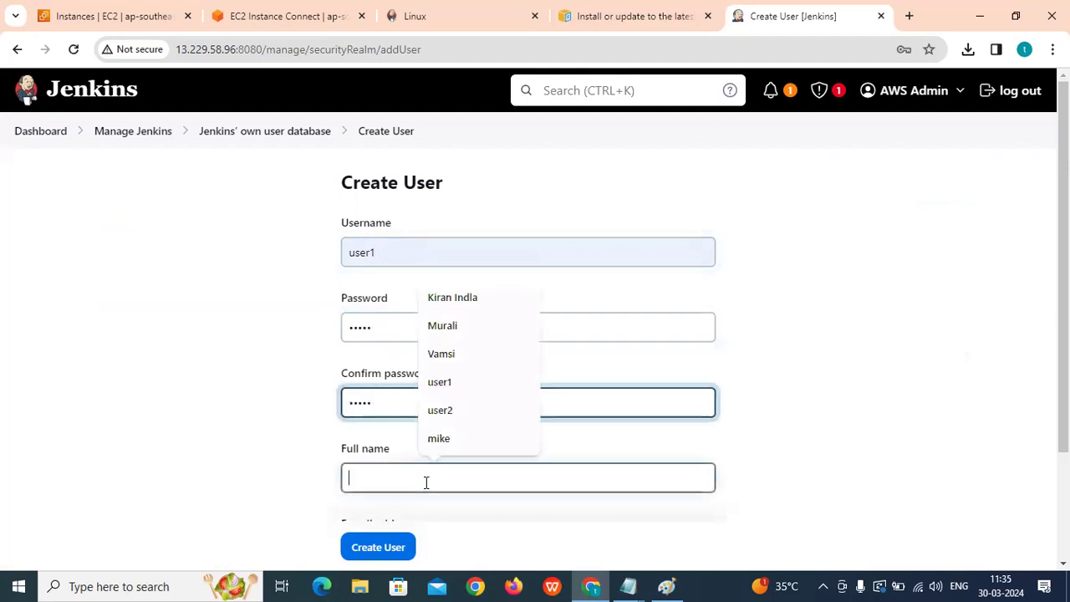
{"action": "left_click", "coordinate": [449, 382]}
{"action": "scroll", "coordinate": [449, 377], "scroll_direction": "down", "scroll_amount": 2}
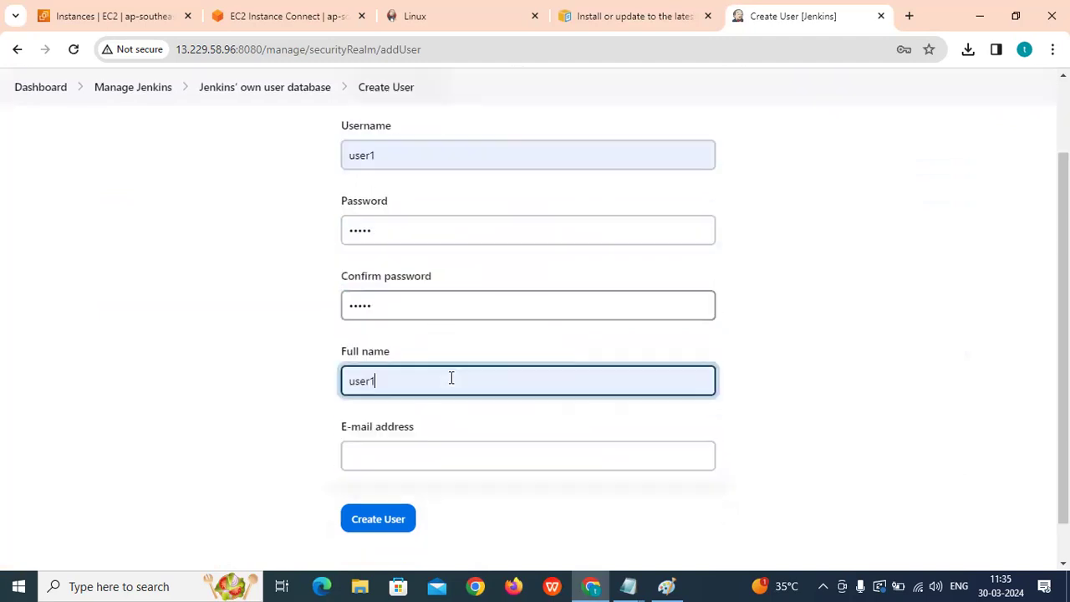
{"action": "left_click", "coordinate": [427, 406]}
{"action": "left_click", "coordinate": [458, 509]}
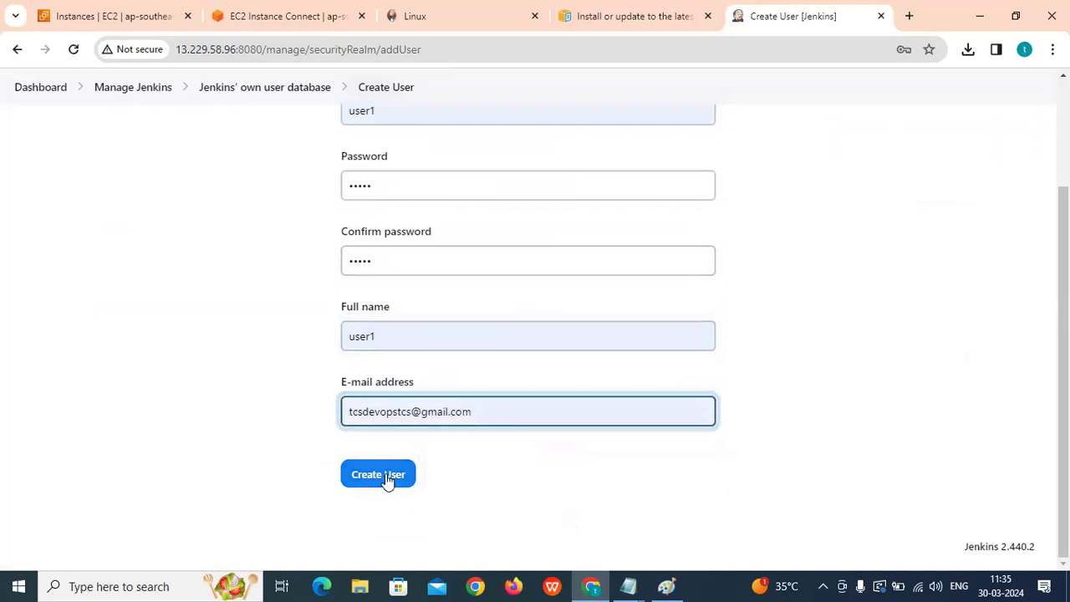
{"action": "left_click", "coordinate": [387, 477]}
{"action": "left_click", "coordinate": [665, 289]}
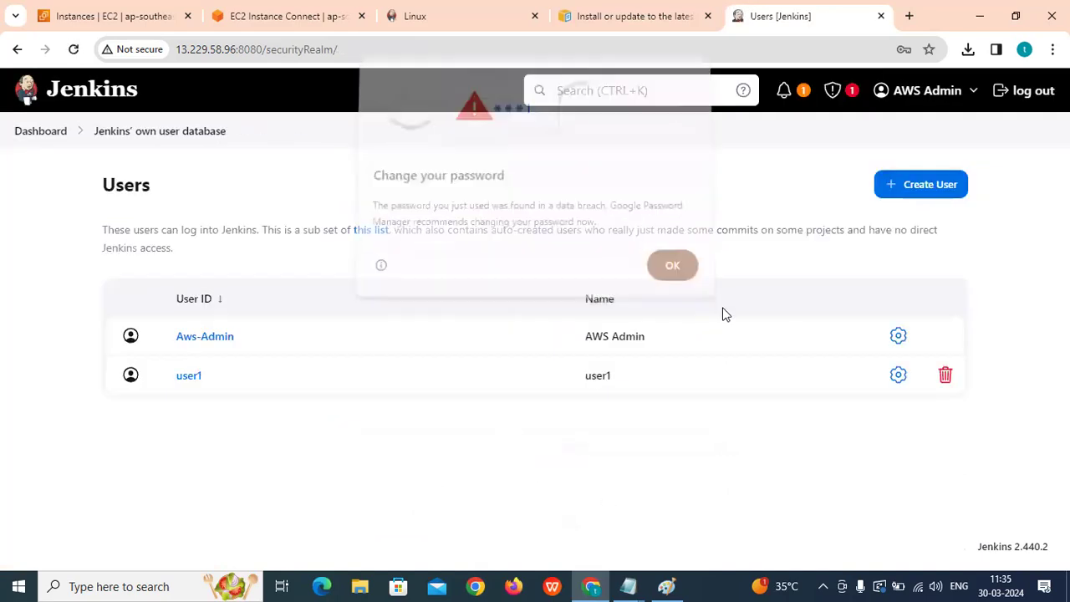
Create user2 with password, full name and e-mail, dismissing the breach warning.
{"action": "left_click", "coordinate": [932, 189]}
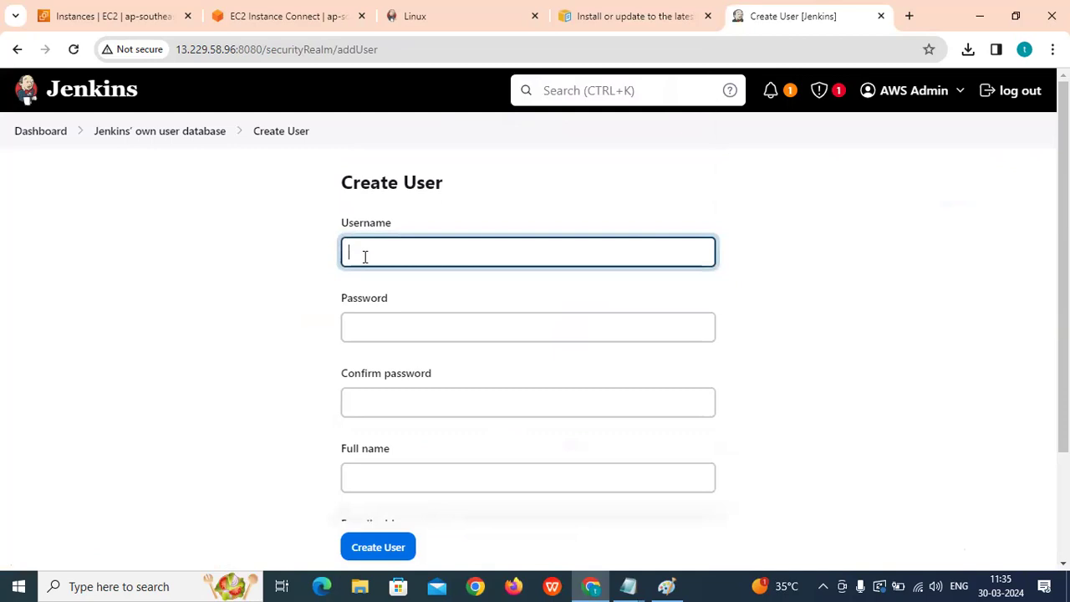
{"action": "type", "text": "user2"}
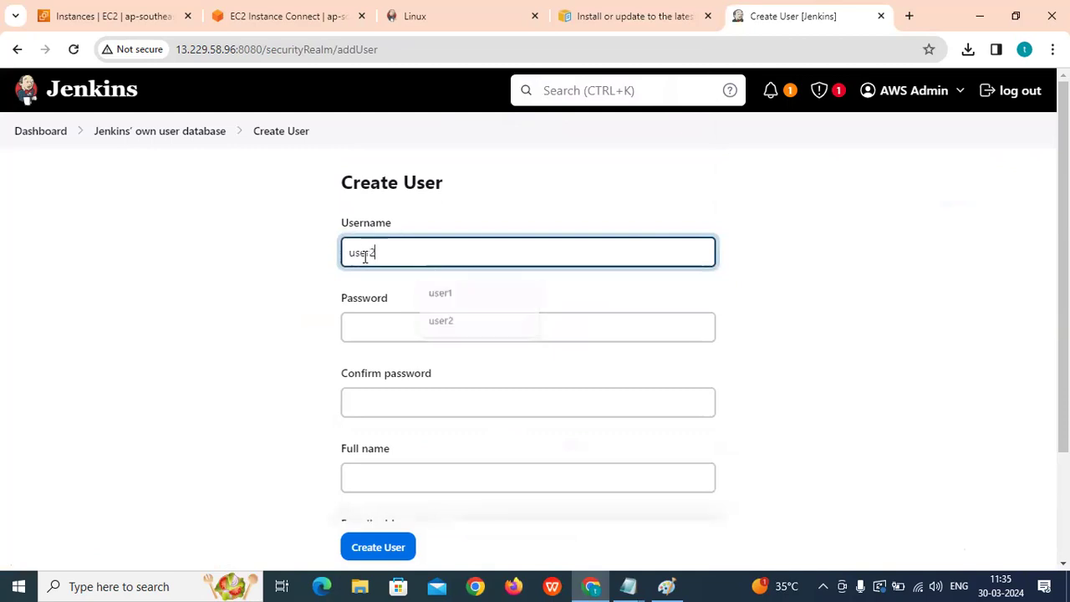
{"action": "left_click", "coordinate": [381, 328]}
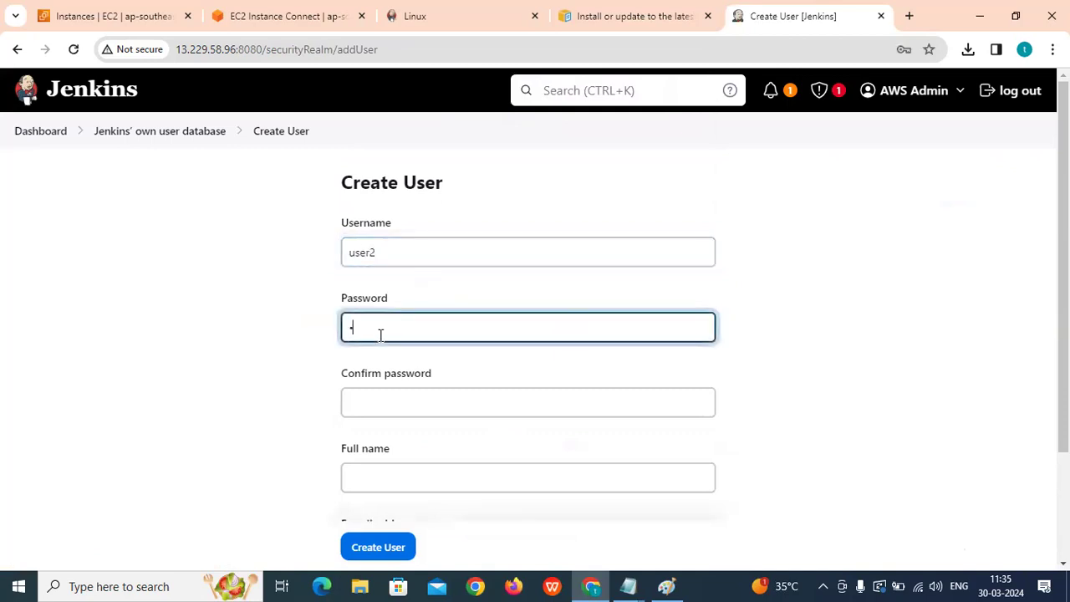
{"action": "key", "text": "BackSpace"}
{"action": "key", "text": "BackSpace"}
{"action": "scroll", "coordinate": [380, 334], "scroll_direction": "down", "scroll_amount": 2}
{"action": "left_click", "coordinate": [390, 255]}
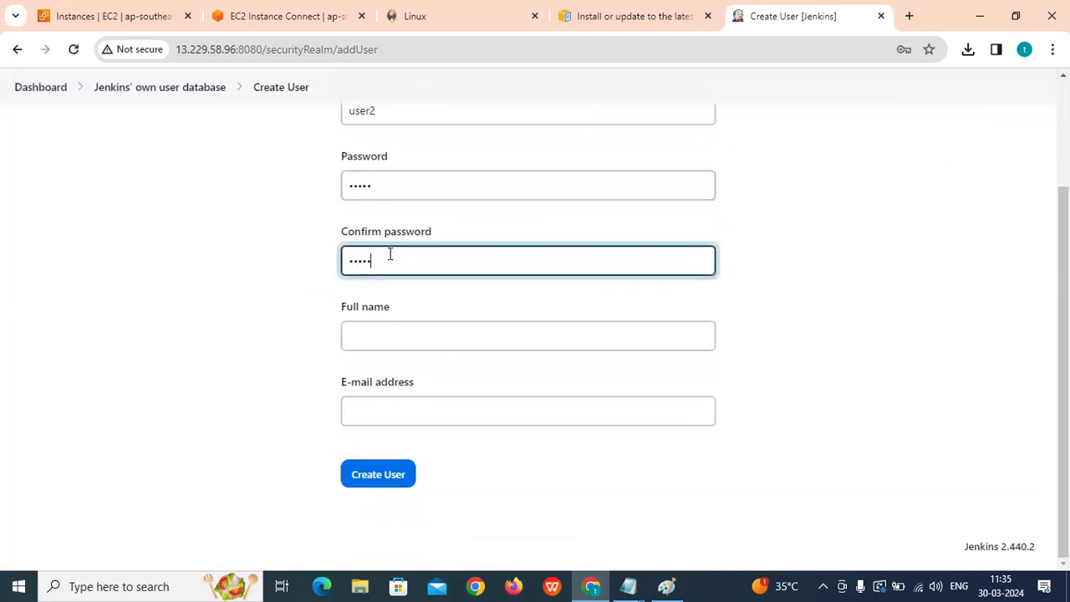
{"action": "left_click", "coordinate": [401, 329]}
{"action": "left_click", "coordinate": [455, 492]}
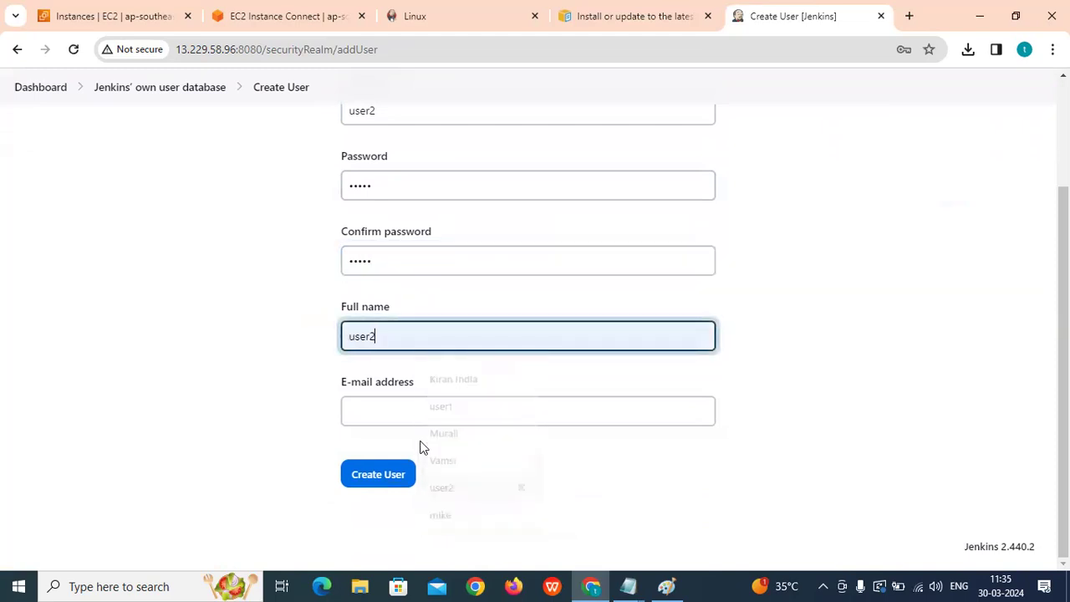
{"action": "left_click", "coordinate": [414, 418]}
{"action": "left_click", "coordinate": [442, 482]}
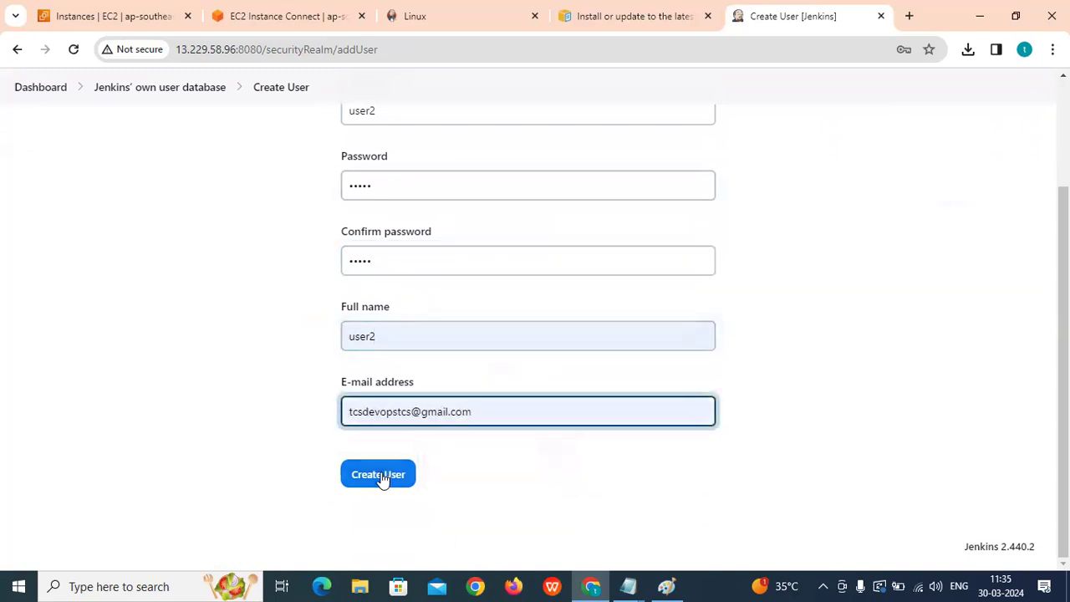
{"action": "left_click", "coordinate": [378, 474]}
{"action": "left_click", "coordinate": [671, 269]}
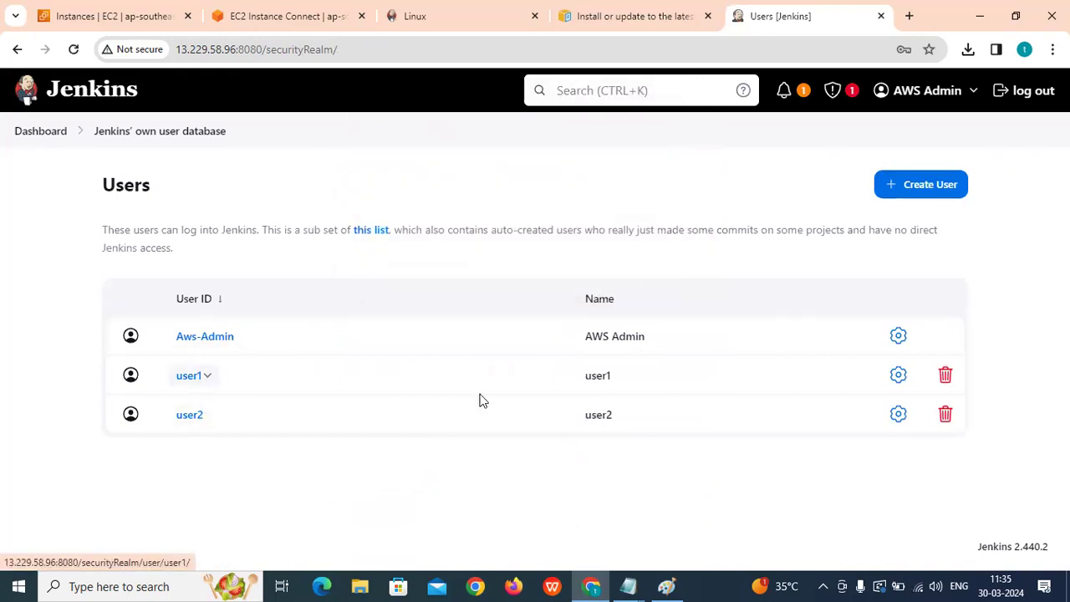
Copy the Jenkins server URL from the Notepad notes, then minimize Notepad and Chrome.
{"action": "left_click_drag", "start_coordinate": [582, 387], "coordinate": [613, 381]}
{"action": "left_click", "coordinate": [628, 586]}
{"action": "left_click", "coordinate": [712, 544]}
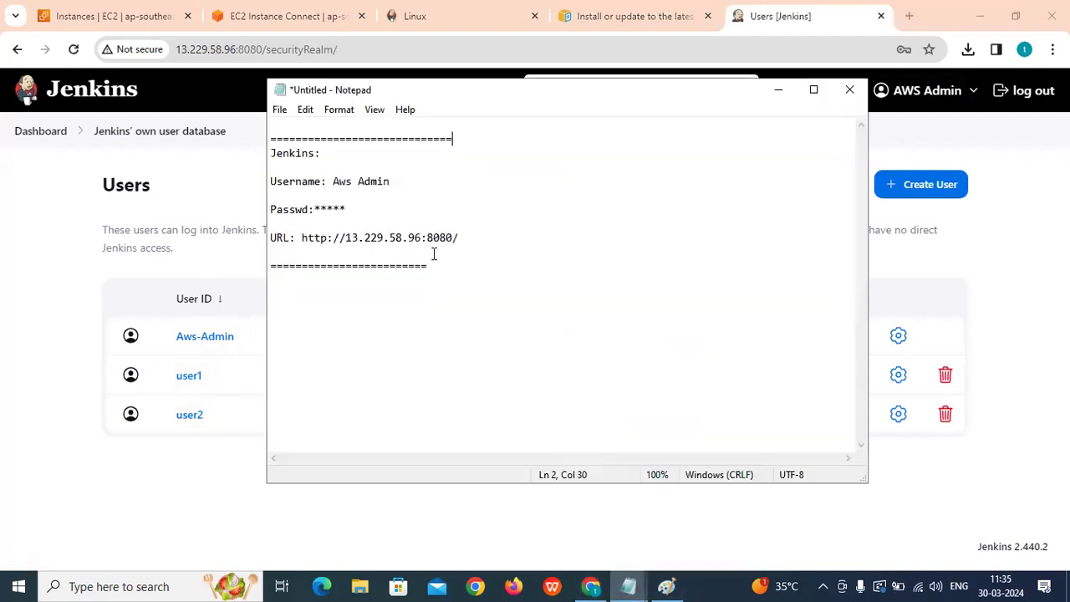
{"action": "left_click_drag", "start_coordinate": [465, 239], "coordinate": [301, 238]}
{"action": "right_click", "coordinate": [316, 238]}
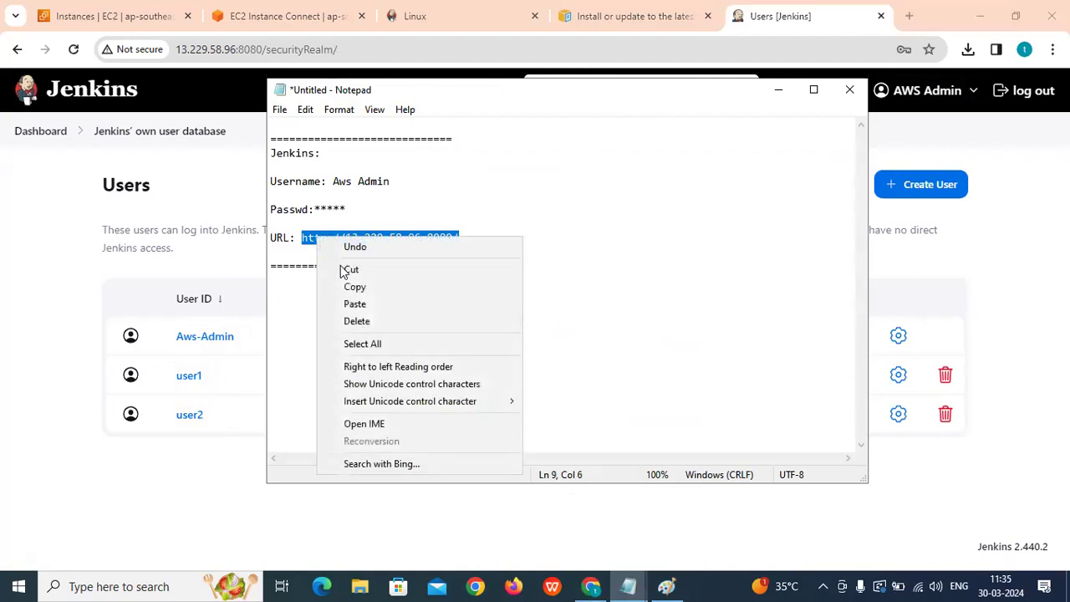
{"action": "left_click", "coordinate": [350, 287]}
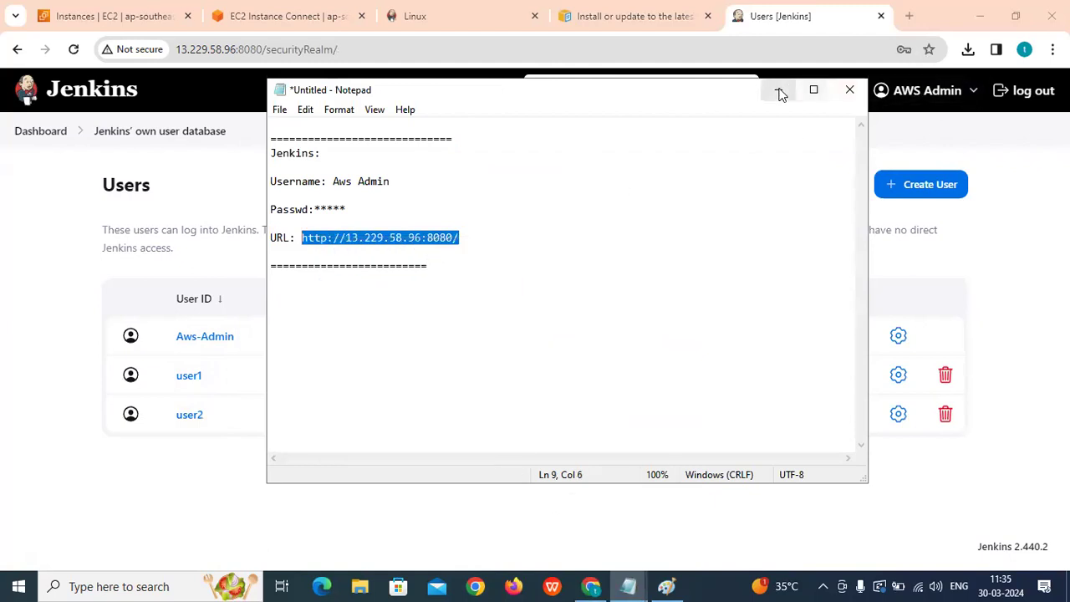
{"action": "left_click", "coordinate": [778, 89]}
{"action": "left_click", "coordinate": [980, 16]}
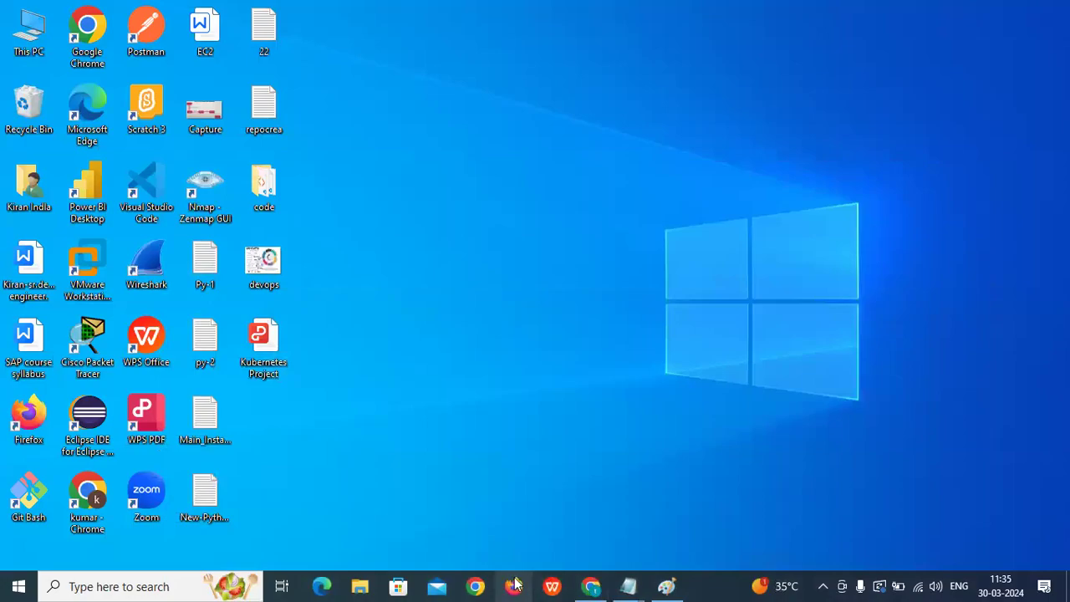
In Firefox, load the copied Jenkins URL and sign in as user1.
{"action": "left_click", "coordinate": [514, 586]}
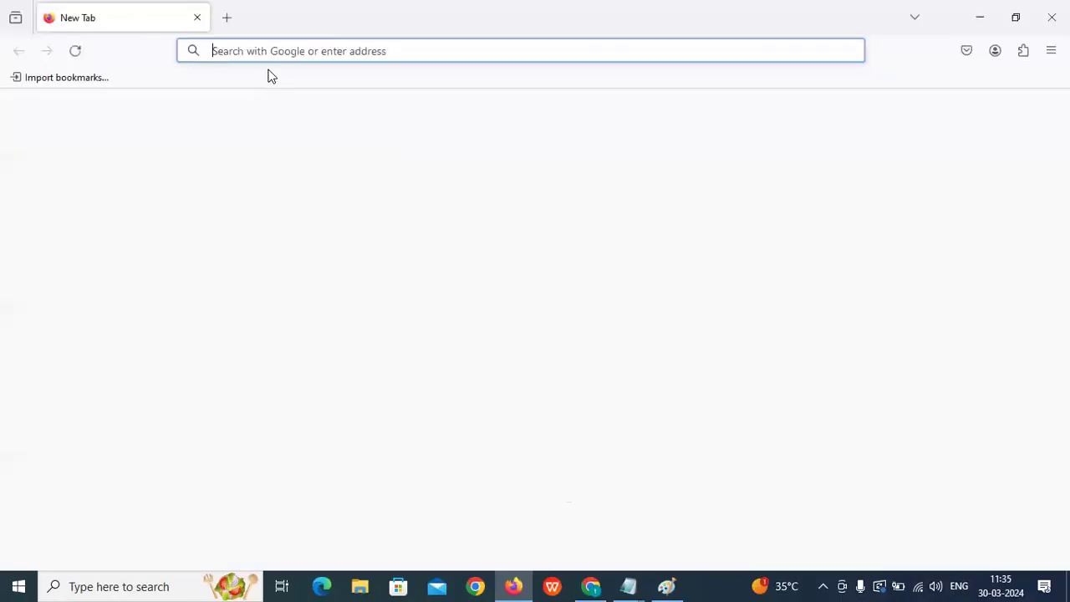
{"action": "key", "text": "ctrl+v"}
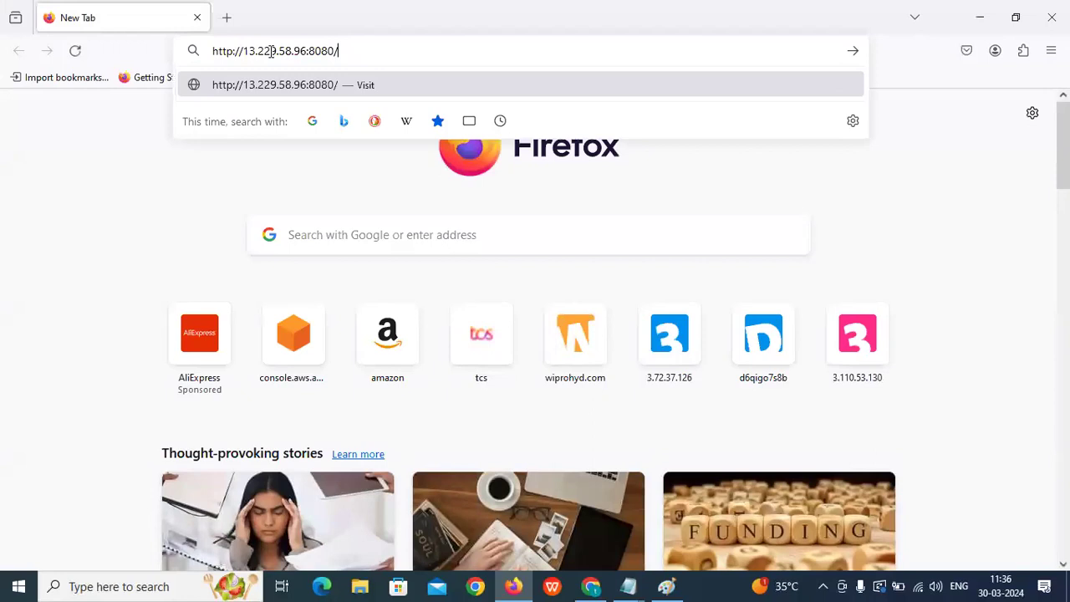
{"action": "key", "text": "Return"}
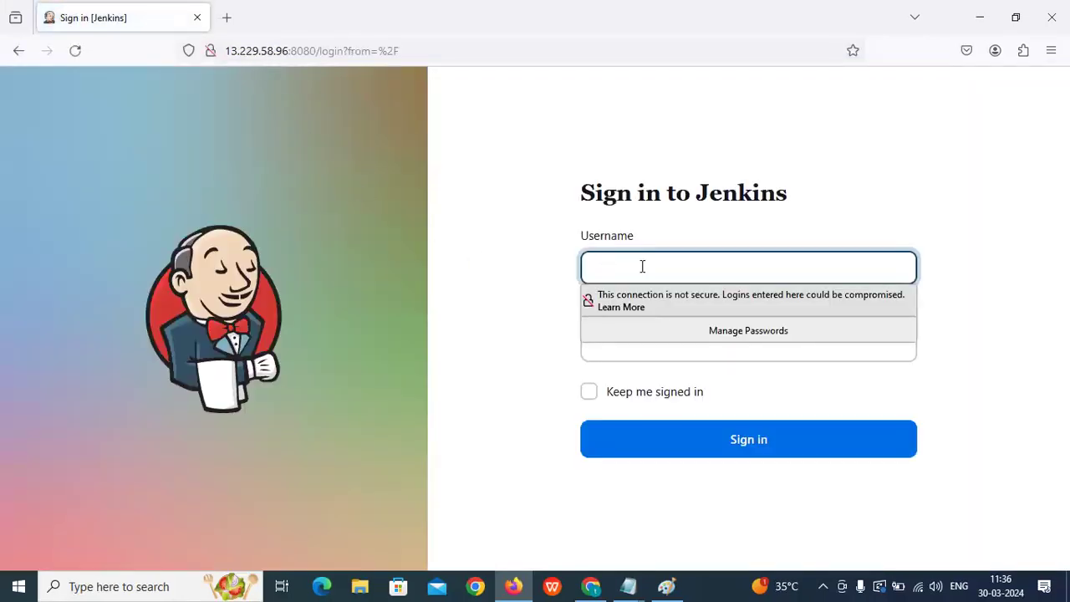
{"action": "type", "text": "user1"}
{"action": "left_click", "coordinate": [631, 357]}
{"action": "type", "text": "1234"}
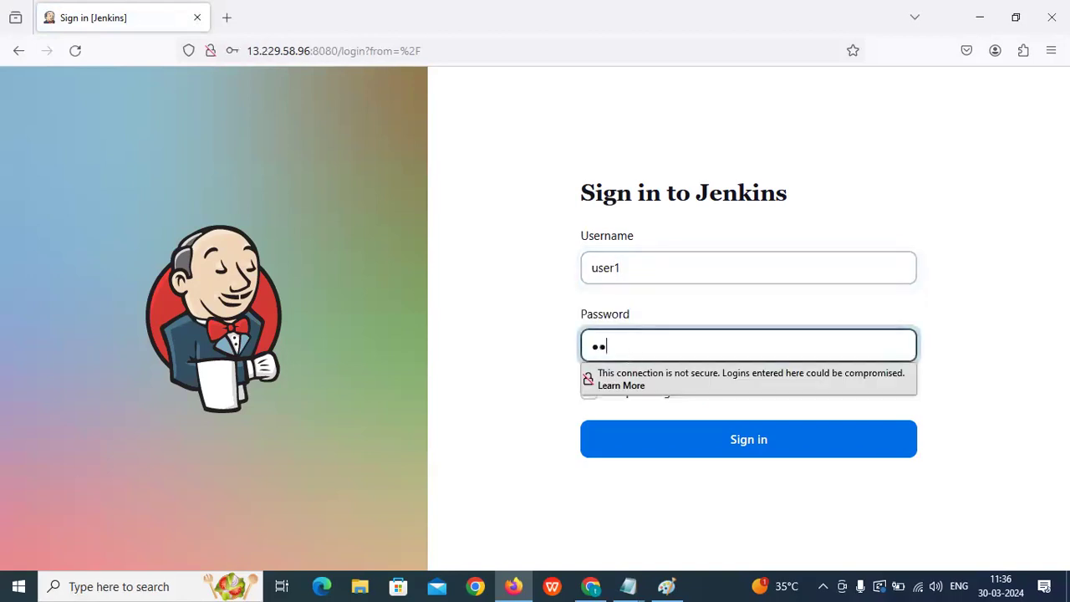
{"action": "type", "text": "5"}
{"action": "left_click", "coordinate": [711, 445]}
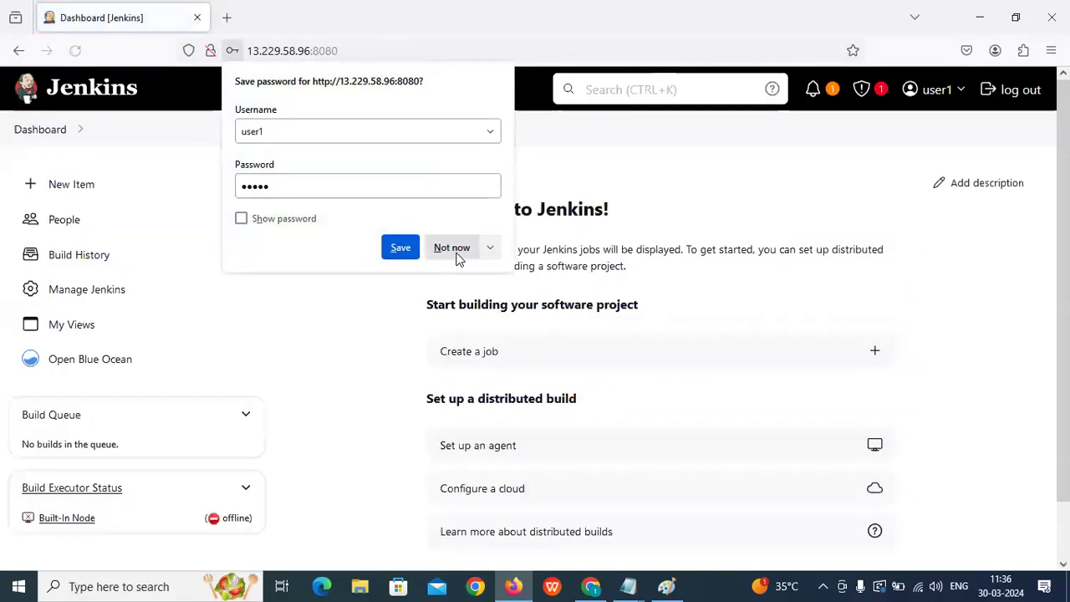
{"action": "left_click", "coordinate": [451, 247]}
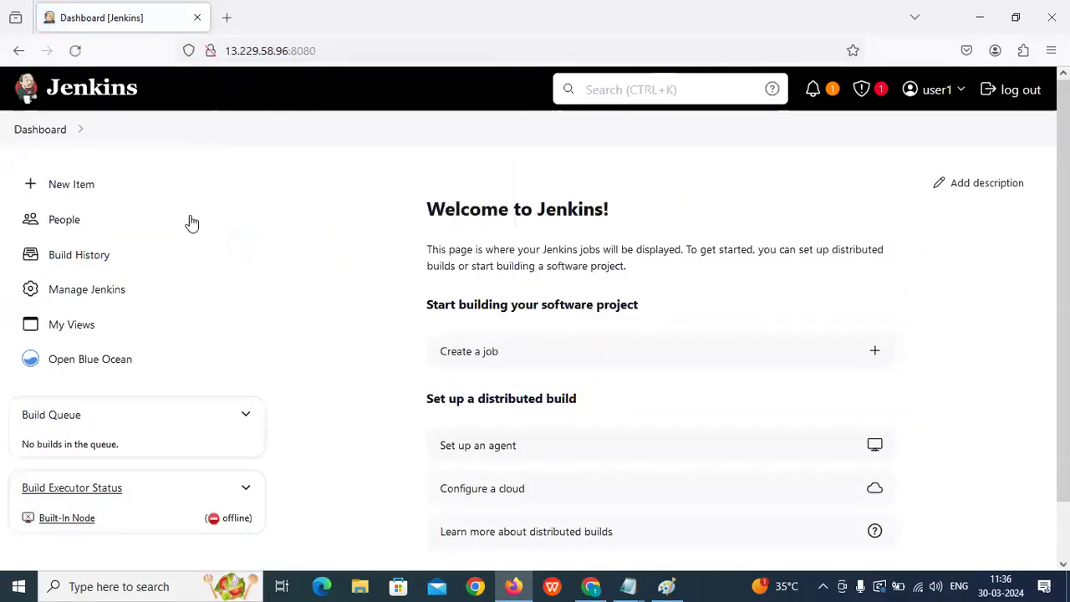
{"action": "scroll", "coordinate": [155, 251], "scroll_direction": "down", "scroll_amount": 1}
{"action": "scroll", "coordinate": [158, 276], "scroll_direction": "up", "scroll_amount": 1}
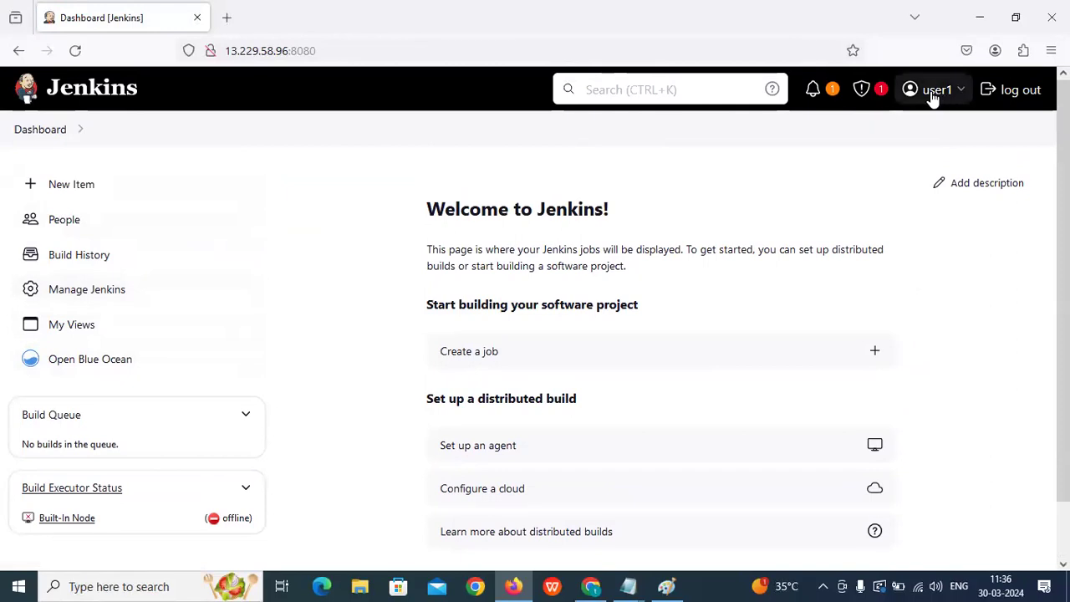
Back in Chrome, view the admin's user page, then the Dashboard and Manage Jenkins.
{"action": "mouse_move", "coordinate": [950, 97]}
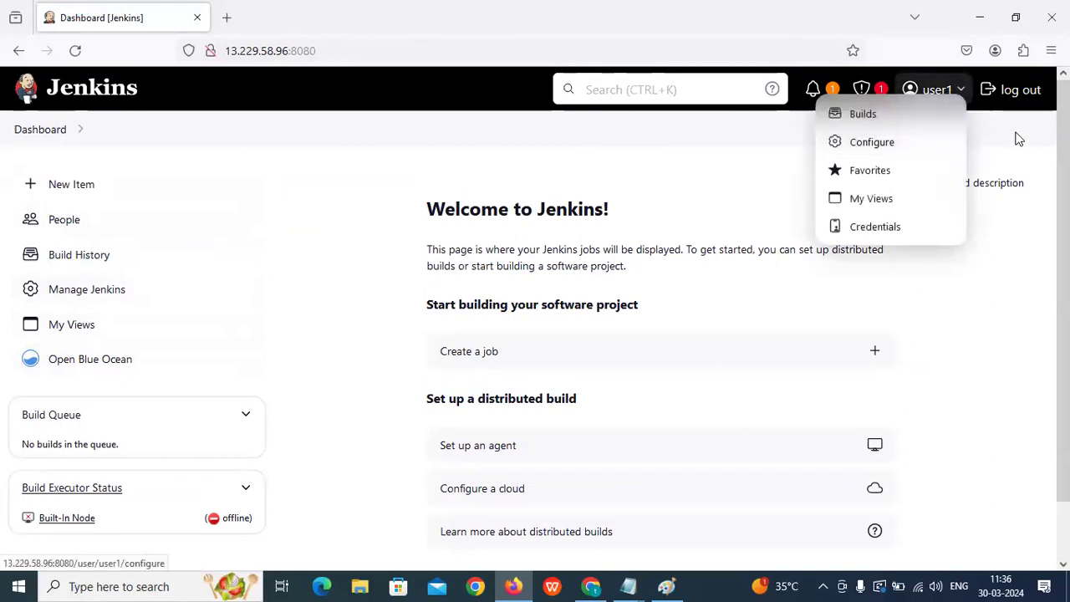
{"action": "left_click", "coordinate": [591, 586]}
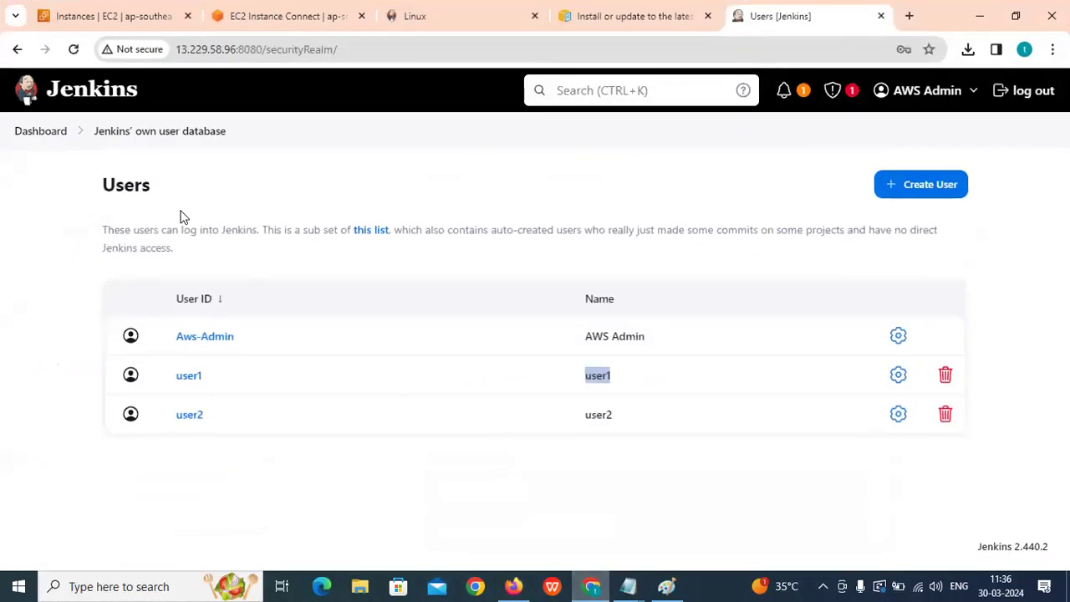
{"action": "left_click", "coordinate": [942, 93]}
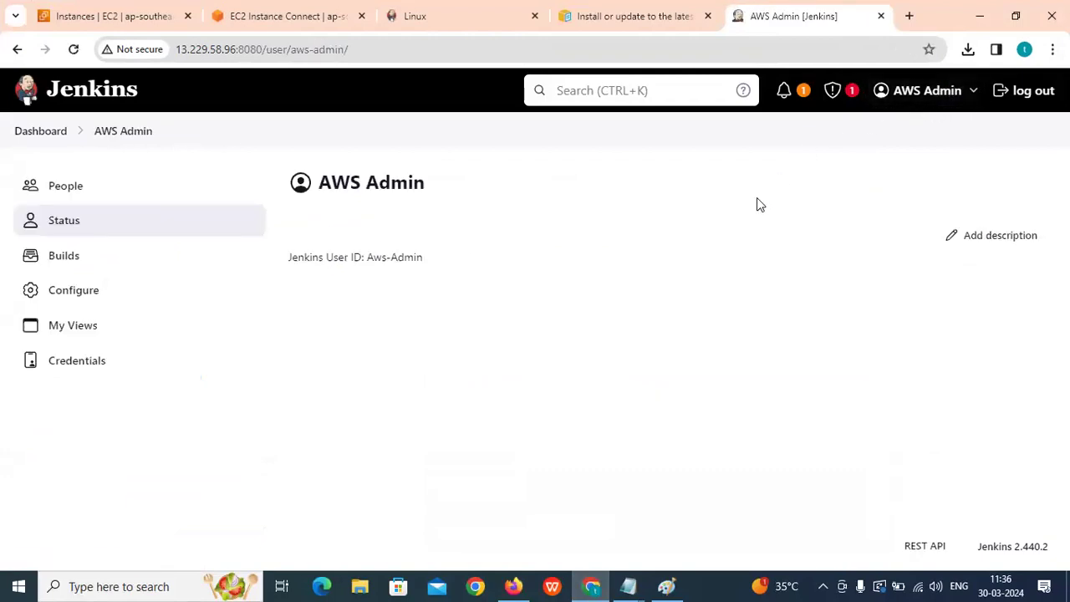
{"action": "left_click", "coordinate": [42, 134]}
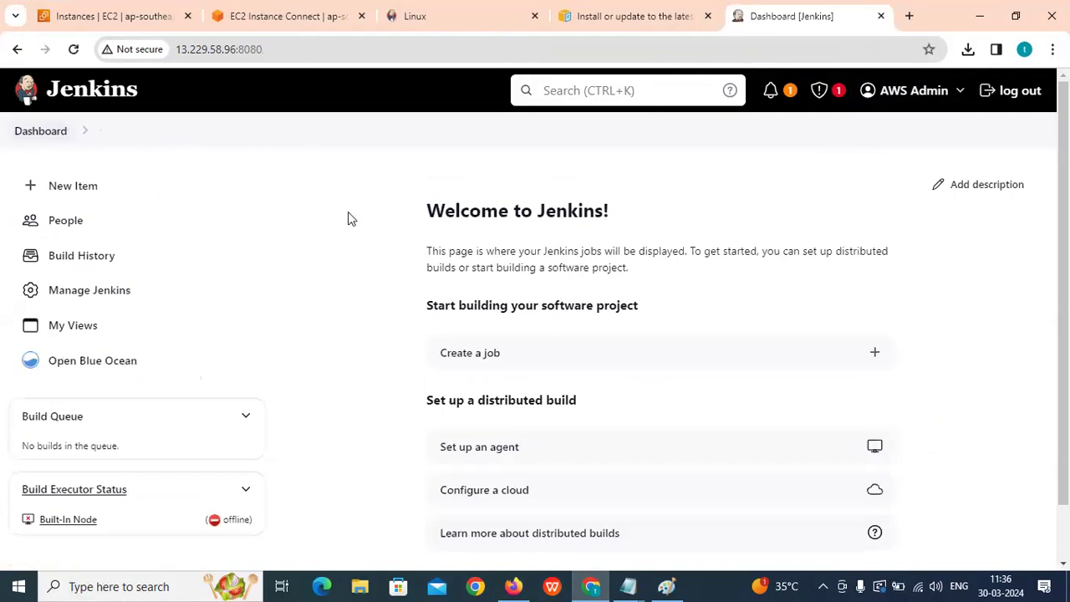
{"action": "left_click", "coordinate": [73, 296]}
Scroll through the Manage Jenkins page, then return to the dashboard via the Dashboard breadcrumb.
{"action": "scroll", "coordinate": [551, 318], "scroll_direction": "down", "scroll_amount": 3}
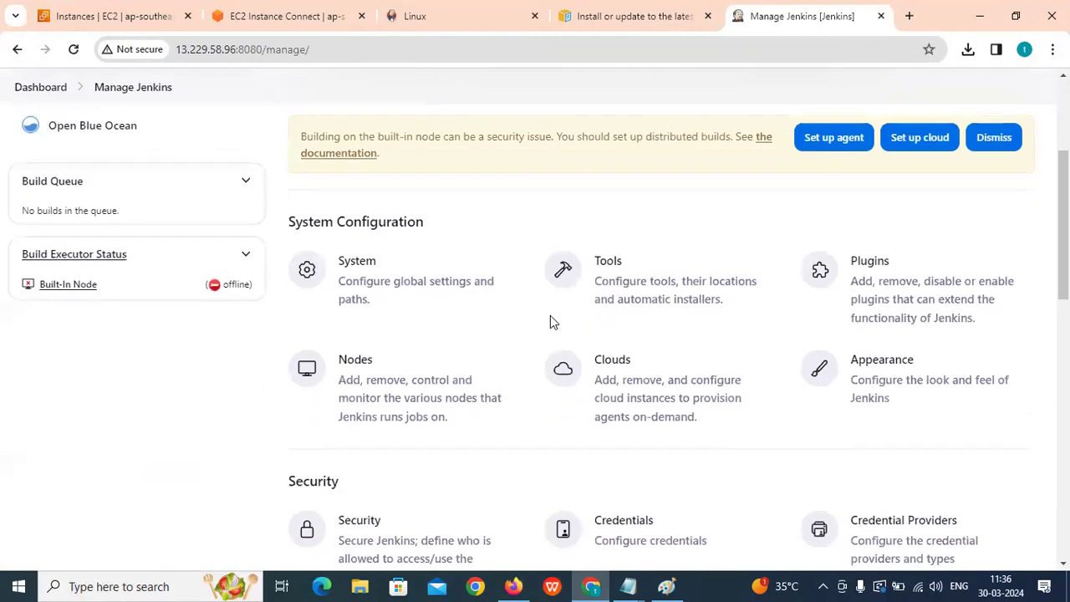
{"action": "scroll", "coordinate": [895, 468], "scroll_direction": "down", "scroll_amount": 3}
{"action": "scroll", "coordinate": [702, 309], "scroll_direction": "down", "scroll_amount": 3}
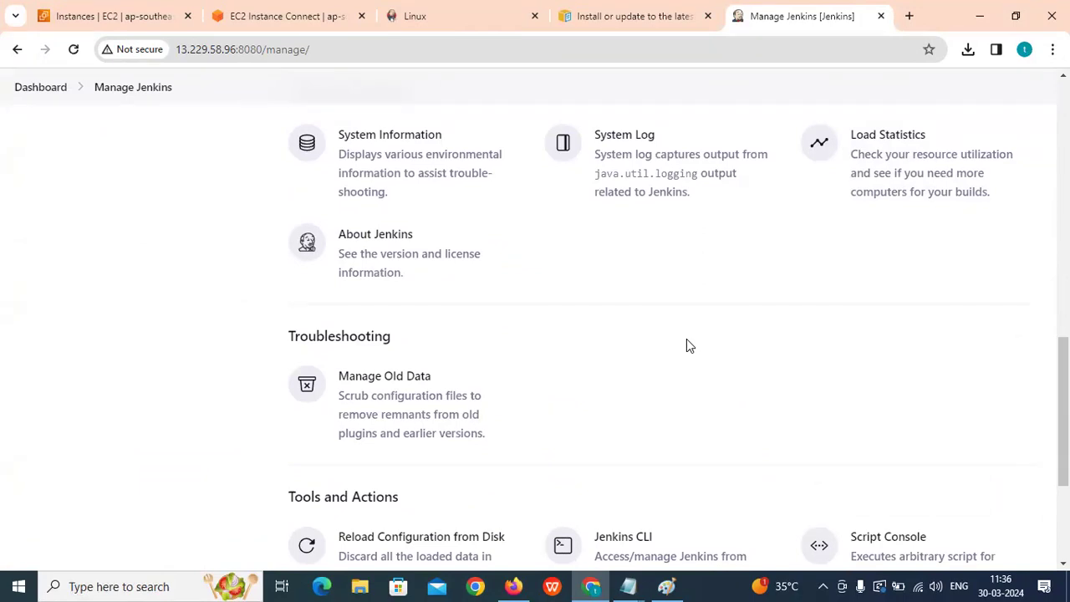
{"action": "scroll", "coordinate": [686, 339], "scroll_direction": "up", "scroll_amount": 2}
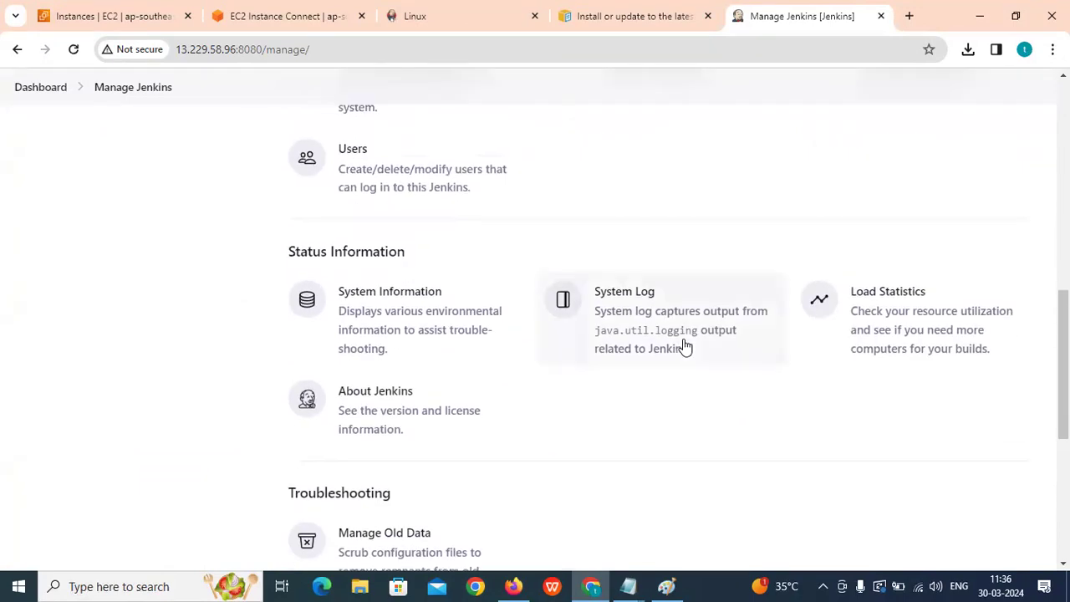
{"action": "scroll", "coordinate": [664, 326], "scroll_direction": "up", "scroll_amount": 1}
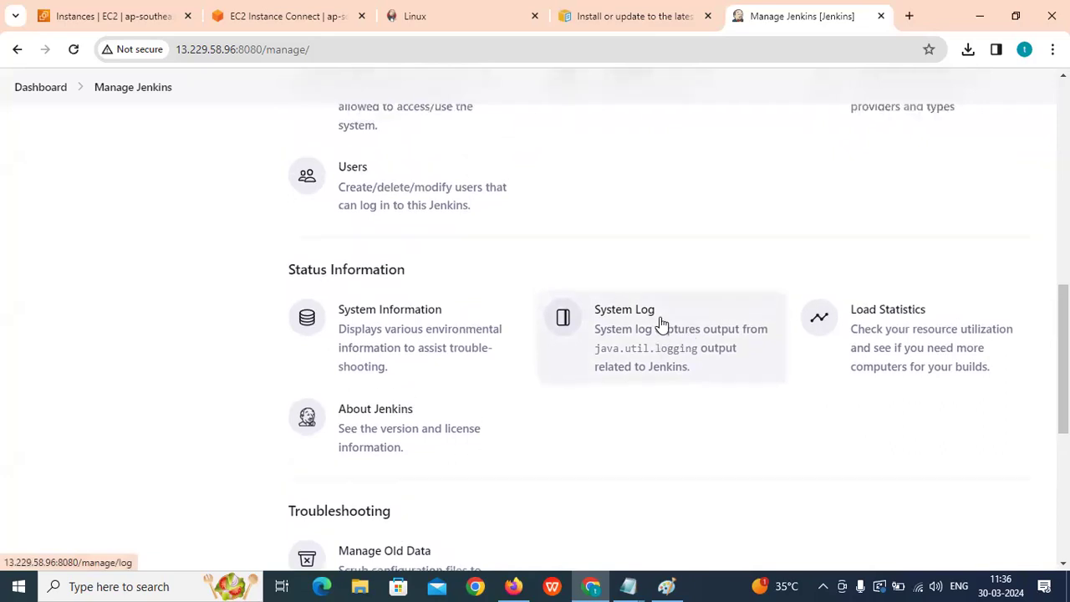
{"action": "scroll", "coordinate": [662, 305], "scroll_direction": "up", "scroll_amount": 2}
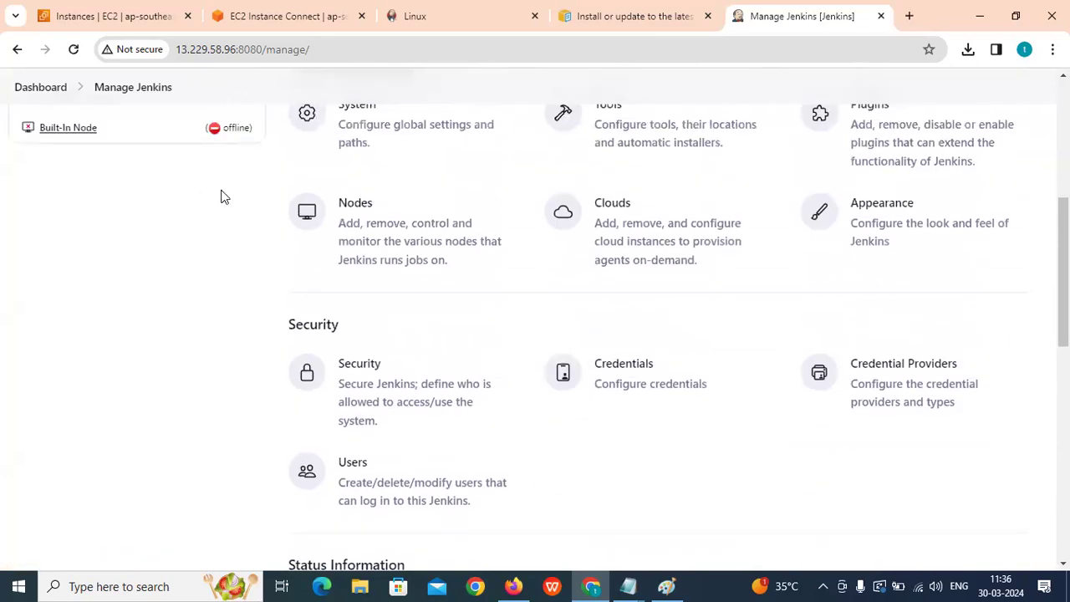
{"action": "scroll", "coordinate": [494, 293], "scroll_direction": "up", "scroll_amount": 4}
{"action": "left_click", "coordinate": [37, 131]}
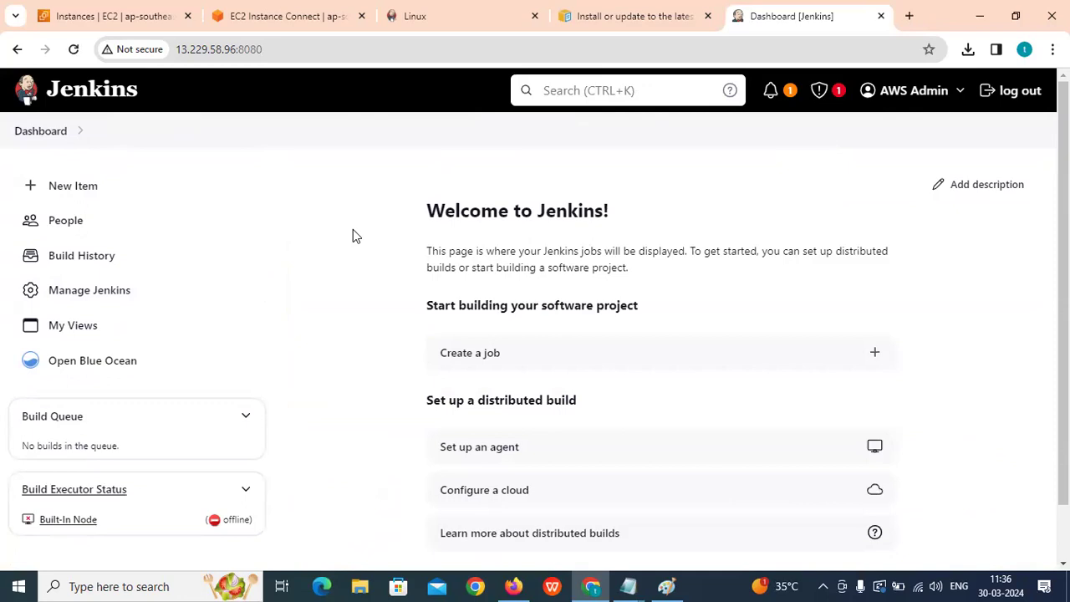
Open New Item and browse the Freestyle project, Pipeline and other job types.
{"action": "left_click", "coordinate": [73, 187]}
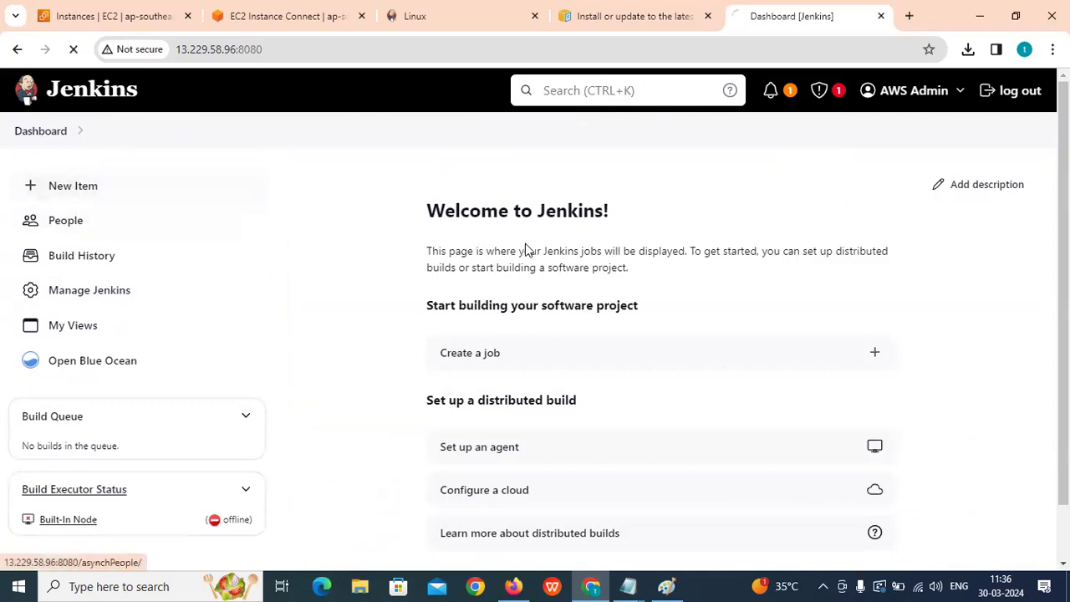
{"action": "scroll", "coordinate": [468, 280], "scroll_direction": "down", "scroll_amount": 2}
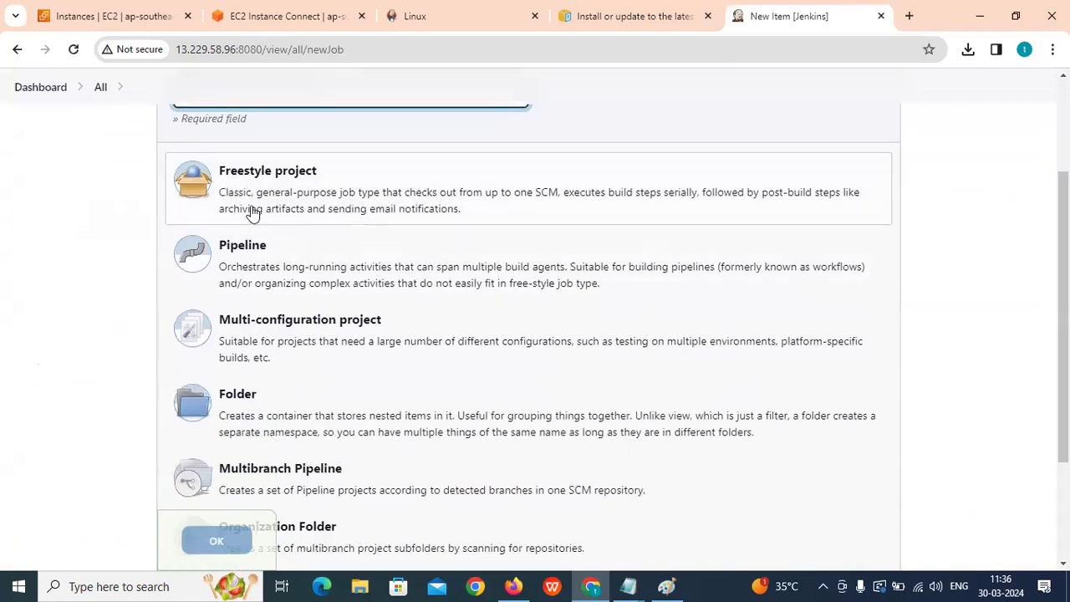
{"action": "scroll", "coordinate": [248, 241], "scroll_direction": "down", "scroll_amount": 1}
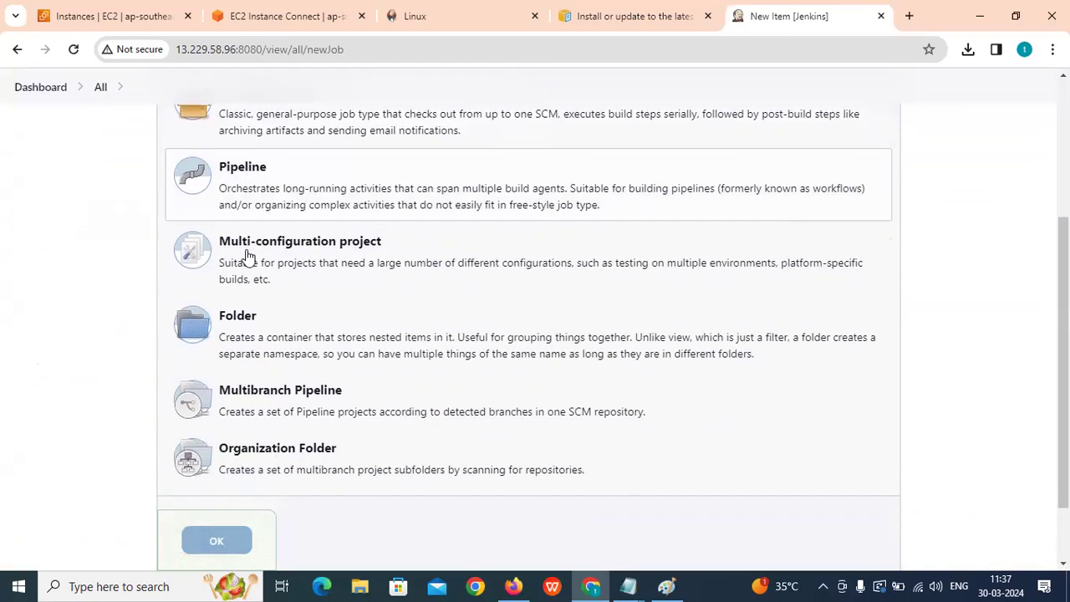
{"action": "scroll", "coordinate": [253, 246], "scroll_direction": "down", "scroll_amount": 1}
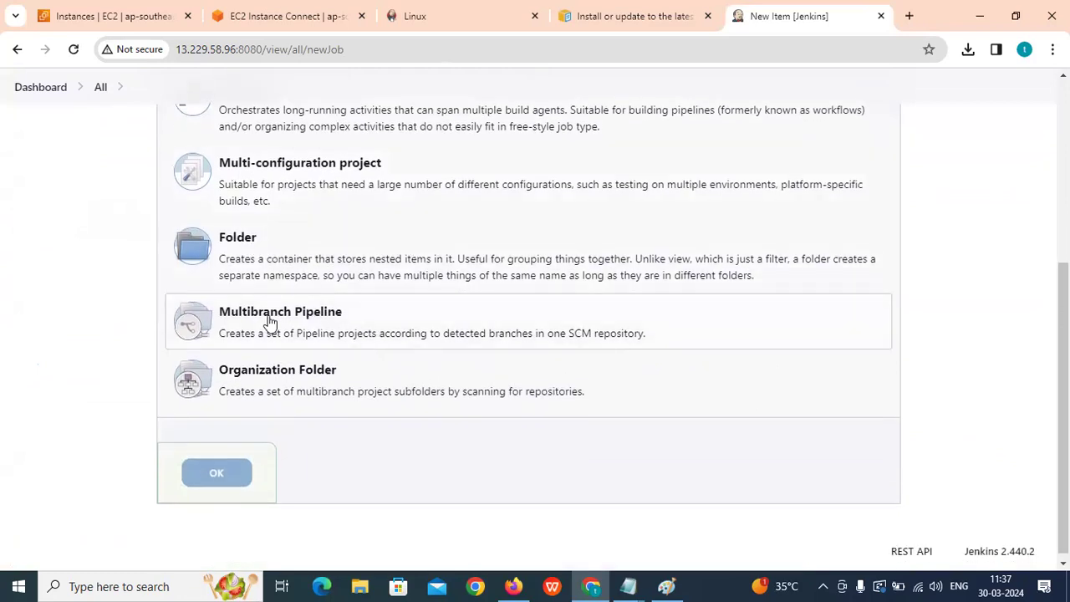
{"action": "scroll", "coordinate": [251, 351], "scroll_direction": "down", "scroll_amount": 1}
{"action": "scroll", "coordinate": [318, 375], "scroll_direction": "up", "scroll_amount": 2}
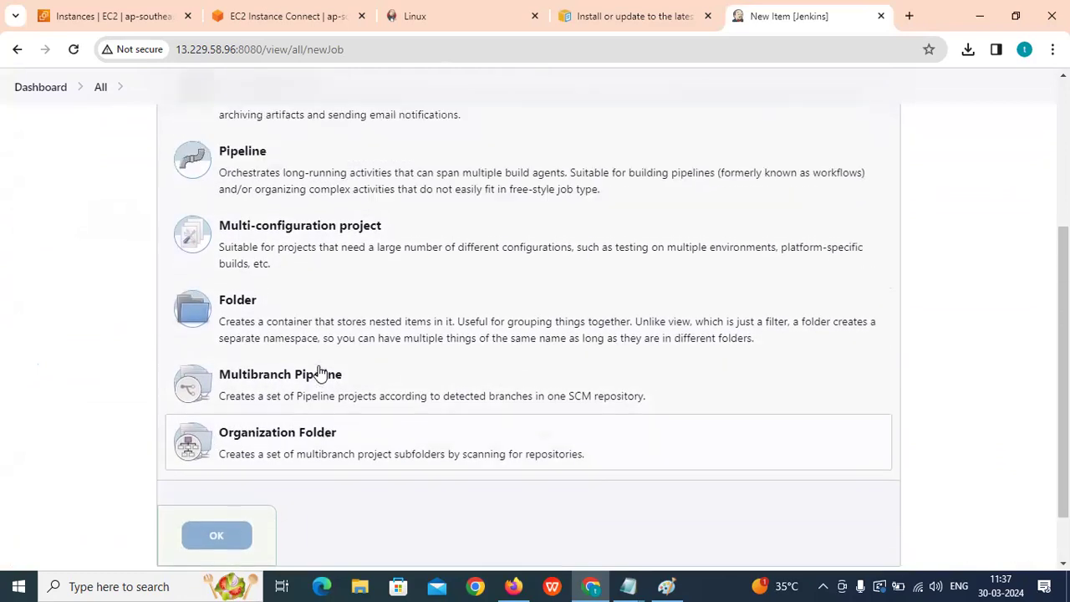
{"action": "scroll", "coordinate": [259, 185], "scroll_direction": "down", "scroll_amount": 1}
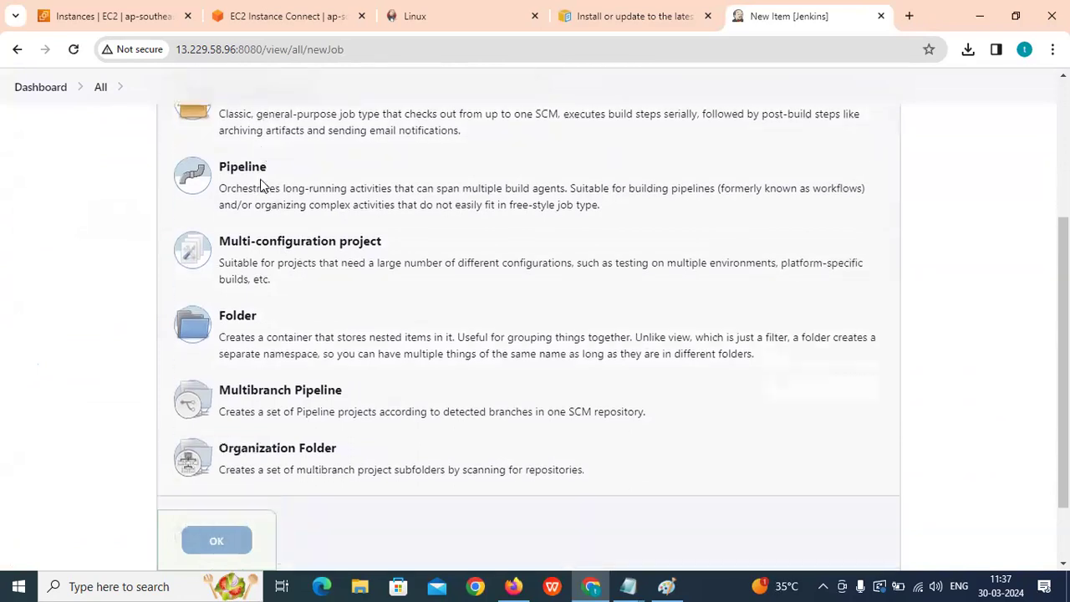
{"action": "scroll", "coordinate": [231, 184], "scroll_direction": "up", "scroll_amount": 2}
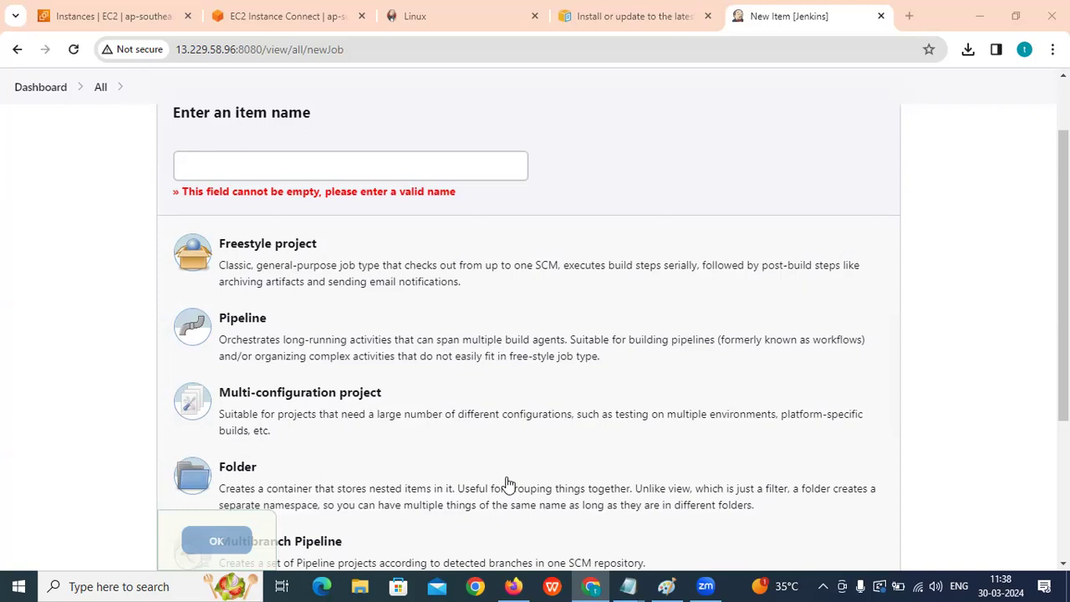
{"action": "scroll", "coordinate": [509, 476], "scroll_direction": "down", "scroll_amount": 2}
{"action": "scroll", "coordinate": [509, 476], "scroll_direction": "up", "scroll_amount": 2}
Name the new item CFT-Project-1, choose Freestyle project, and confirm with OK.
{"action": "scroll", "coordinate": [276, 280], "scroll_direction": "up", "scroll_amount": 2}
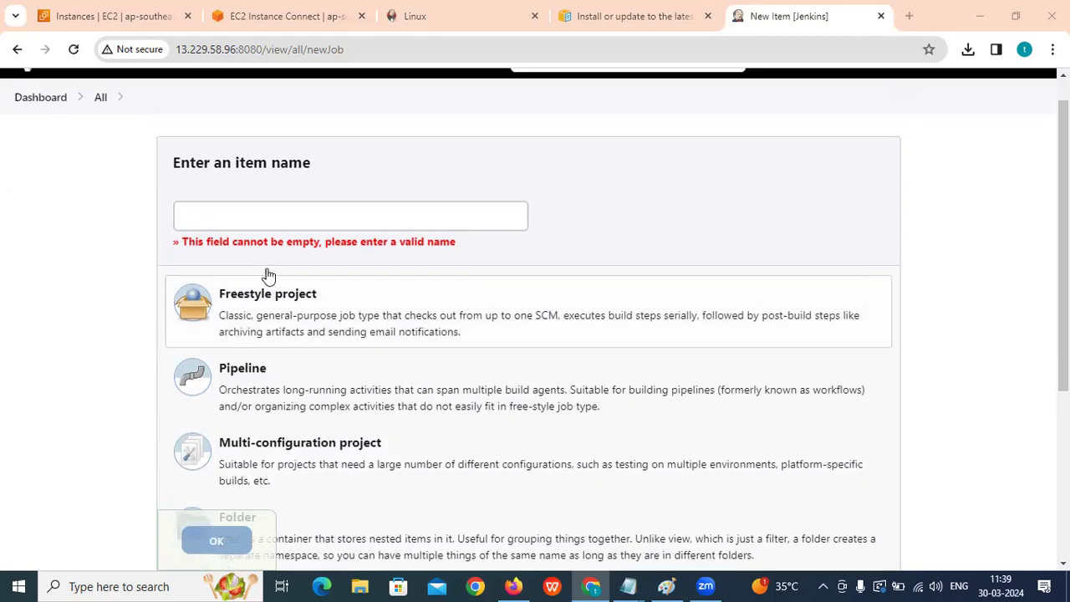
{"action": "scroll", "coordinate": [268, 245], "scroll_direction": "down", "scroll_amount": 2}
{"action": "left_click", "coordinate": [238, 163]}
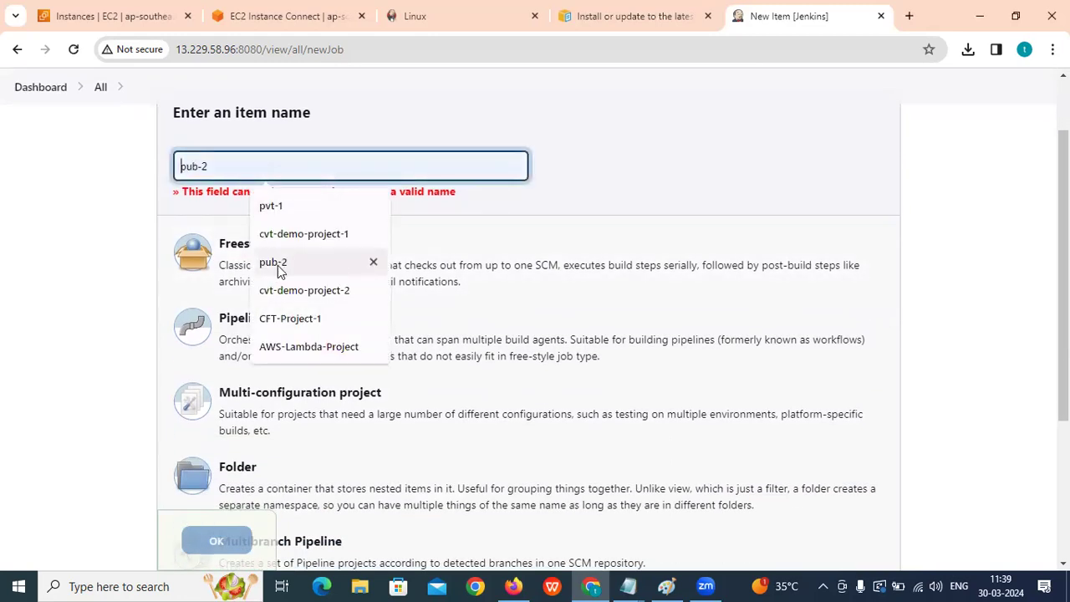
{"action": "left_click", "coordinate": [305, 323]}
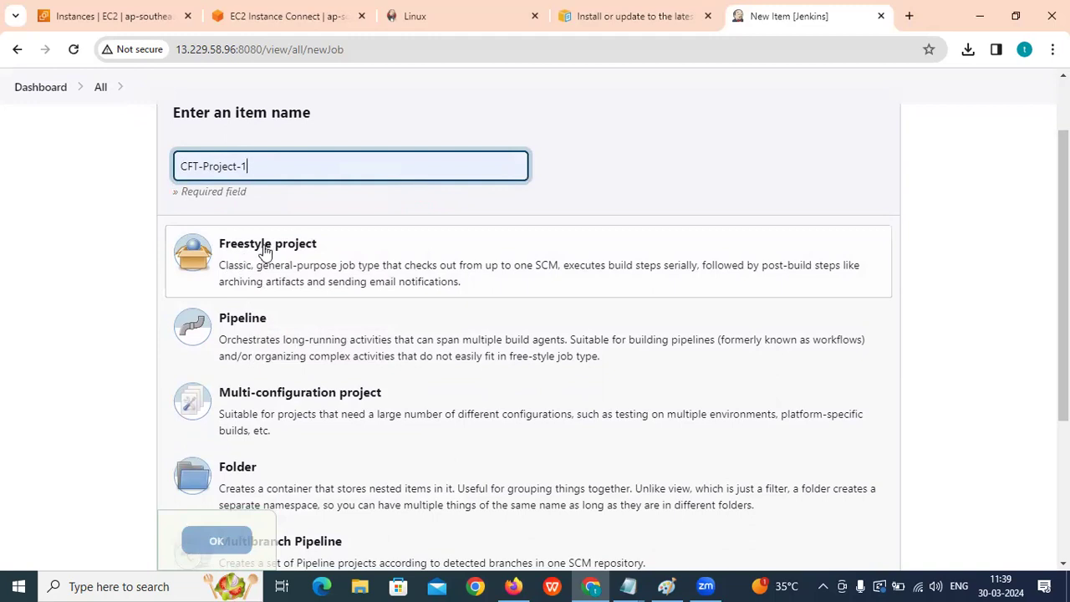
{"action": "left_click", "coordinate": [293, 259]}
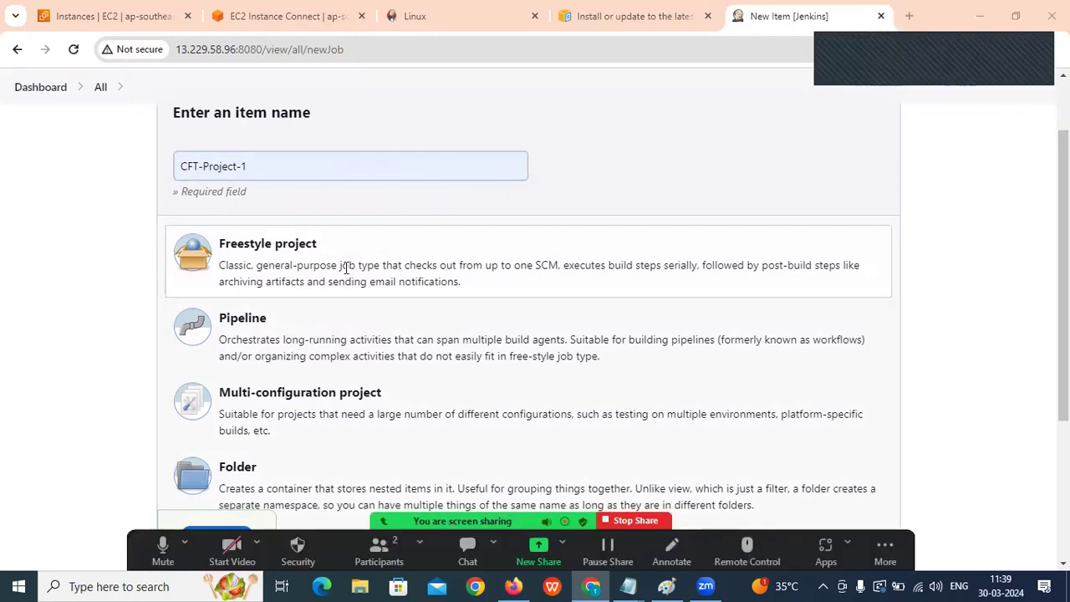
{"action": "scroll", "coordinate": [354, 249], "scroll_direction": "down", "scroll_amount": 1}
{"action": "scroll", "coordinate": [354, 249], "scroll_direction": "down", "scroll_amount": 3}
{"action": "left_click", "coordinate": [216, 467]}
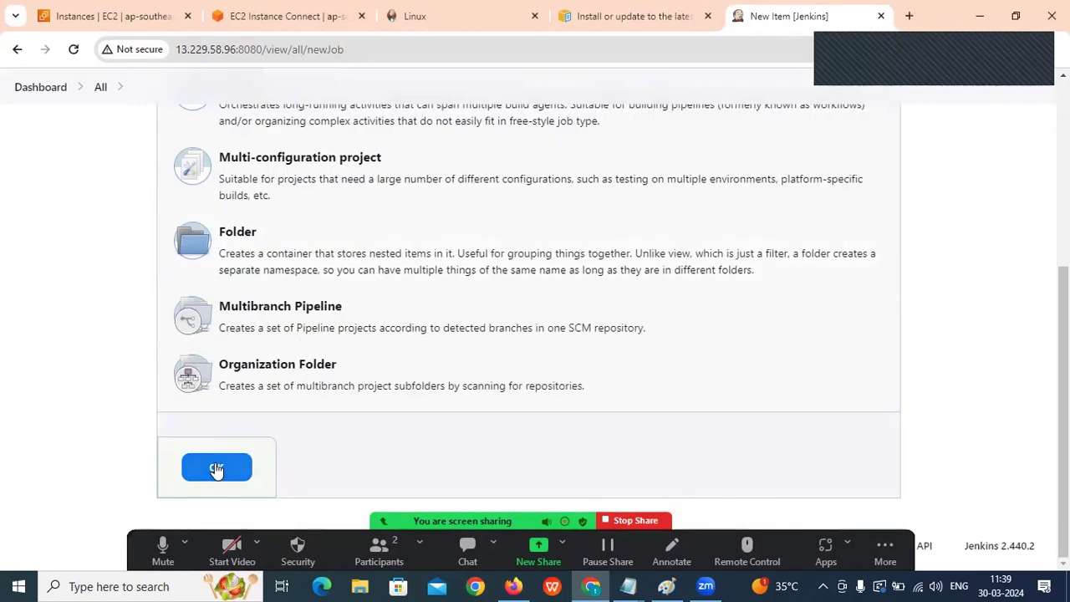
{"action": "left_click", "coordinate": [906, 545]}
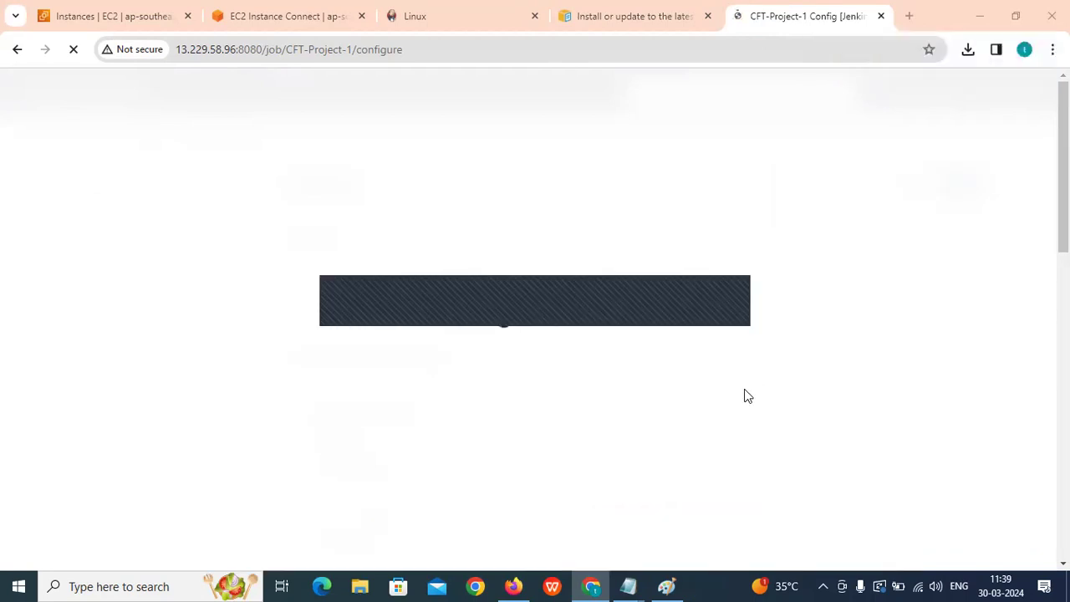
Enter 'Its Bash Script Project for demo purpose' as CFT-Project-1's description.
{"action": "left_click", "coordinate": [301, 285]}
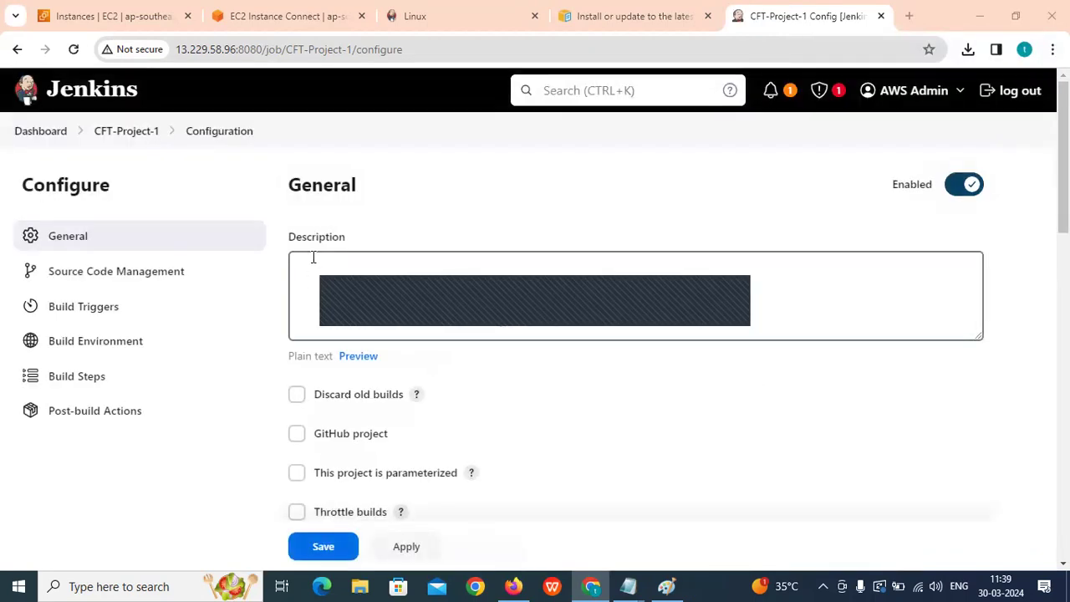
{"action": "left_click", "coordinate": [468, 302]}
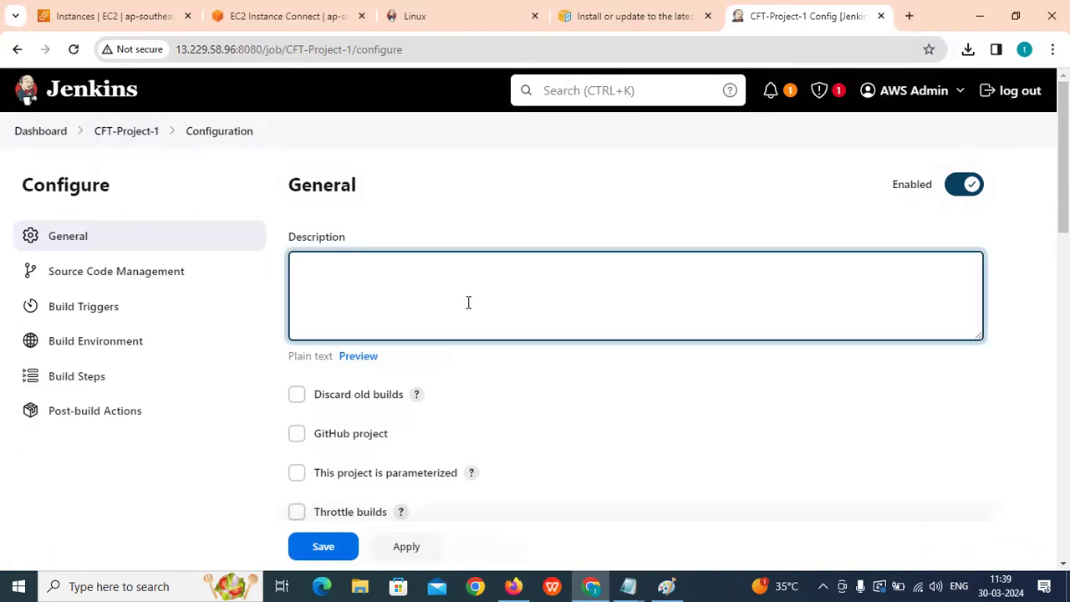
{"action": "type", "text": "Its"}
{"action": "type", "text": " a"}
{"action": "key", "text": "BackSpace"}
{"action": "type", "text": "Bash"}
{"action": "type", "text": " Project"}
{"action": "key", "text": "BackSpace"}
{"action": "key", "text": "BackSpace"}
{"action": "key", "text": "BackSpace"}
{"action": "key", "text": "BackSpace"}
{"action": "key", "text": "BackSpace"}
{"action": "key", "text": "BackSpace"}
{"action": "key", "text": "BackSpace"}
{"action": "type", "text": "Script Project "}
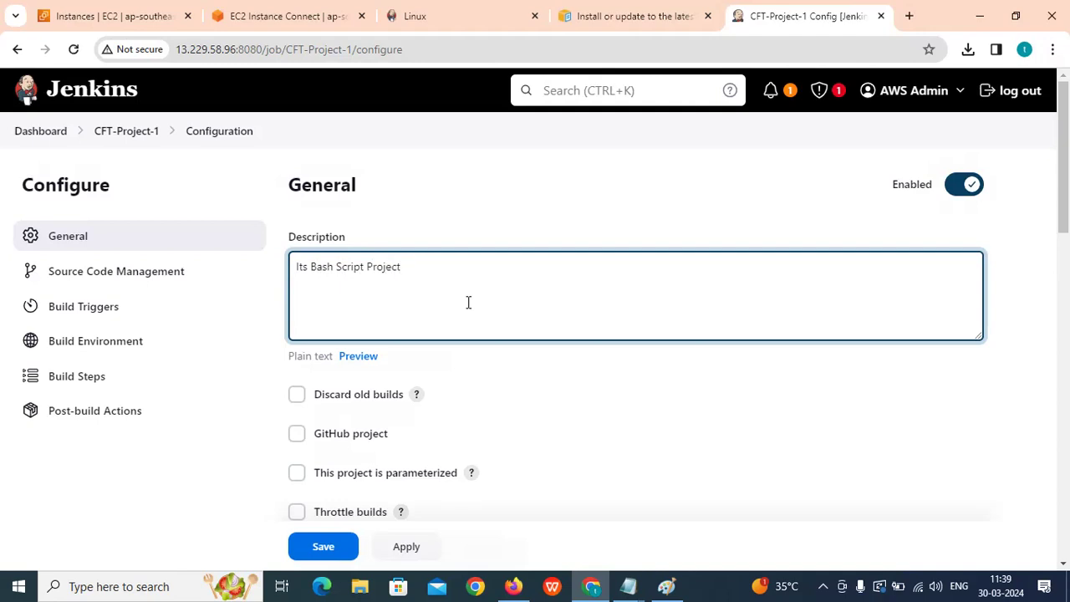
{"action": "type", "text": "for demo purpose"}
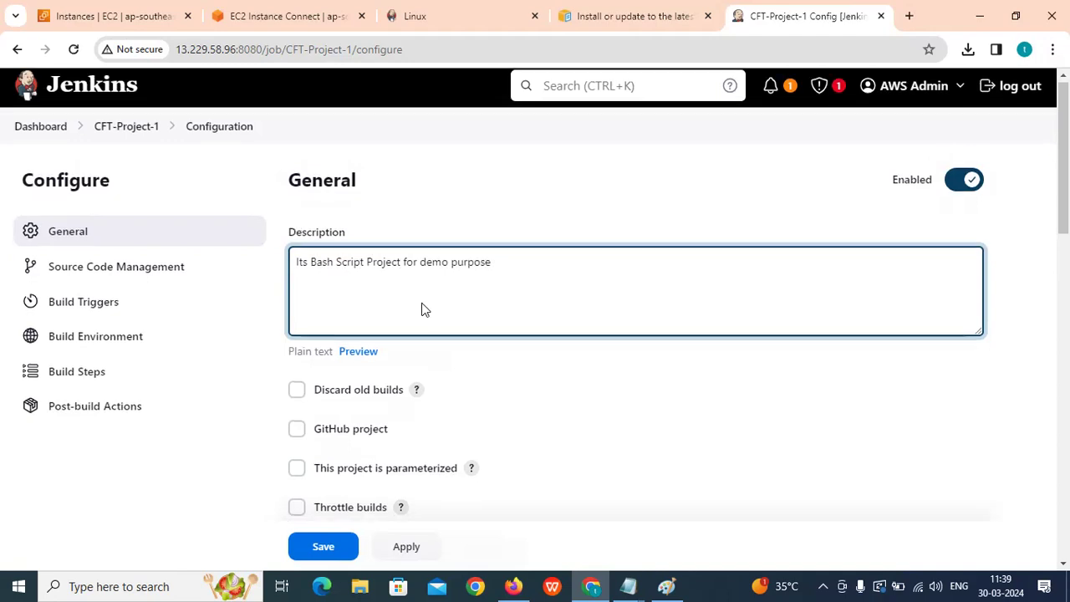
{"action": "scroll", "coordinate": [401, 322], "scroll_direction": "down", "scroll_amount": 3}
Try Git under Source Code Management, then settle on None.
{"action": "scroll", "coordinate": [348, 301], "scroll_direction": "down", "scroll_amount": 3}
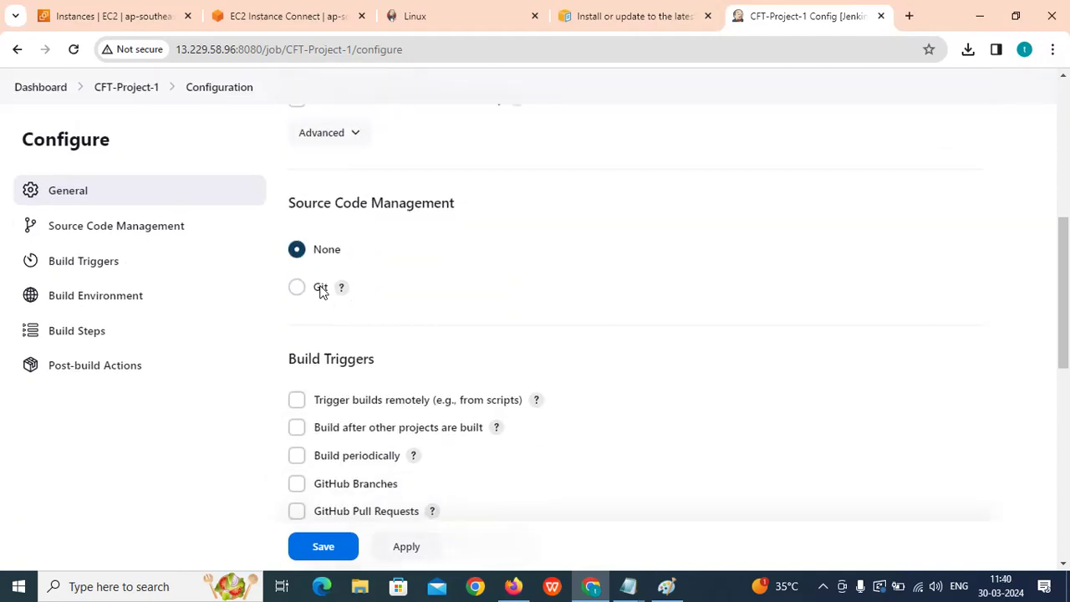
{"action": "left_click_drag", "start_coordinate": [289, 184], "coordinate": [516, 191]}
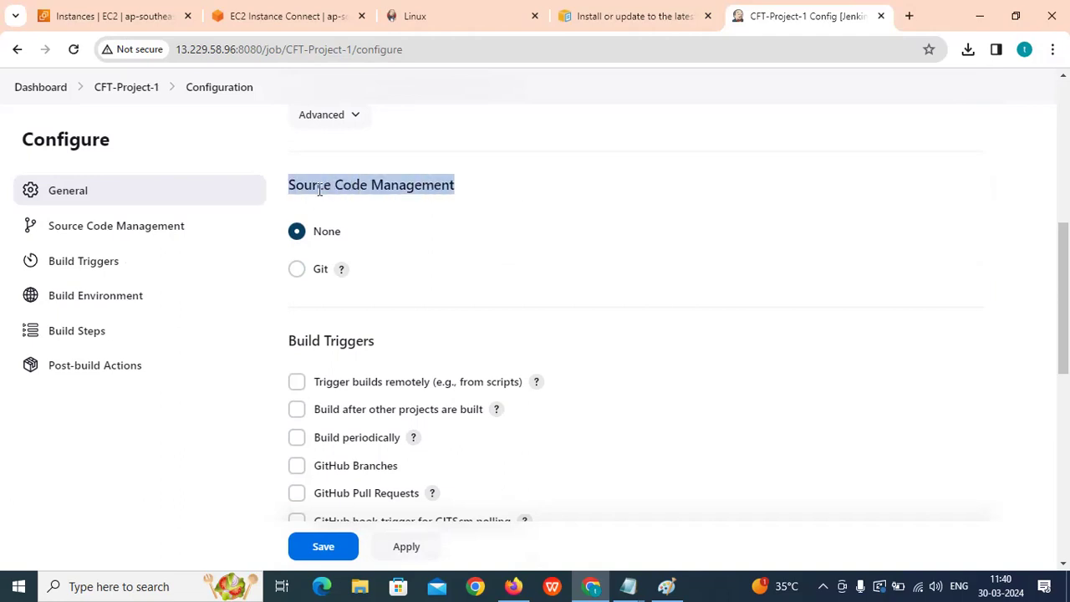
{"action": "left_click_drag", "start_coordinate": [289, 185], "coordinate": [353, 185]}
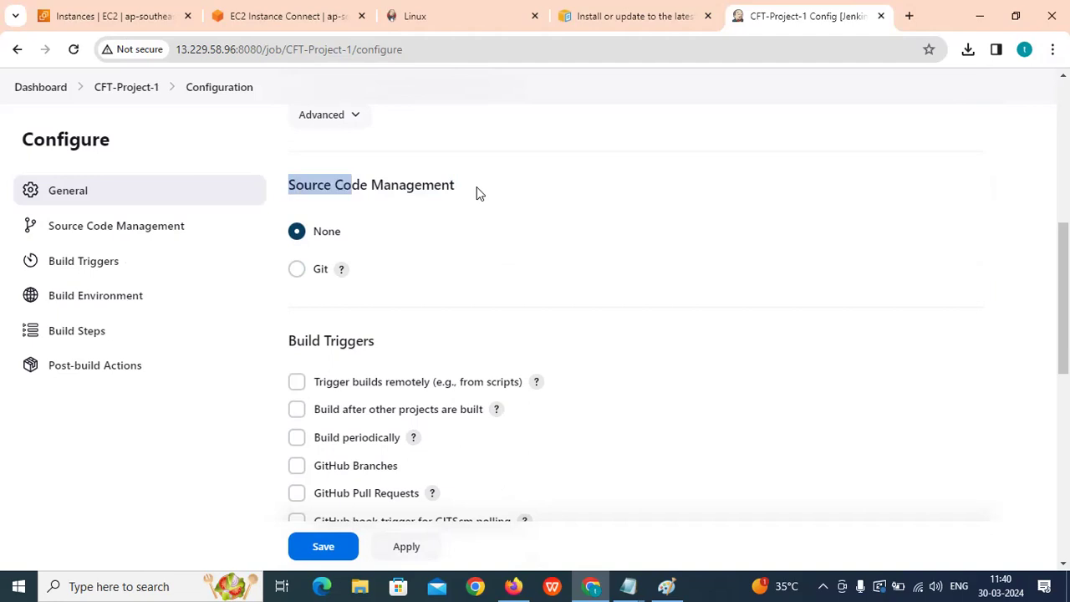
{"action": "triple_click", "coordinate": [396, 200]}
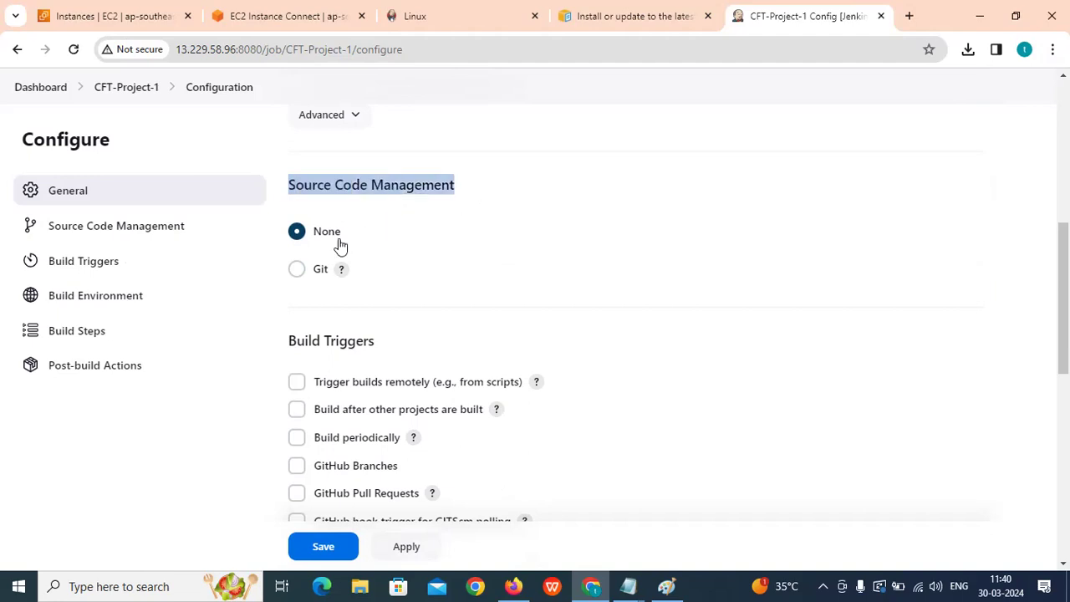
{"action": "scroll", "coordinate": [331, 242], "scroll_direction": "down", "scroll_amount": 1}
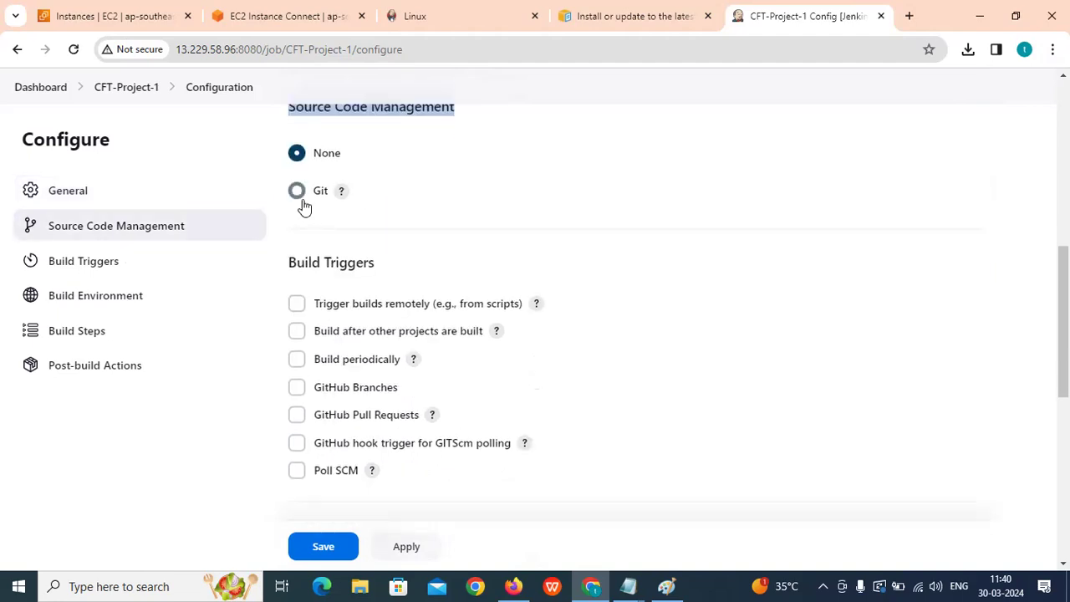
{"action": "left_click", "coordinate": [298, 193]}
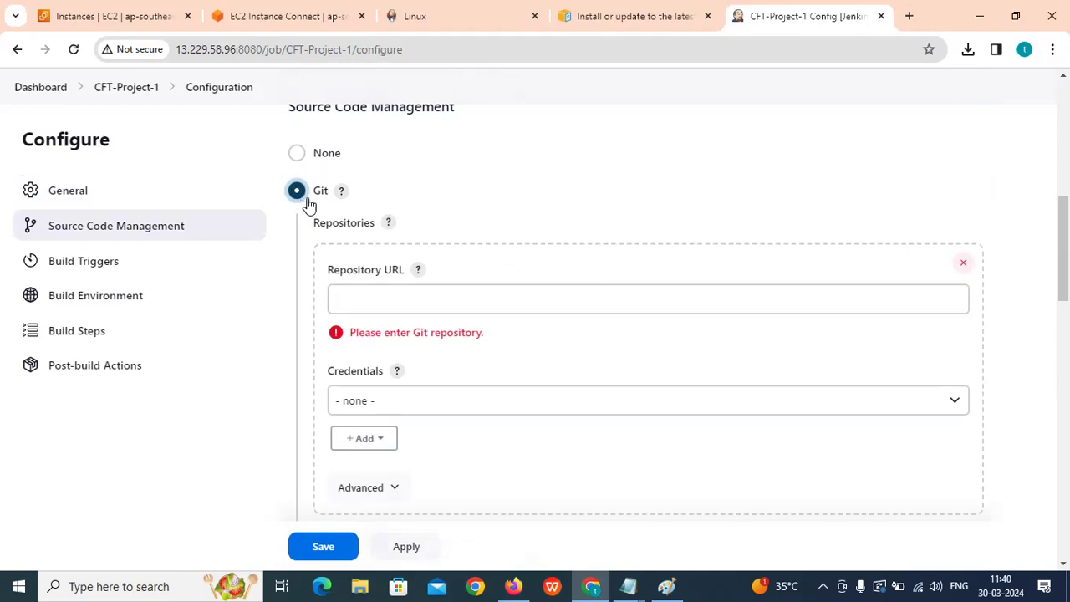
{"action": "left_click", "coordinate": [396, 296]}
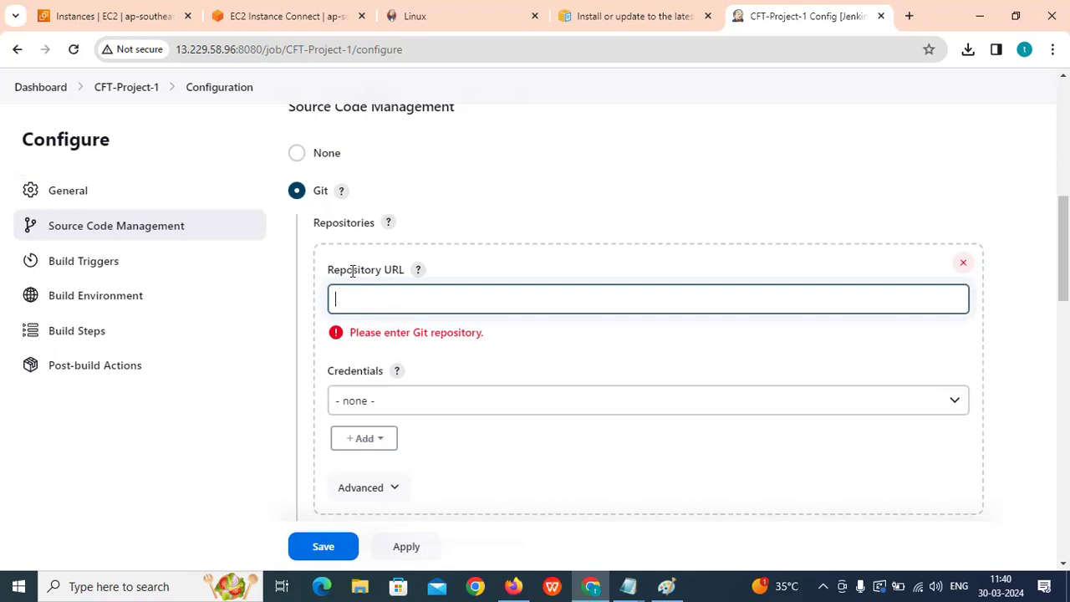
{"action": "scroll", "coordinate": [414, 338], "scroll_direction": "down", "scroll_amount": 1}
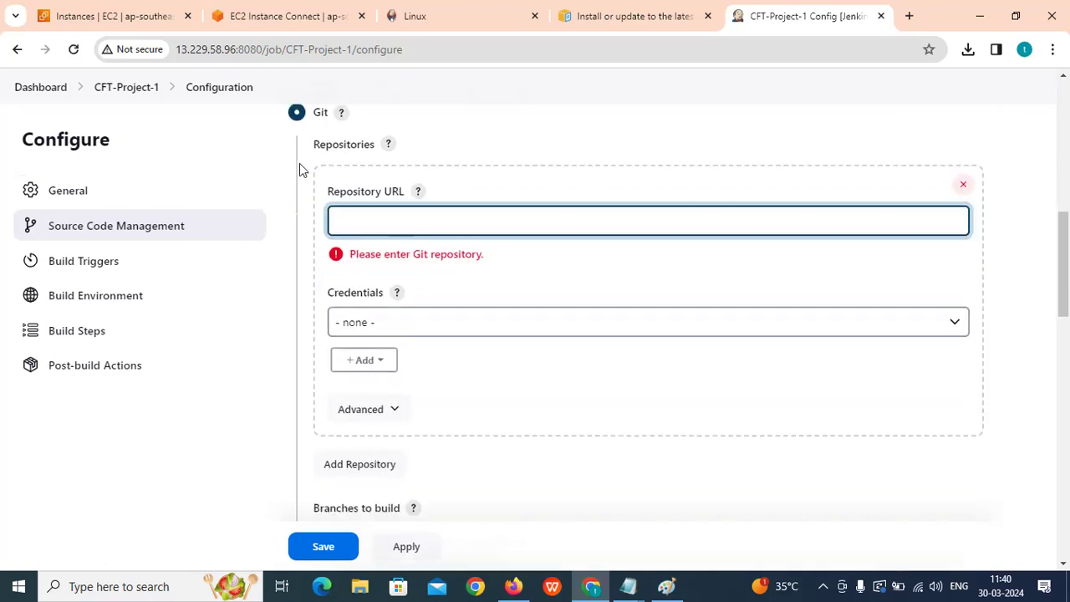
{"action": "scroll", "coordinate": [343, 220], "scroll_direction": "up", "scroll_amount": 1}
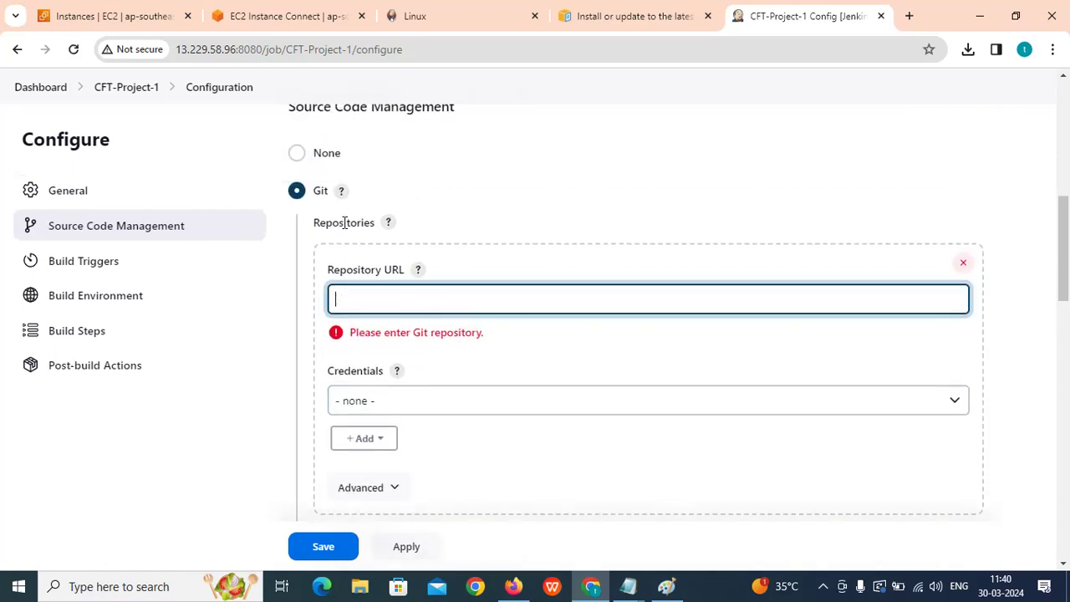
{"action": "left_click", "coordinate": [297, 155]}
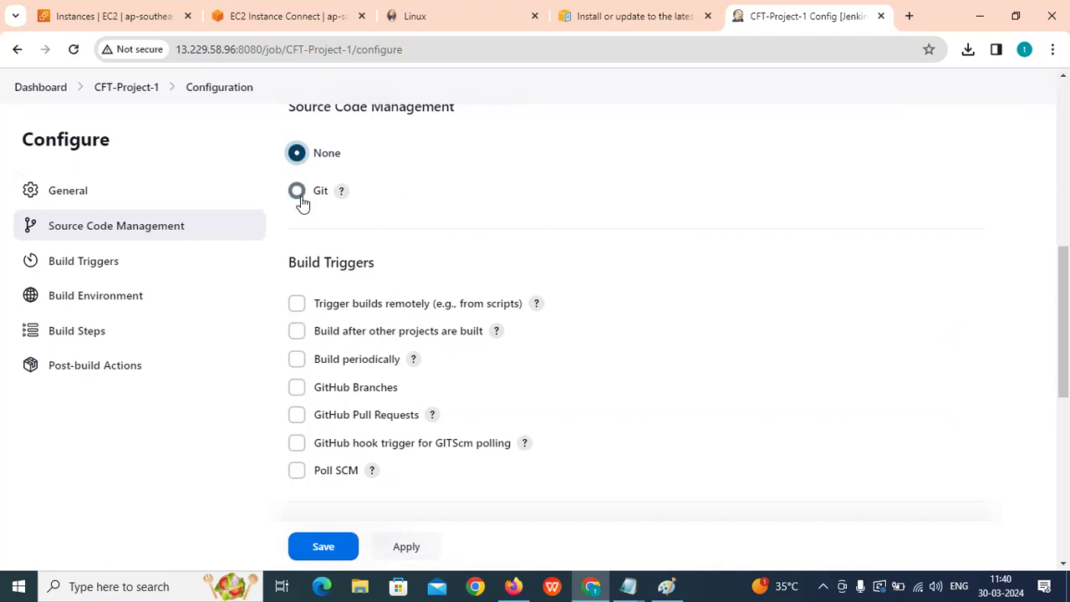
{"action": "scroll", "coordinate": [354, 200], "scroll_direction": "down", "scroll_amount": 7}
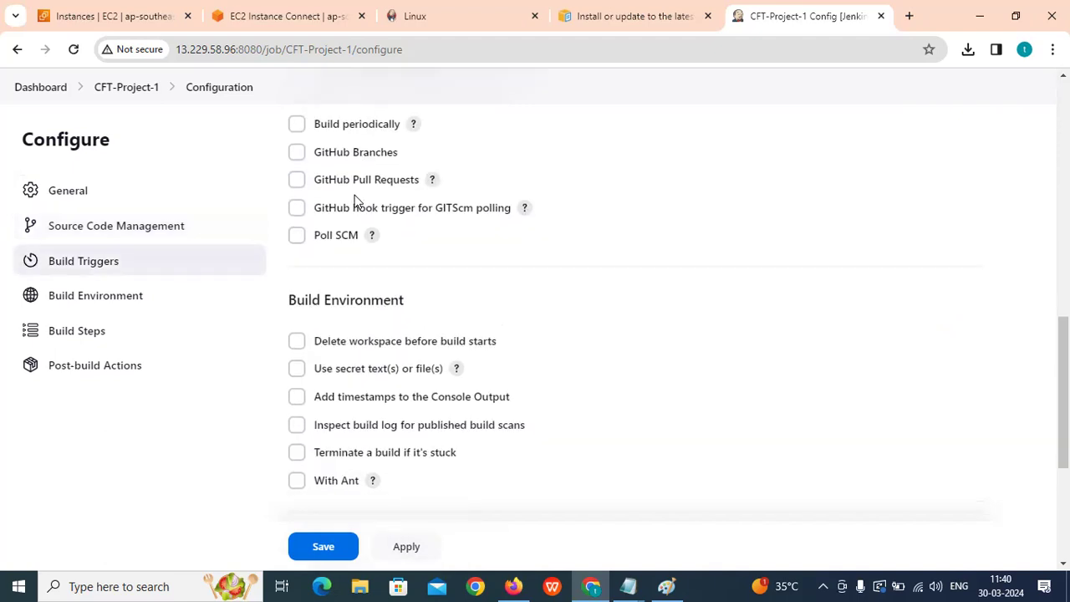
{"action": "scroll", "coordinate": [355, 203], "scroll_direction": "up", "scroll_amount": 5}
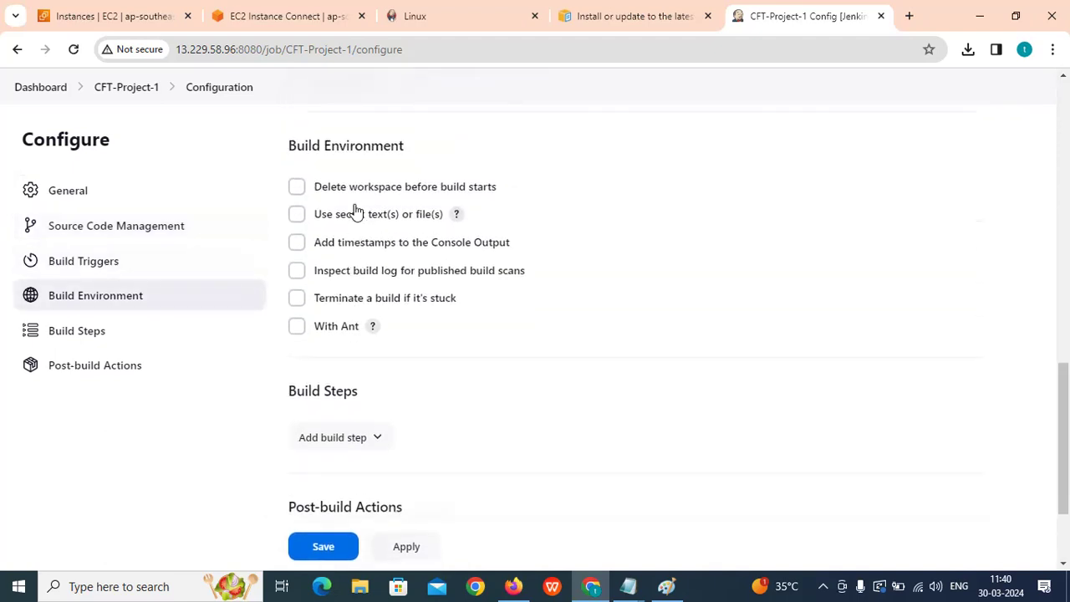
Move down the configuration to the Build Steps section, highlighting headings while explaining.
{"action": "left_click_drag", "start_coordinate": [288, 202], "coordinate": [399, 201]}
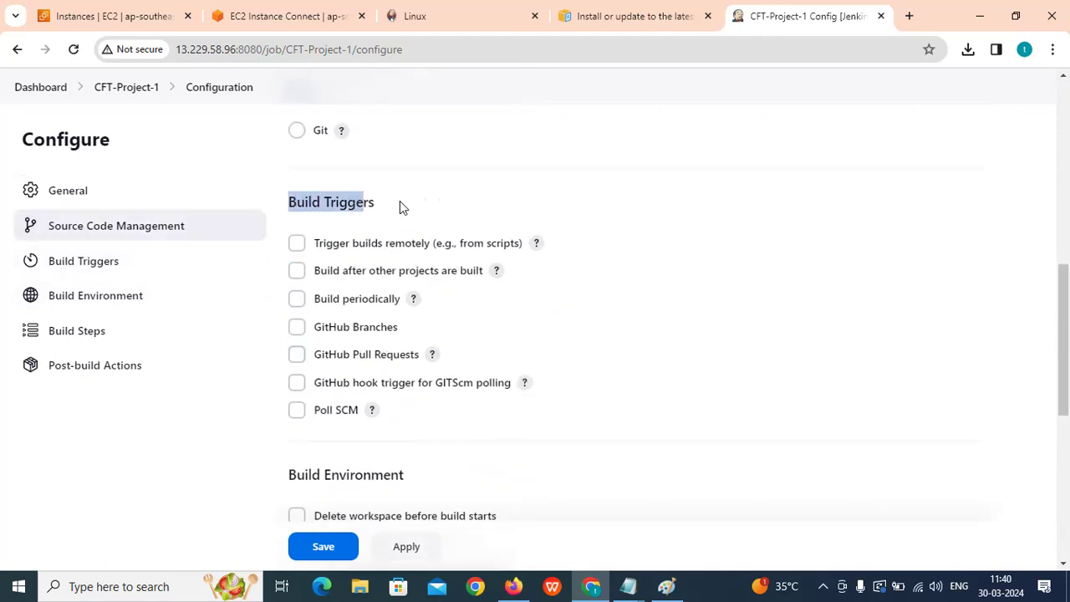
{"action": "scroll", "coordinate": [346, 213], "scroll_direction": "down", "scroll_amount": 1}
{"action": "scroll", "coordinate": [346, 234], "scroll_direction": "down", "scroll_amount": 2}
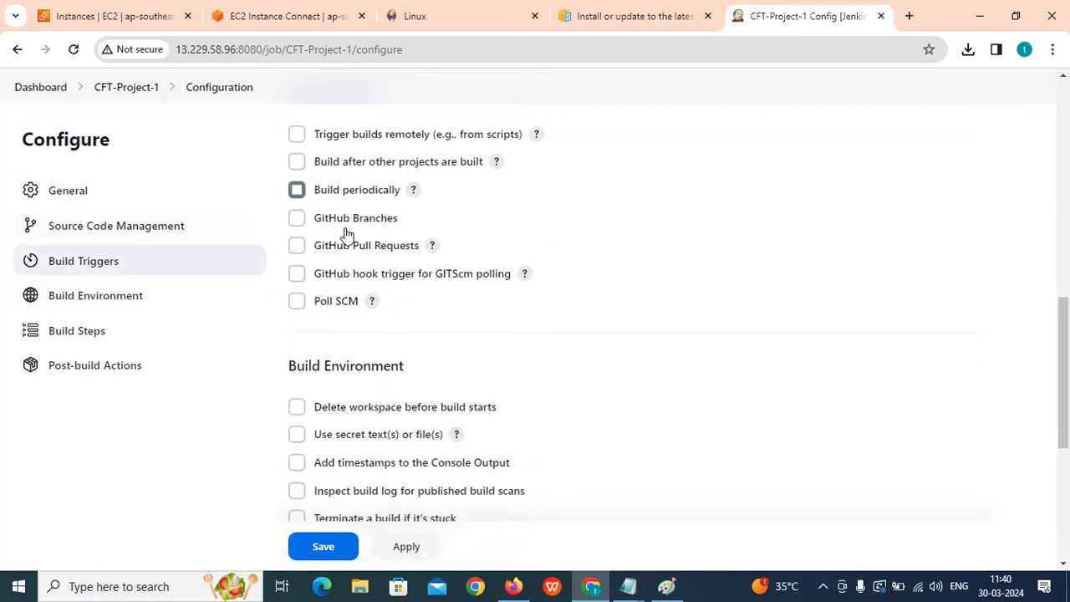
{"action": "left_click_drag", "start_coordinate": [289, 240], "coordinate": [401, 241]}
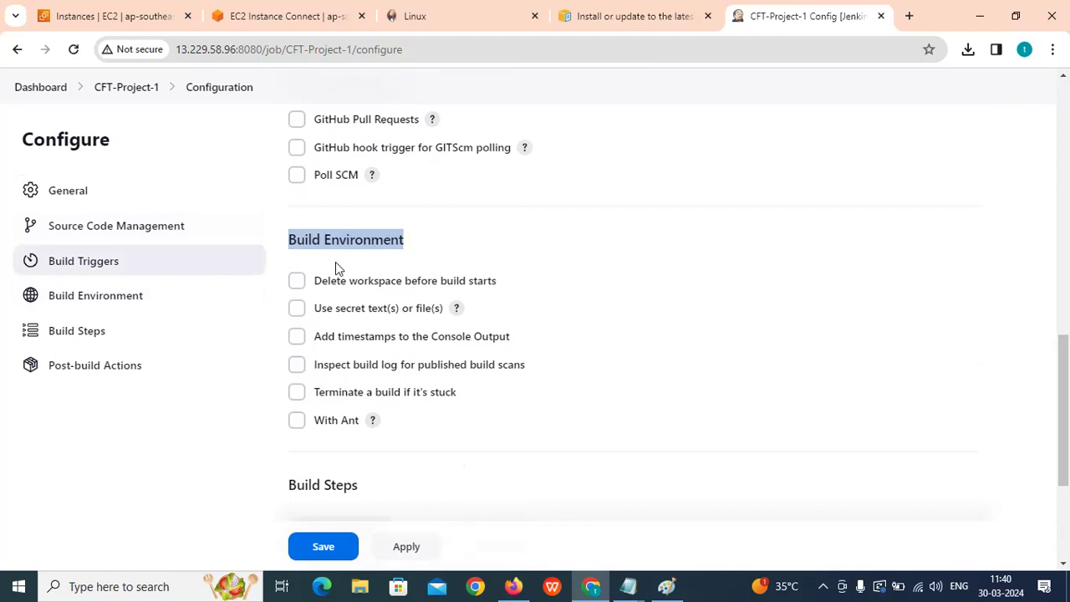
{"action": "scroll", "coordinate": [339, 251], "scroll_direction": "down", "scroll_amount": 1}
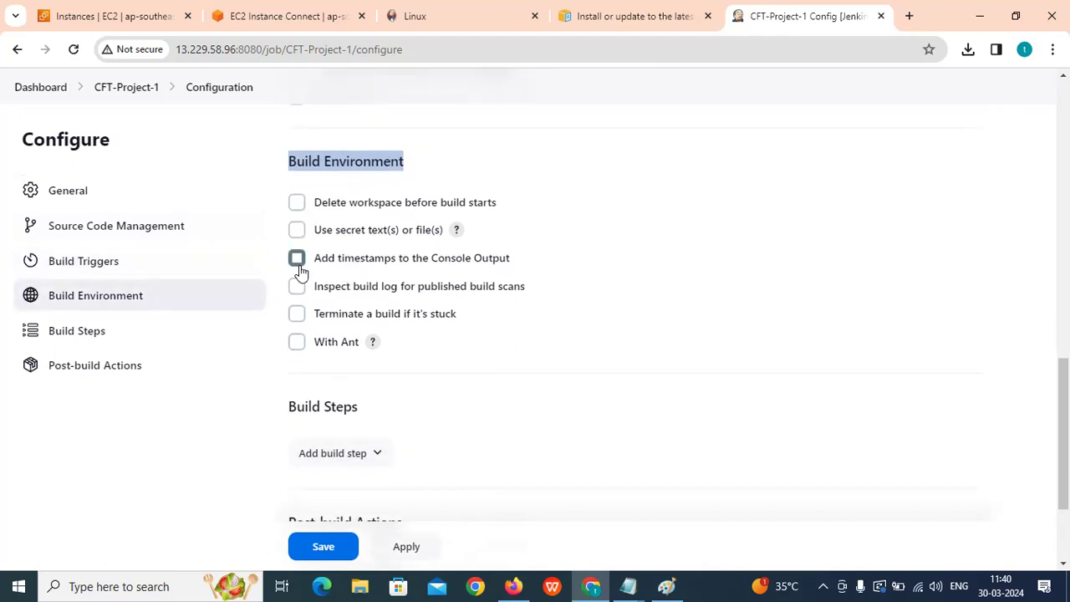
{"action": "scroll", "coordinate": [299, 271], "scroll_direction": "up", "scroll_amount": 3}
{"action": "scroll", "coordinate": [297, 201], "scroll_direction": "down", "scroll_amount": 1}
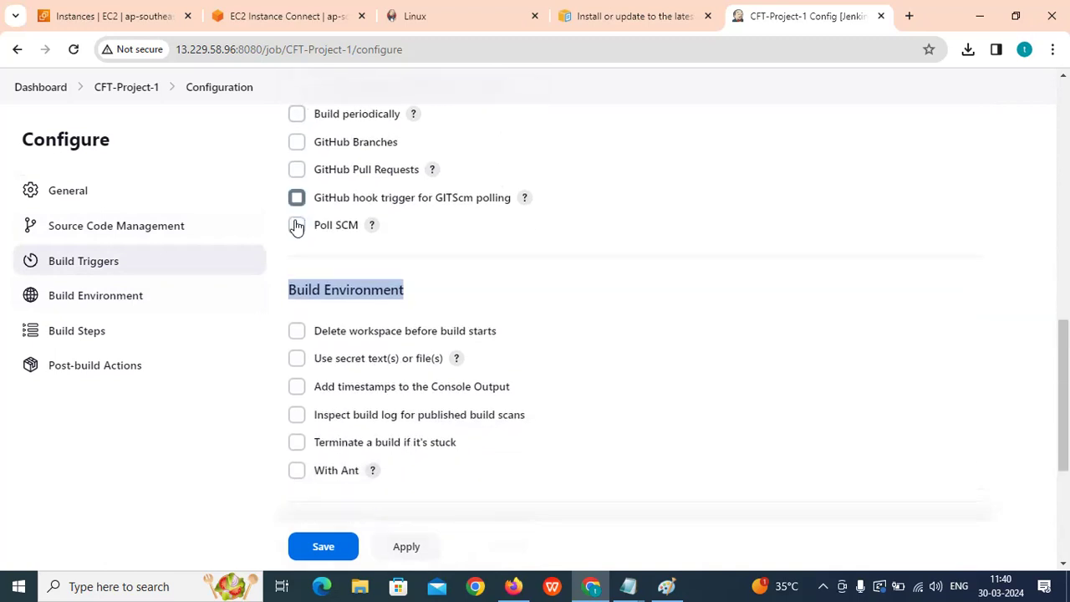
{"action": "scroll", "coordinate": [310, 226], "scroll_direction": "down", "scroll_amount": 3}
{"action": "scroll", "coordinate": [310, 226], "scroll_direction": "up", "scroll_amount": 5}
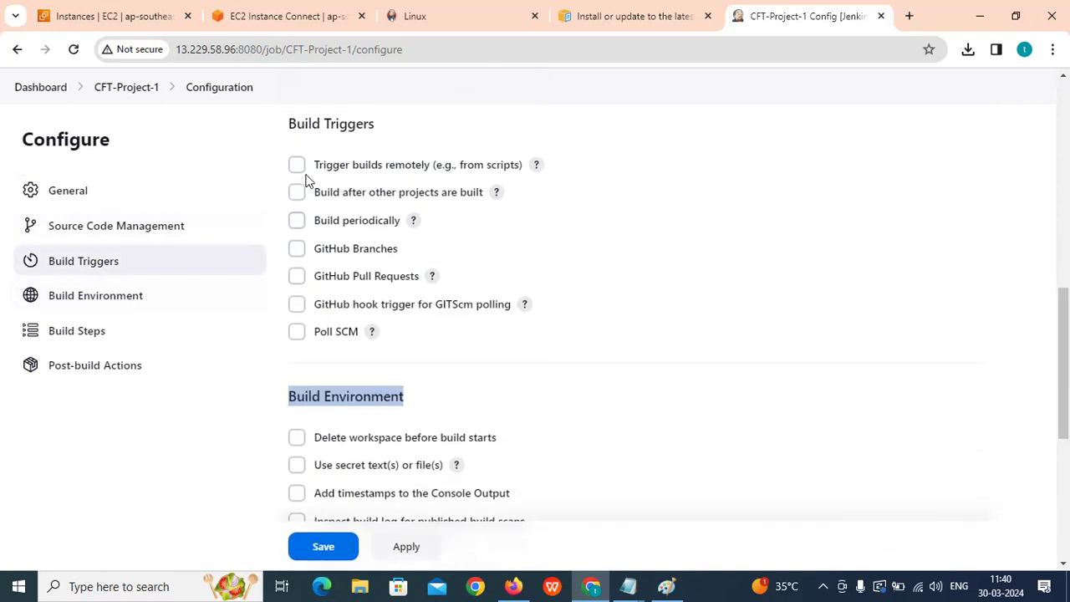
{"action": "scroll", "coordinate": [316, 241], "scroll_direction": "down", "scroll_amount": 3}
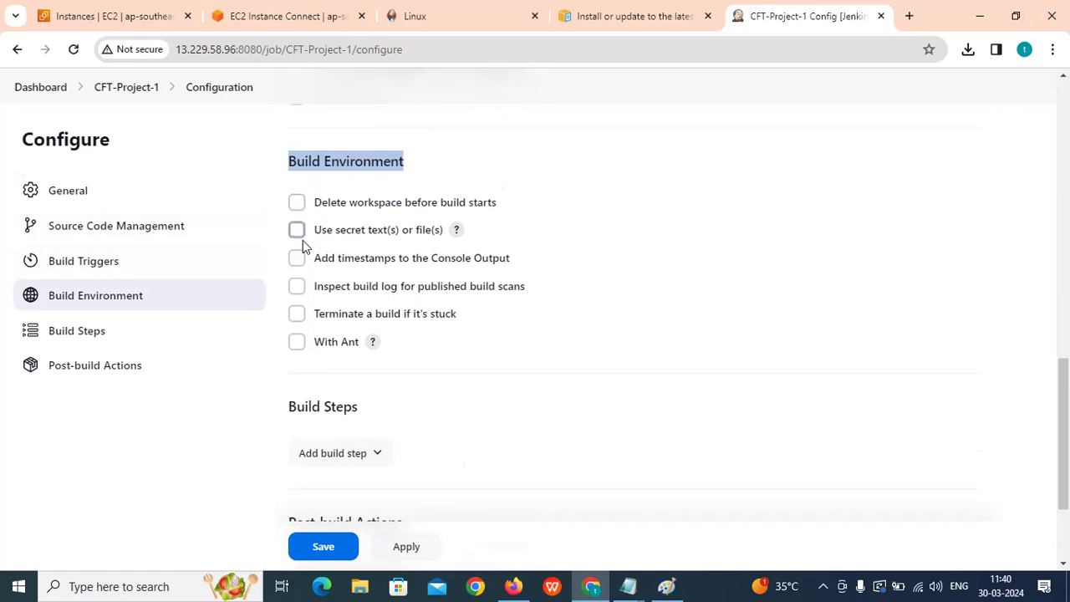
{"action": "scroll", "coordinate": [303, 241], "scroll_direction": "down", "scroll_amount": 2}
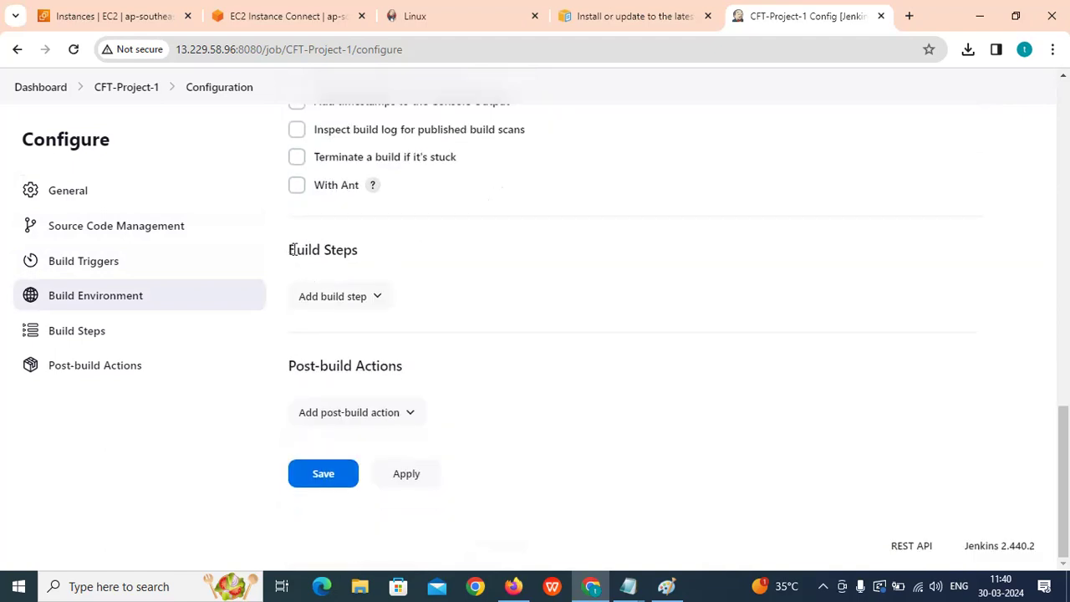
{"action": "left_click_drag", "start_coordinate": [295, 249], "coordinate": [372, 255]}
Add an empty Execute shell build step and start a web search for 'sample bash'.
{"action": "left_click", "coordinate": [371, 263]}
{"action": "left_click", "coordinate": [374, 298]}
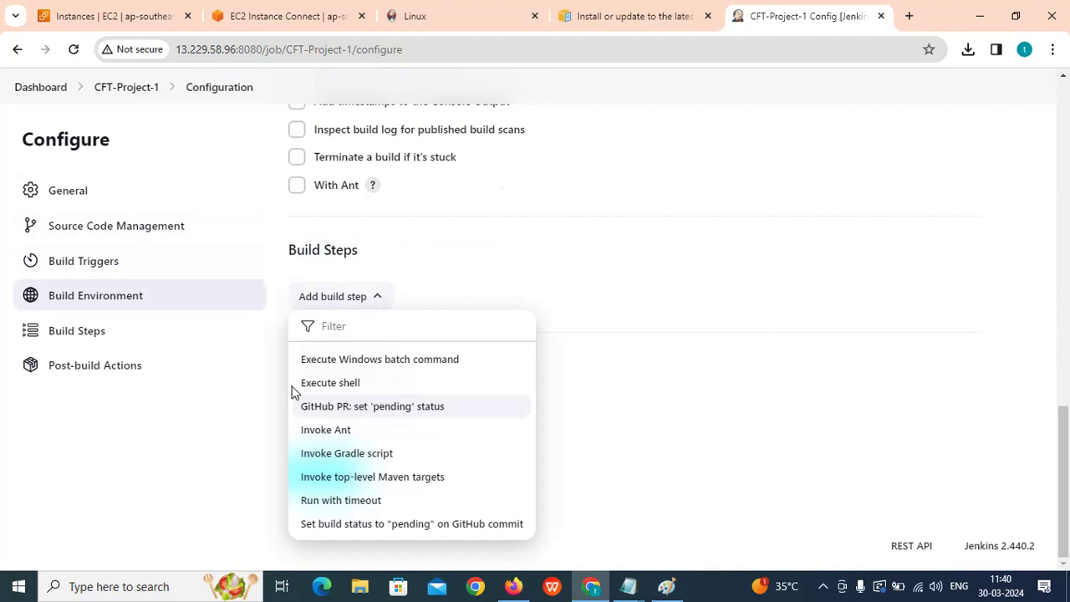
{"action": "left_click", "coordinate": [351, 384]}
{"action": "scroll", "coordinate": [501, 359], "scroll_direction": "down", "scroll_amount": 1}
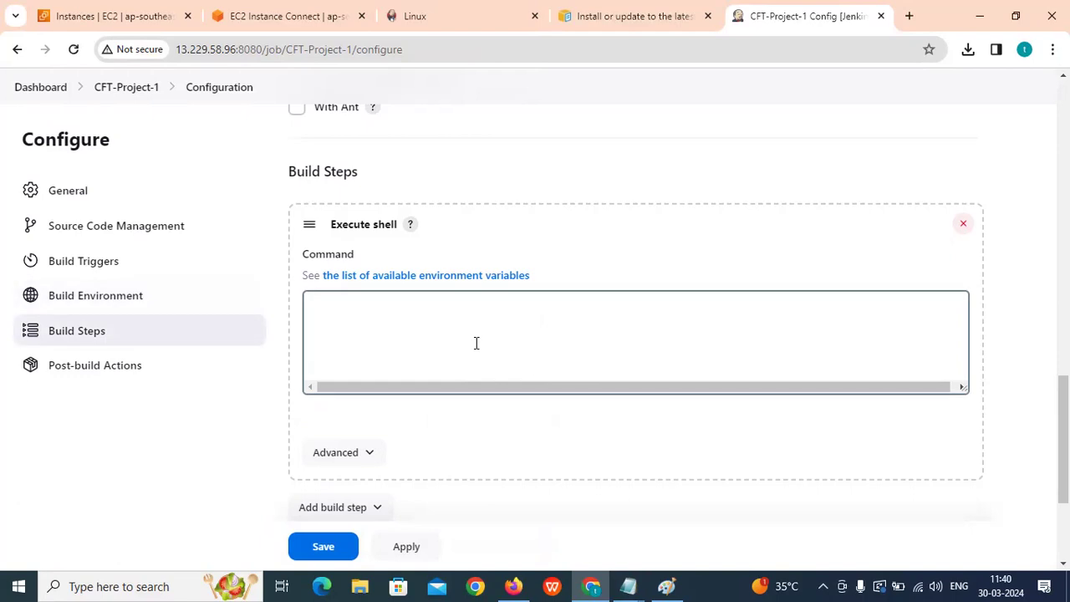
{"action": "left_click", "coordinate": [384, 312]}
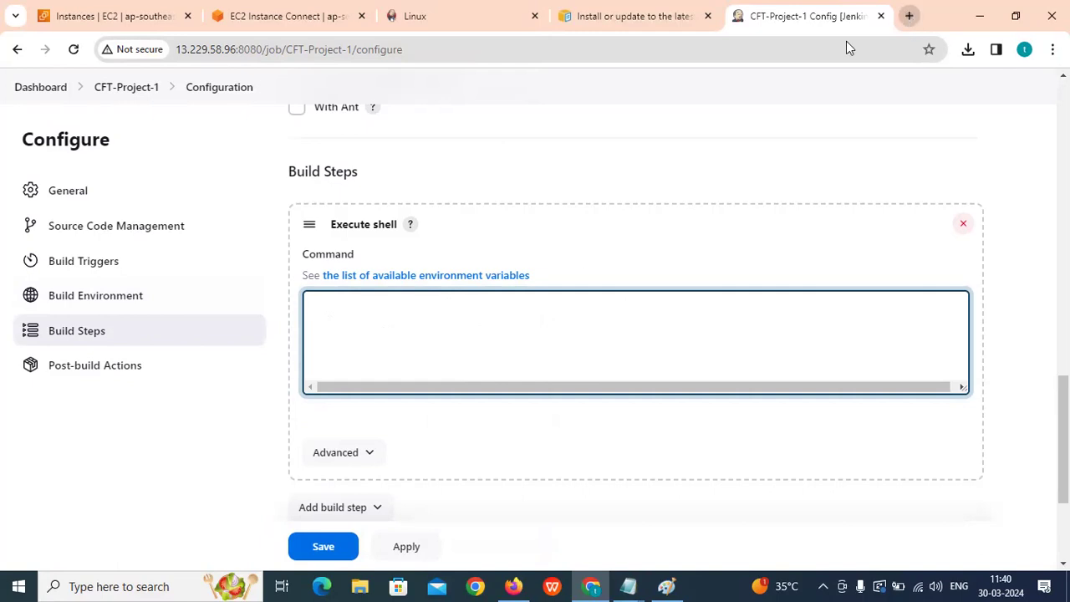
{"action": "left_click", "coordinate": [908, 16]}
{"action": "type", "text": "sample"}
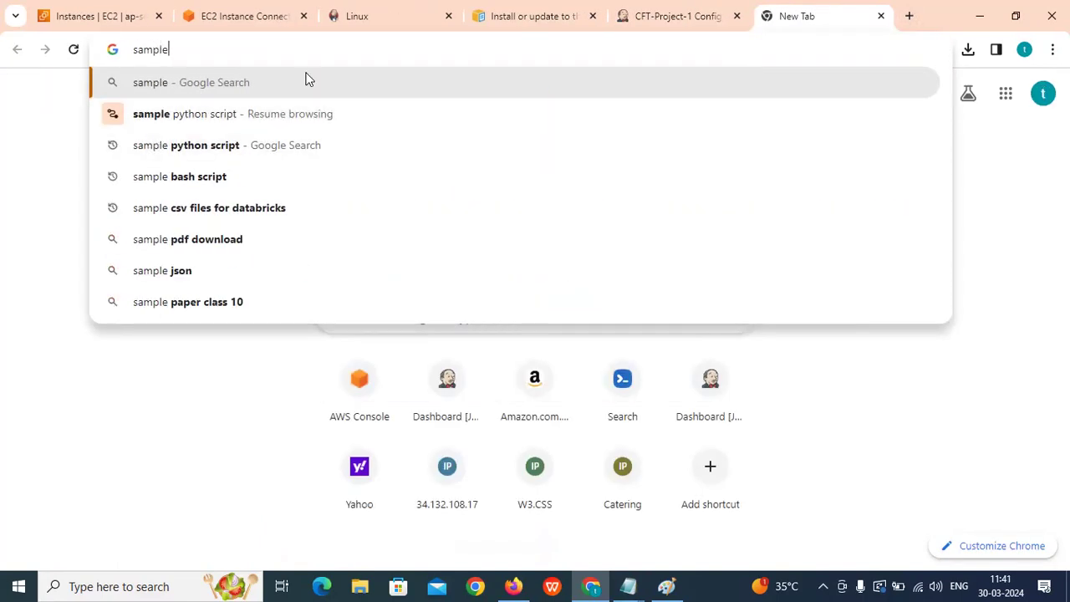
{"action": "type", "text": " bash"}
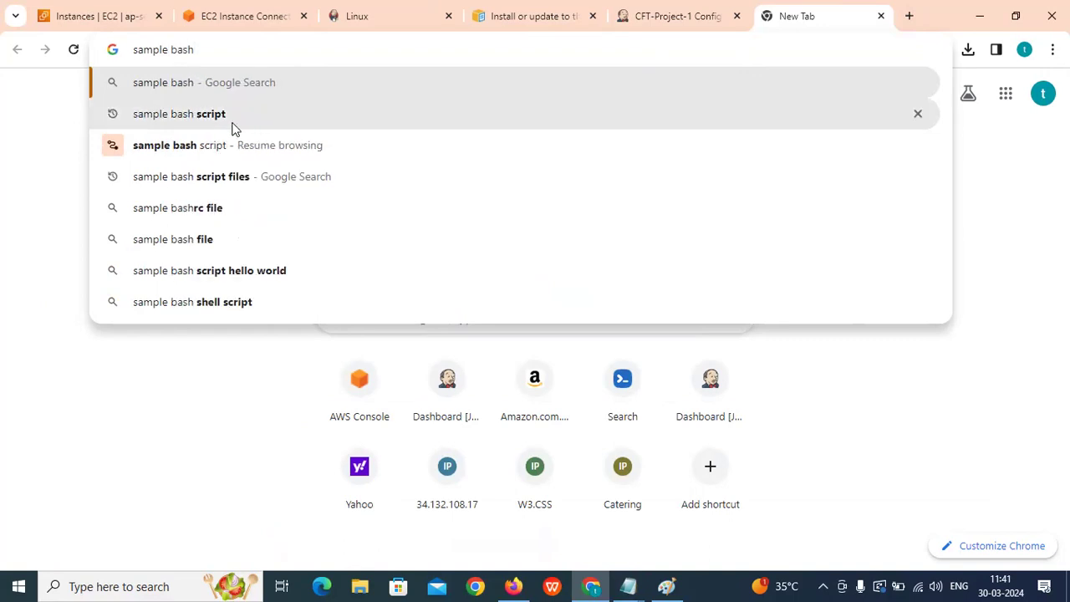
Search Google for 'sample bash script' and browse the results.
{"action": "key", "text": "Down"}
{"action": "key", "text": "Return"}
{"action": "scroll", "coordinate": [270, 327], "scroll_direction": "down", "scroll_amount": 3}
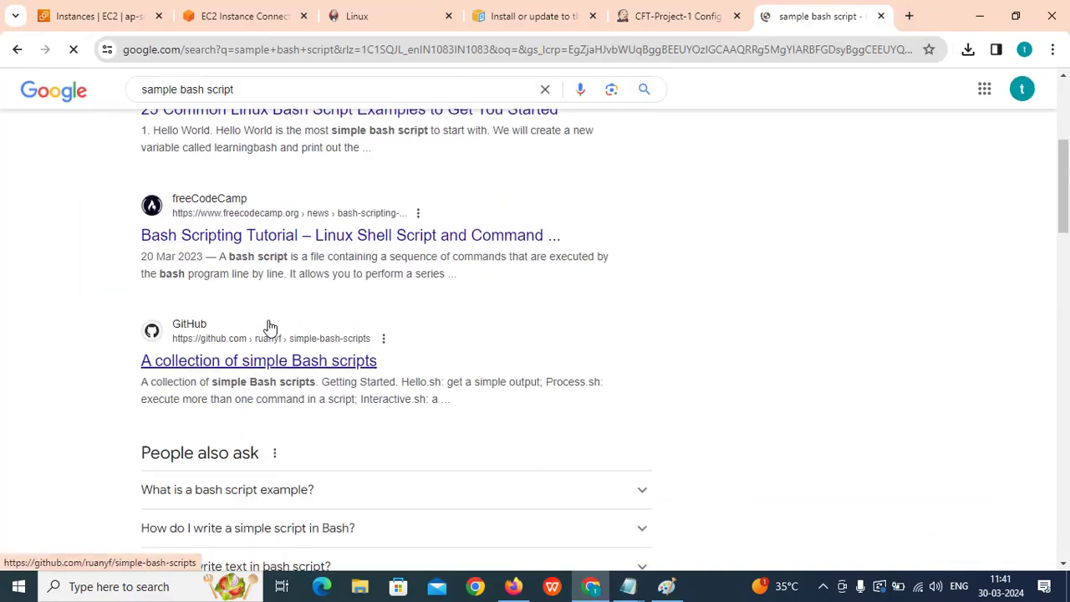
{"action": "scroll", "coordinate": [269, 327], "scroll_direction": "down", "scroll_amount": 4}
{"action": "scroll", "coordinate": [269, 327], "scroll_direction": "down", "scroll_amount": 10}
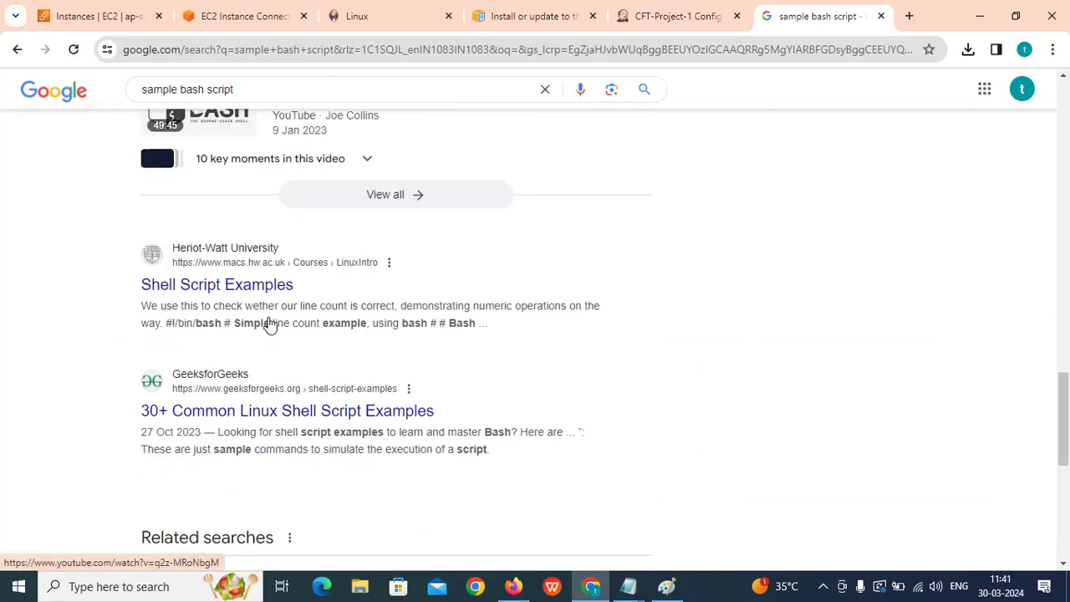
{"action": "scroll", "coordinate": [270, 323], "scroll_direction": "up", "scroll_amount": 7}
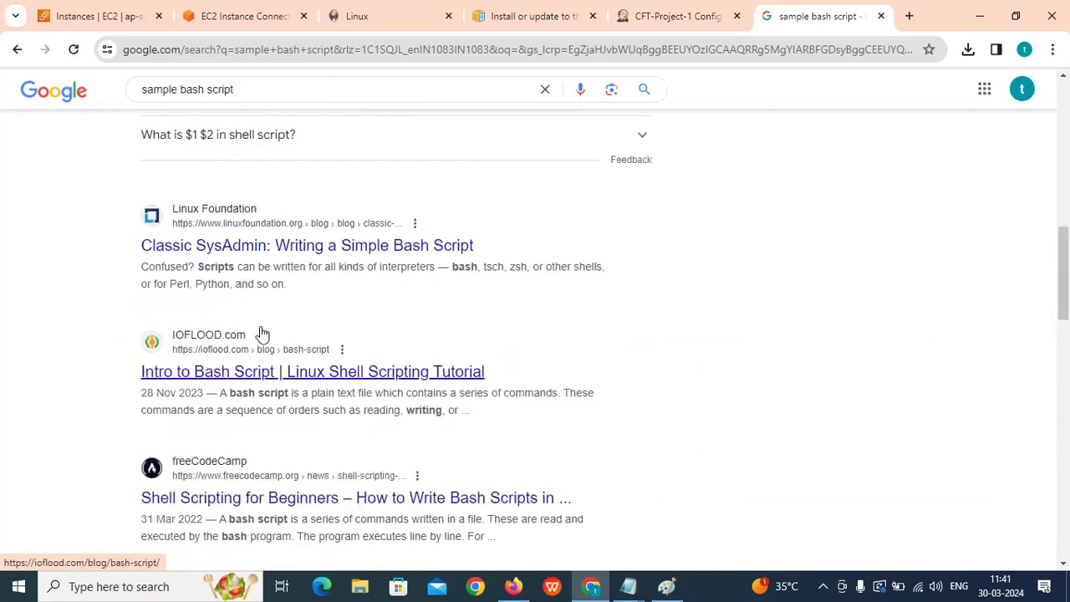
{"action": "scroll", "coordinate": [261, 332], "scroll_direction": "down", "scroll_amount": 15}
{"action": "scroll", "coordinate": [260, 326], "scroll_direction": "up", "scroll_amount": 9}
{"action": "scroll", "coordinate": [281, 323], "scroll_direction": "up", "scroll_amount": 10}
{"action": "scroll", "coordinate": [276, 325], "scroll_direction": "down", "scroll_amount": 4}
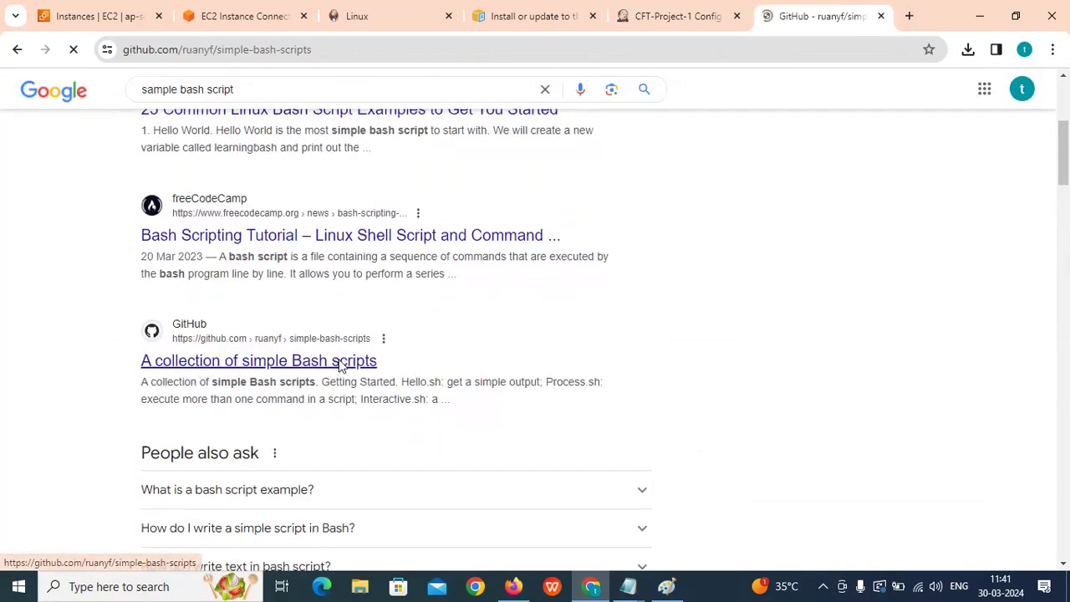
Open the GitHub calculator.sh script and copy its raw contents.
{"action": "left_click", "coordinate": [116, 396]}
{"action": "scroll", "coordinate": [270, 388], "scroll_direction": "down", "scroll_amount": 3}
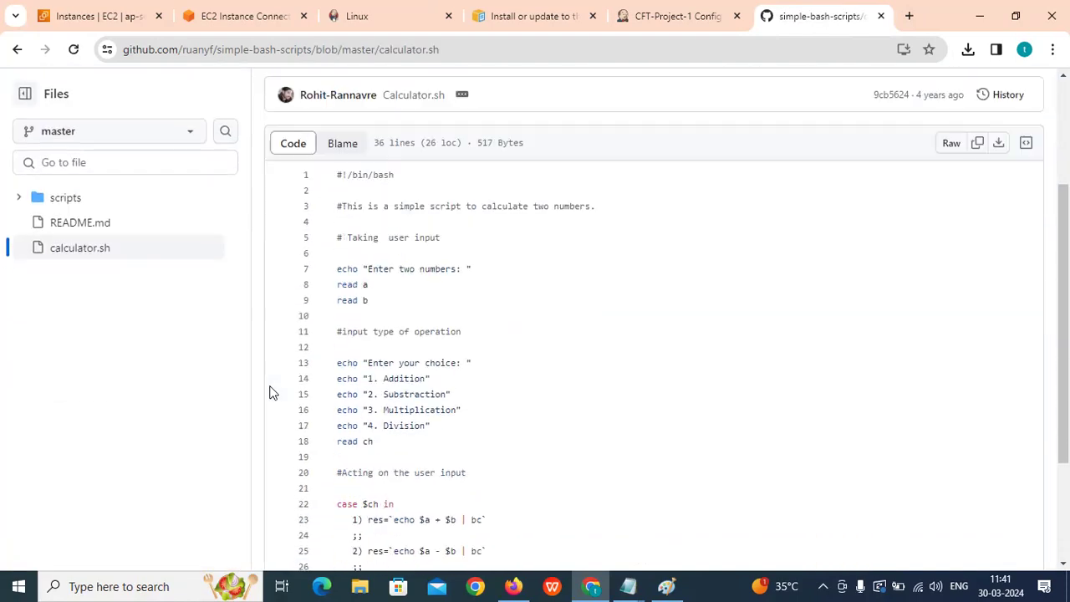
{"action": "scroll", "coordinate": [274, 387], "scroll_direction": "up", "scroll_amount": 2}
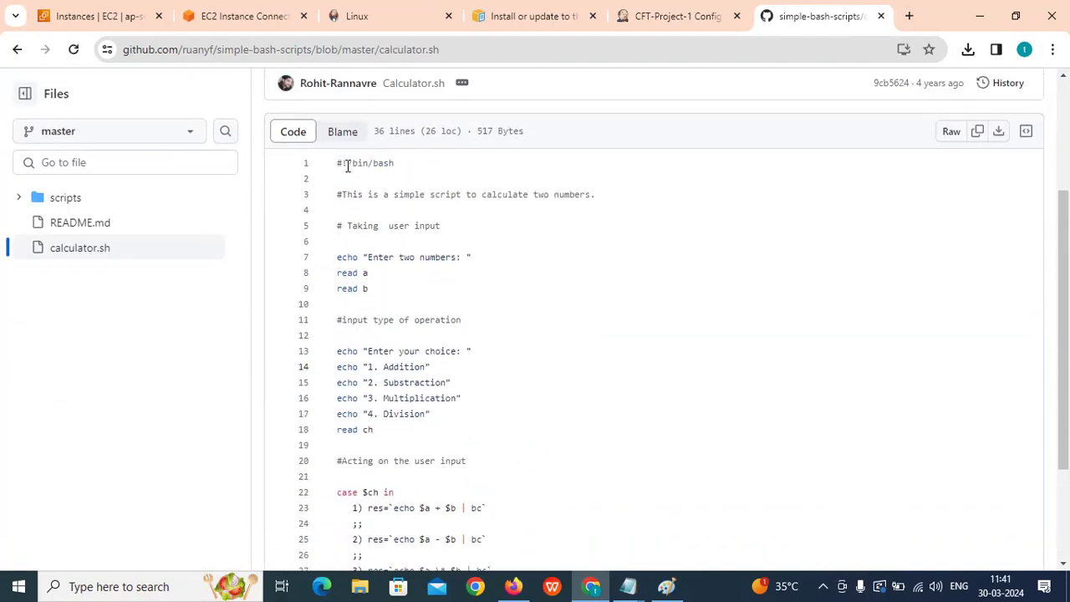
{"action": "left_click_drag", "start_coordinate": [334, 162], "coordinate": [368, 413]}
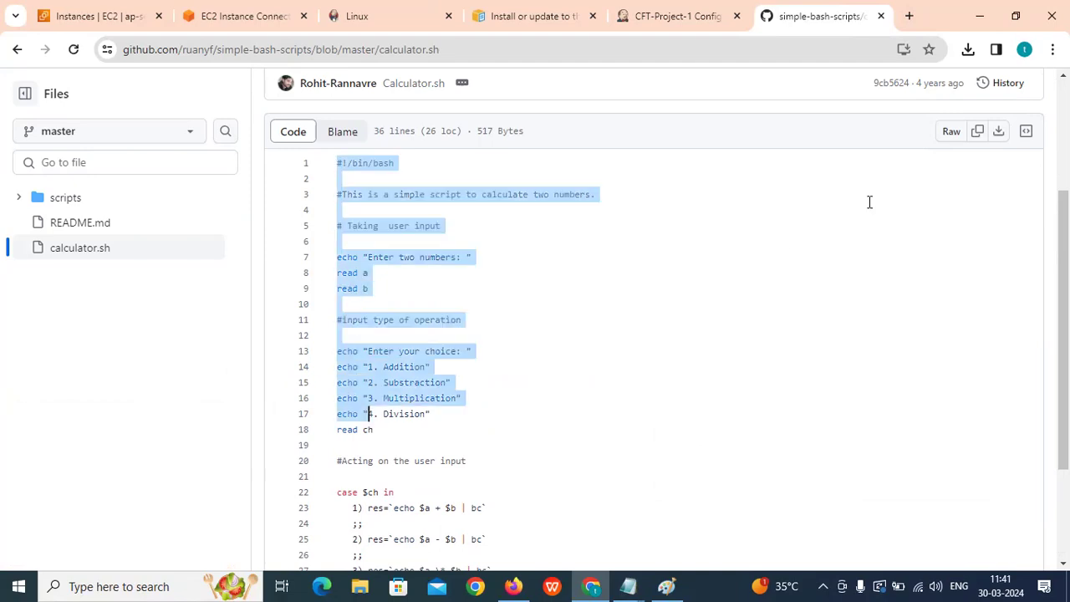
{"action": "left_click", "coordinate": [978, 132]}
Paste the calculator script into the Execute shell command, then apply and save CFT-Project-1.
{"action": "left_click", "coordinate": [677, 16]}
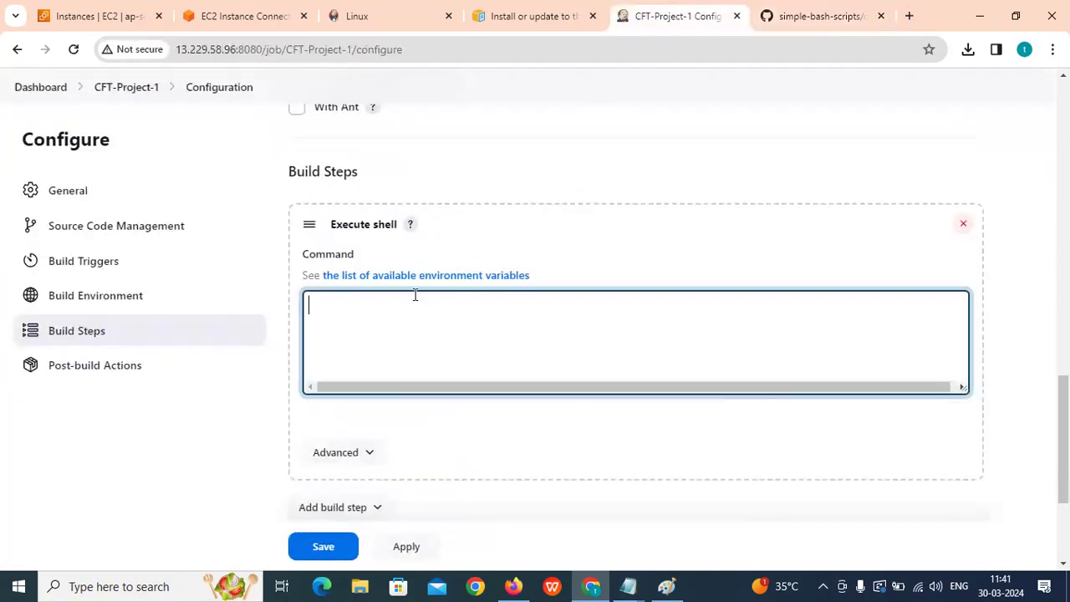
{"action": "key", "text": "ctrl+v"}
{"action": "scroll", "coordinate": [413, 293], "scroll_direction": "down", "scroll_amount": 3}
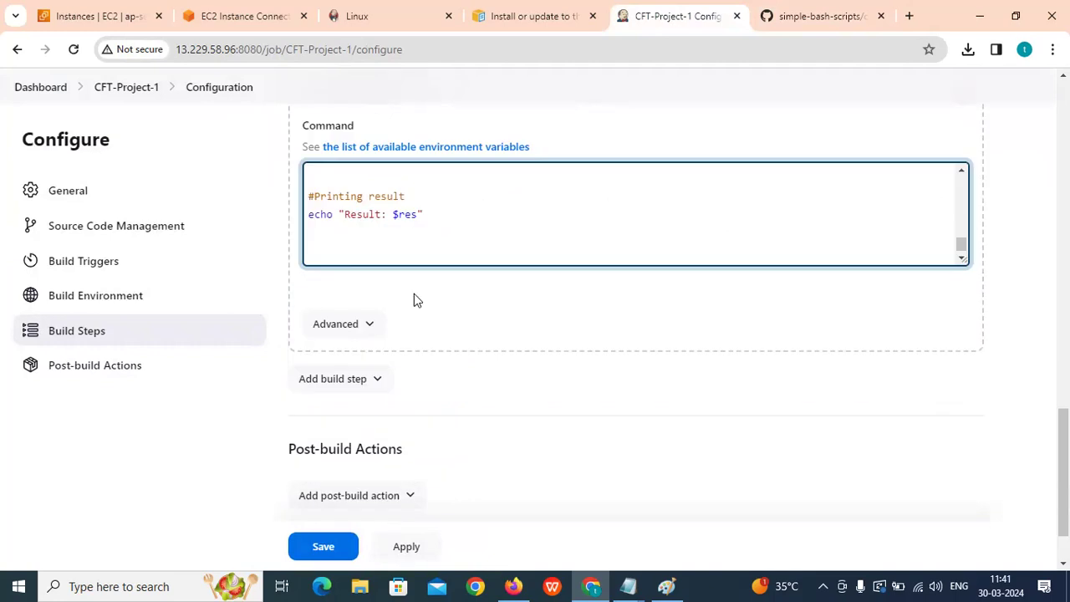
{"action": "left_click", "coordinate": [406, 474]}
{"action": "left_click", "coordinate": [323, 473]}
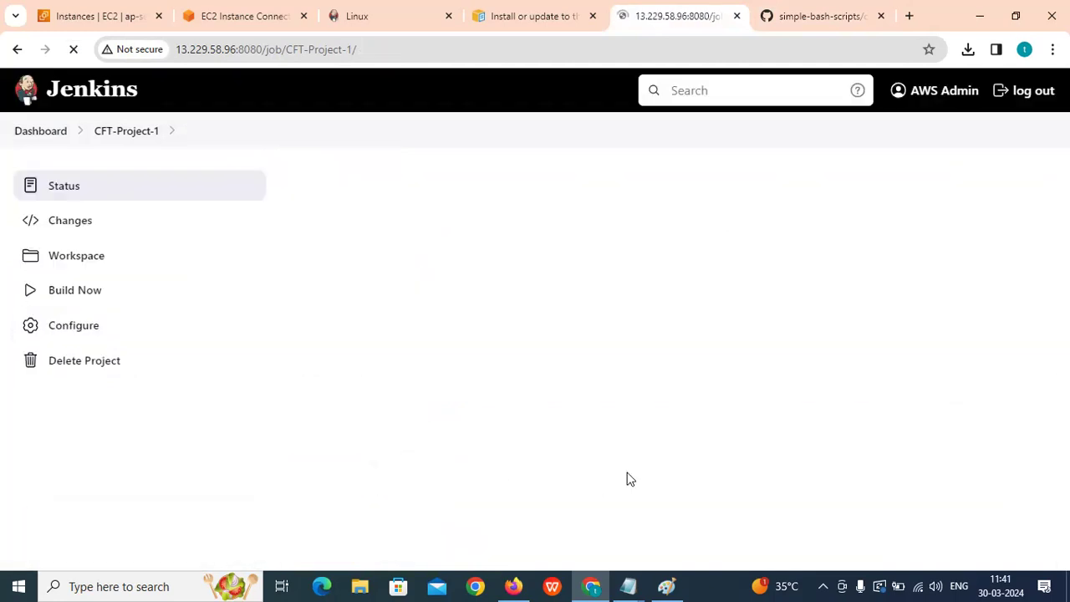
Highlight the CFT-Project-1 title and description, then return to the dashboard.
{"action": "left_click_drag", "start_coordinate": [293, 185], "coordinate": [422, 193]}
{"action": "left_click_drag", "start_coordinate": [314, 232], "coordinate": [425, 231]}
{"action": "left_click", "coordinate": [289, 229]}
{"action": "left_click", "coordinate": [306, 227]}
{"action": "double_click", "coordinate": [308, 228]}
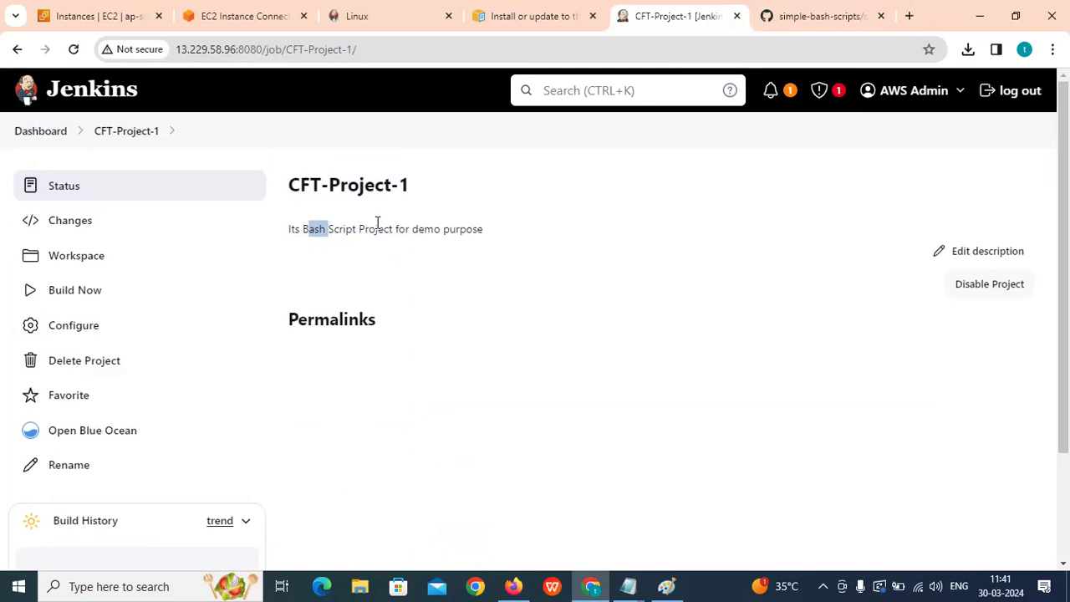
{"action": "left_click", "coordinate": [377, 223], "text": "shift"}
{"action": "scroll", "coordinate": [376, 226], "scroll_direction": "down", "scroll_amount": 2}
{"action": "scroll", "coordinate": [376, 226], "scroll_direction": "up", "scroll_amount": 2}
{"action": "left_click", "coordinate": [42, 129]}
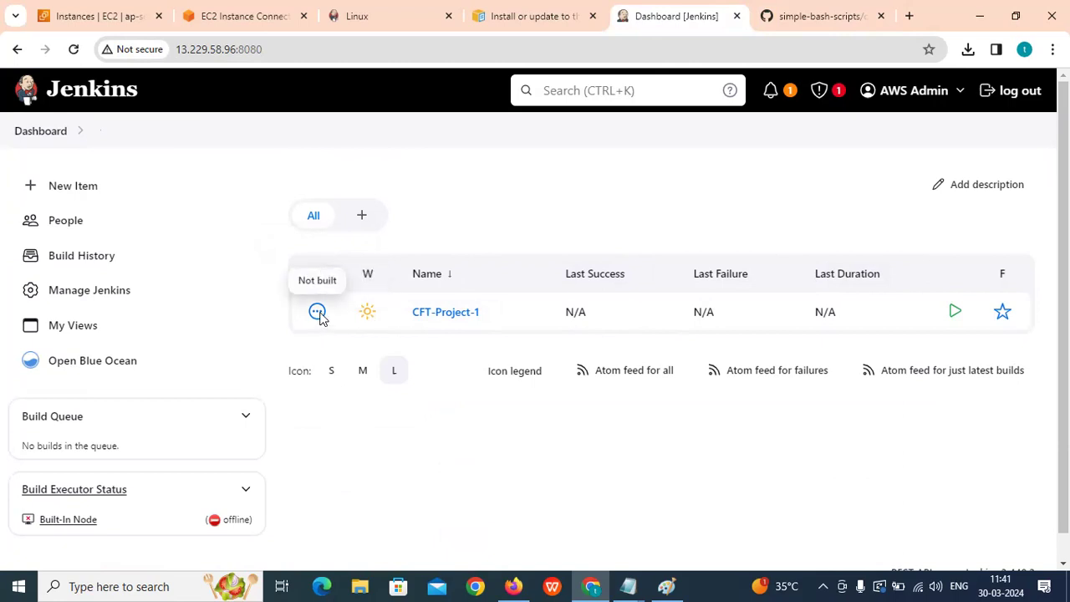
Open the CFT-Project-1 job page and schedule its first build with Build Now.
{"action": "left_click", "coordinate": [447, 317]}
{"action": "scroll", "coordinate": [447, 315], "scroll_direction": "down", "scroll_amount": 2}
{"action": "scroll", "coordinate": [367, 297], "scroll_direction": "up", "scroll_amount": 2}
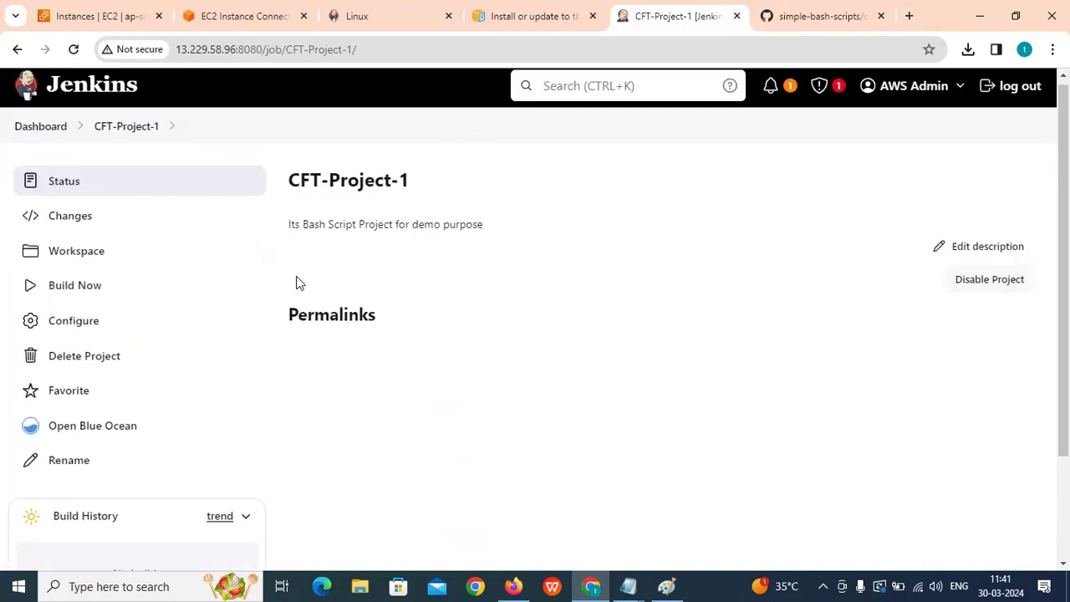
{"action": "left_click", "coordinate": [65, 293]}
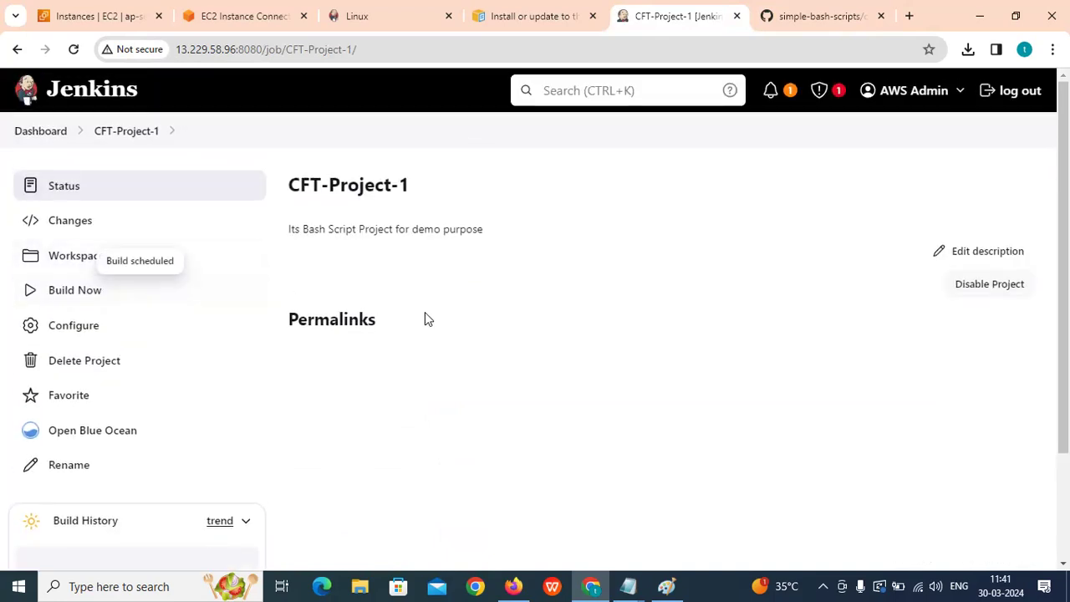
{"action": "scroll", "coordinate": [425, 316], "scroll_direction": "down", "scroll_amount": 2}
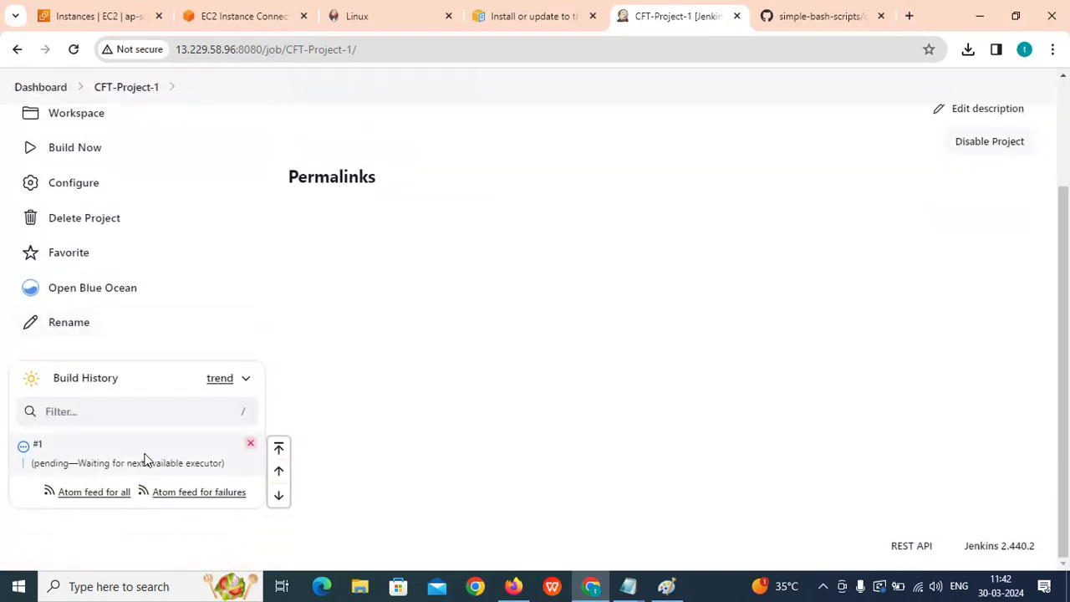
{"action": "scroll", "coordinate": [142, 456], "scroll_direction": "up", "scroll_amount": 3}
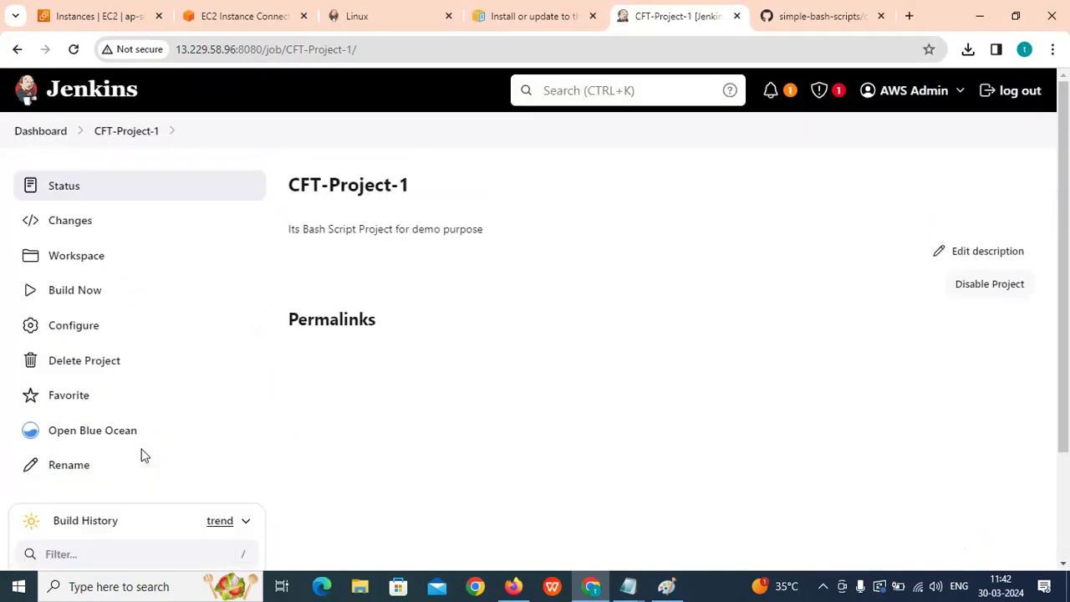
Return to the dashboard and review the job list and Build Queue panel.
{"action": "left_click", "coordinate": [28, 133]}
{"action": "scroll", "coordinate": [174, 295], "scroll_direction": "down", "scroll_amount": 1}
{"action": "scroll", "coordinate": [174, 294], "scroll_direction": "up", "scroll_amount": 1}
{"action": "scroll", "coordinate": [108, 265], "scroll_direction": "down", "scroll_amount": 1}
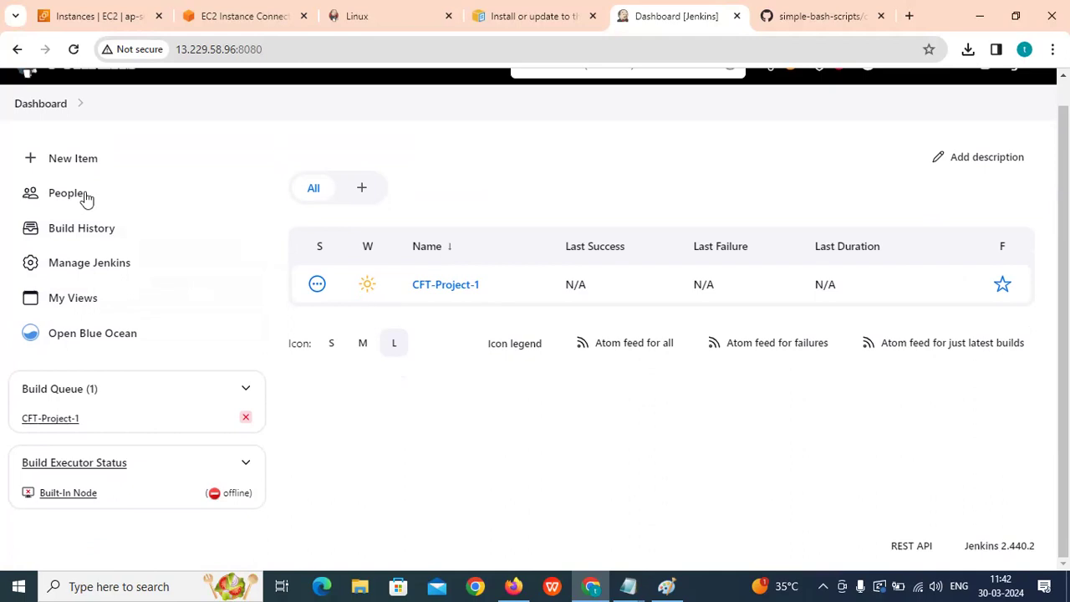
Create a new Pipeline item named cvt-demo-project-2.
{"action": "left_click", "coordinate": [78, 160]}
{"action": "left_click", "coordinate": [247, 252]}
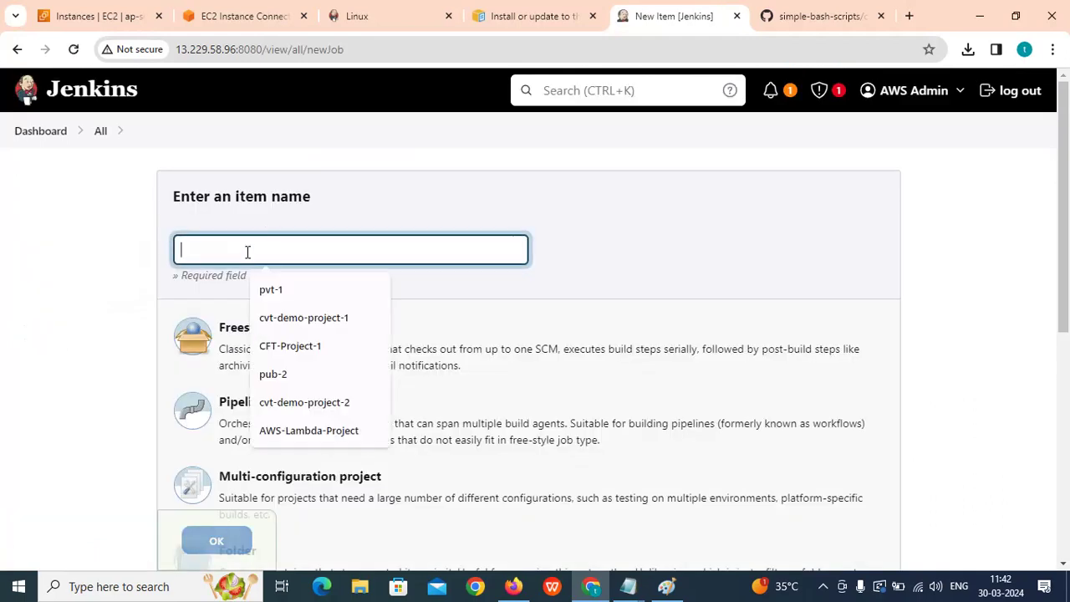
{"action": "left_click", "coordinate": [303, 412]}
{"action": "scroll", "coordinate": [298, 394], "scroll_direction": "down", "scroll_amount": 3}
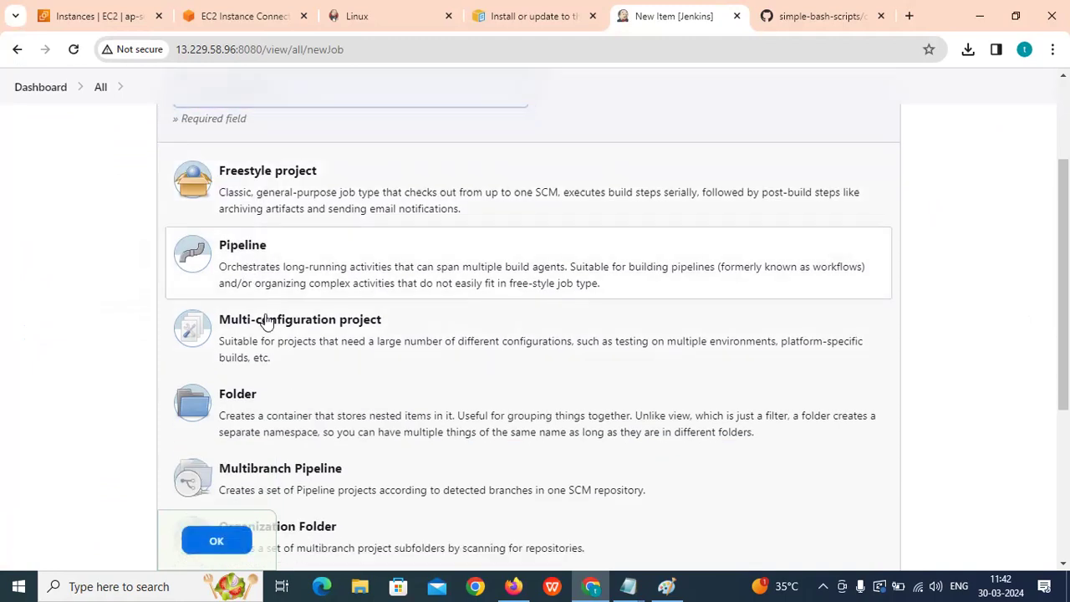
{"action": "left_click", "coordinate": [216, 541]}
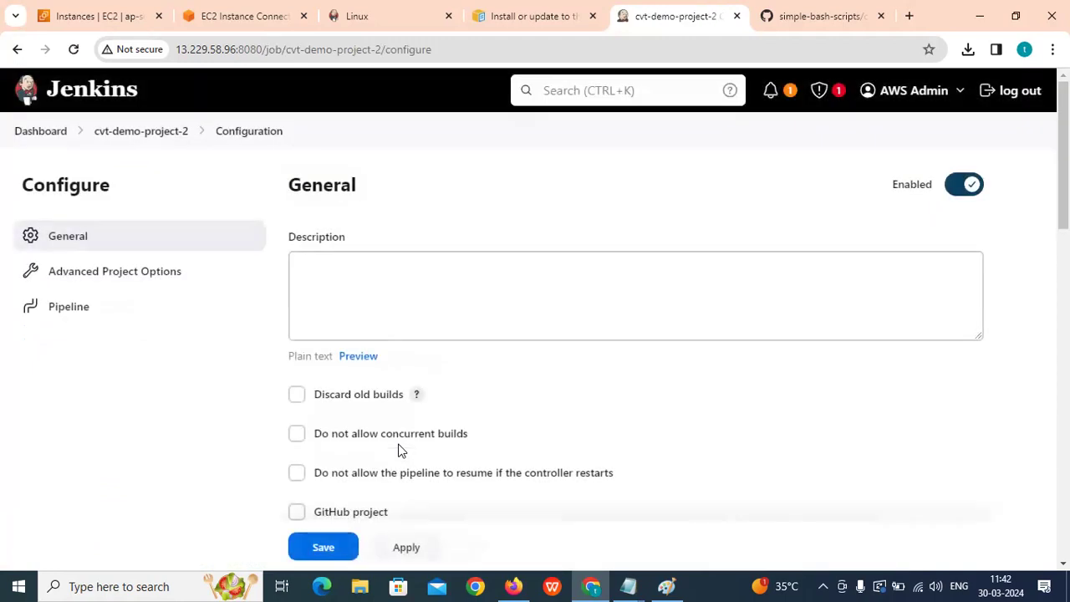
Set the definition to Pipeline script, load the Hello World sample, and save the job.
{"action": "scroll", "coordinate": [398, 451], "scroll_direction": "down", "scroll_amount": 10}
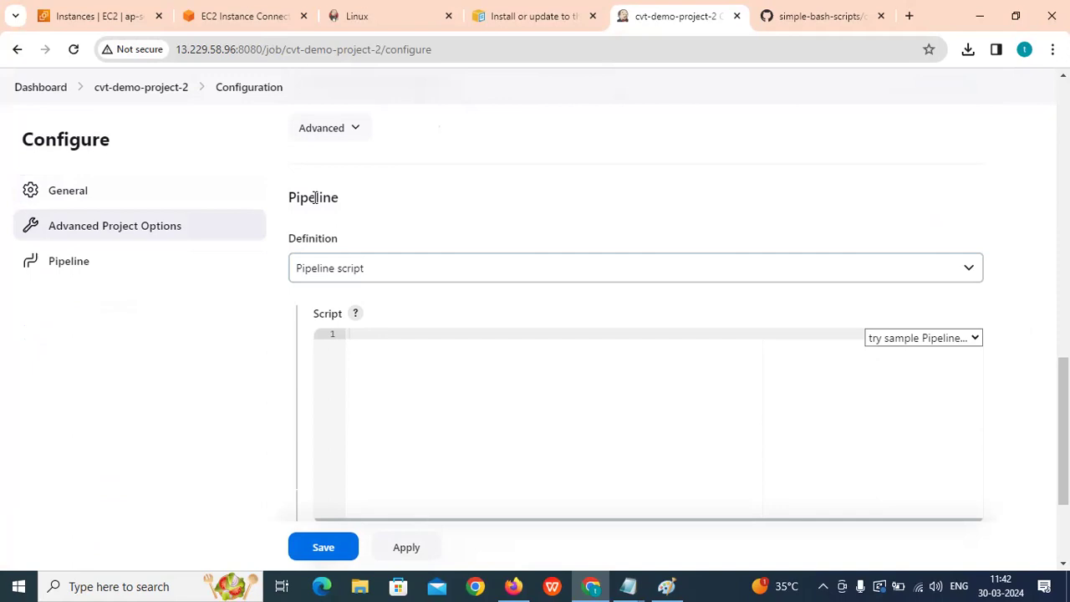
{"action": "left_click", "coordinate": [341, 276]}
{"action": "left_click", "coordinate": [376, 317]}
{"action": "left_click", "coordinate": [357, 274]}
{"action": "left_click", "coordinate": [358, 306]}
{"action": "scroll", "coordinate": [346, 369], "scroll_direction": "down", "scroll_amount": 2}
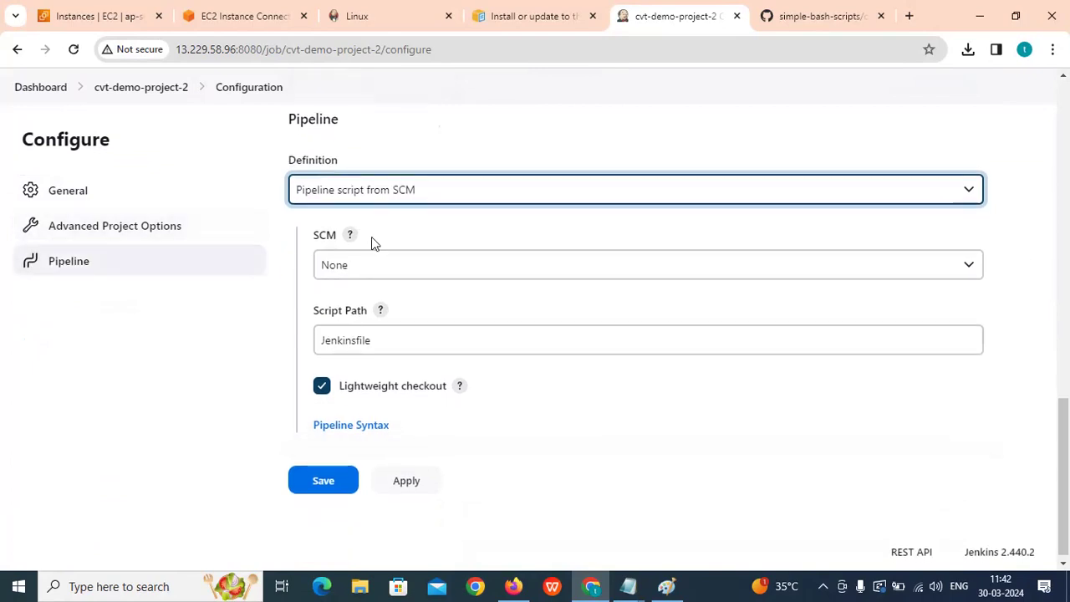
{"action": "left_click", "coordinate": [450, 190]}
{"action": "left_click", "coordinate": [352, 214]}
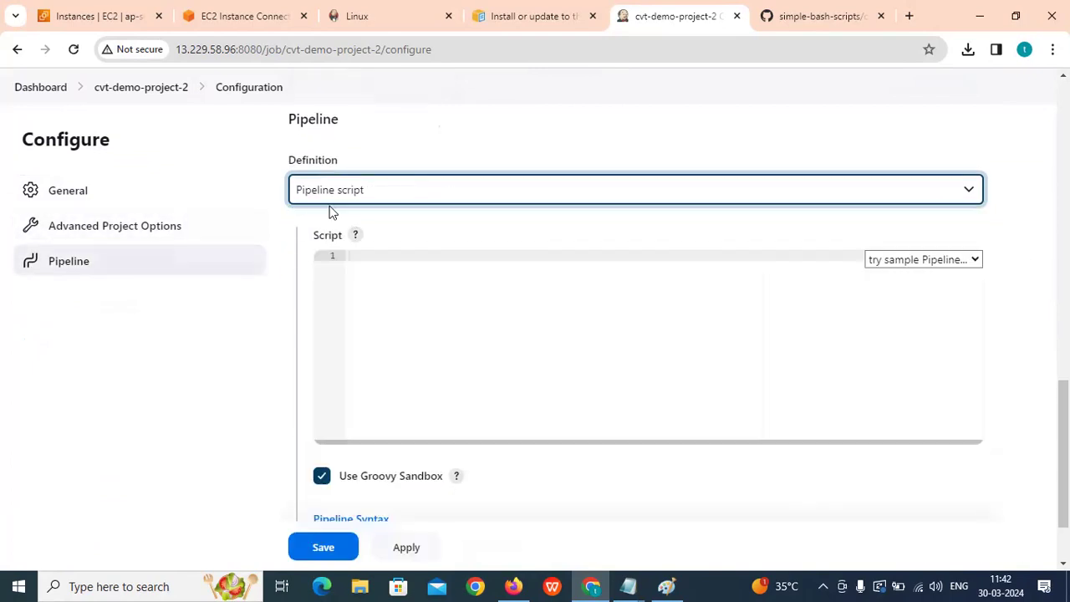
{"action": "left_click", "coordinate": [889, 262]}
{"action": "left_click", "coordinate": [887, 292]}
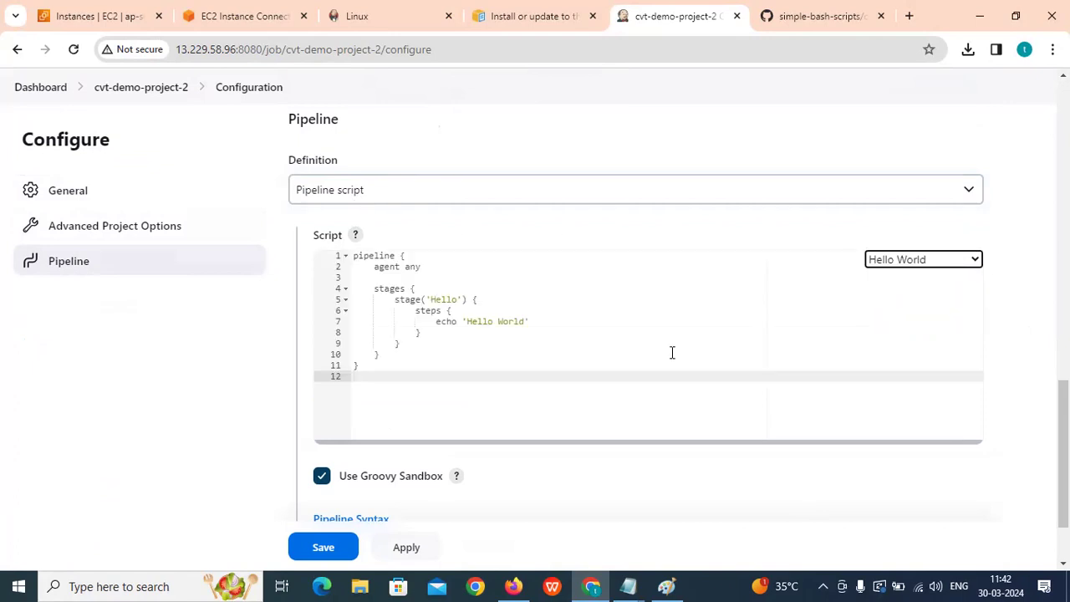
{"action": "scroll", "coordinate": [672, 352], "scroll_direction": "down", "scroll_amount": 2}
{"action": "left_click", "coordinate": [319, 475]}
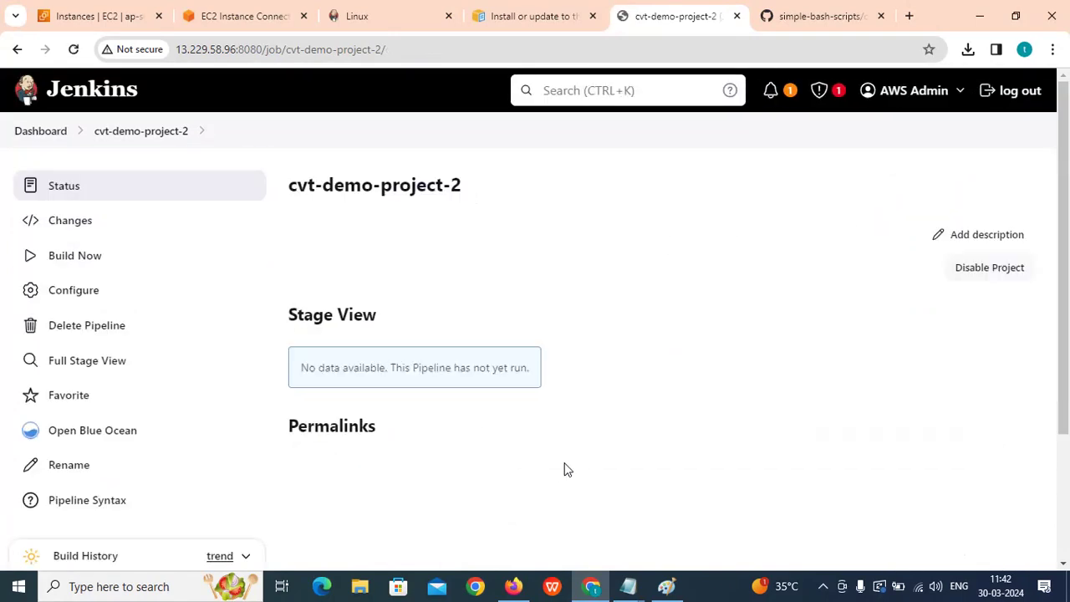
Schedule builds of cvt-demo-project-2 with Build Now, then return to the dashboard.
{"action": "left_click", "coordinate": [65, 253]}
{"action": "scroll", "coordinate": [379, 317], "scroll_direction": "down", "scroll_amount": 3}
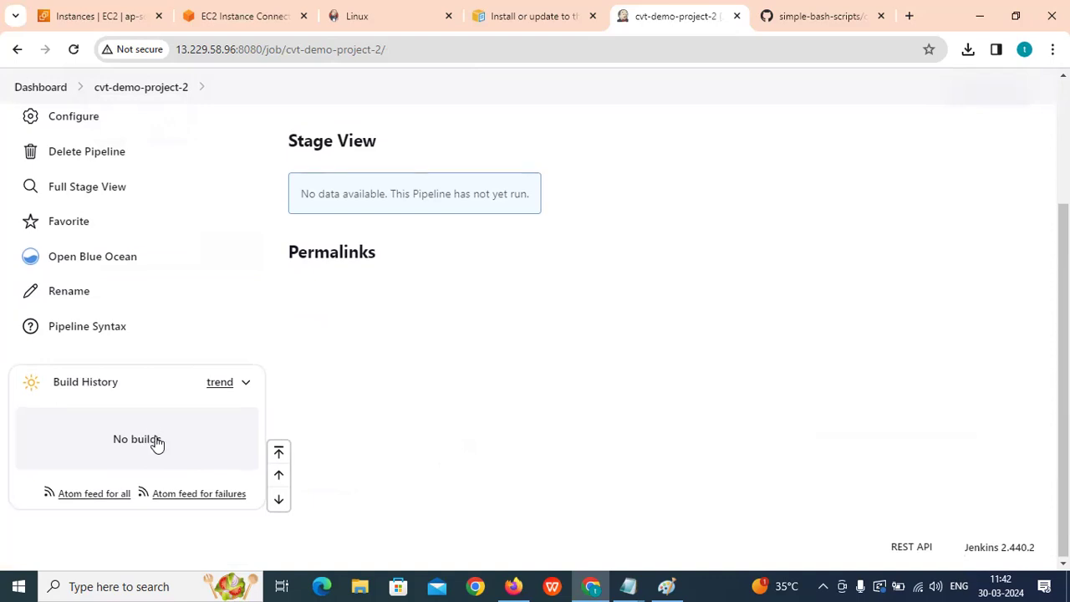
{"action": "scroll", "coordinate": [115, 239], "scroll_direction": "up", "scroll_amount": 2}
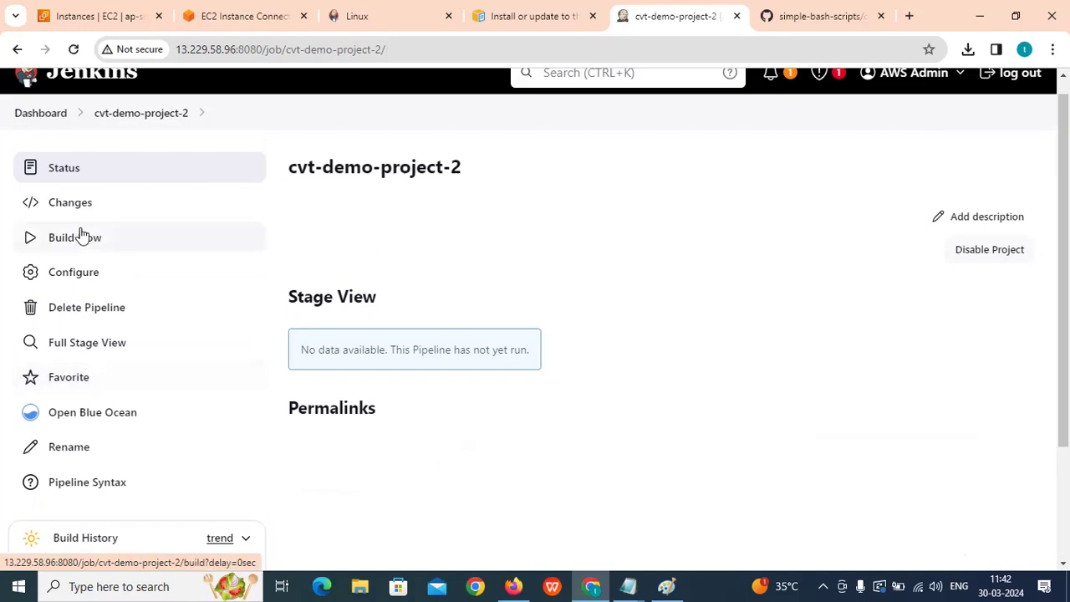
{"action": "left_click", "coordinate": [66, 240]}
{"action": "scroll", "coordinate": [428, 360], "scroll_direction": "down", "scroll_amount": 2}
{"action": "scroll", "coordinate": [428, 360], "scroll_direction": "up", "scroll_amount": 3}
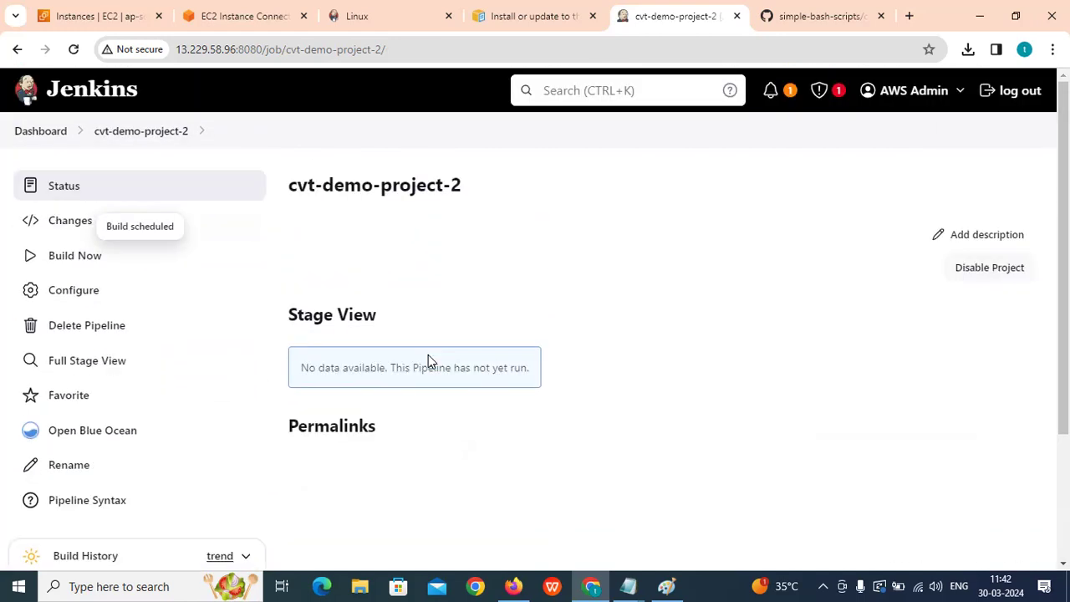
{"action": "left_click", "coordinate": [42, 131]}
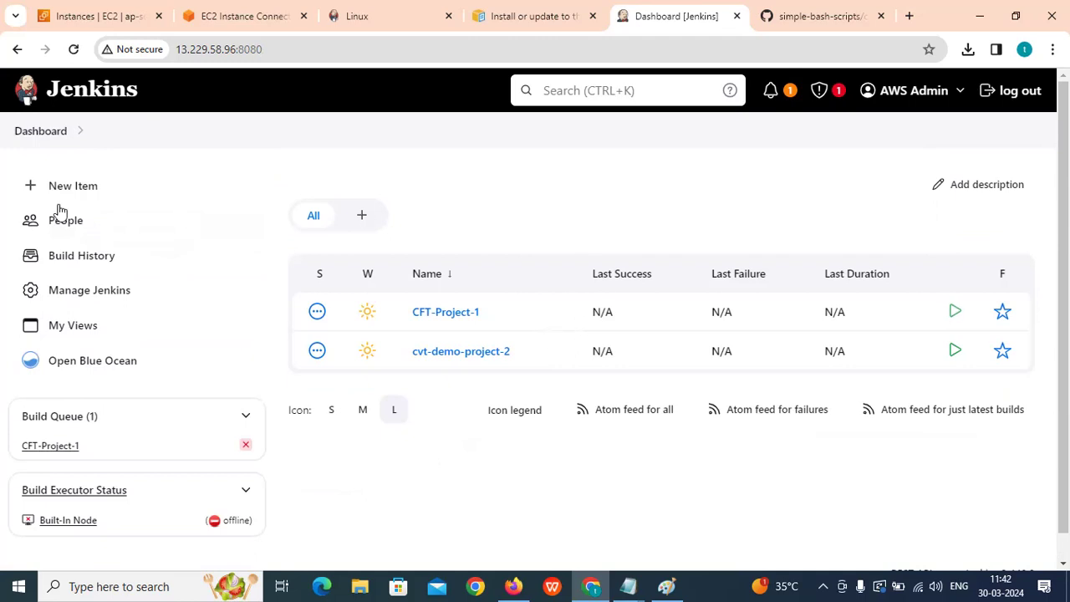
Glance at the EC2 terminal, EC2 instances list and GitHub calculator.sh script, then return to the Jenkins dashboard.
{"action": "left_click", "coordinate": [209, 10]}
{"action": "left_click", "coordinate": [83, 20]}
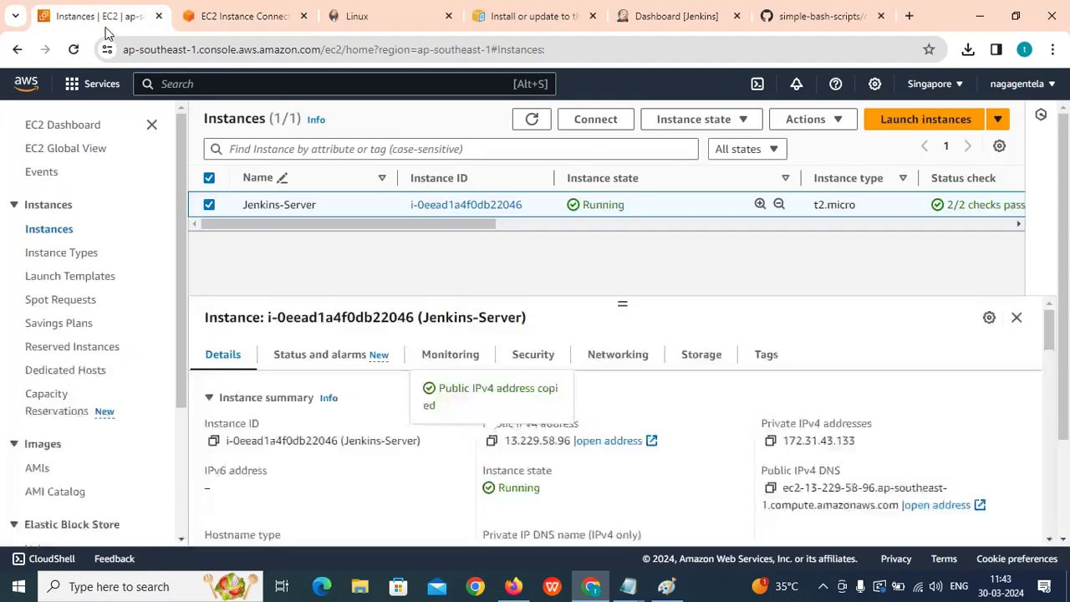
{"action": "left_click", "coordinate": [808, 19]}
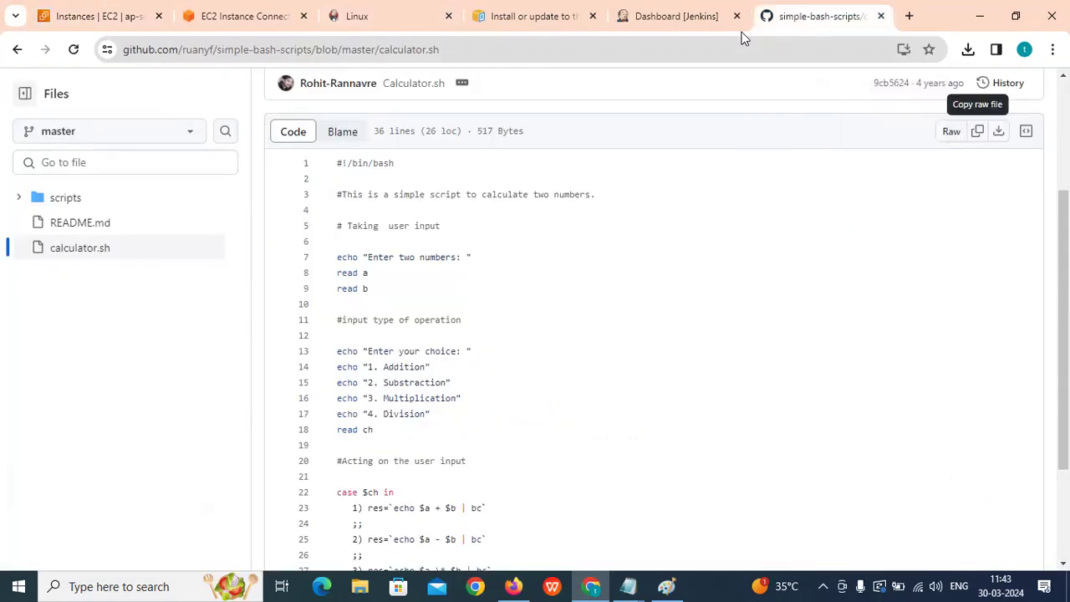
{"action": "left_click", "coordinate": [668, 16]}
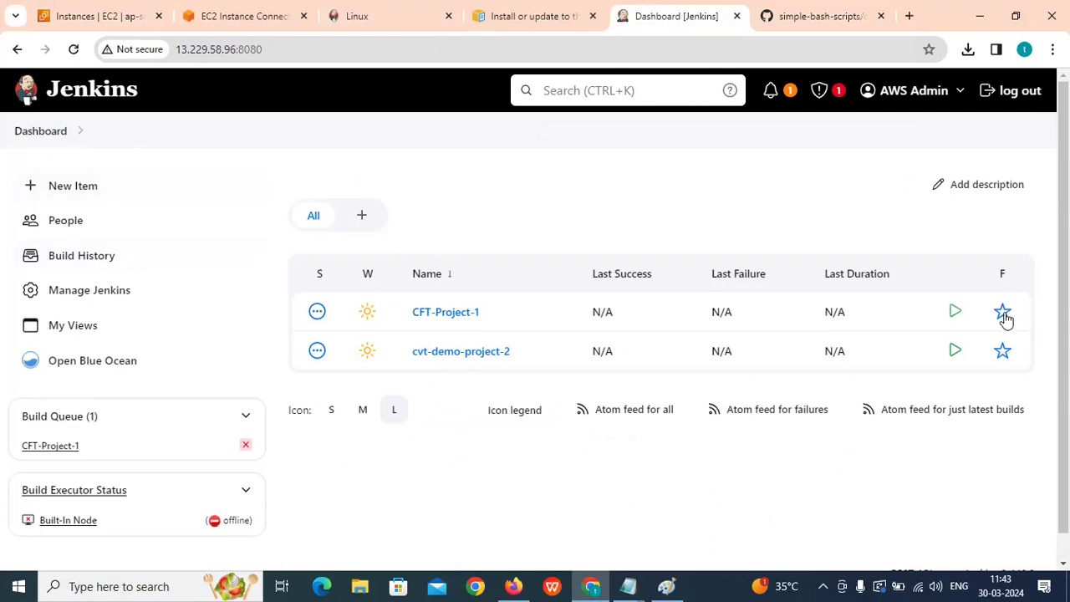
Open Manage Jenkins and scroll through its administration sections.
{"action": "left_click", "coordinate": [78, 289]}
{"action": "scroll", "coordinate": [674, 418], "scroll_direction": "down", "scroll_amount": 1}
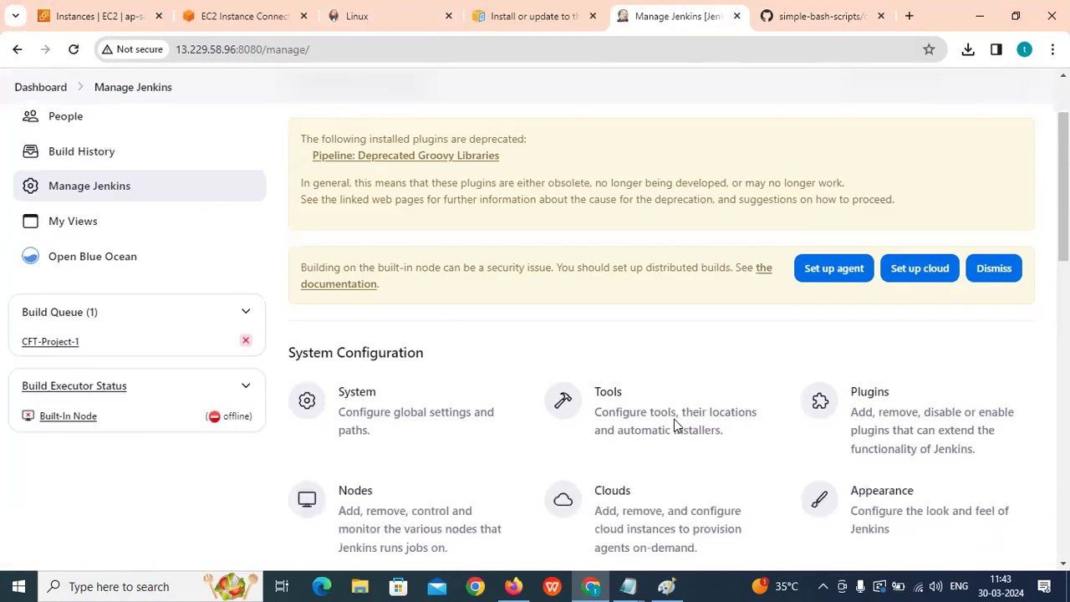
{"action": "scroll", "coordinate": [609, 277], "scroll_direction": "down", "scroll_amount": 2}
{"action": "scroll", "coordinate": [370, 272], "scroll_direction": "down", "scroll_amount": 2}
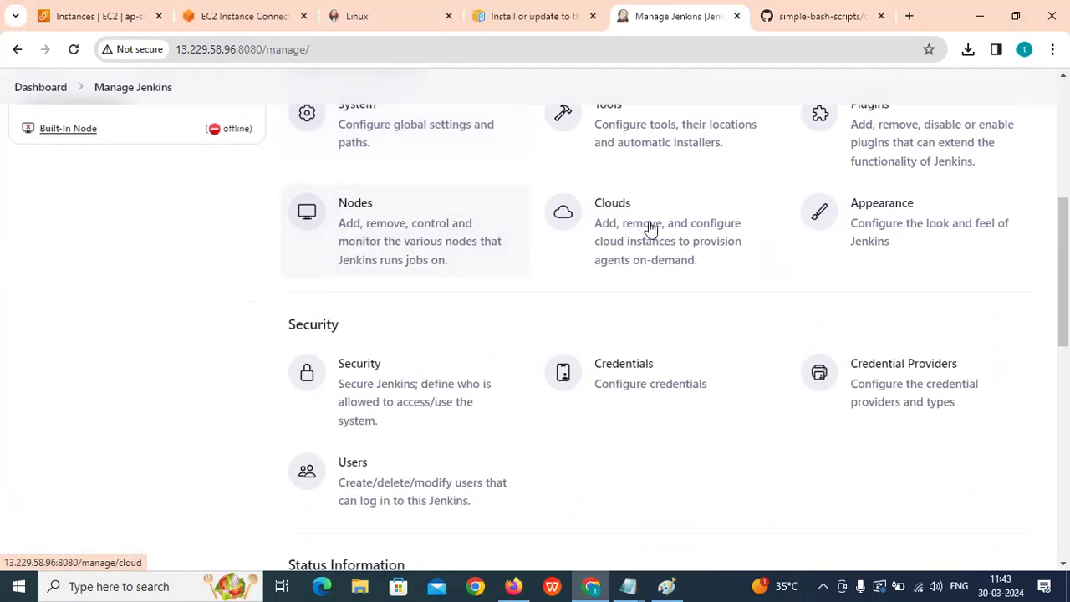
{"action": "scroll", "coordinate": [429, 406], "scroll_direction": "down", "scroll_amount": 5}
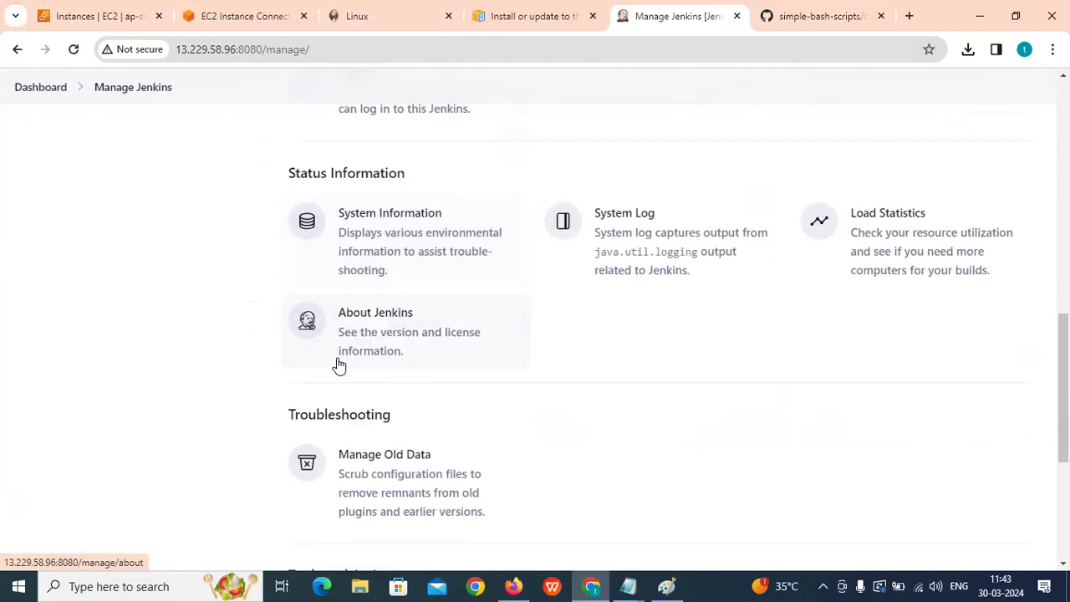
{"action": "scroll", "coordinate": [340, 364], "scroll_direction": "down", "scroll_amount": 2}
{"action": "scroll", "coordinate": [533, 387], "scroll_direction": "down", "scroll_amount": 2}
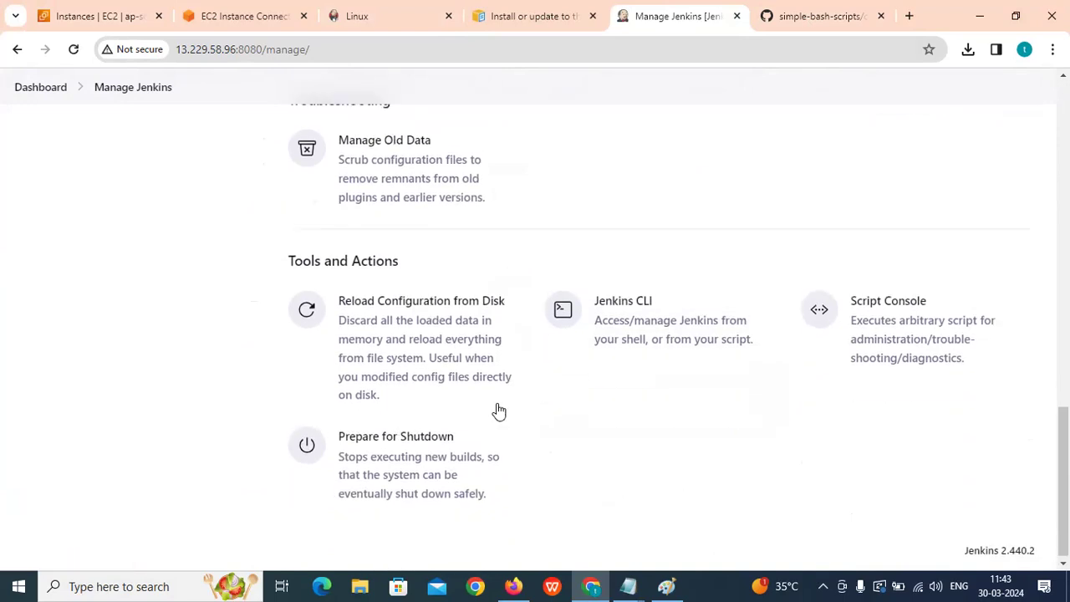
{"action": "scroll", "coordinate": [497, 409], "scroll_direction": "up", "scroll_amount": 10}
Go to the Jenkins Linux installation guide and select its full page address.
{"action": "left_click", "coordinate": [361, 22]}
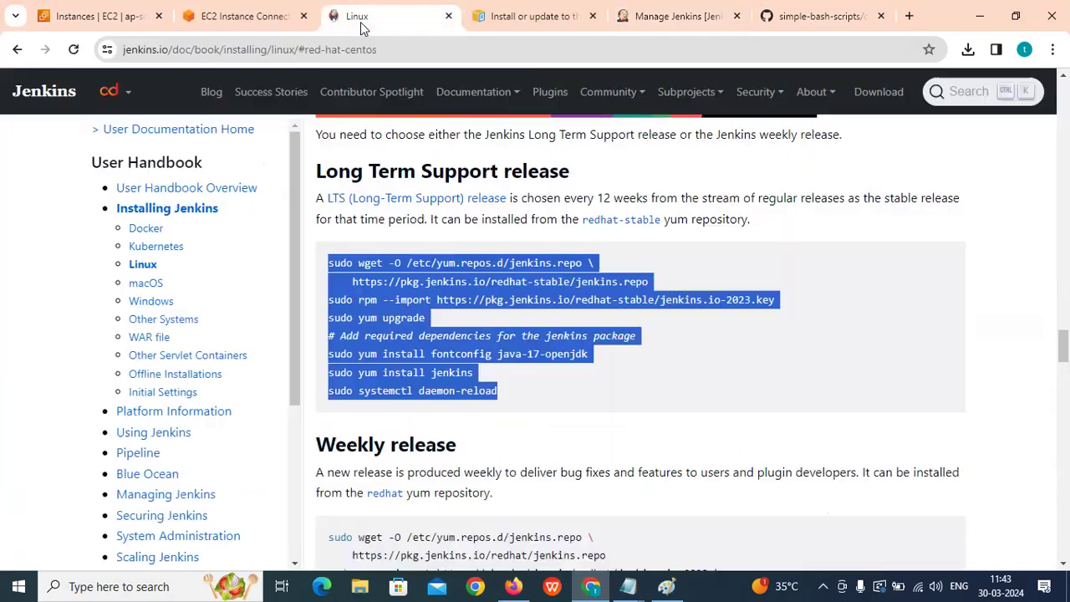
{"action": "left_click", "coordinate": [402, 51]}
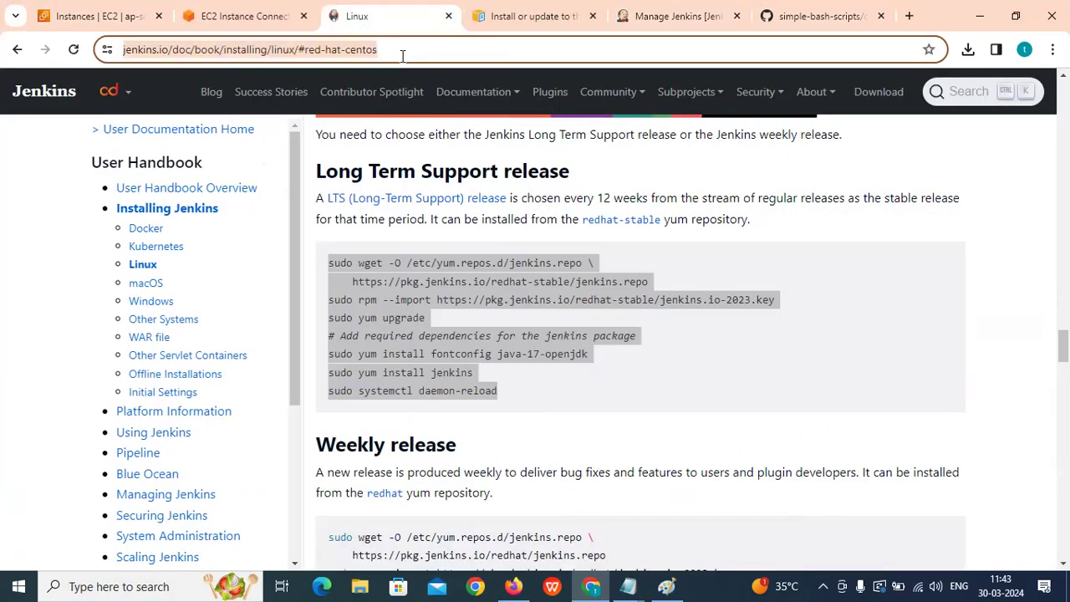
{"action": "key", "text": "End"}
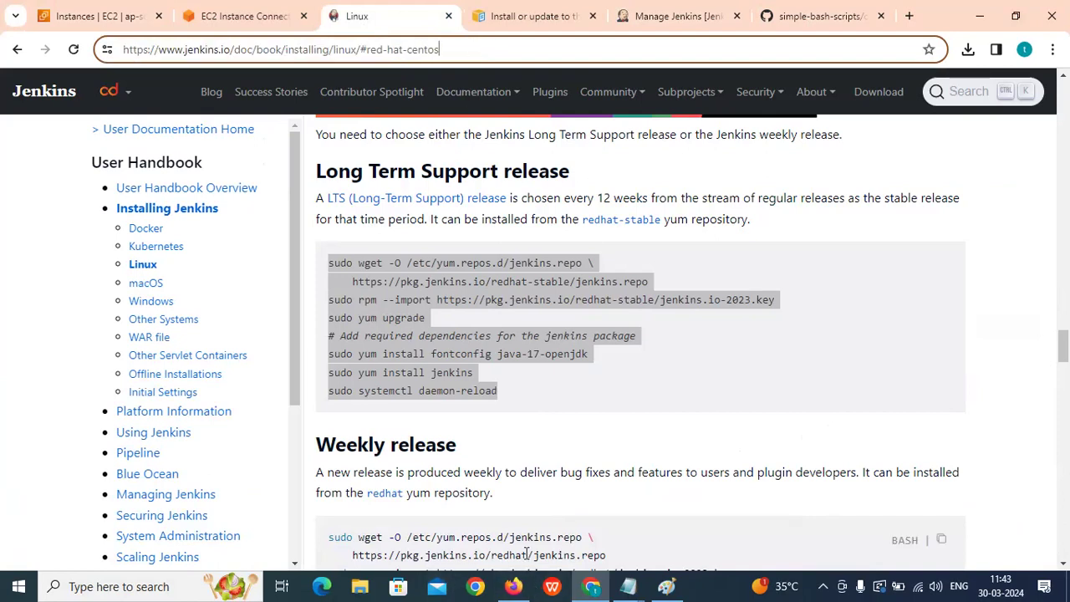
{"action": "key", "text": "ctrl+a"}
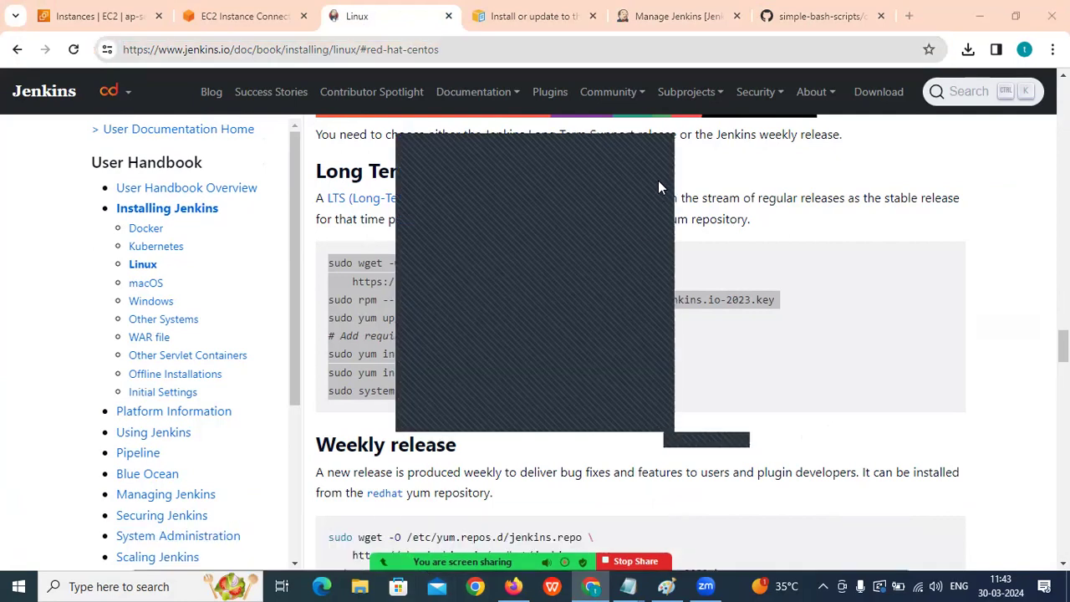
{"action": "left_click", "coordinate": [658, 143]}
Open the User Handbook's Pipeline chapter and scroll to the Declarative versus Scripted Pipeline syntax section.
{"action": "scroll", "coordinate": [501, 334], "scroll_direction": "down", "scroll_amount": 1}
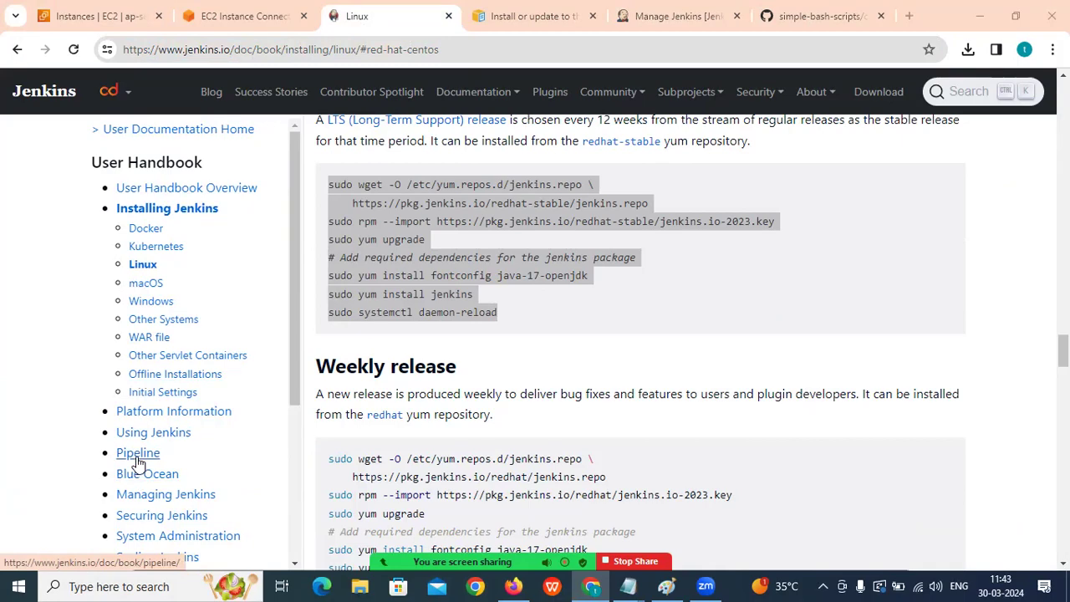
{"action": "left_click", "coordinate": [137, 452]}
{"action": "scroll", "coordinate": [463, 451], "scroll_direction": "down", "scroll_amount": 2}
{"action": "scroll", "coordinate": [457, 457], "scroll_direction": "down", "scroll_amount": 5}
{"action": "scroll", "coordinate": [457, 457], "scroll_direction": "down", "scroll_amount": 5}
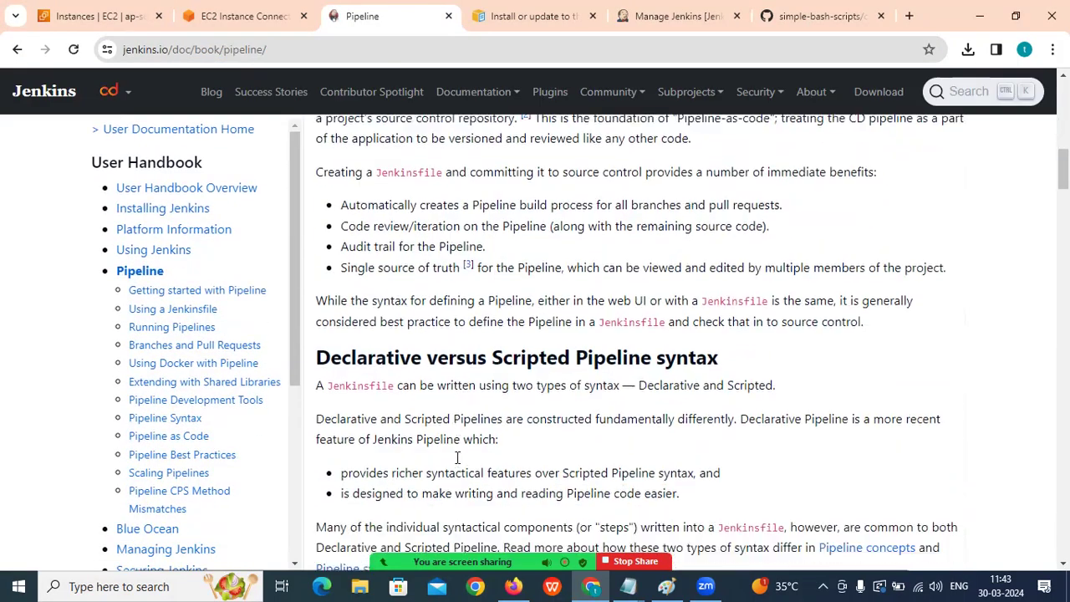
{"action": "scroll", "coordinate": [457, 466], "scroll_direction": "up", "scroll_amount": 1}
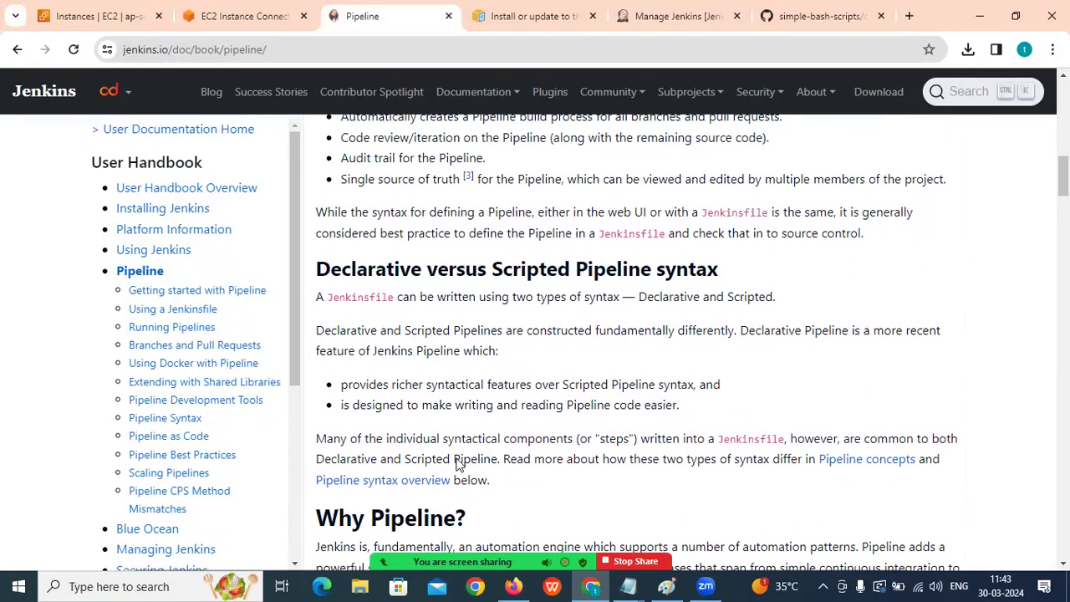
Highlight the words 'Declarative' and 'Scripted' in the section heading.
{"action": "left_click_drag", "start_coordinate": [317, 269], "coordinate": [428, 269]}
{"action": "left_click_drag", "start_coordinate": [495, 268], "coordinate": [629, 269]}
{"action": "left_click_drag", "start_coordinate": [329, 268], "coordinate": [386, 268]}
{"action": "left_click_drag", "start_coordinate": [317, 269], "coordinate": [418, 279]}
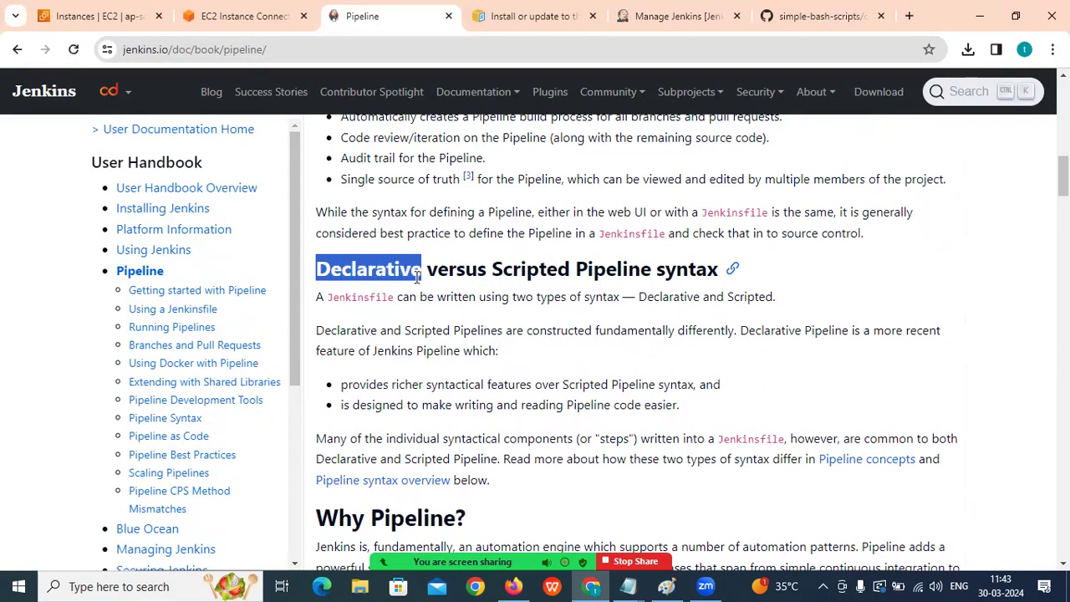
{"action": "left_click_drag", "start_coordinate": [499, 268], "coordinate": [570, 269]}
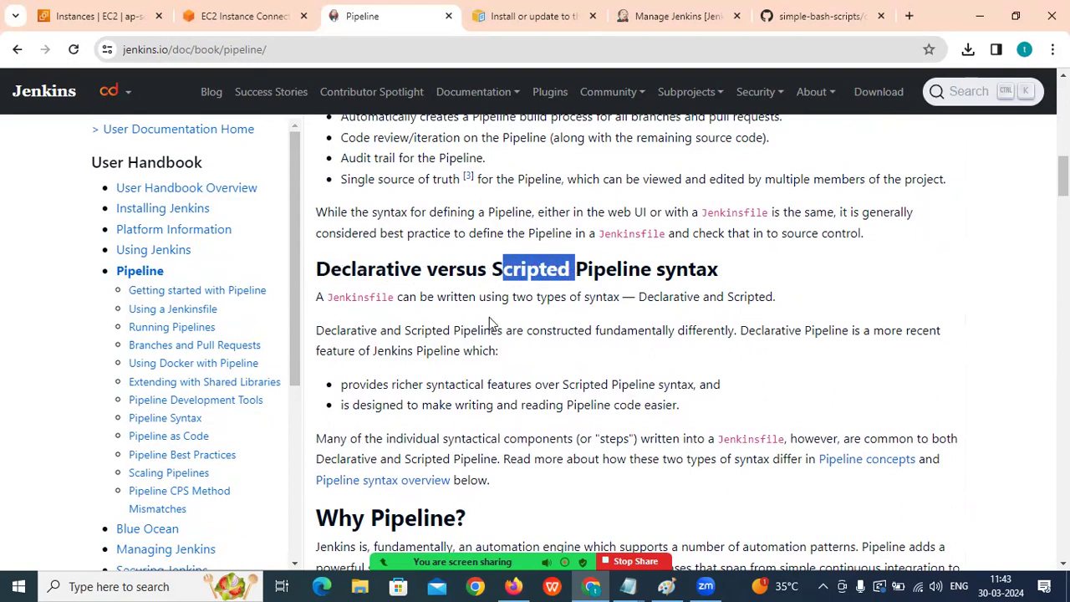